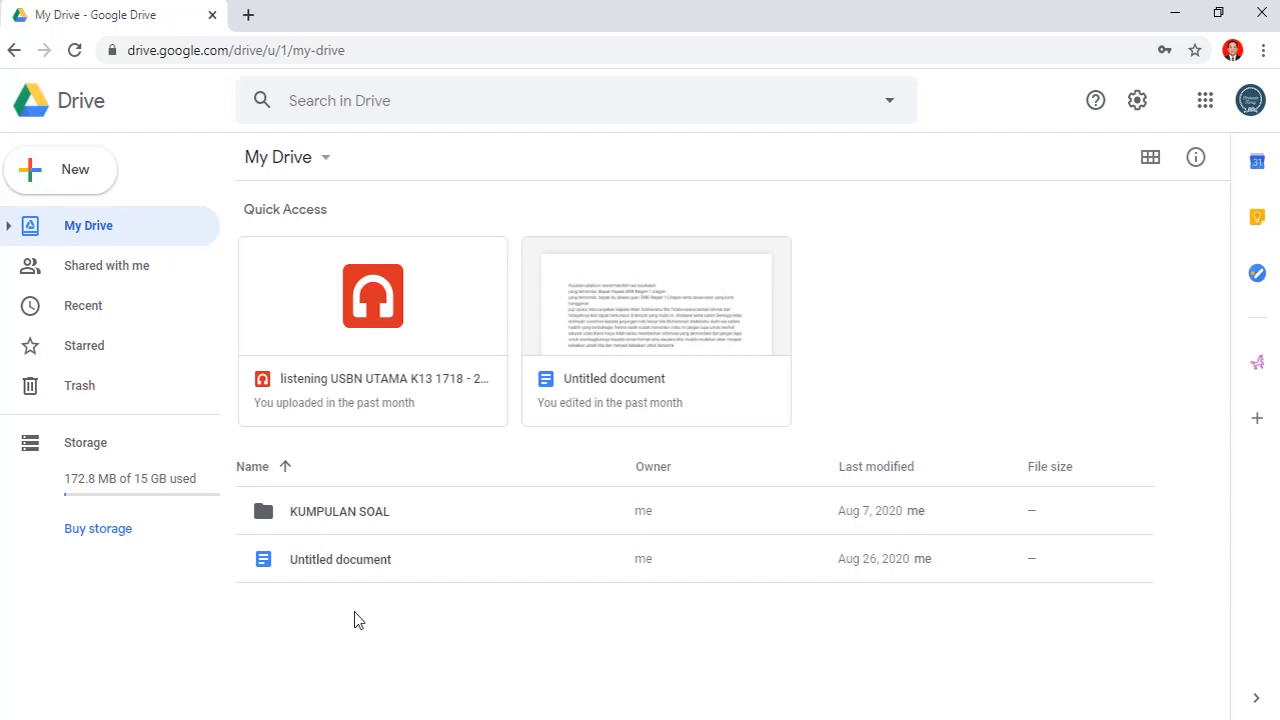
double_click(373, 522)
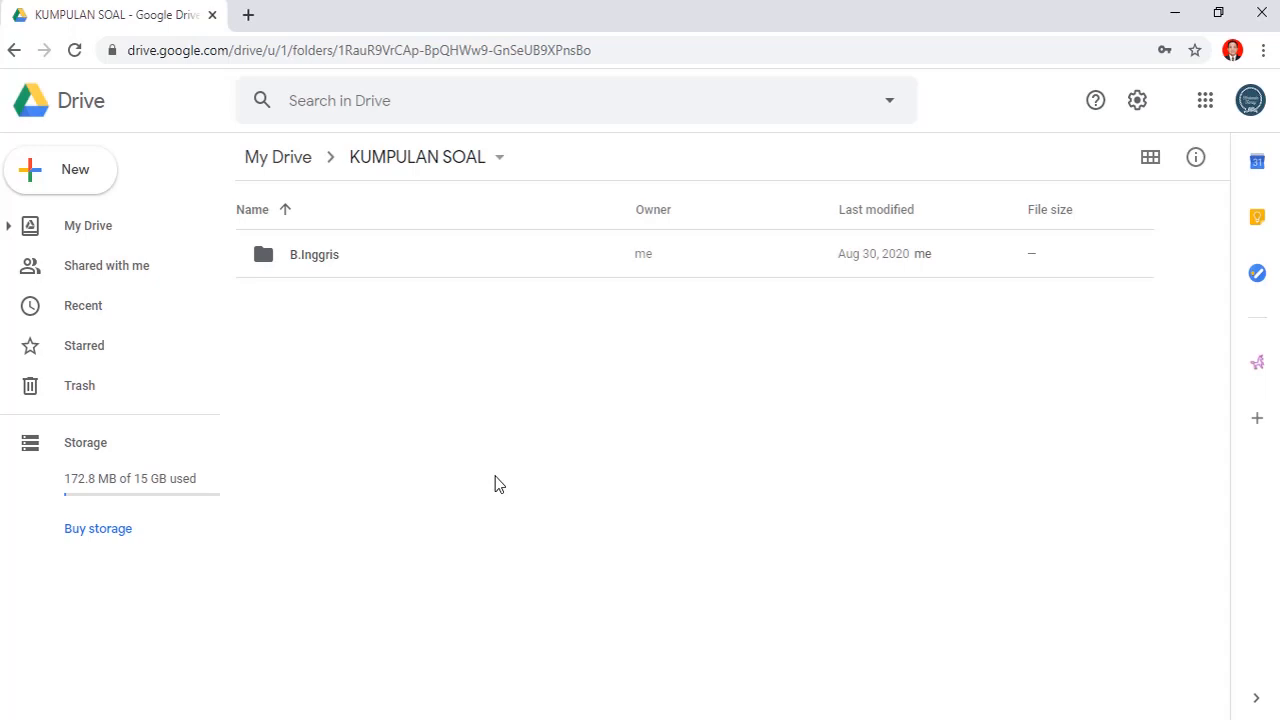
click(286, 166)
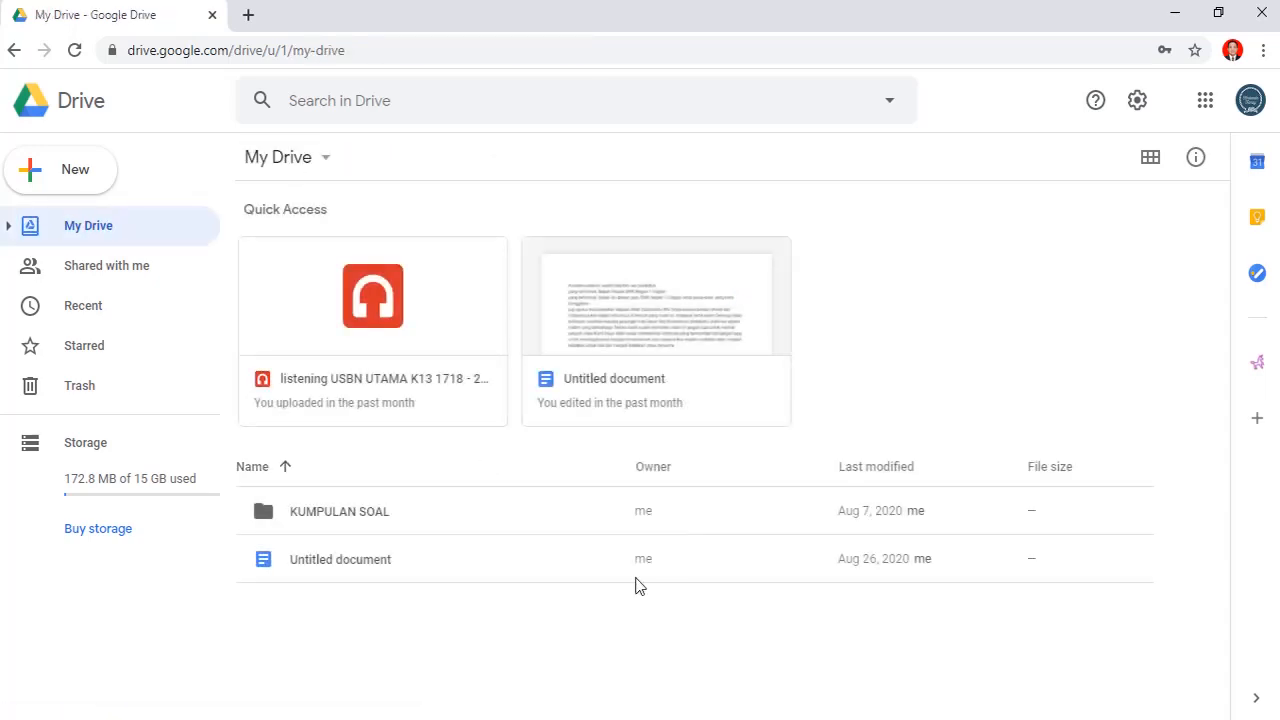
key(Menu)
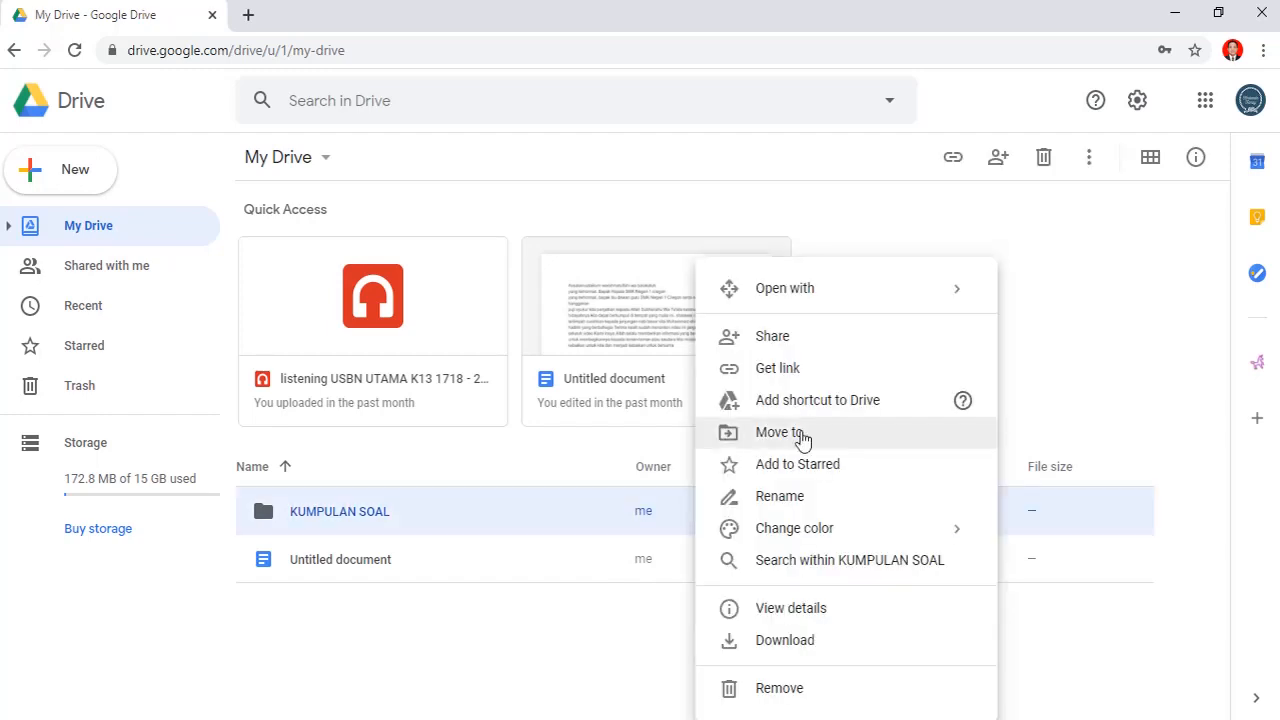
click(586, 580)
click(575, 622)
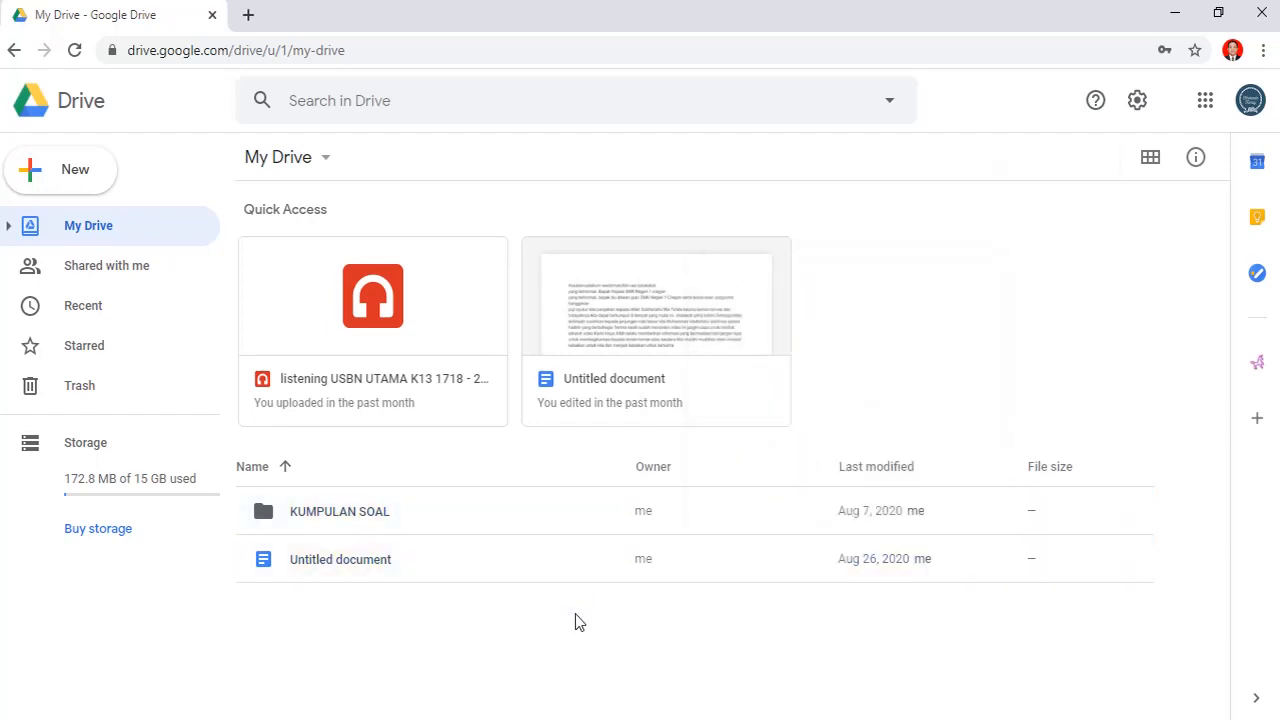
key(Menu)
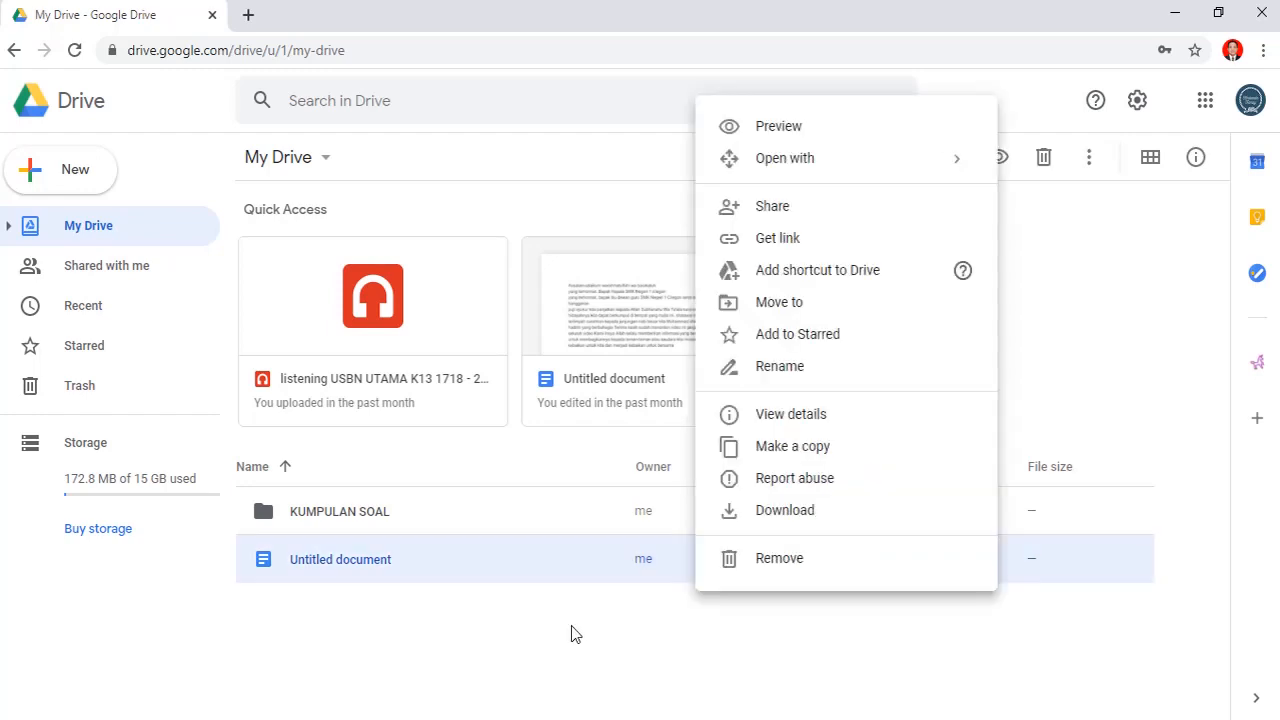
click(572, 631)
right_click(574, 633)
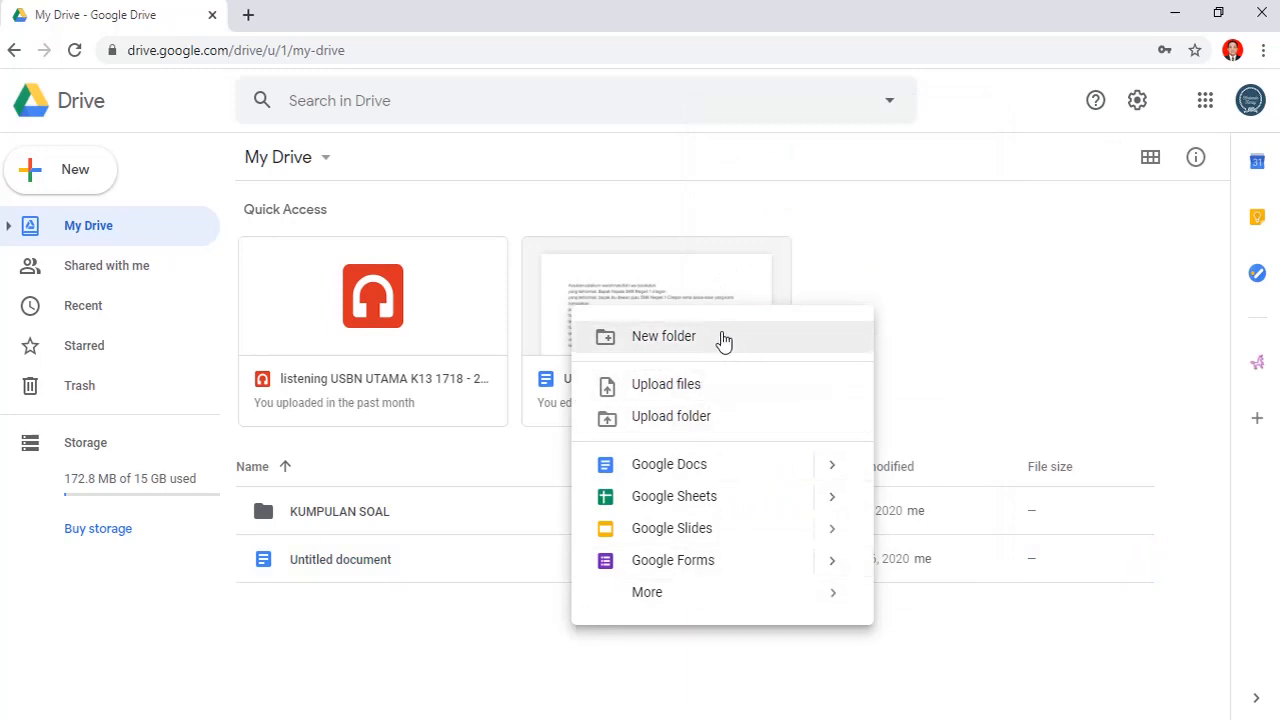
click(540, 589)
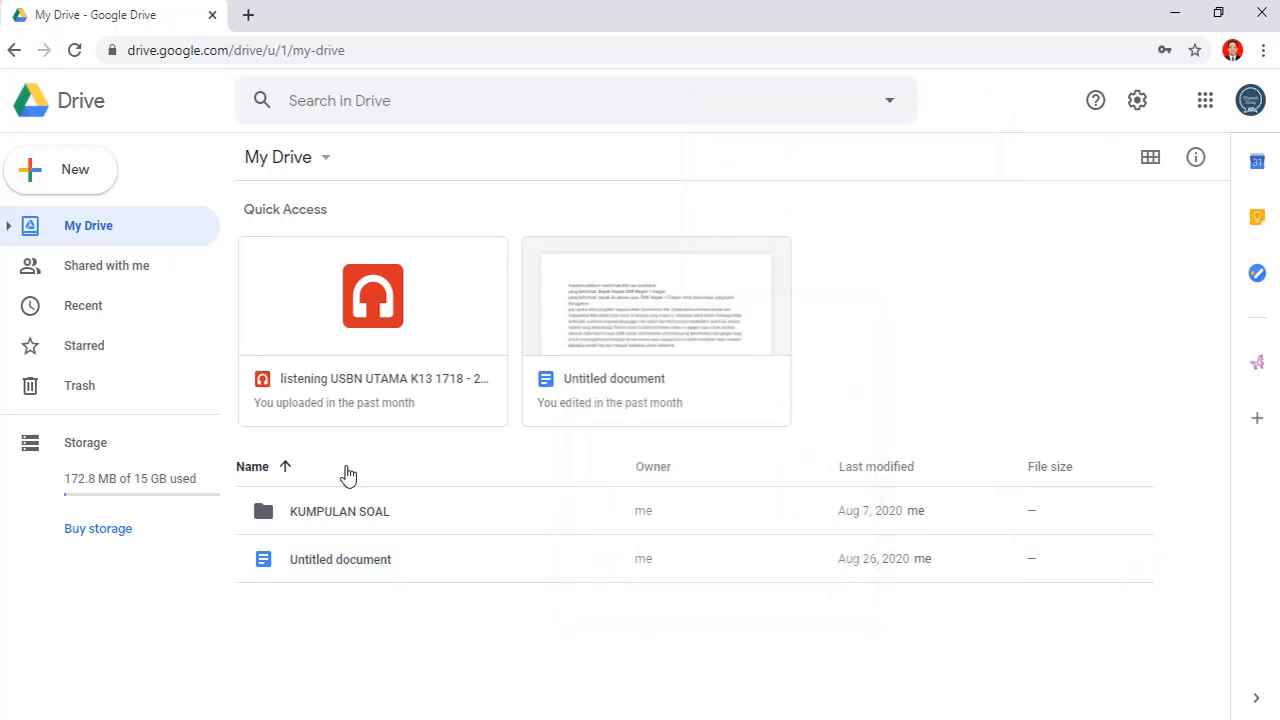
- Open the KUMPULAN SOAL folder and create a blank Google Forms form in it
double_click(331, 518)
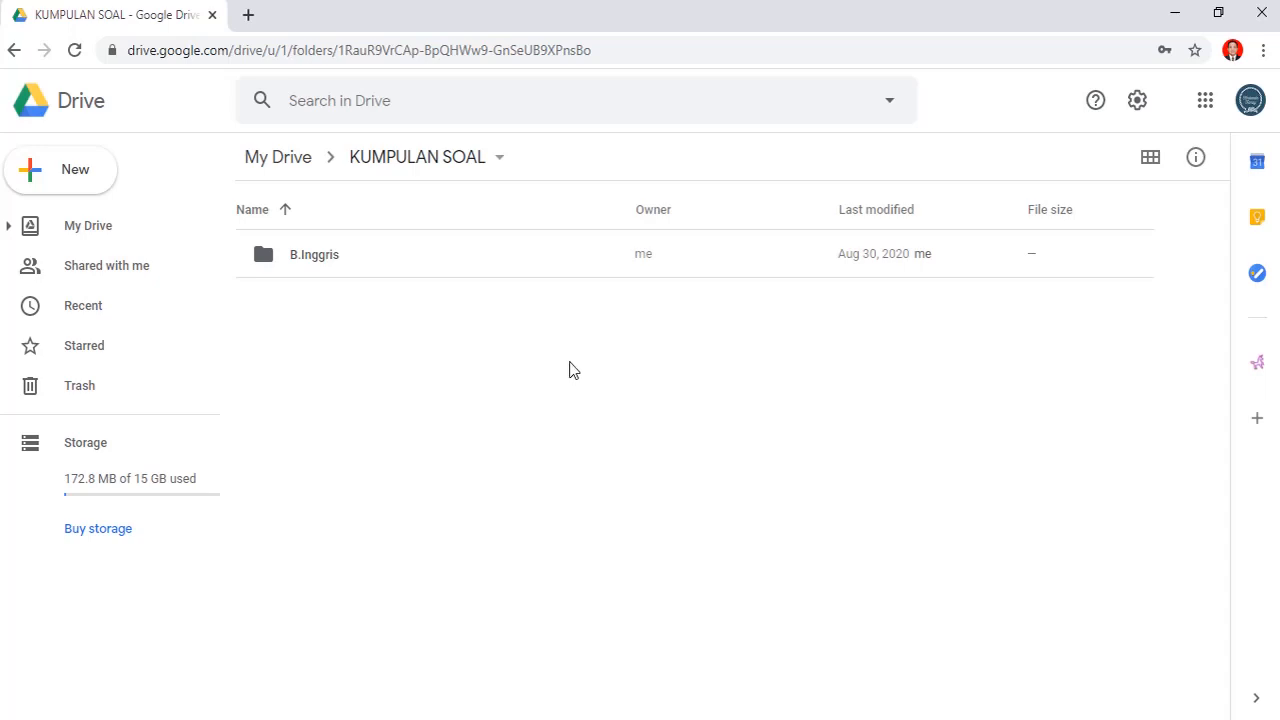
right_click(572, 370)
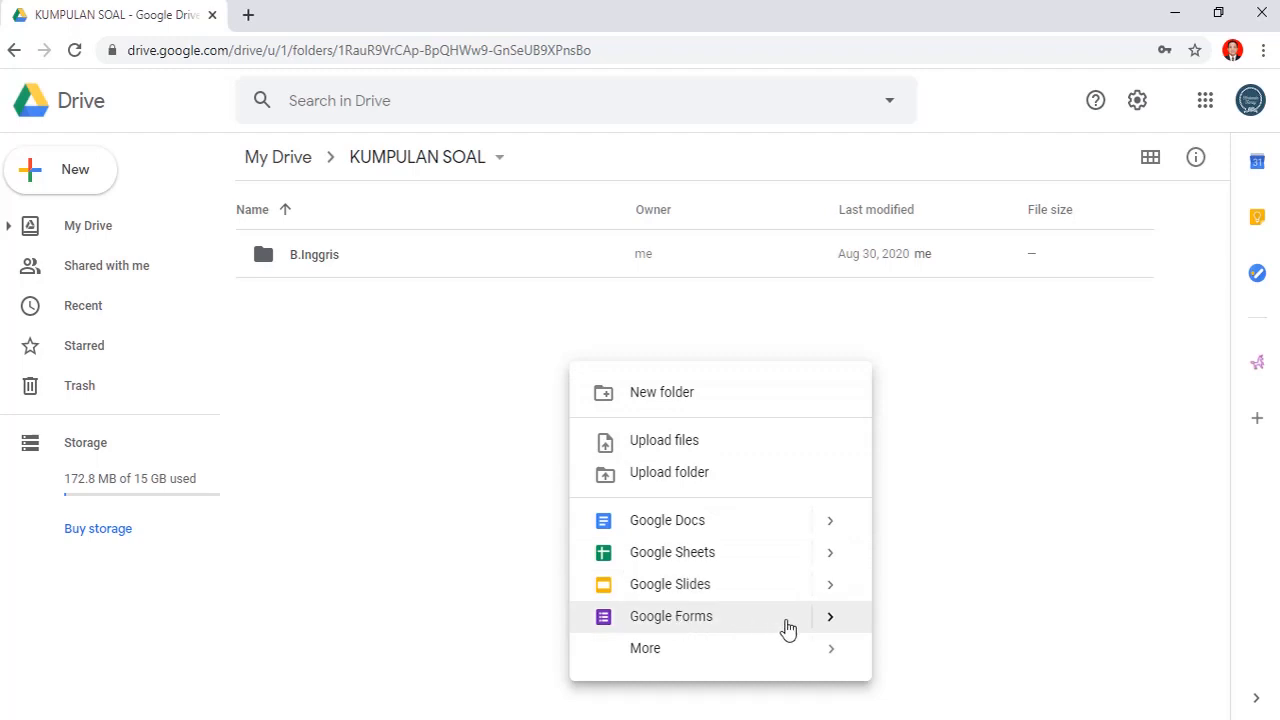
click(833, 625)
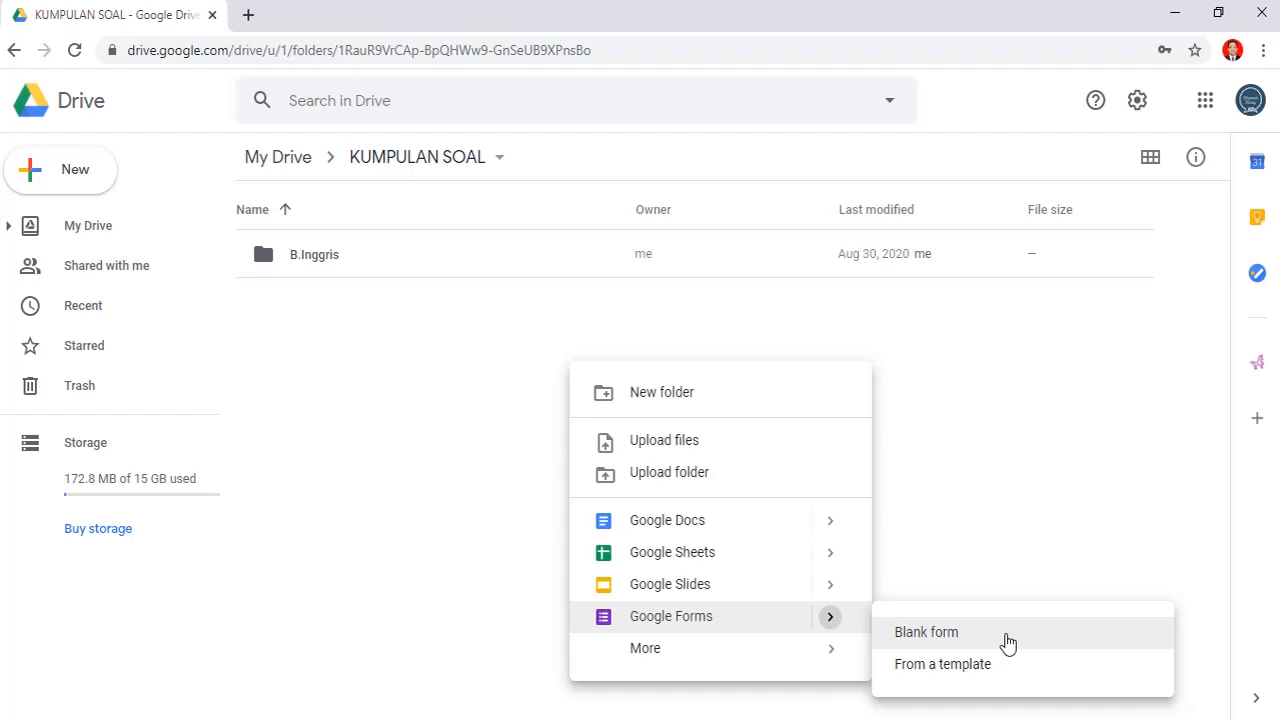
click(525, 380)
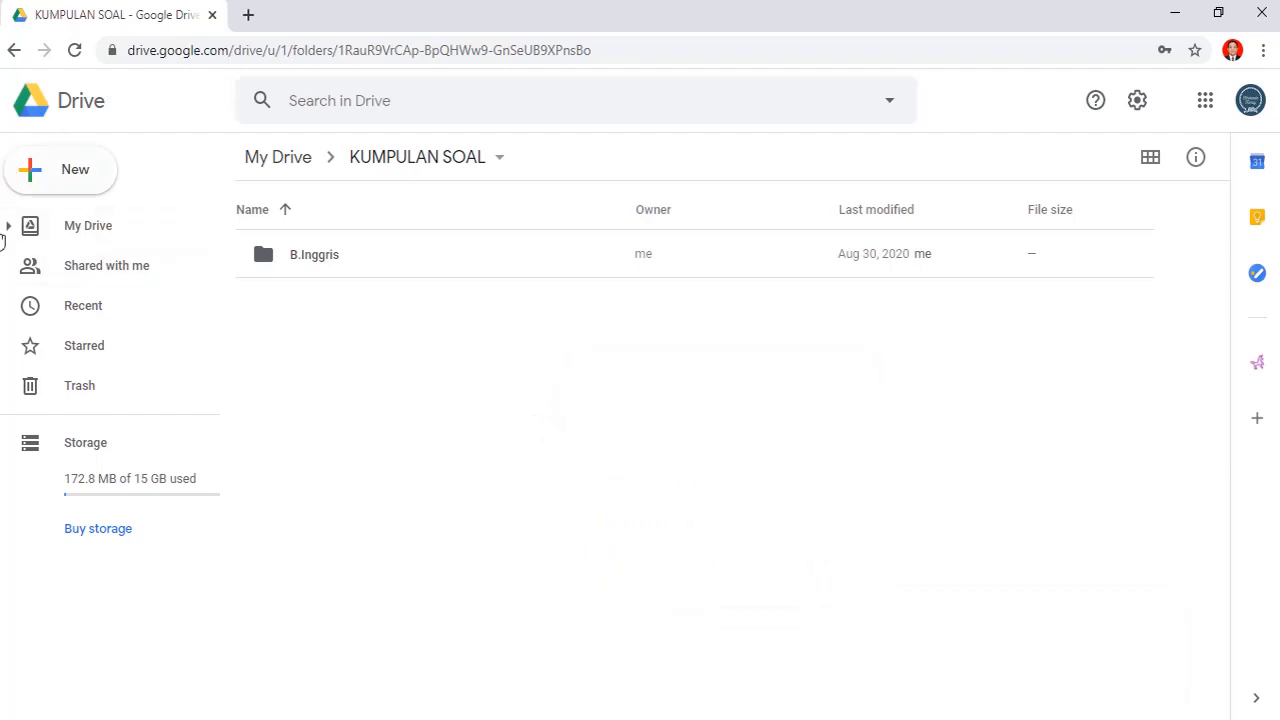
click(65, 185)
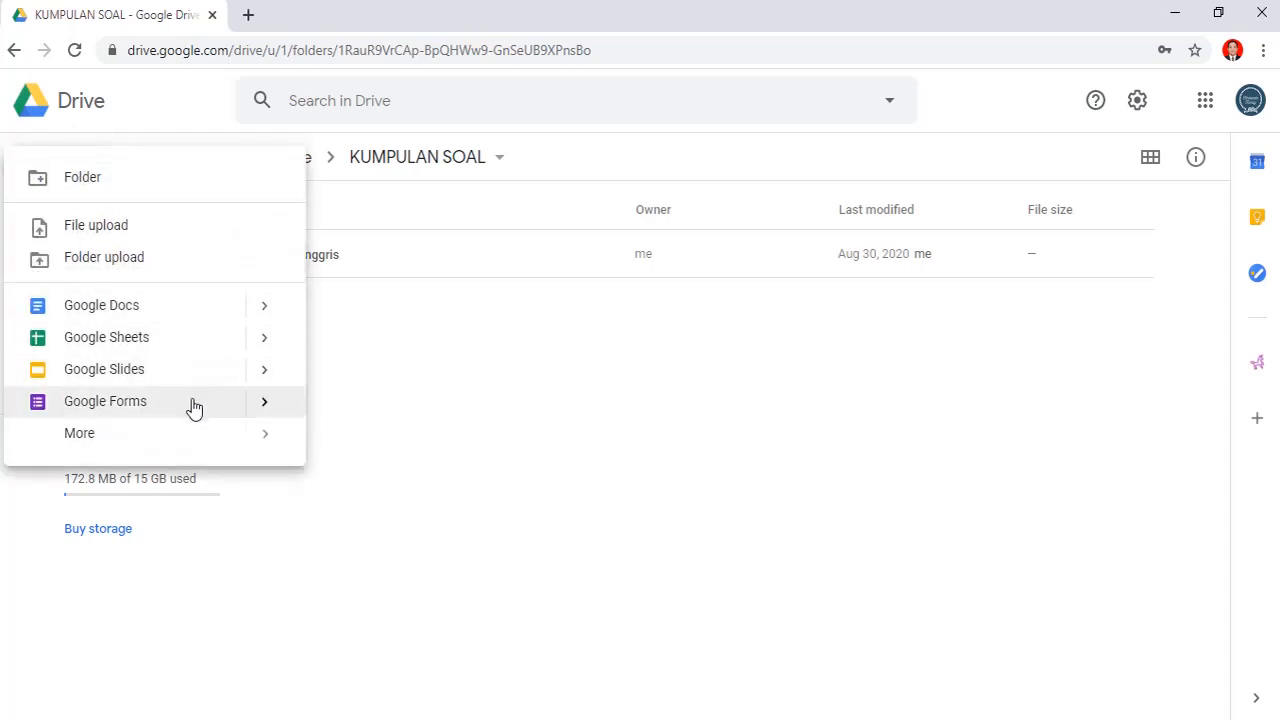
mouse_move(271, 417)
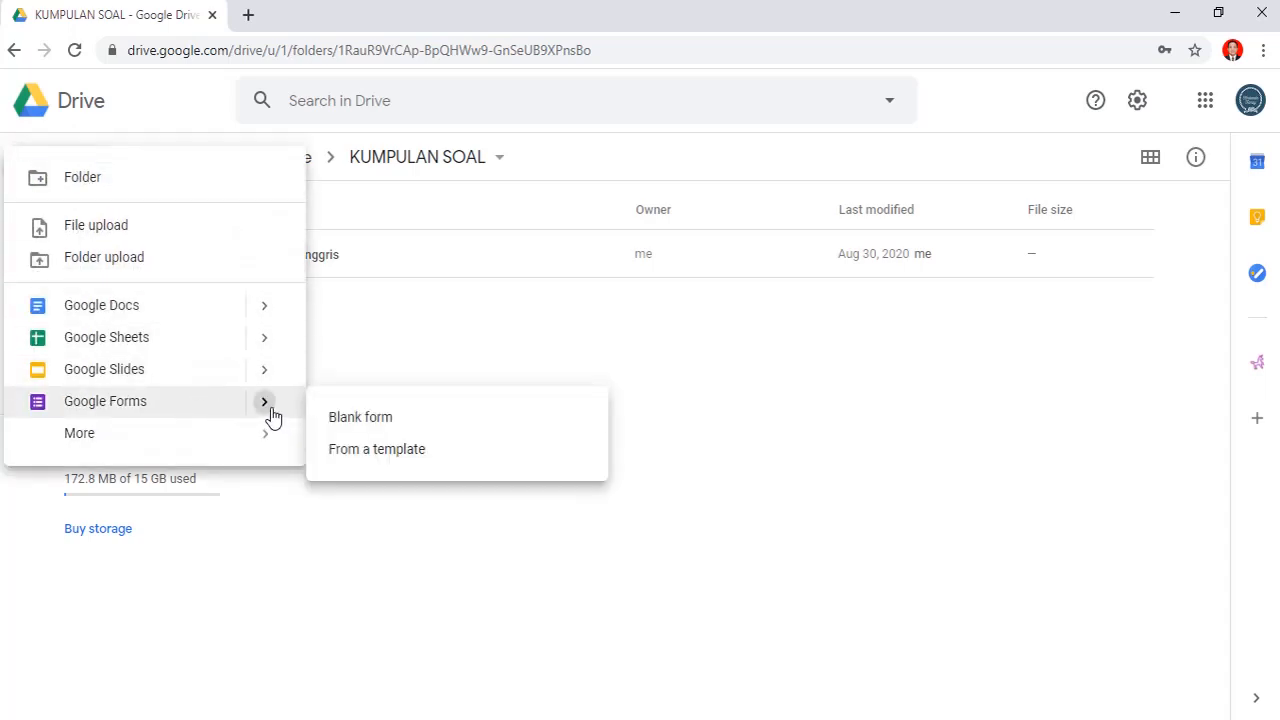
click(401, 424)
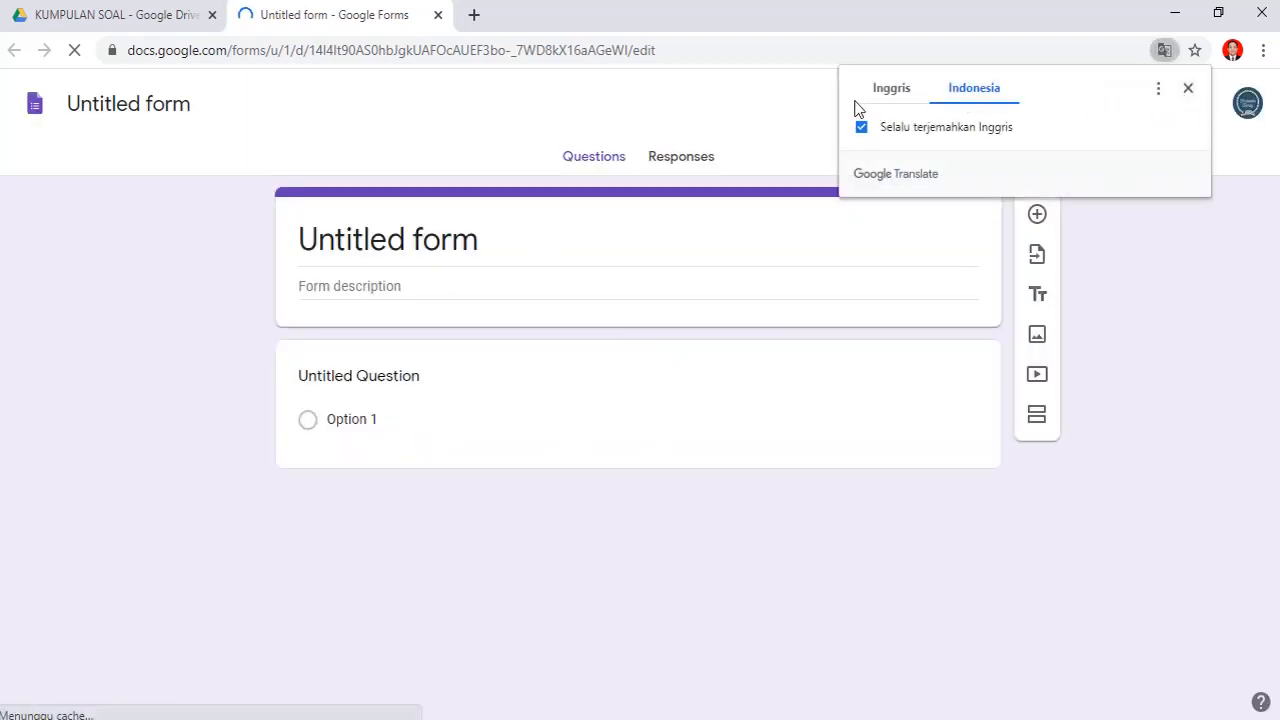
- Keep the form page in English (Inggris) and dismiss the translation pop-up and the form creation tip
click(890, 89)
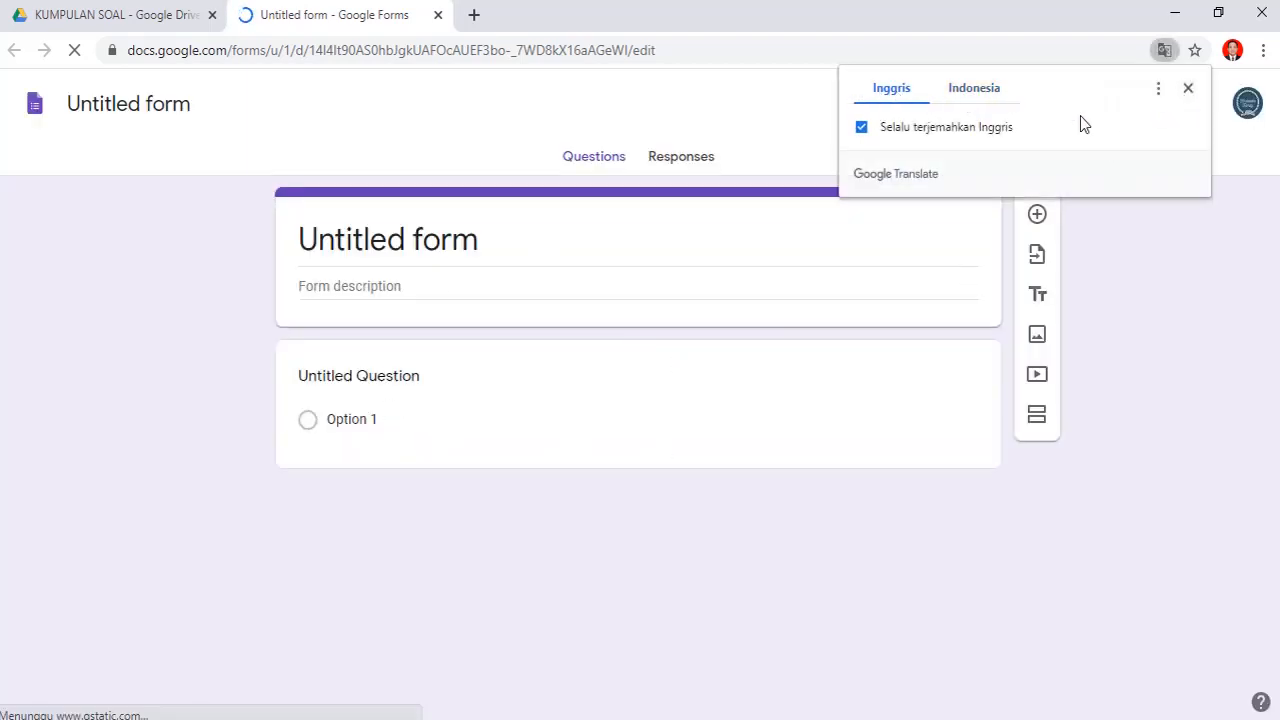
click(1188, 88)
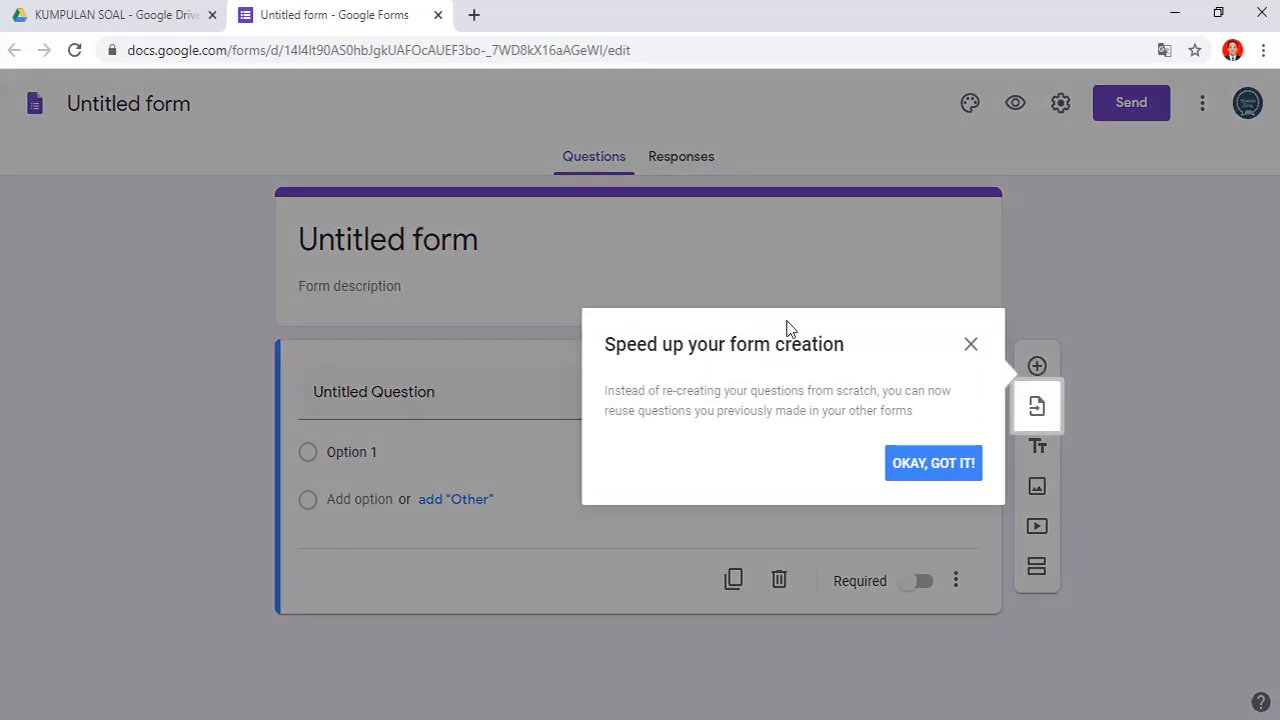
click(970, 345)
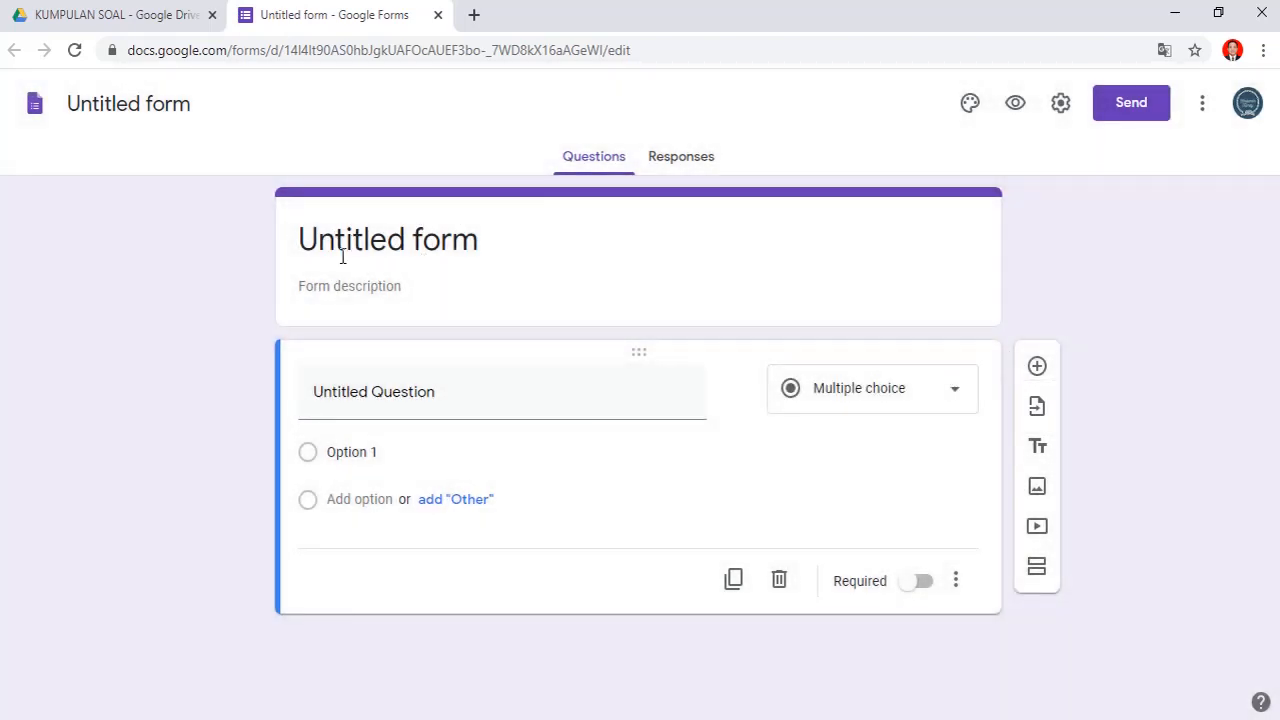
- Set the form's title to "PTS Bahasa Indonesia Semester 1"
click(323, 240)
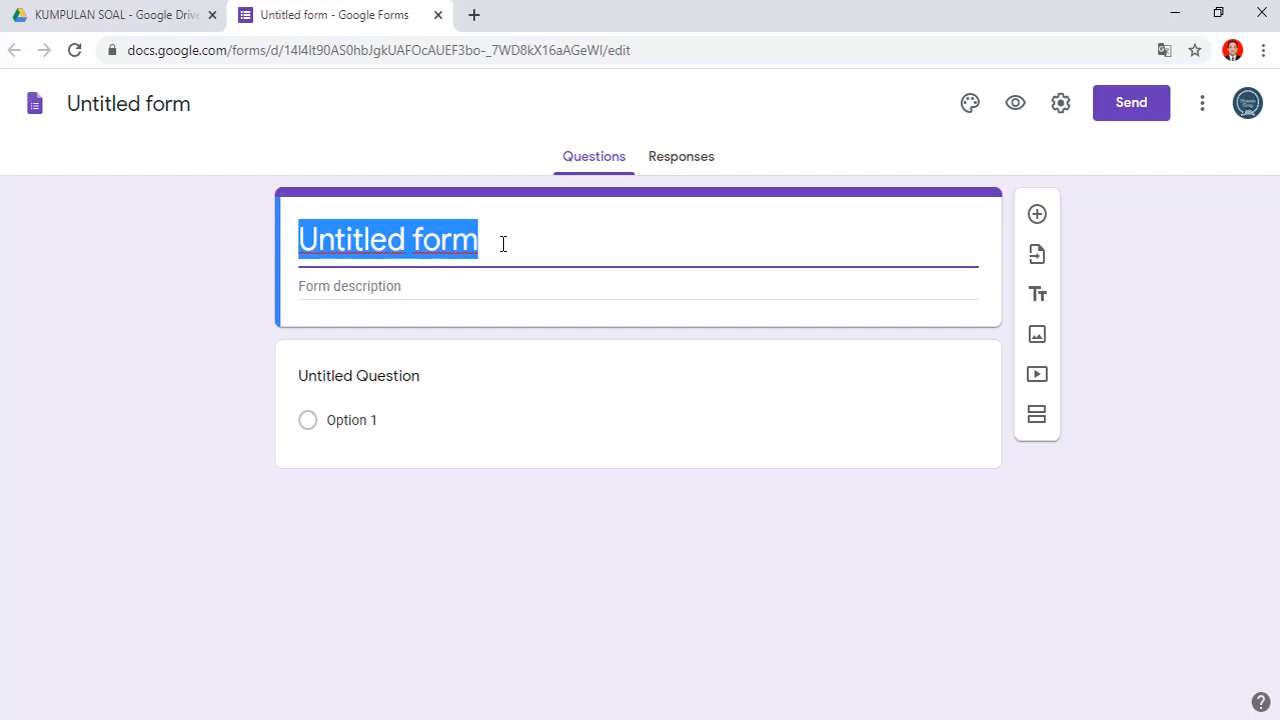
text(PT)
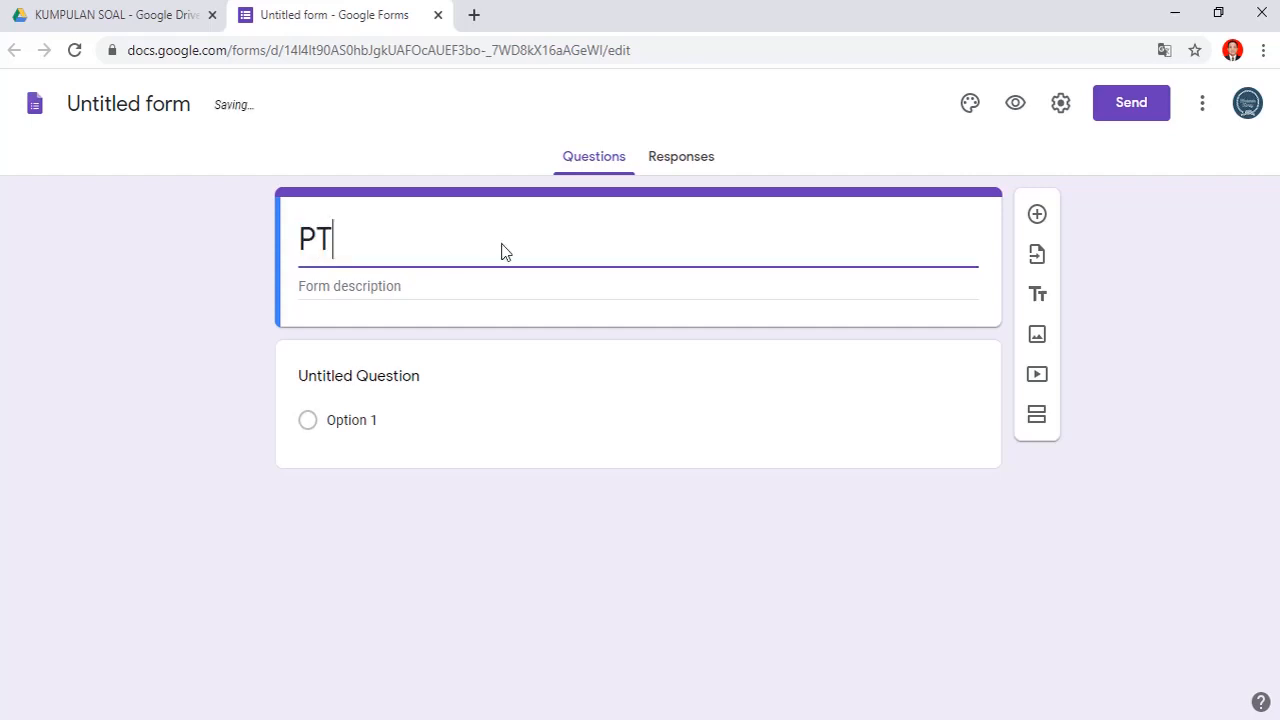
text(S Baha)
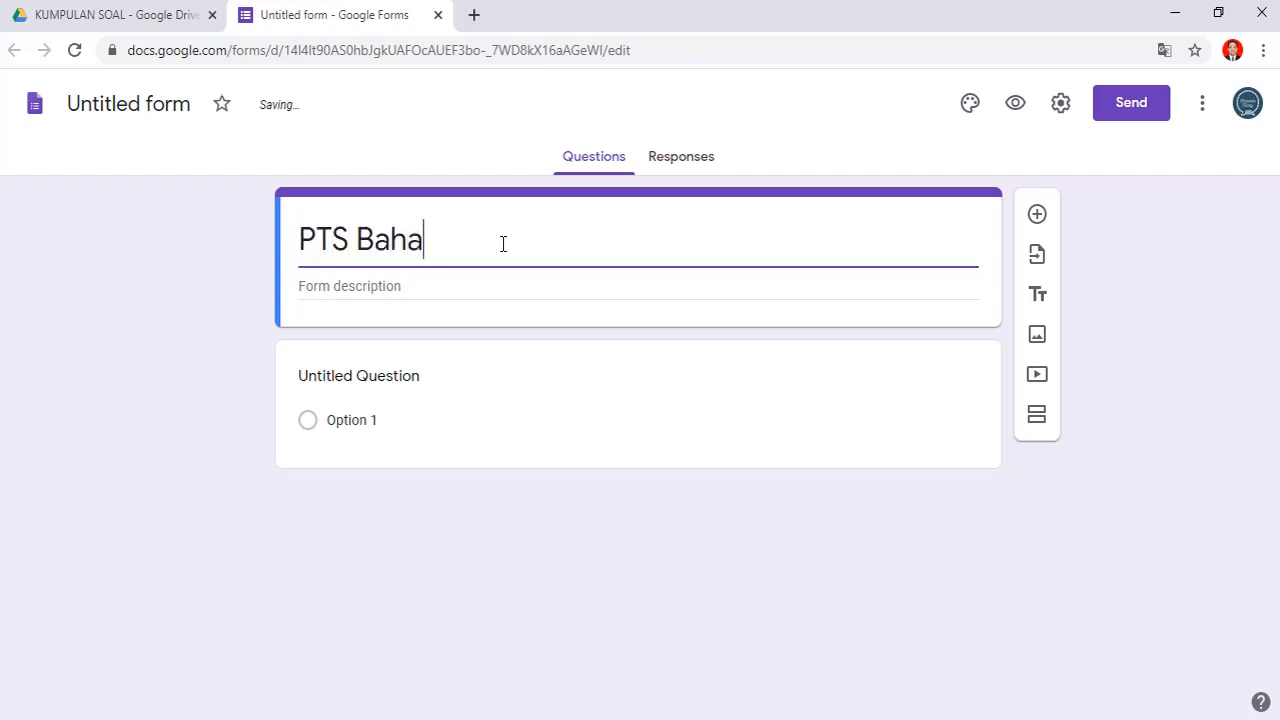
text(sa Indone)
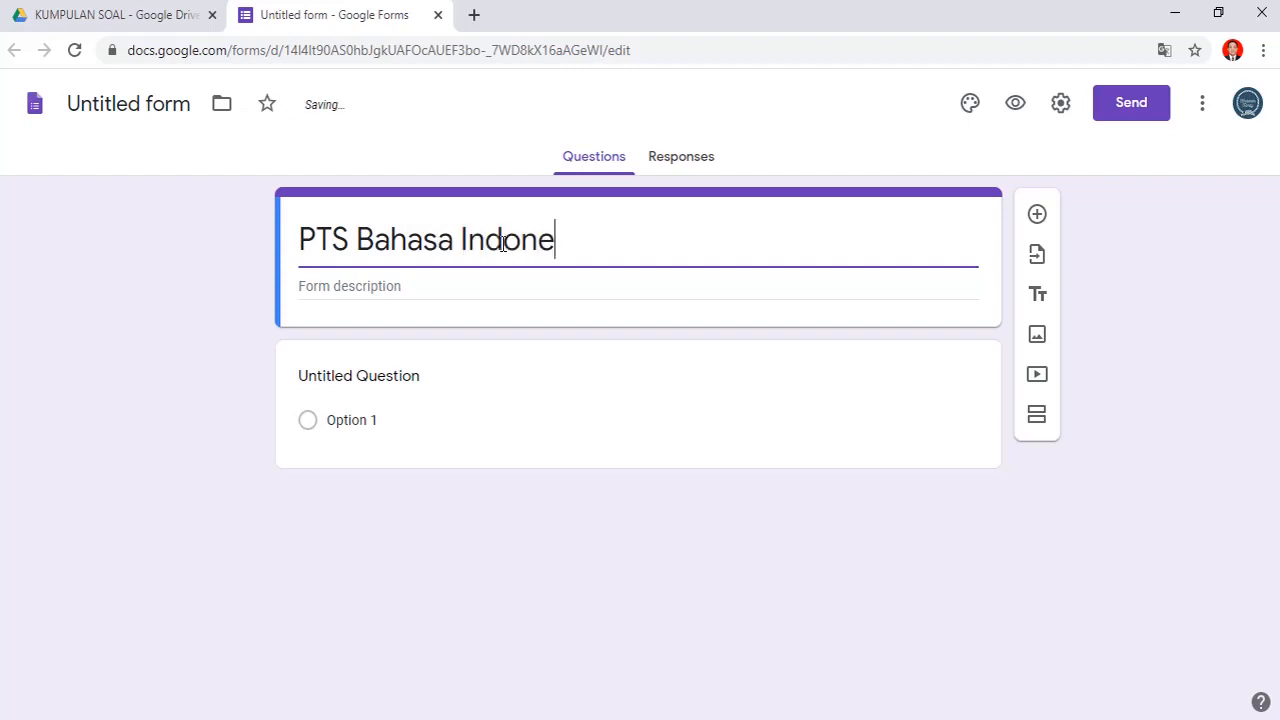
text(sia Seme)
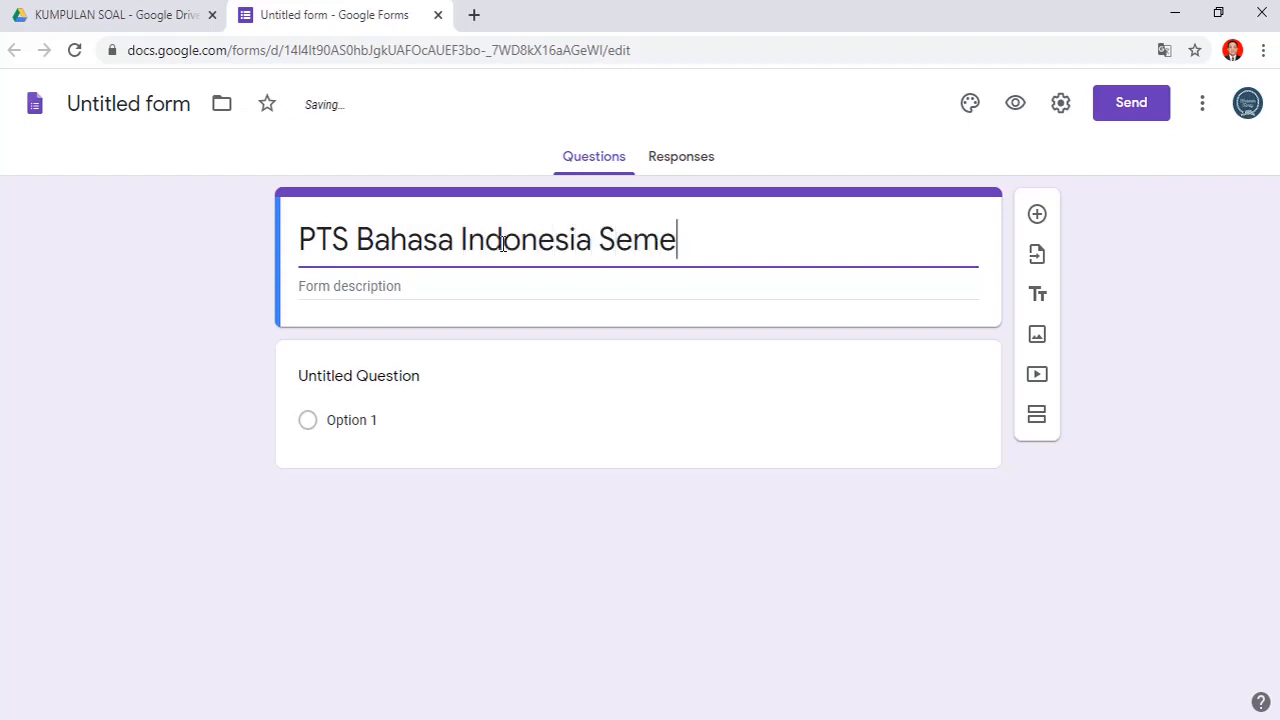
text(ster 1)
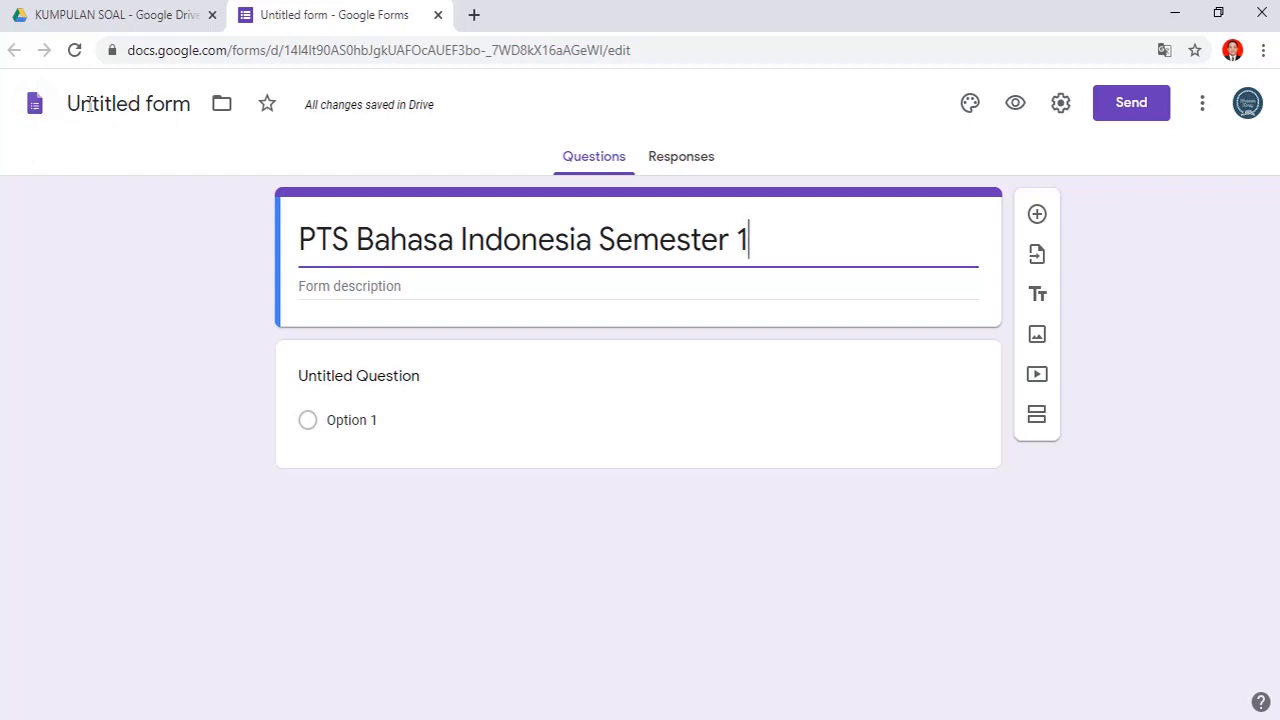
- Name the form file "PTS Bahasa Indonesia Semester 1" after its title and check its entry in the KUMPULAN SOAL folder
click(148, 12)
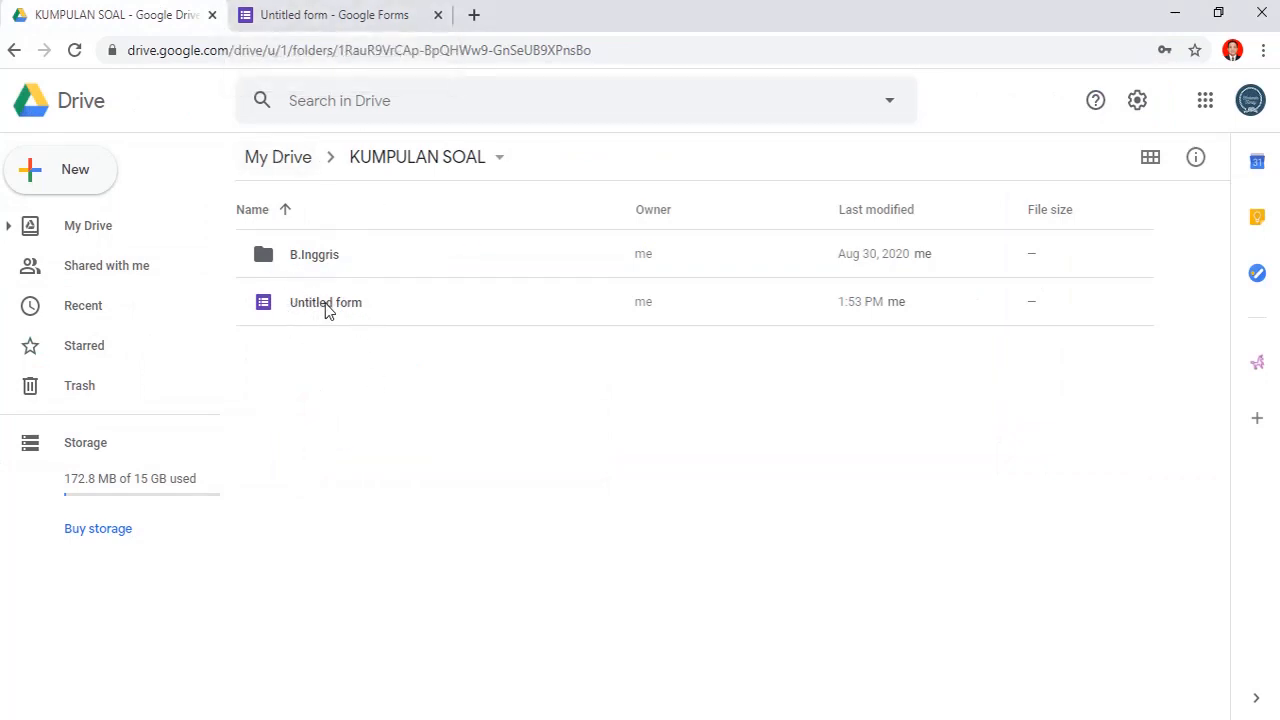
click(360, 12)
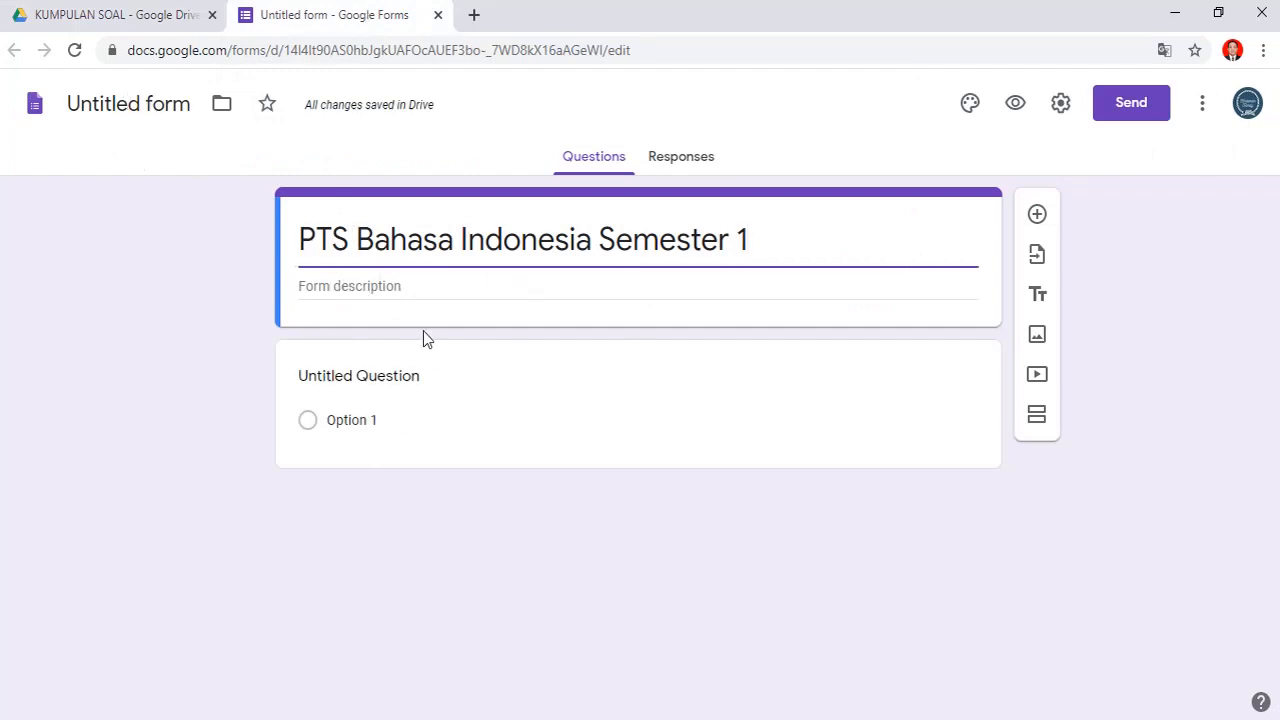
click(114, 103)
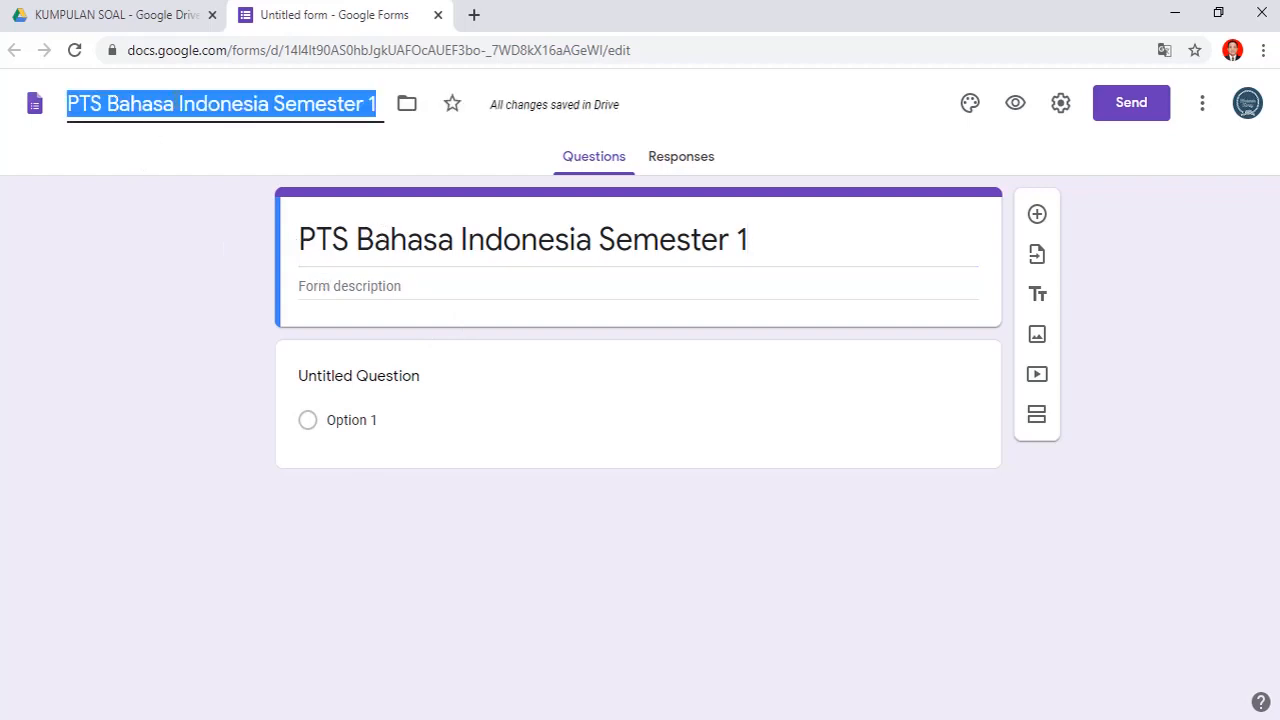
click(123, 3)
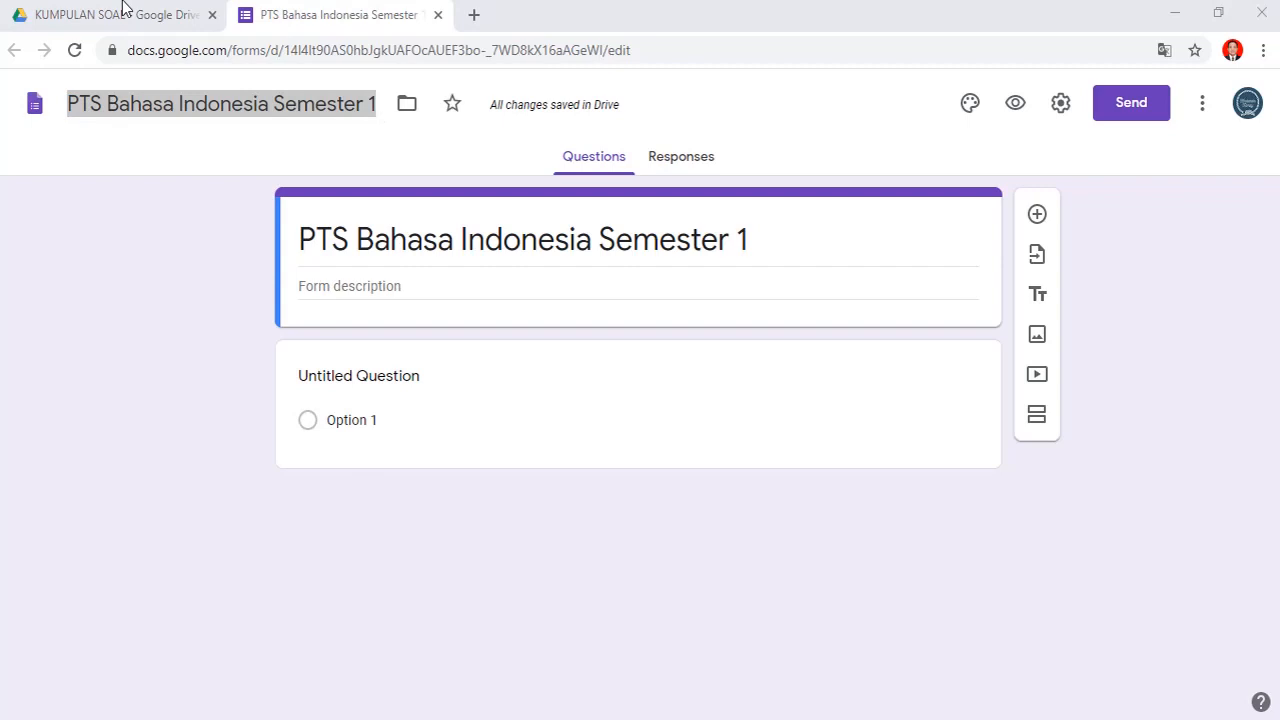
click(110, 13)
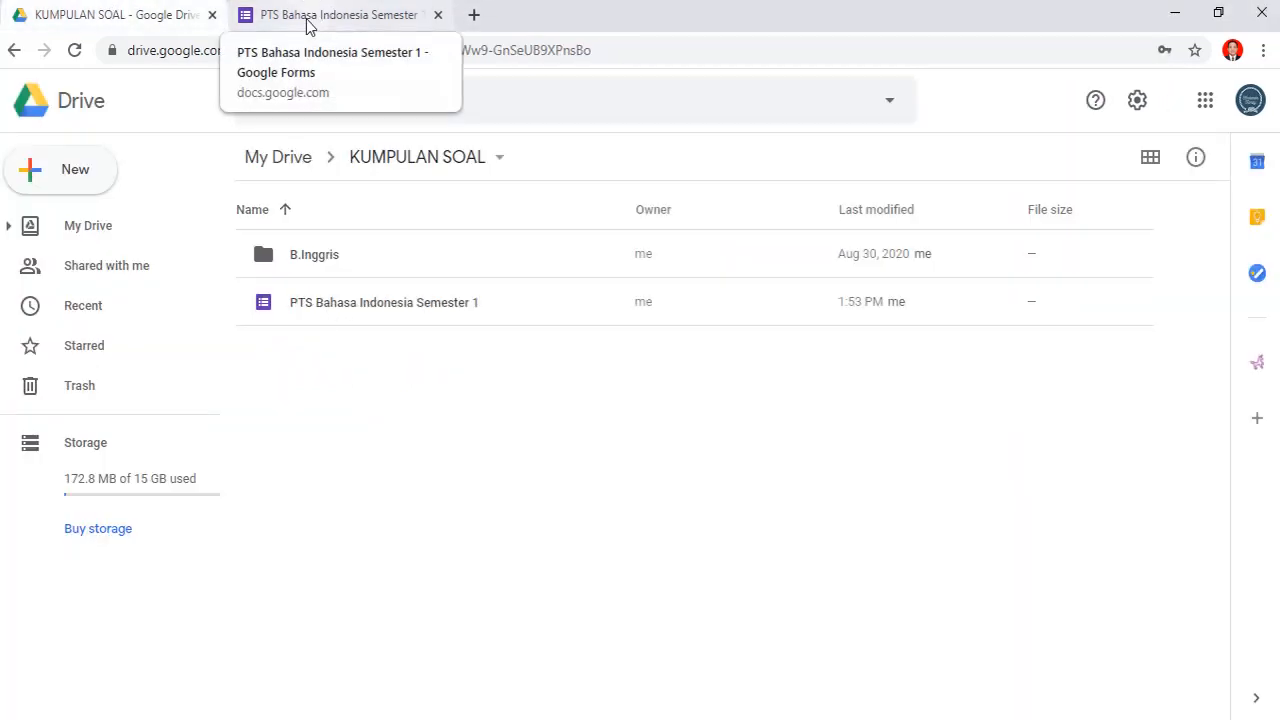
click(380, 18)
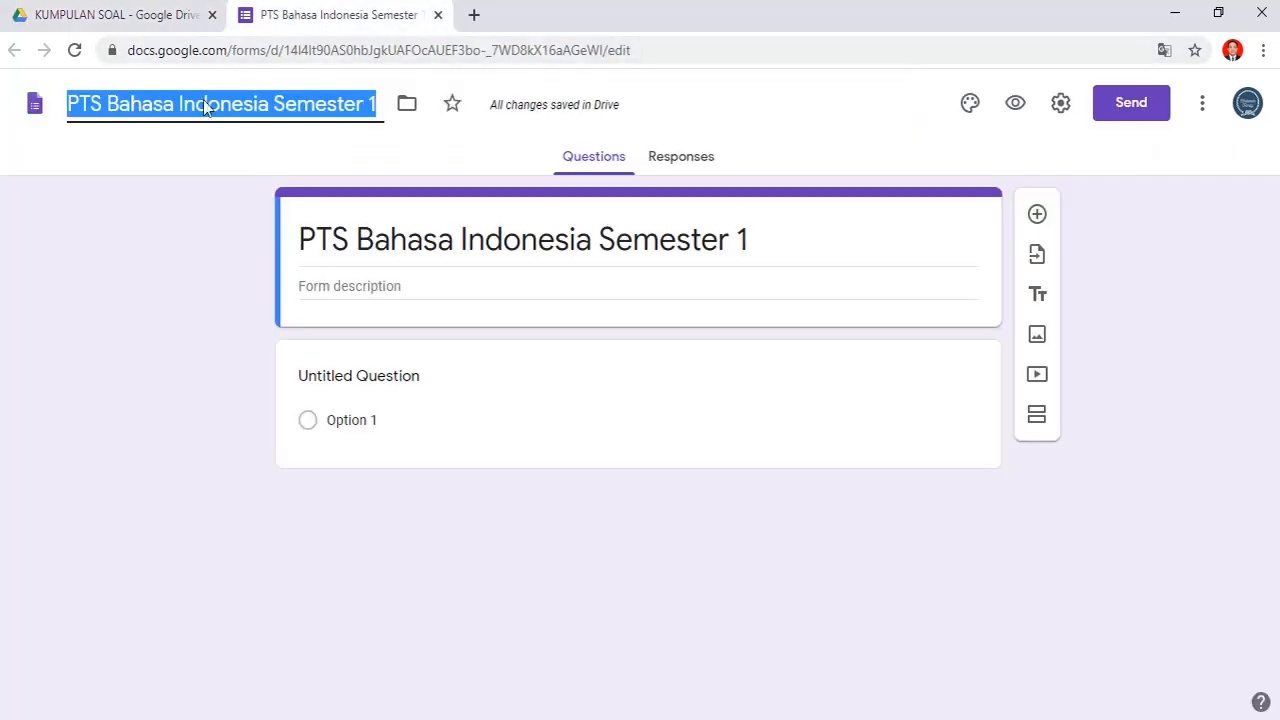
- Enter "Berikut adalah soal PTS" as the form description
triple_click(433, 240)
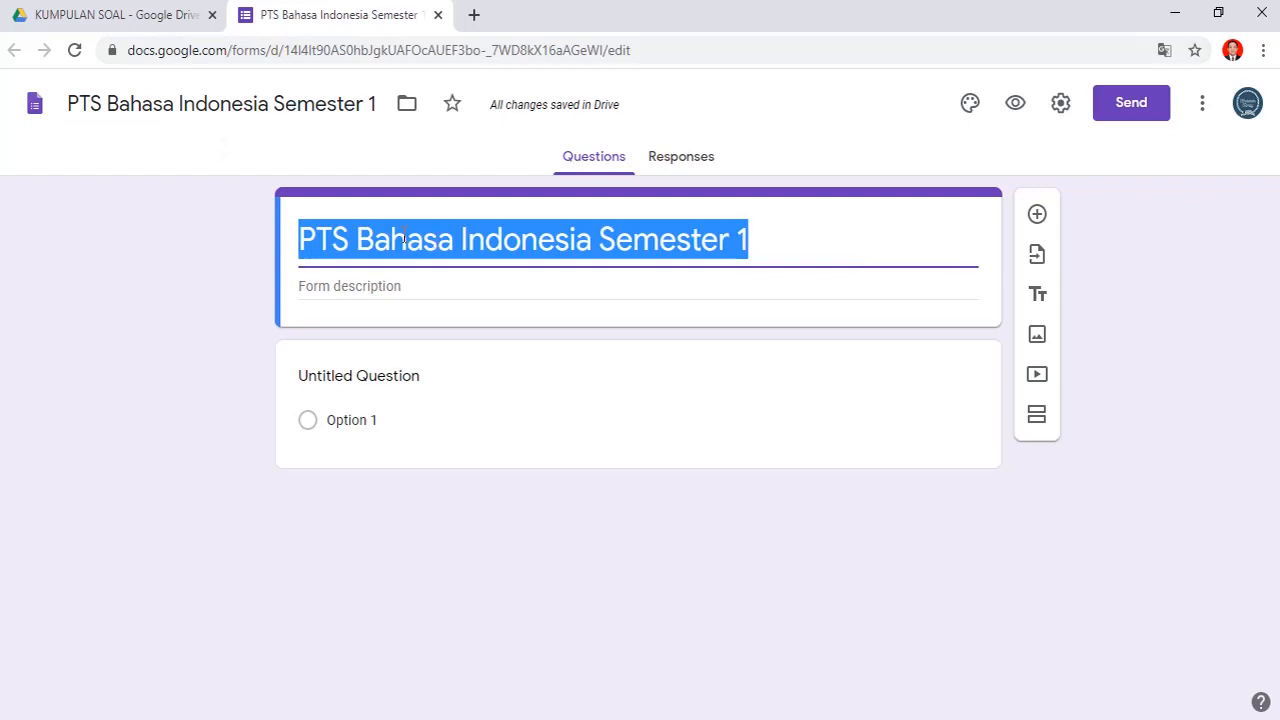
click(343, 292)
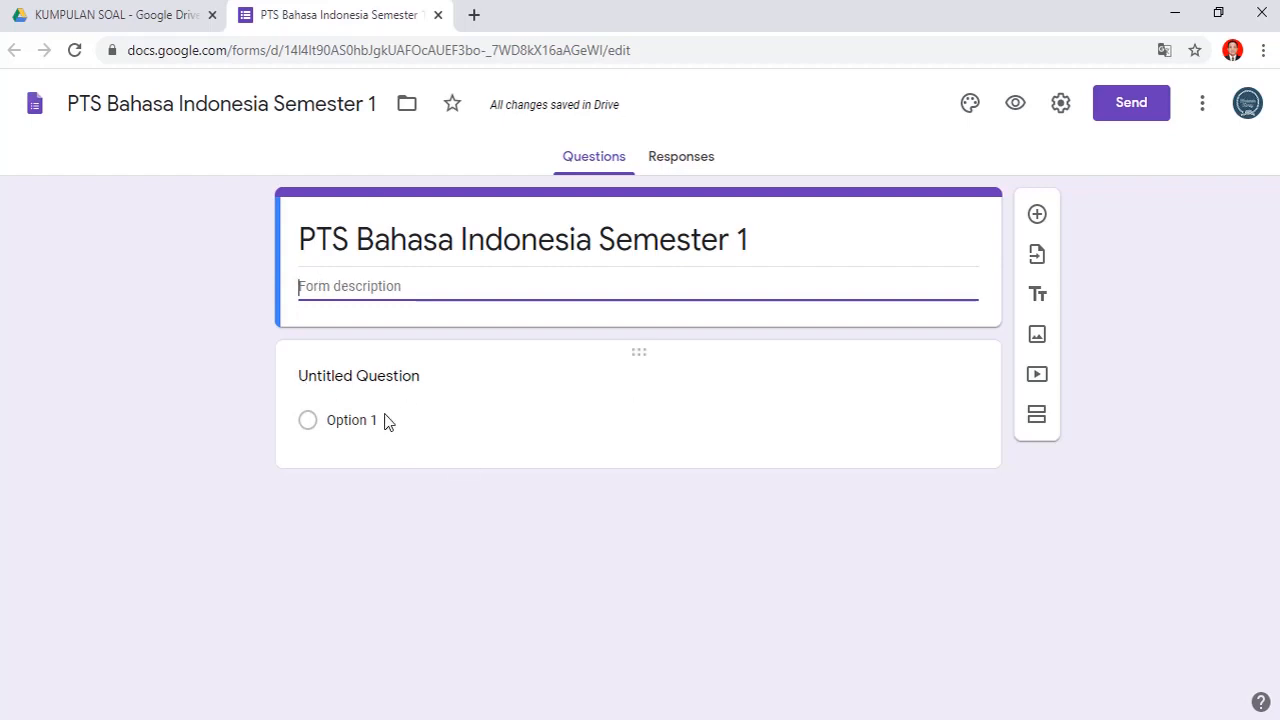
text(Ber)
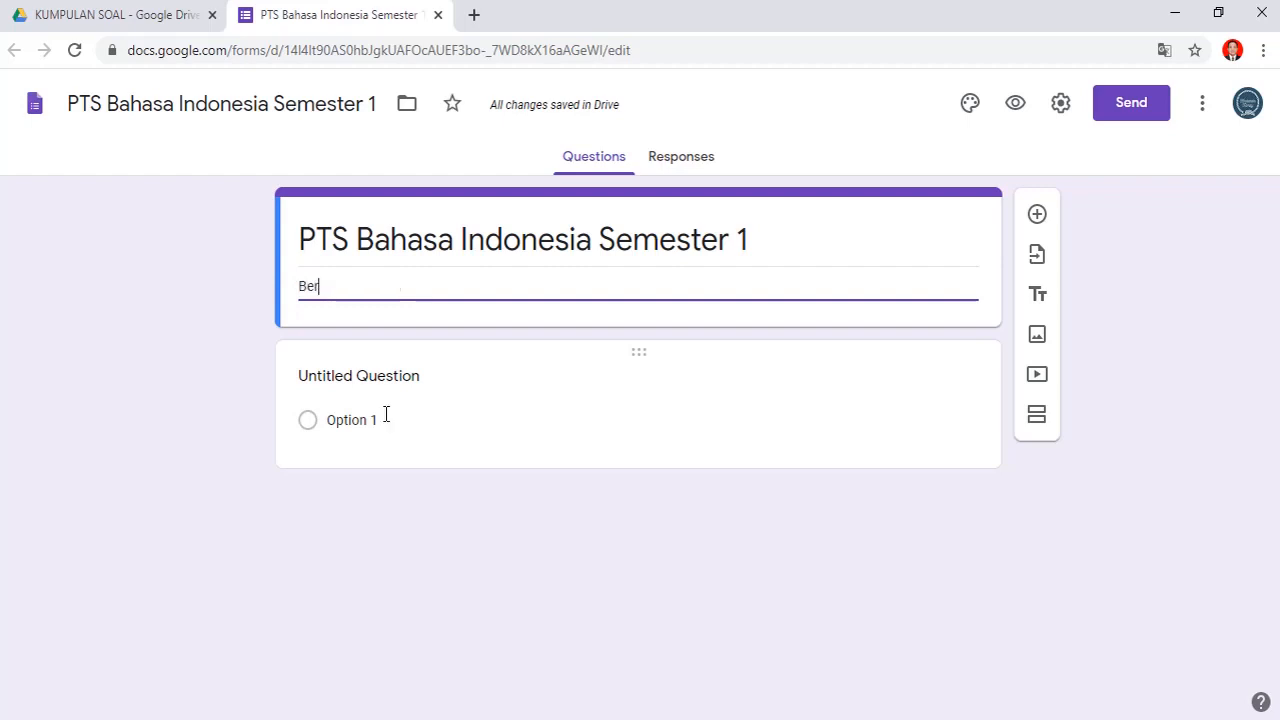
text(ikut adalah)
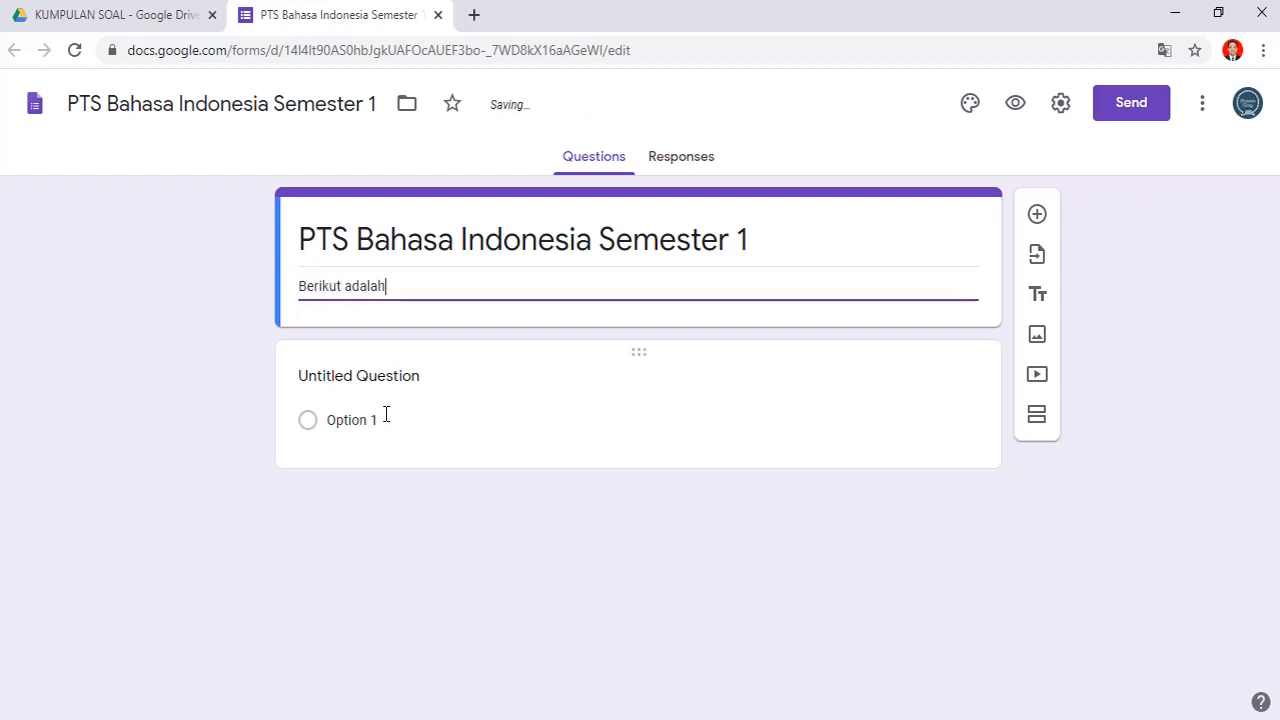
text( soal PTS)
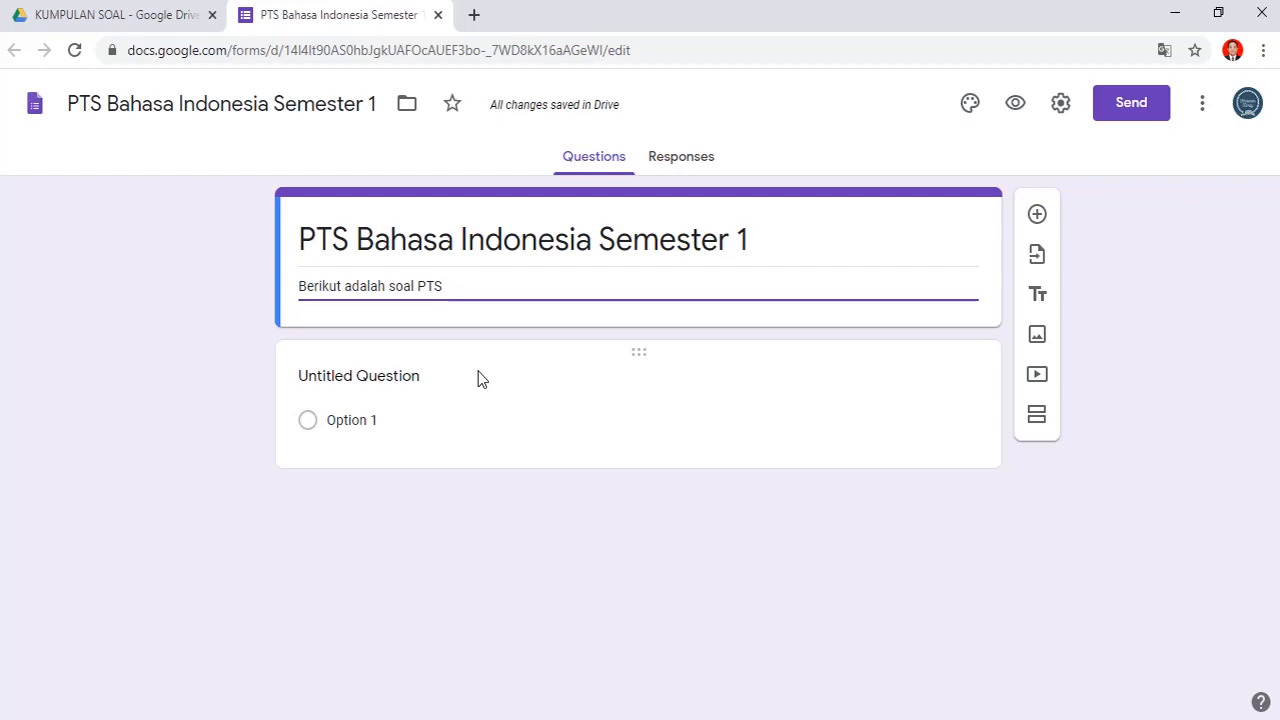
- Title the first question "Nama" and keep Short answer as its type after reviewing the available question types
click(333, 368)
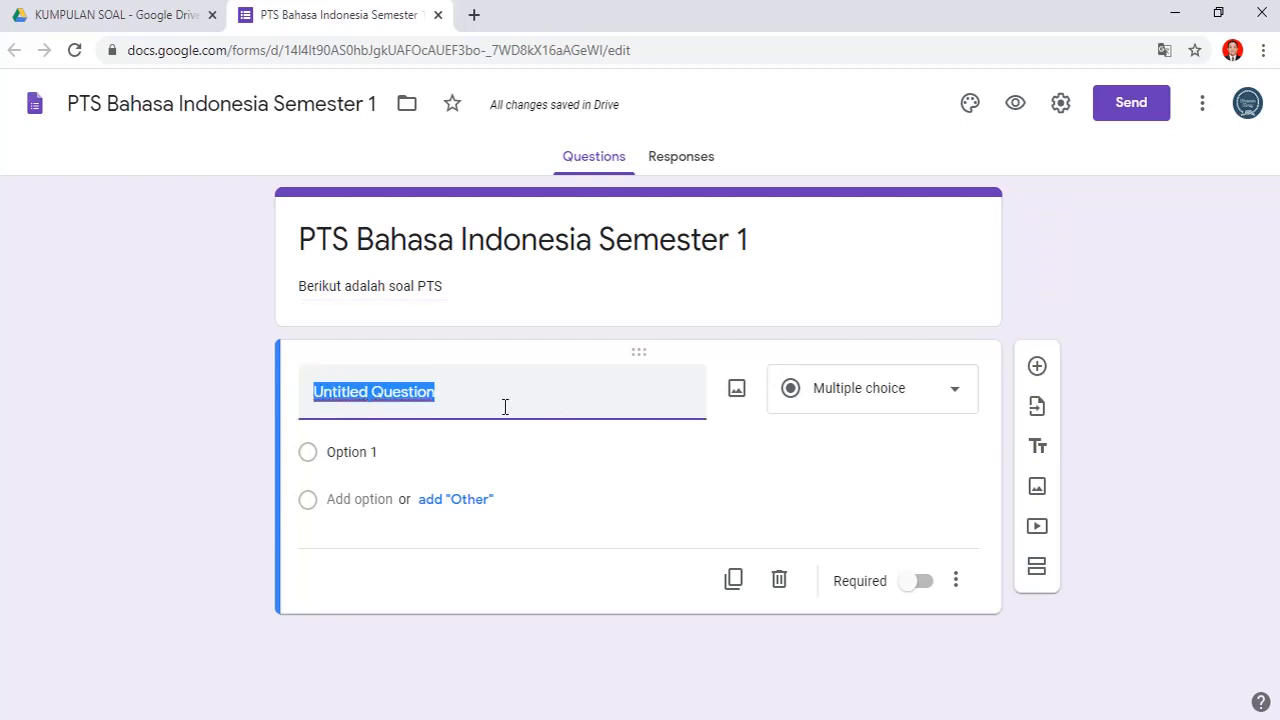
text(Nam)
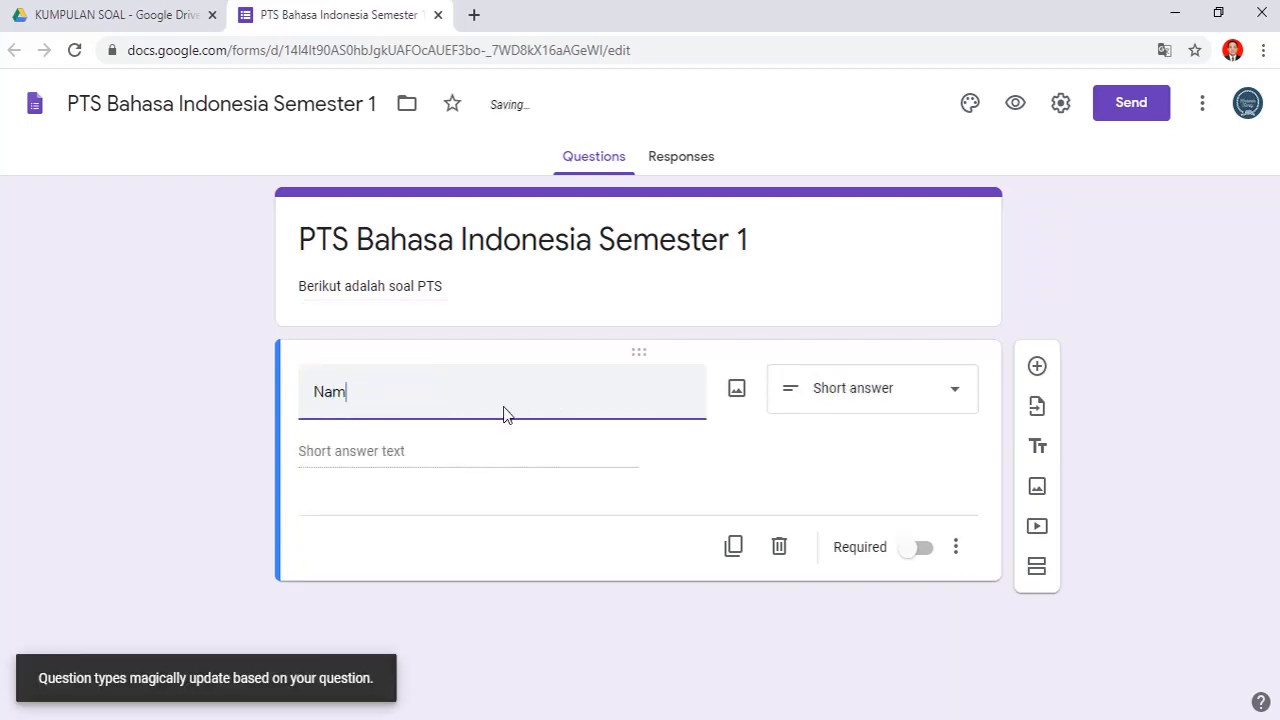
key(BackSpace)
text(ma)
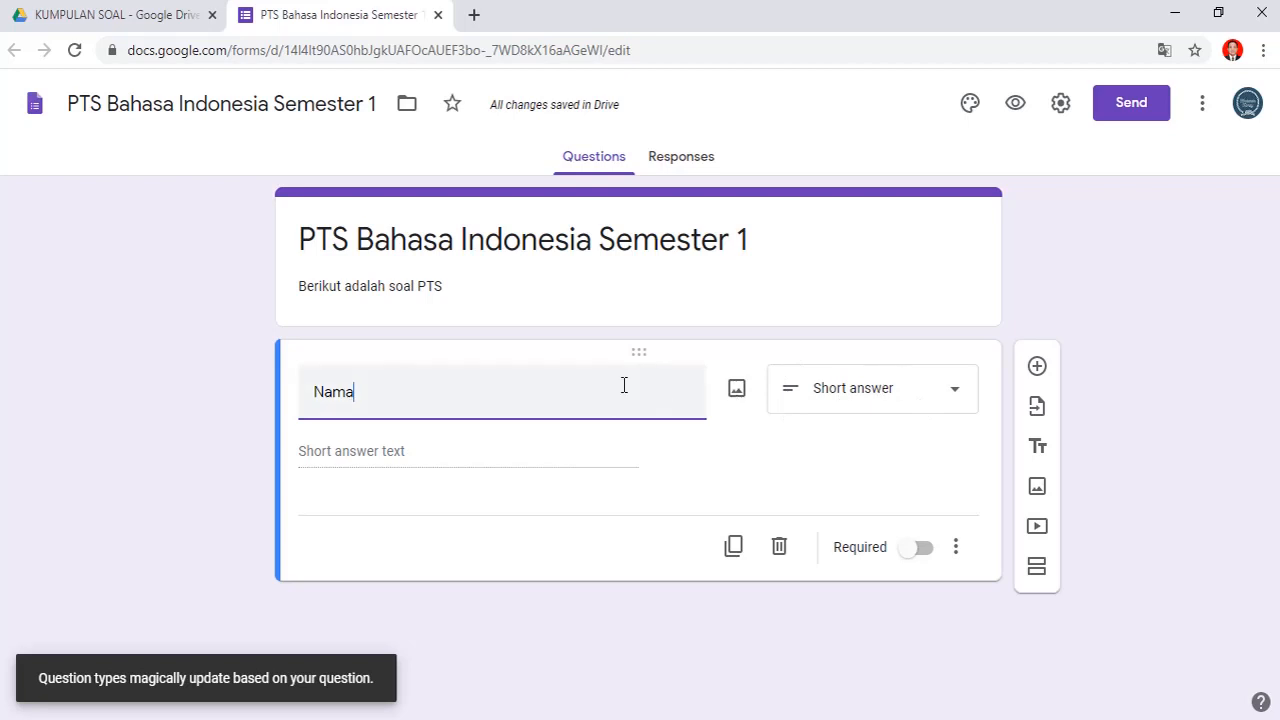
drag(491, 392, 303, 380)
click(419, 408)
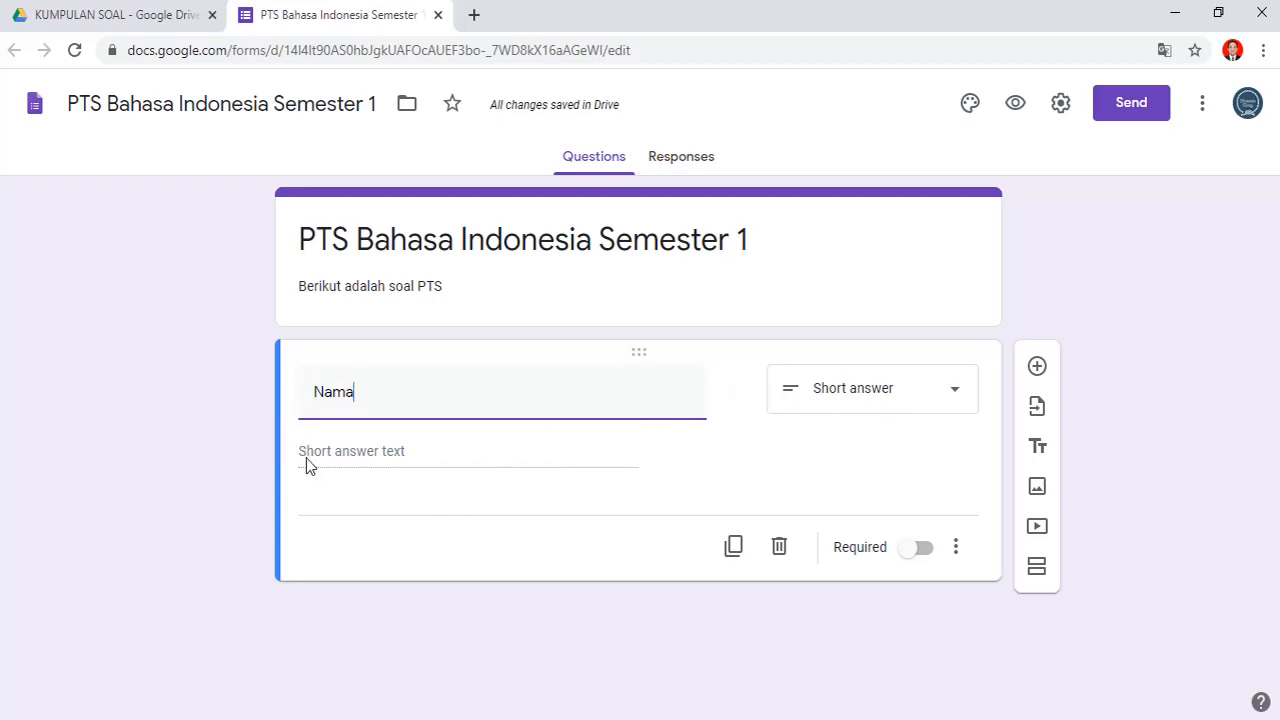
click(358, 459)
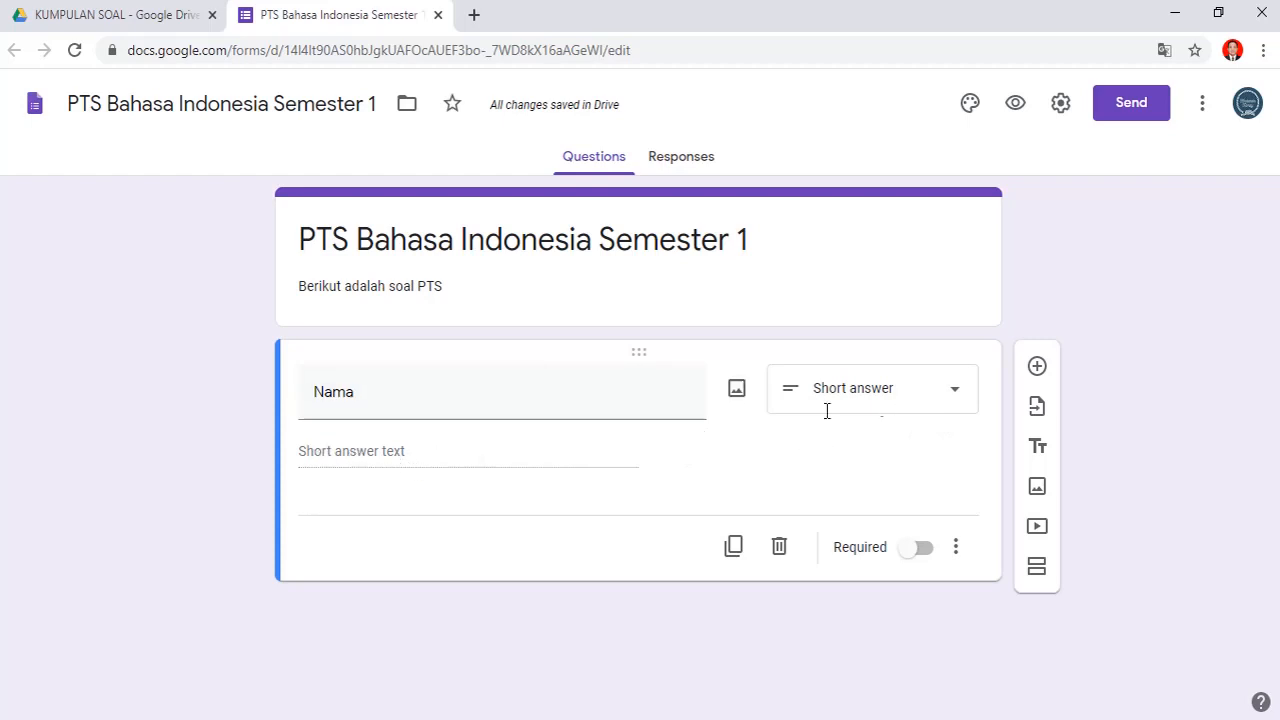
click(881, 417)
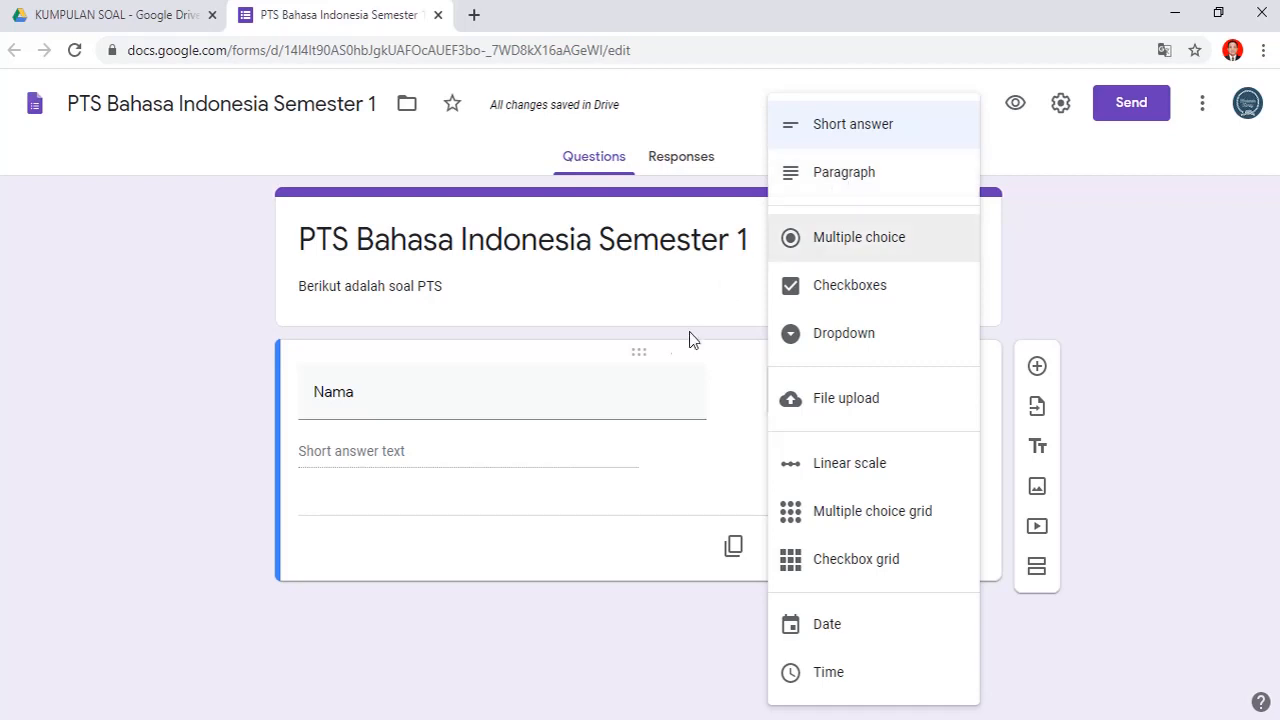
click(672, 404)
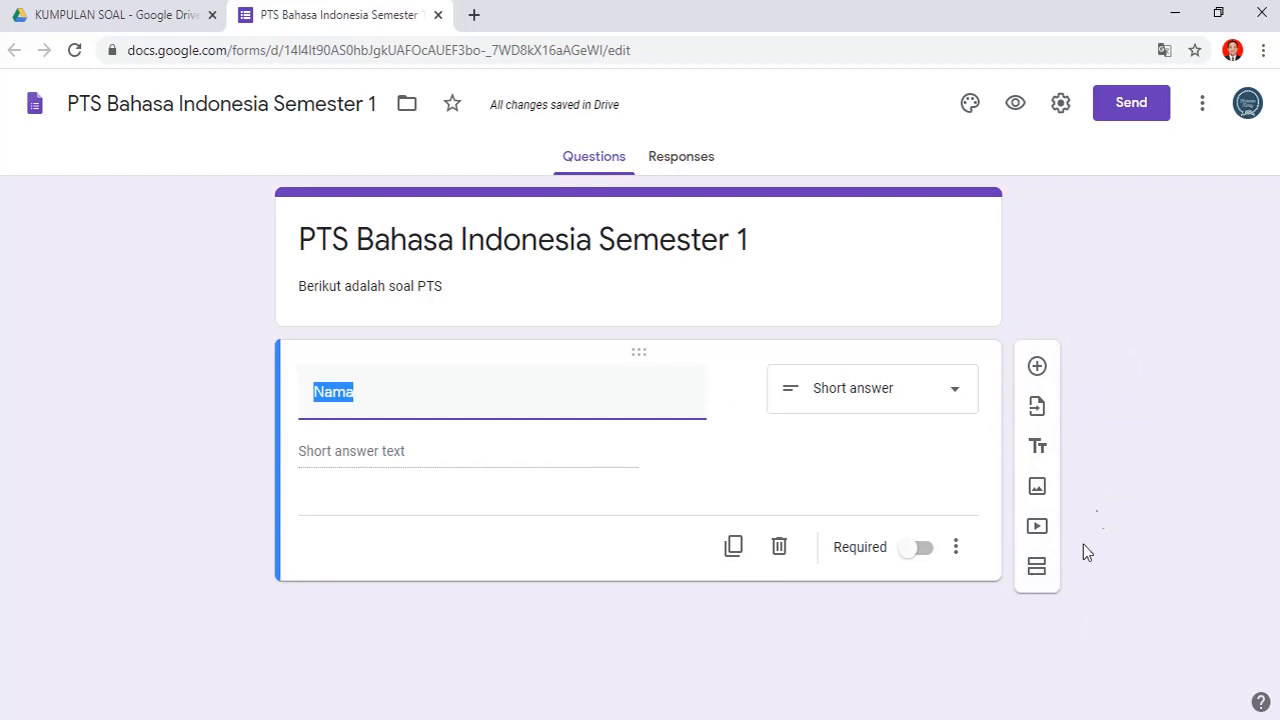
- Add a second question titled "Kelas" below Nama and set its type to Dropdown
click(1038, 368)
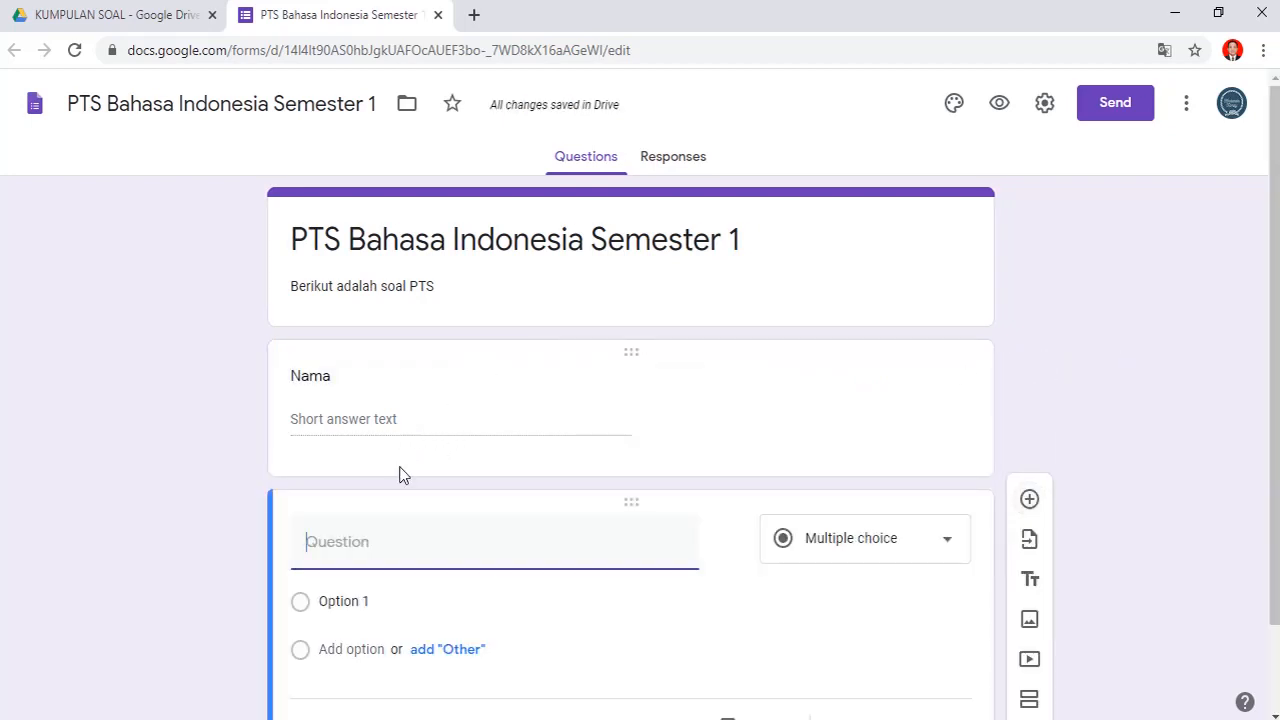
text(Kelas)
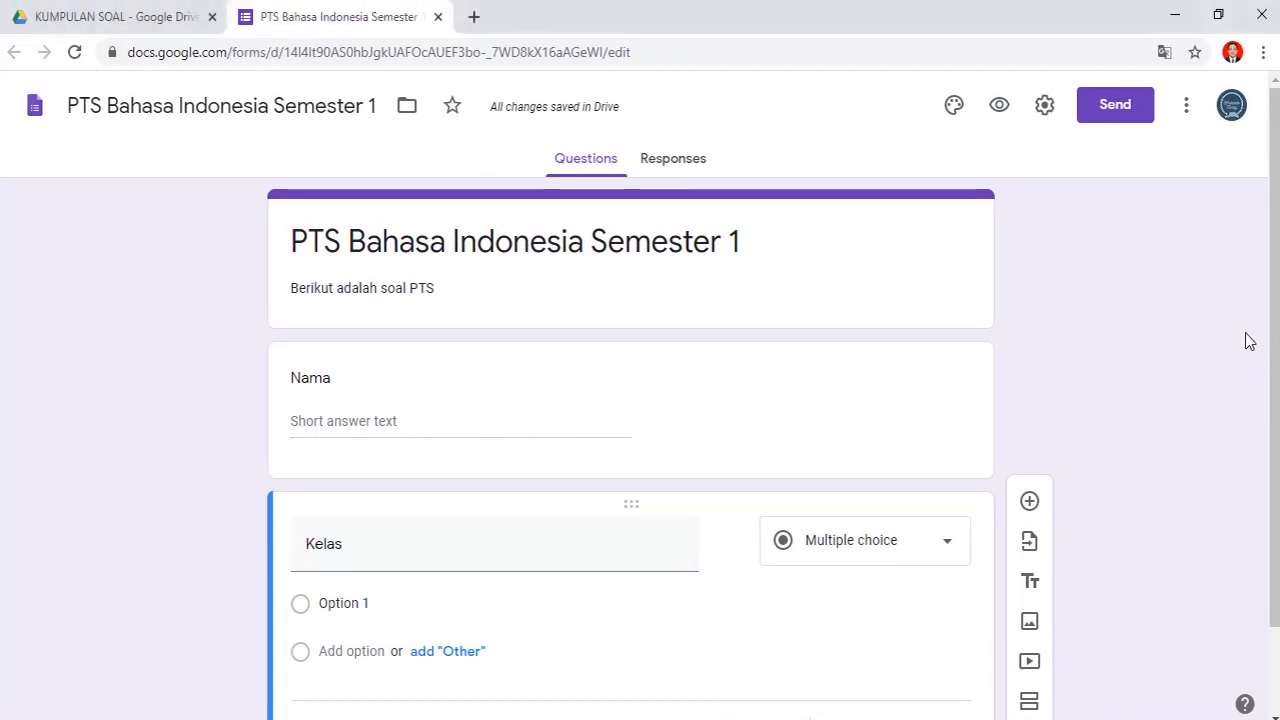
scroll(1270, 430, down, 1)
drag(1270, 430, 1271, 477)
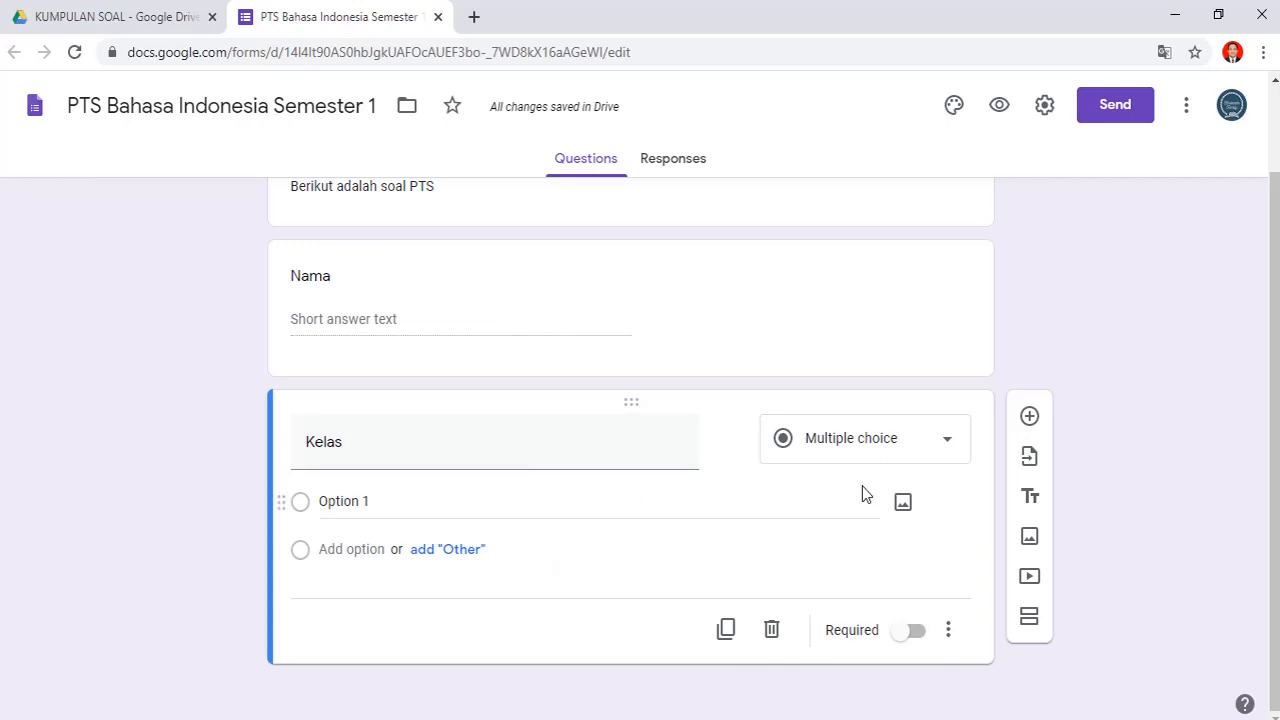
click(836, 450)
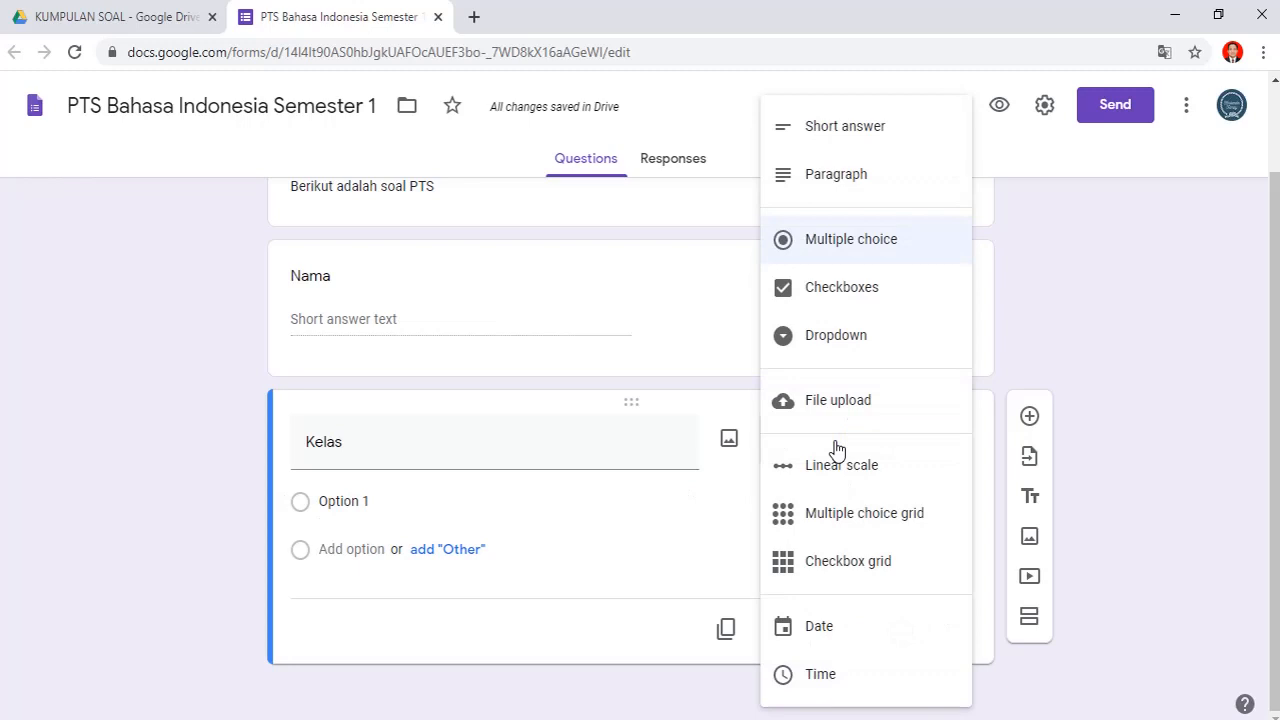
click(877, 349)
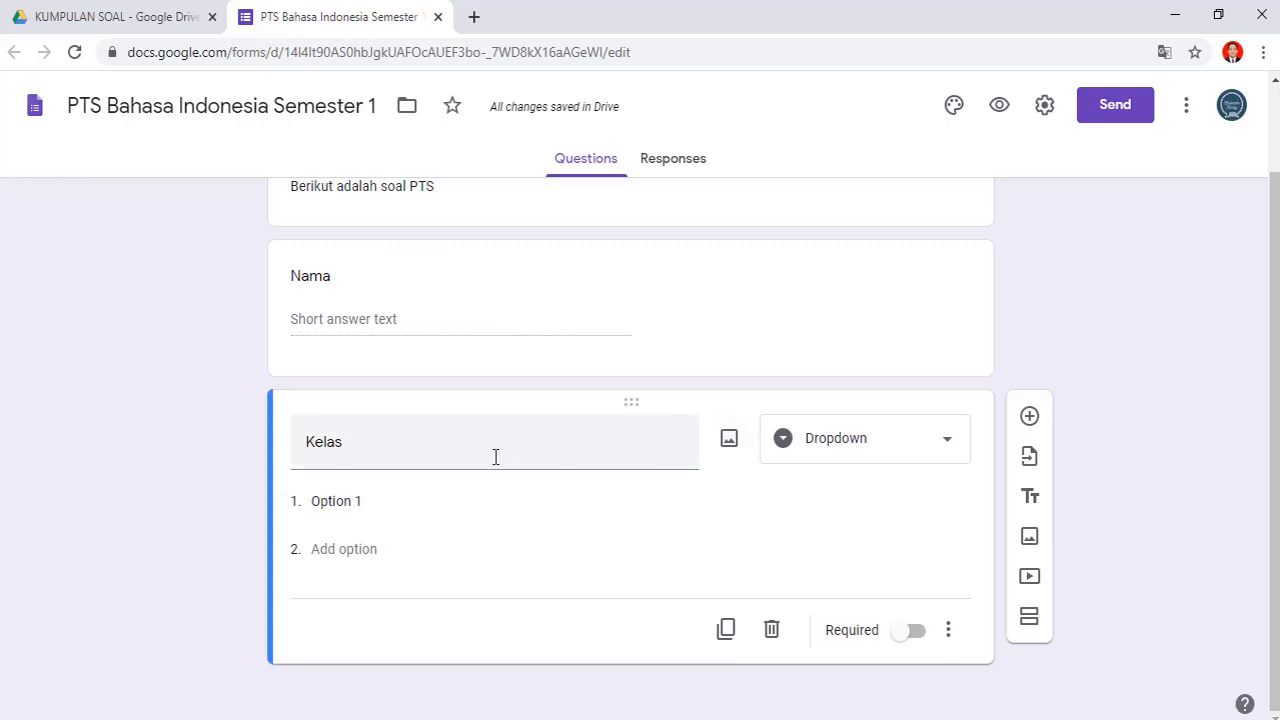
- Enter "X SIJA 1" and "X SIJA 2" as the dropdown options of the Kelas question
click(459, 502)
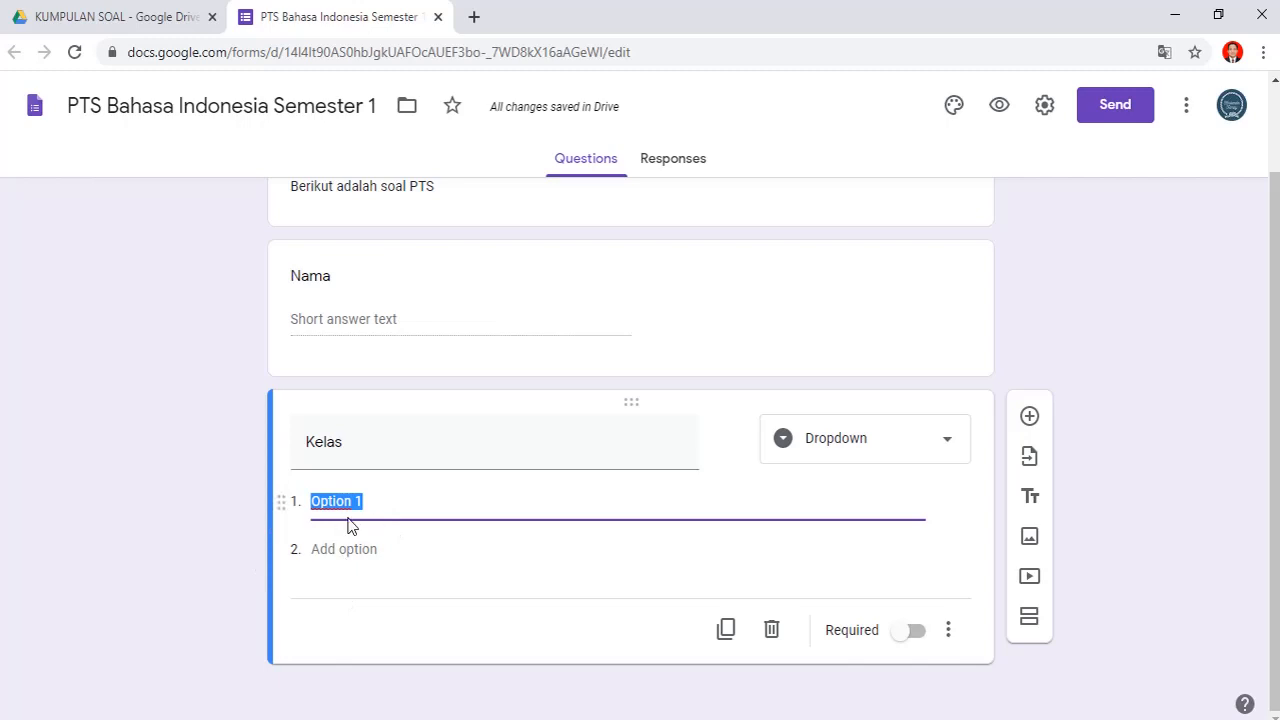
text(X SIJA 1)
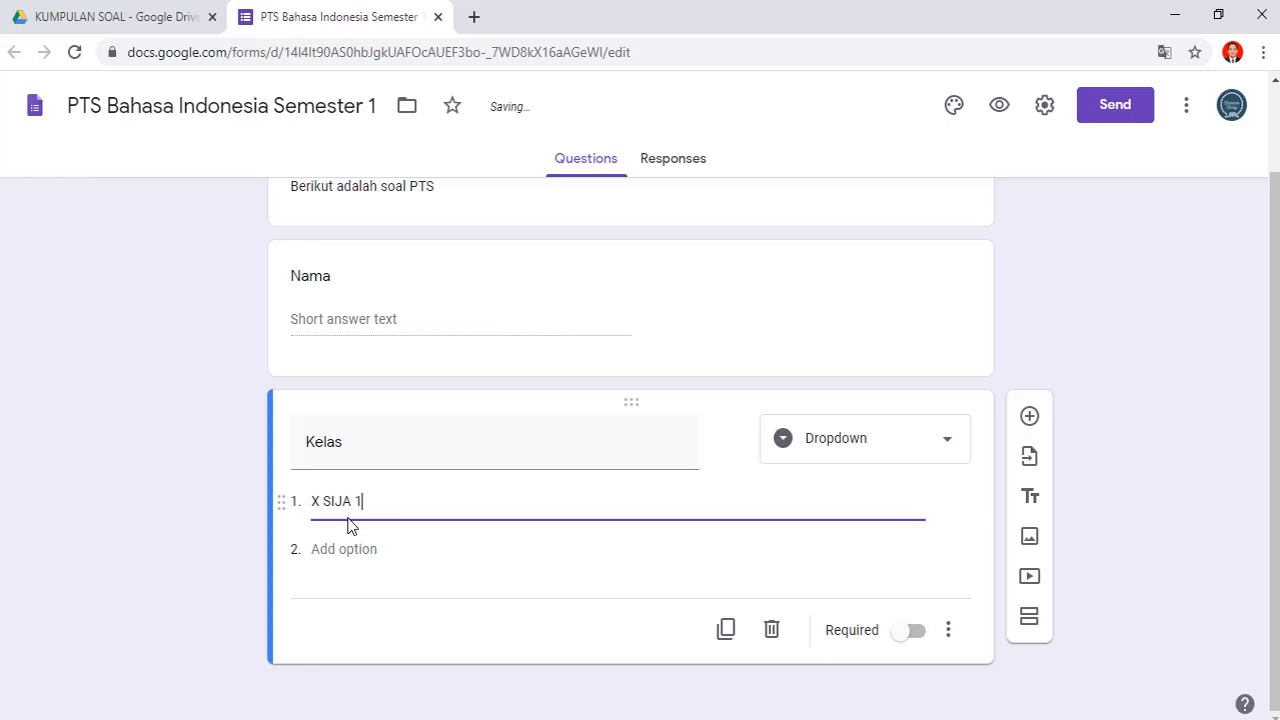
click(366, 547)
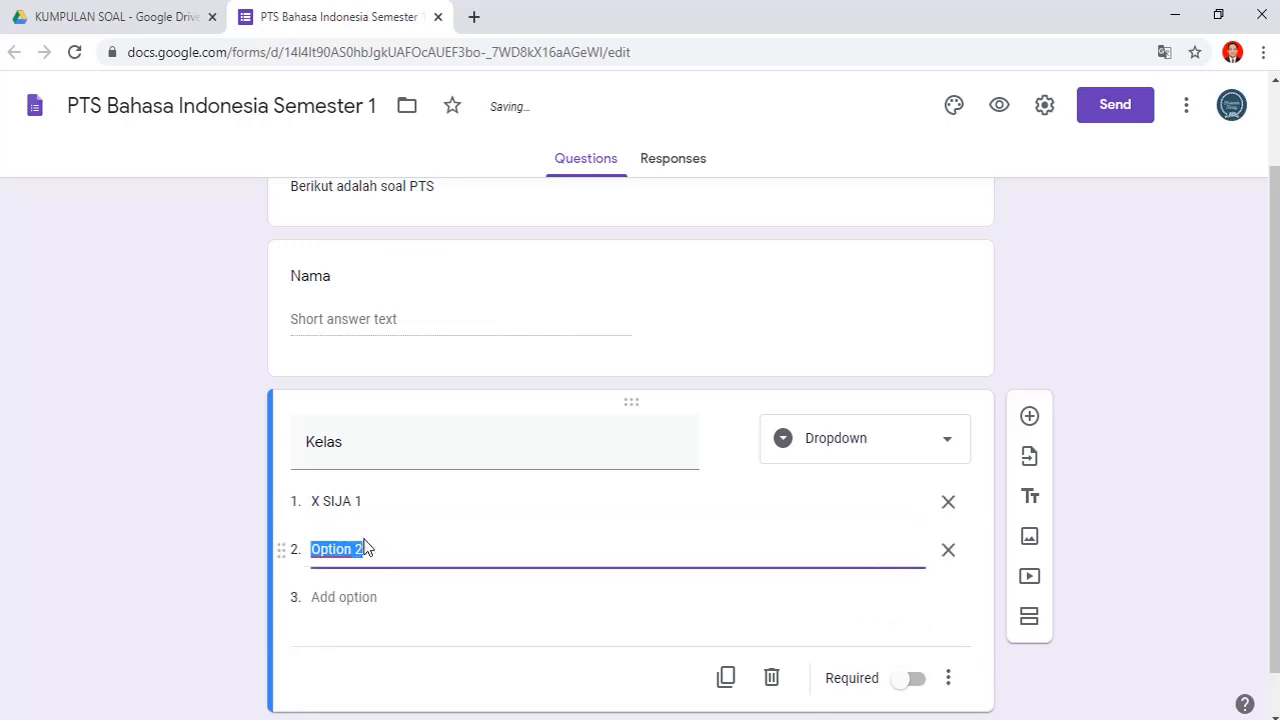
text(X SI)
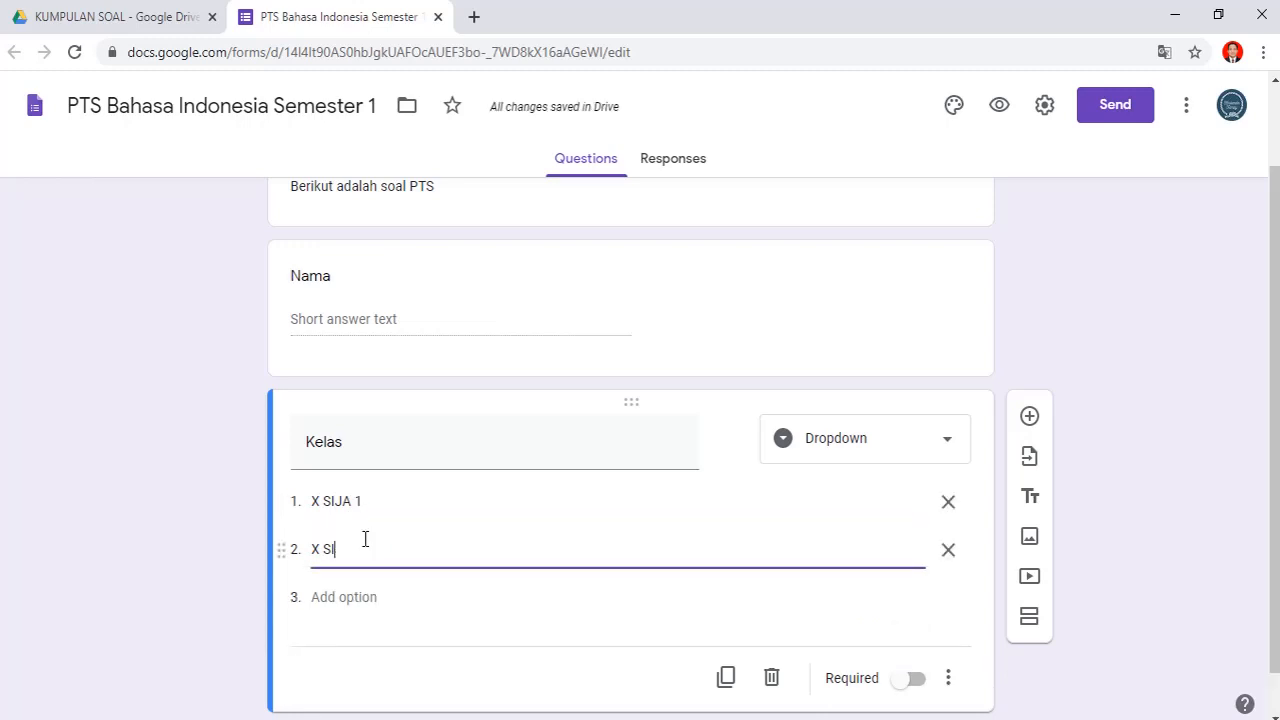
text(JA 2)
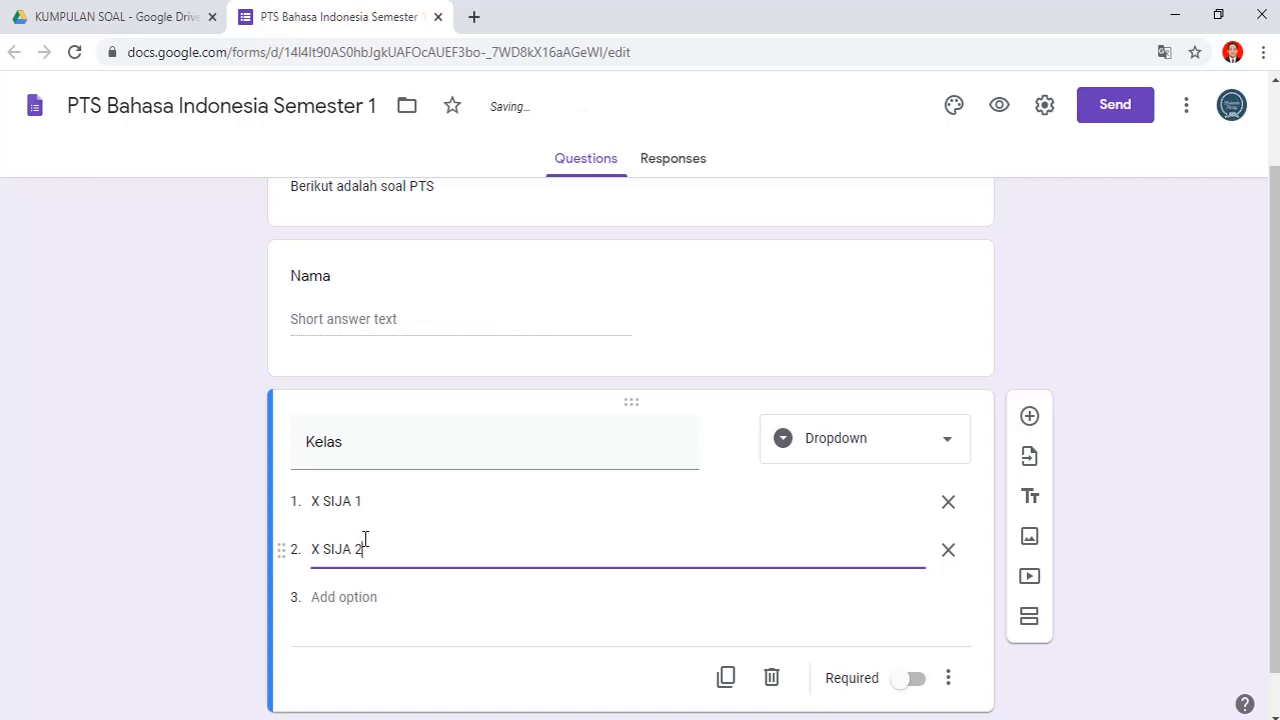
click(374, 587)
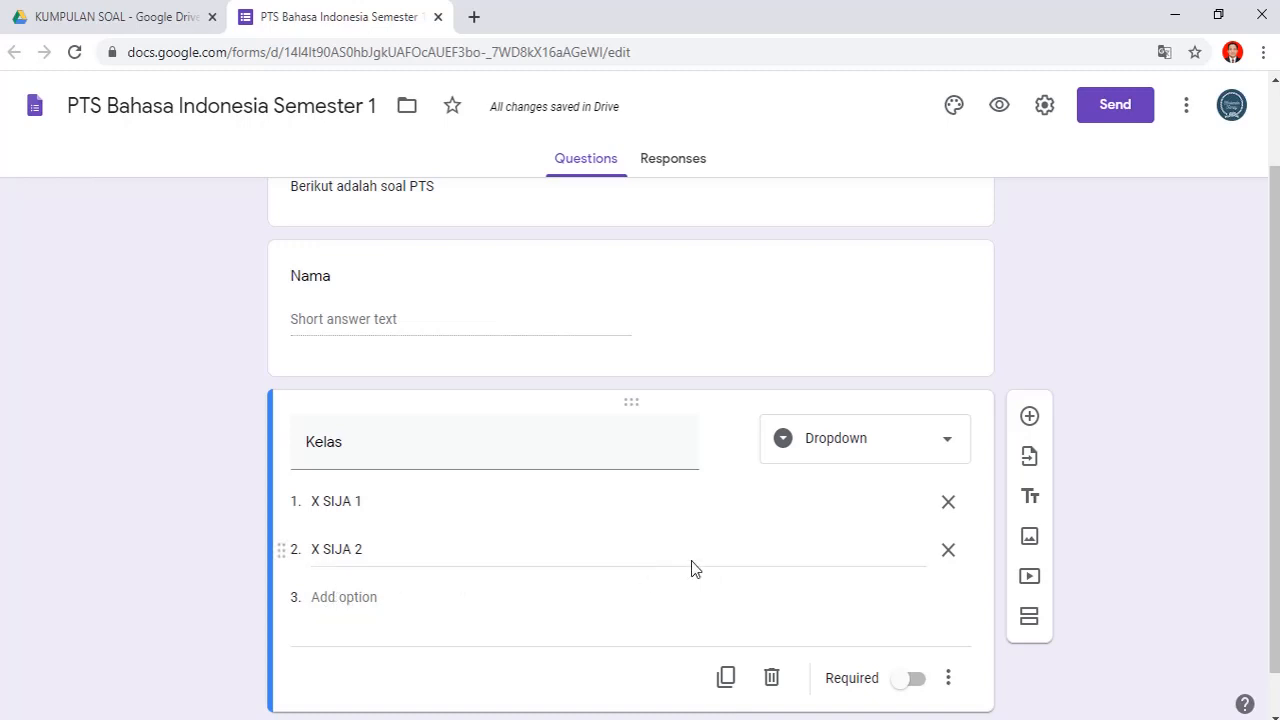
click(530, 290)
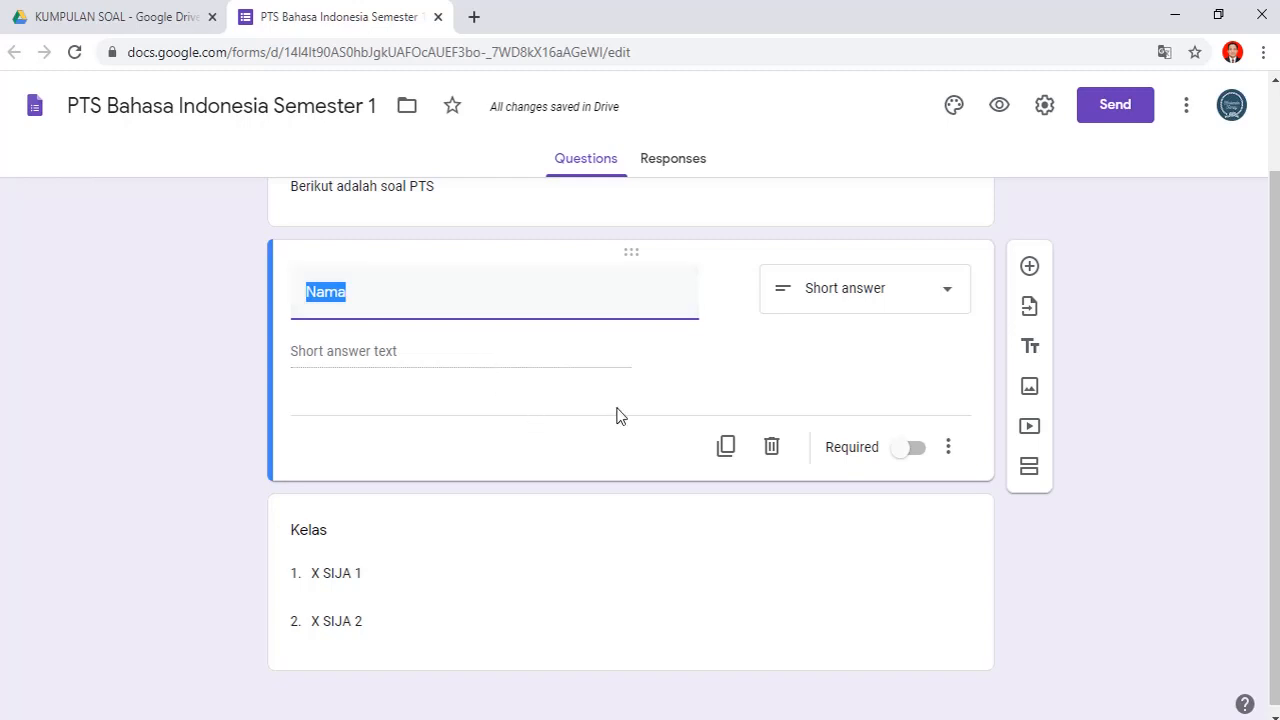
click(451, 572)
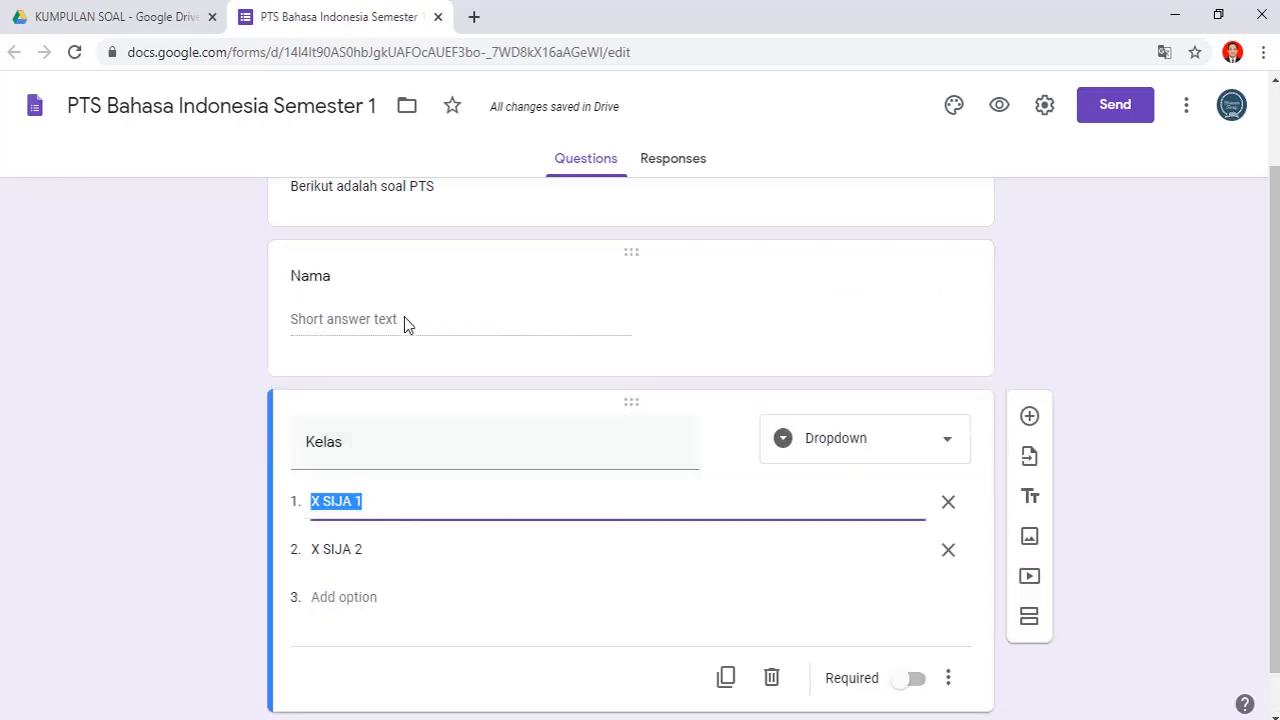
- Make both the Nama and the Kelas questions required
click(446, 278)
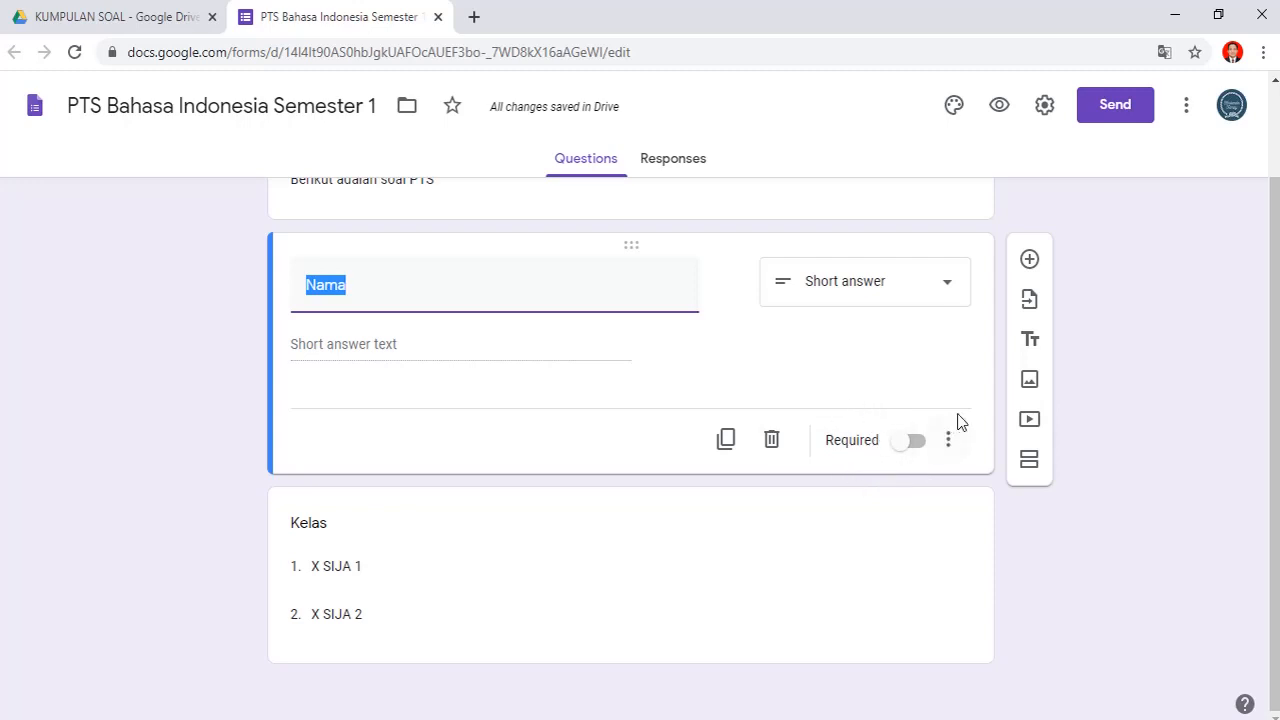
click(914, 441)
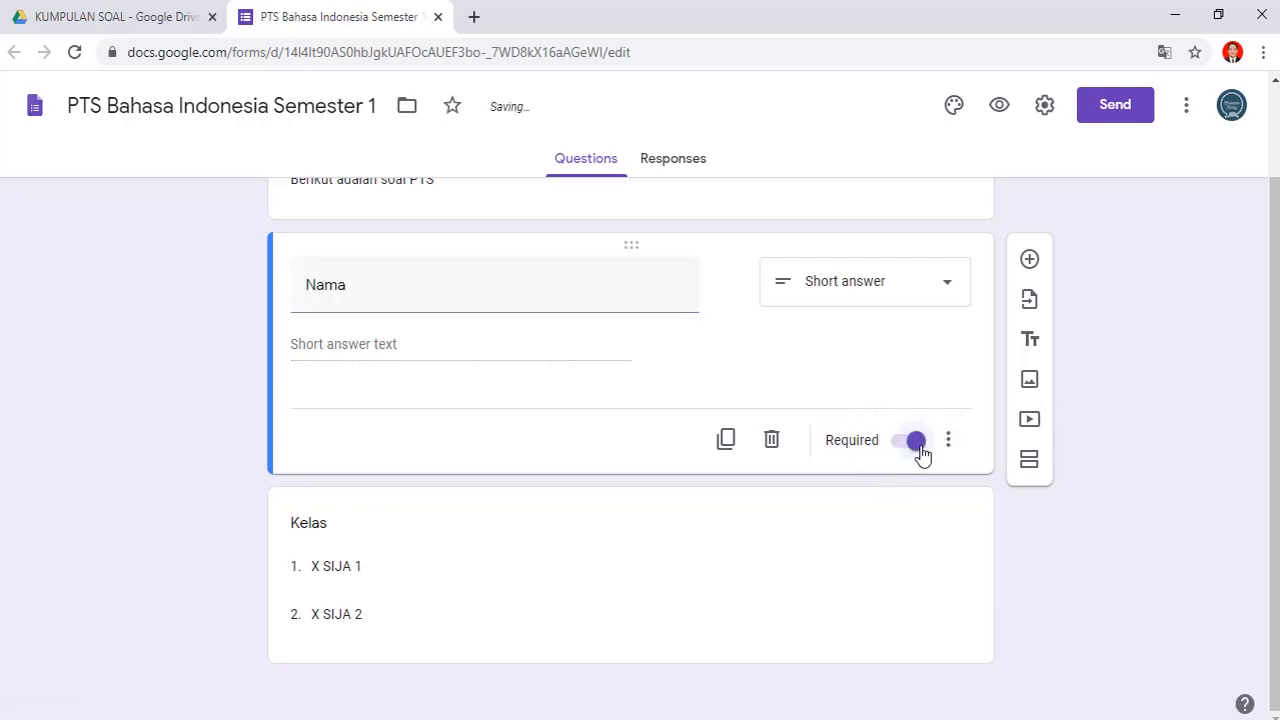
click(703, 571)
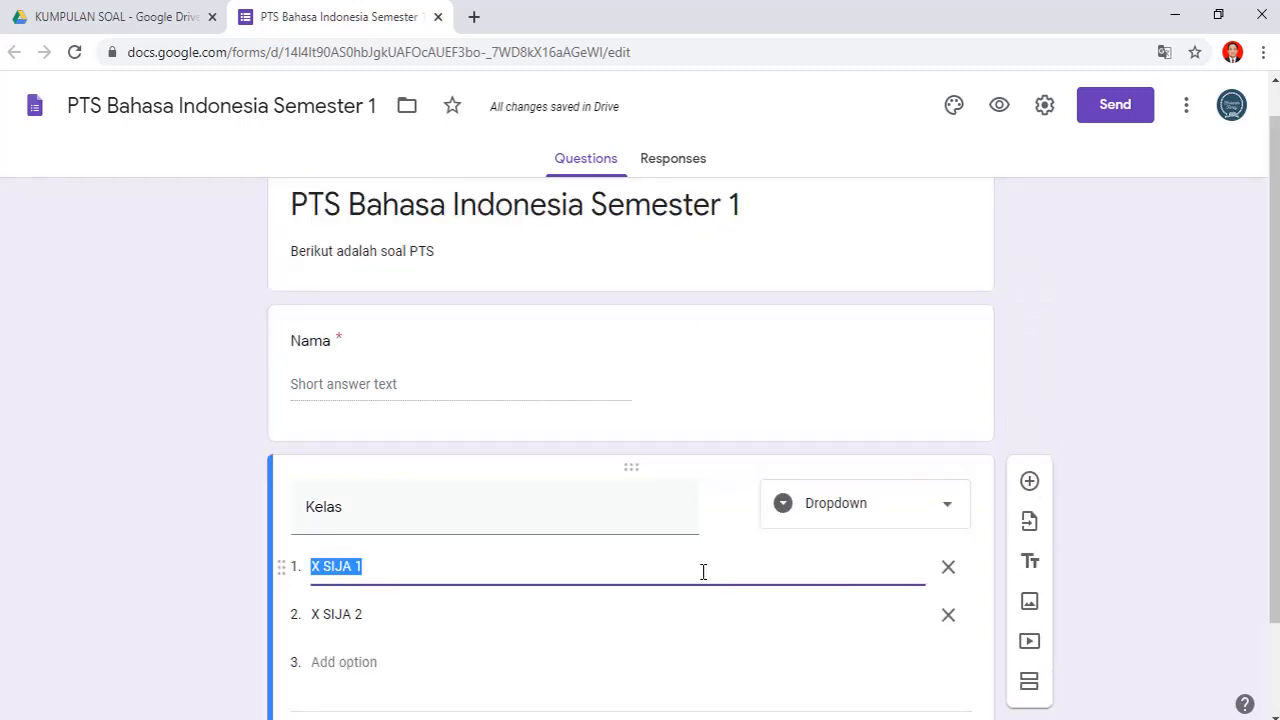
drag(1265, 402, 1272, 490)
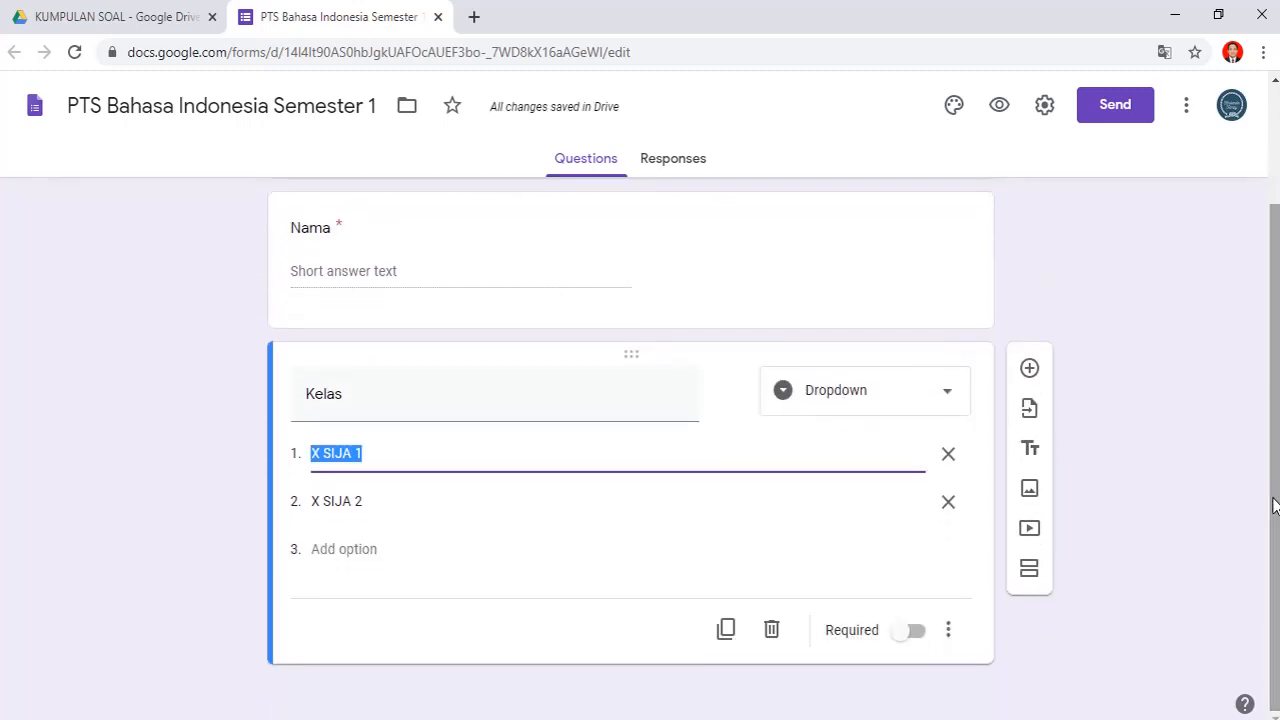
click(915, 630)
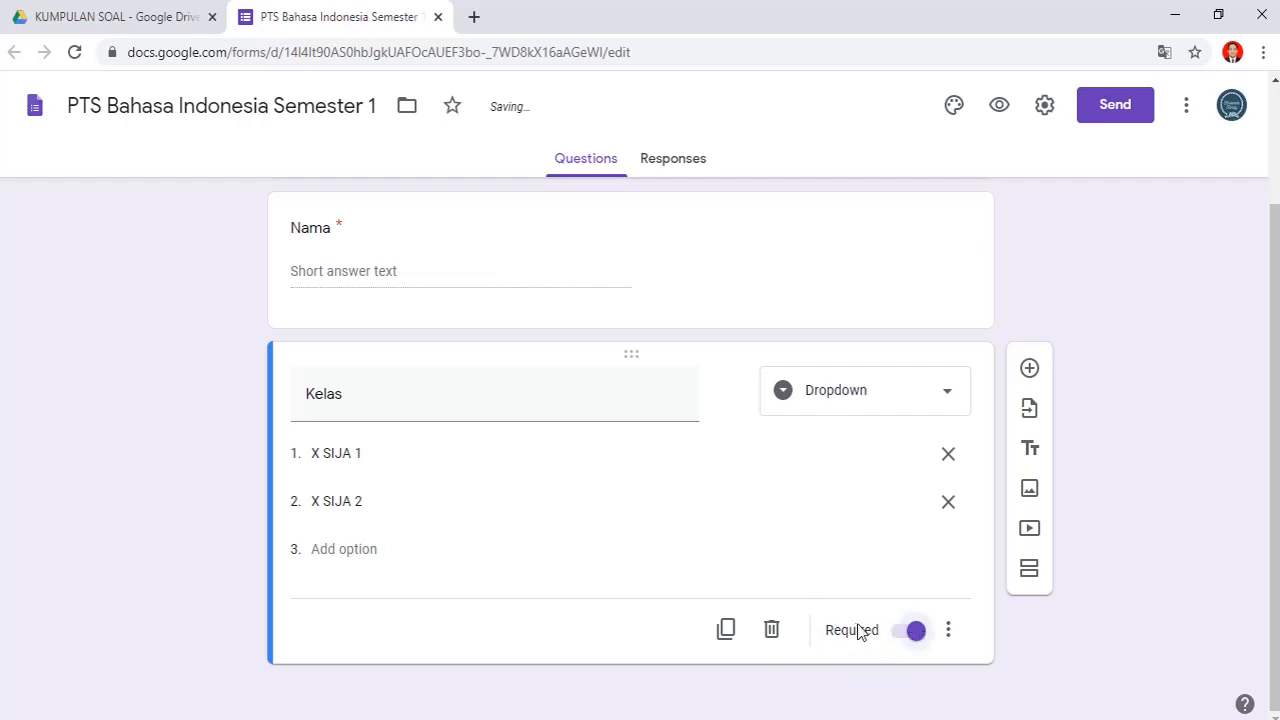
click(577, 418)
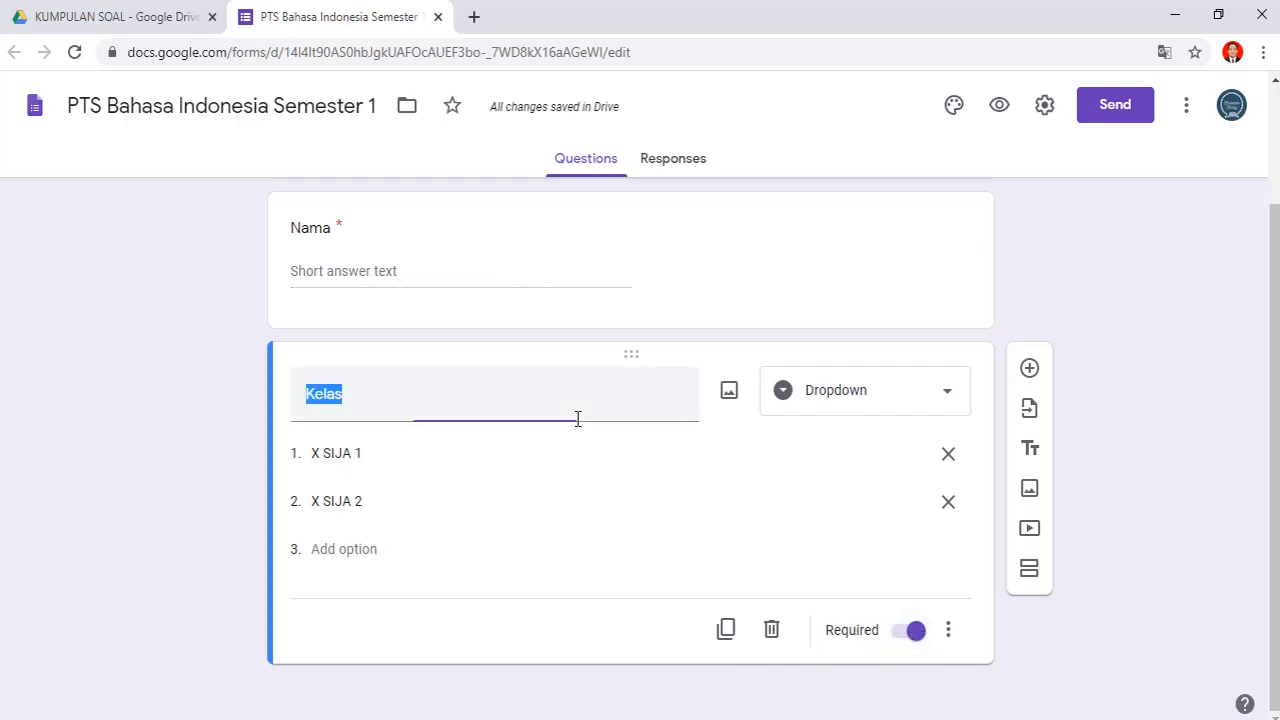
click(440, 258)
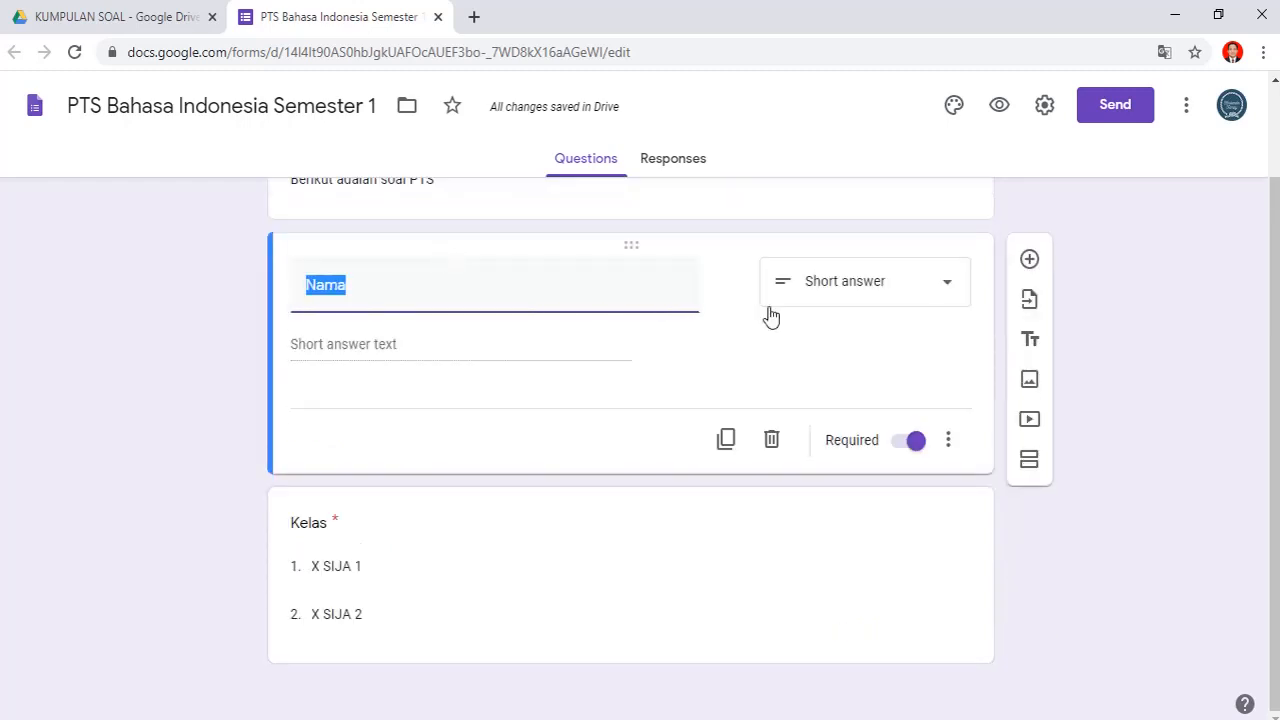
click(1276, 354)
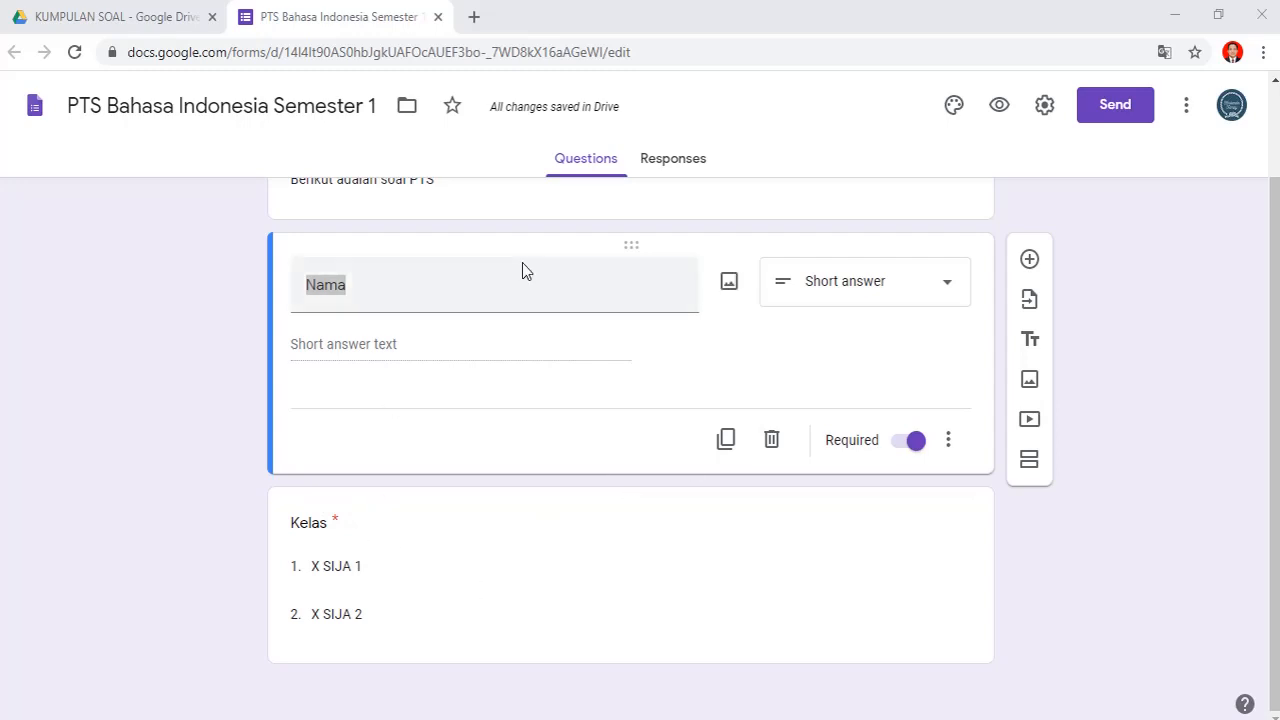
click(1275, 325)
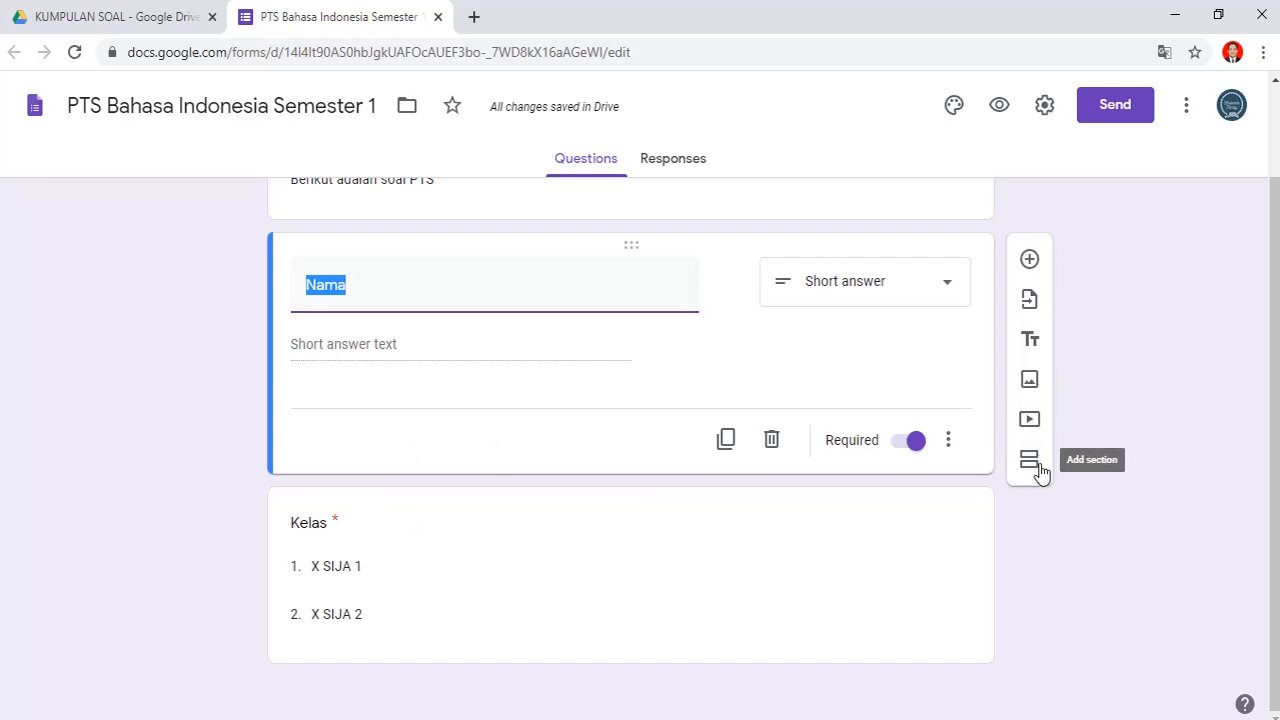
- Add a new section to the form after the Kelas question
click(567, 523)
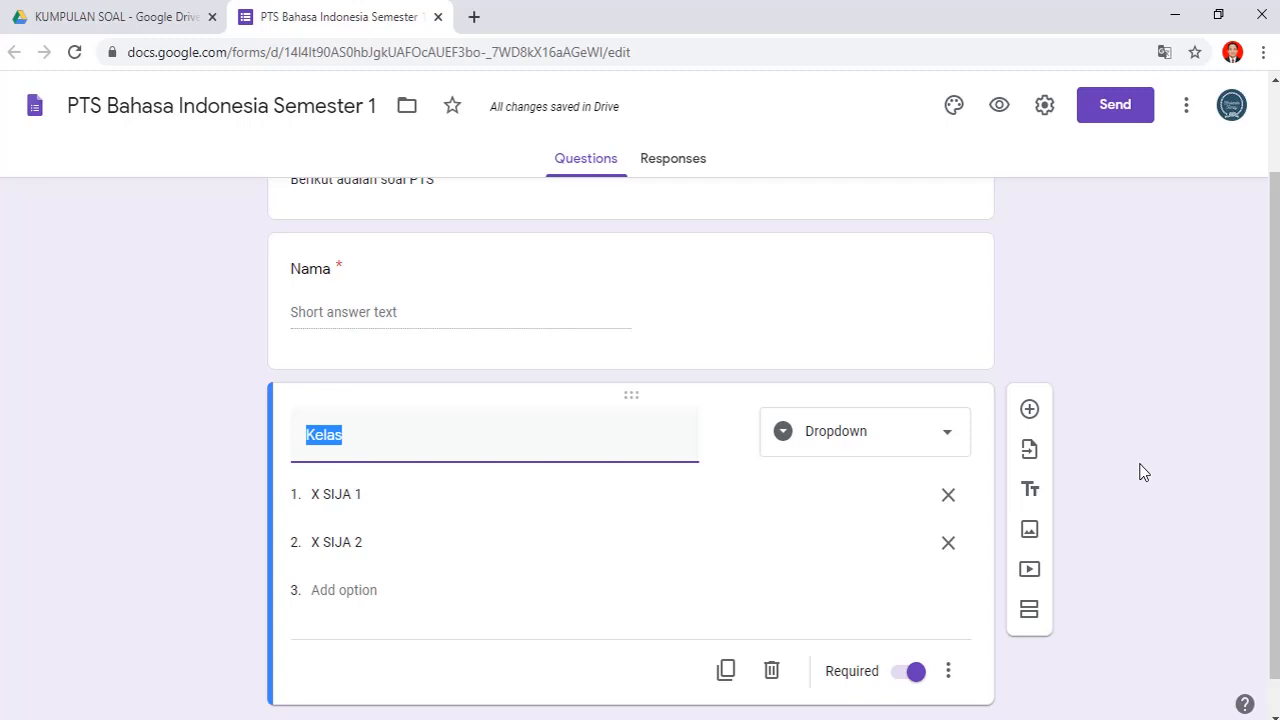
click(1028, 620)
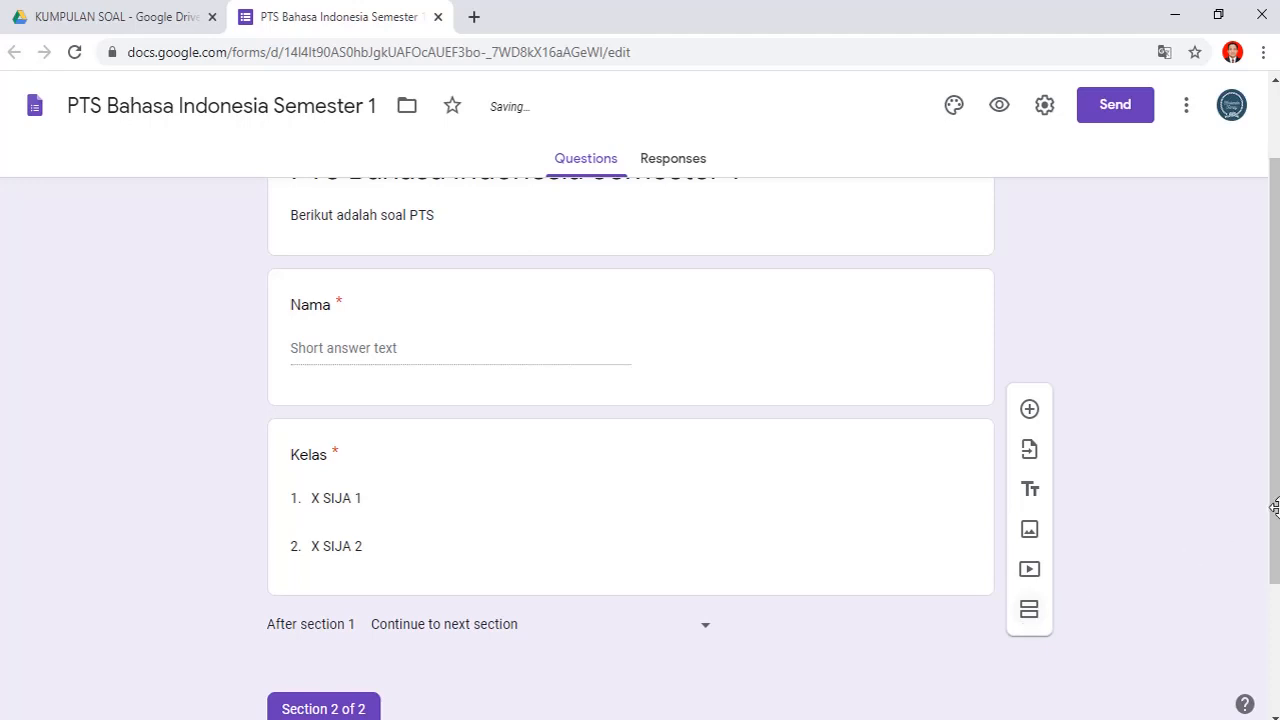
drag(1272, 516, 1275, 648)
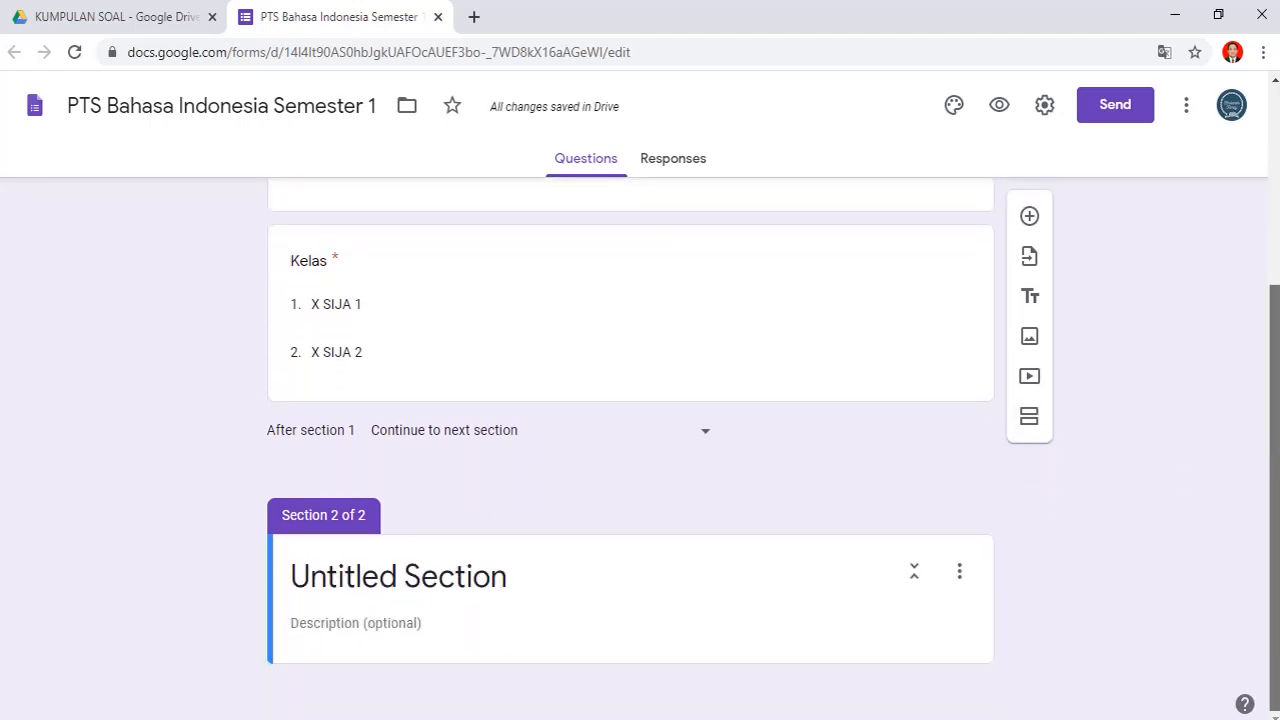
- Title the new second section "Soal PTS B.Indonesia"
click(546, 575)
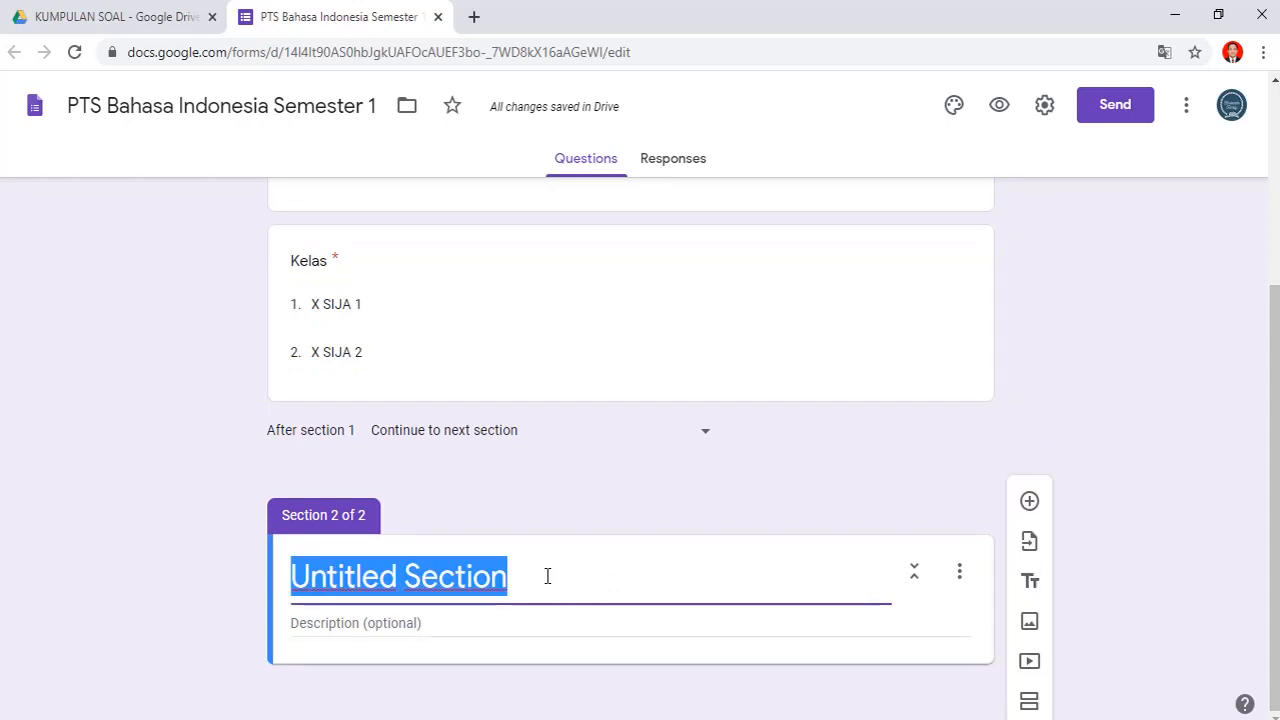
text(S)
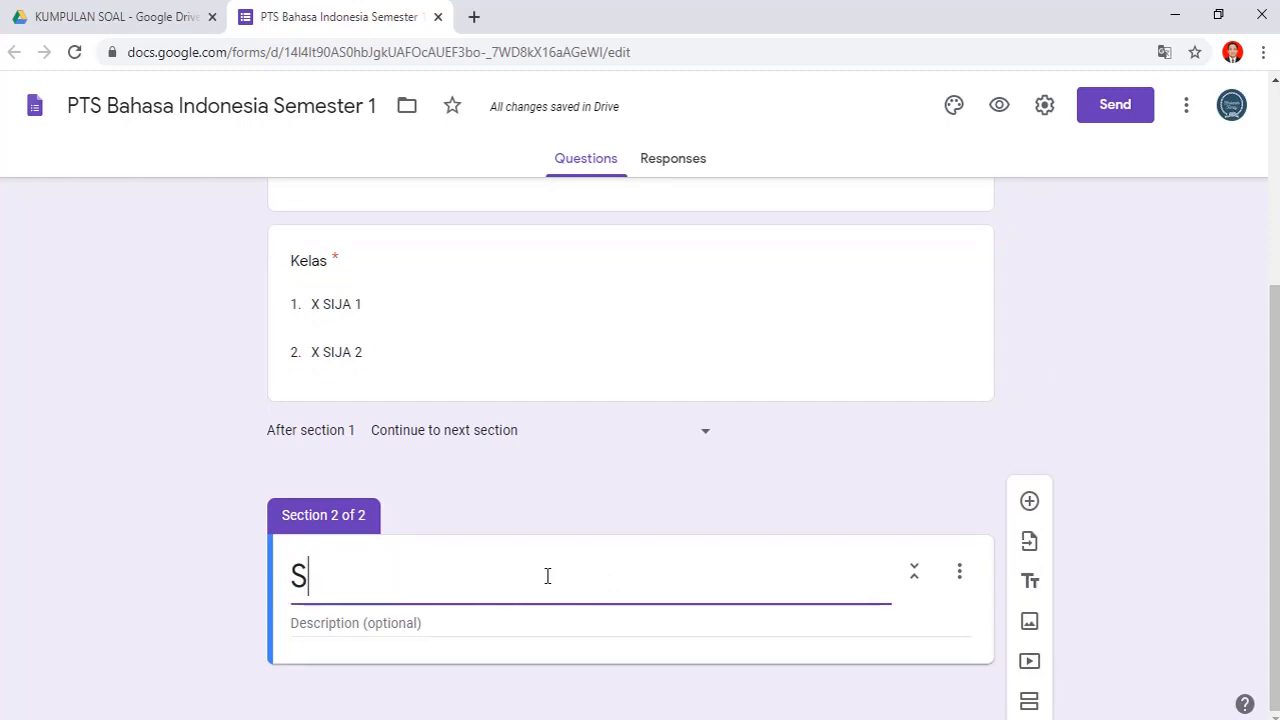
text(oal PYS)
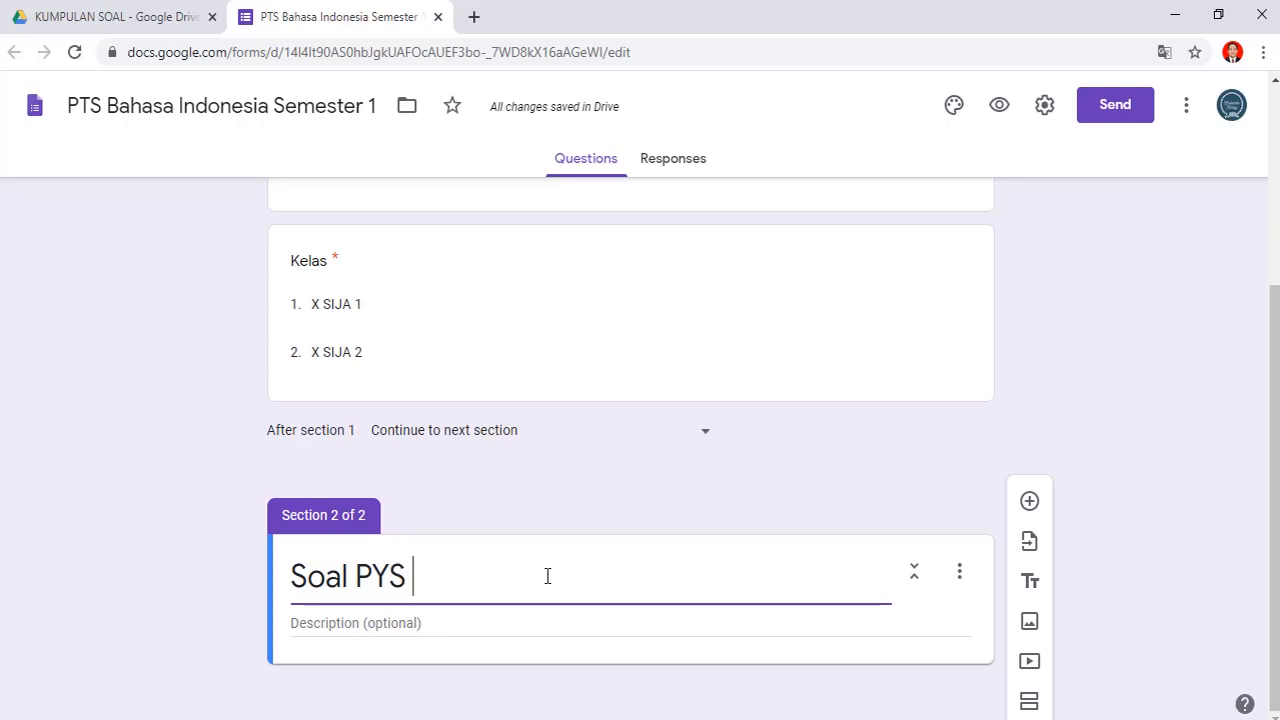
key(BackSpace)
key(BackSpace)
text(TS )
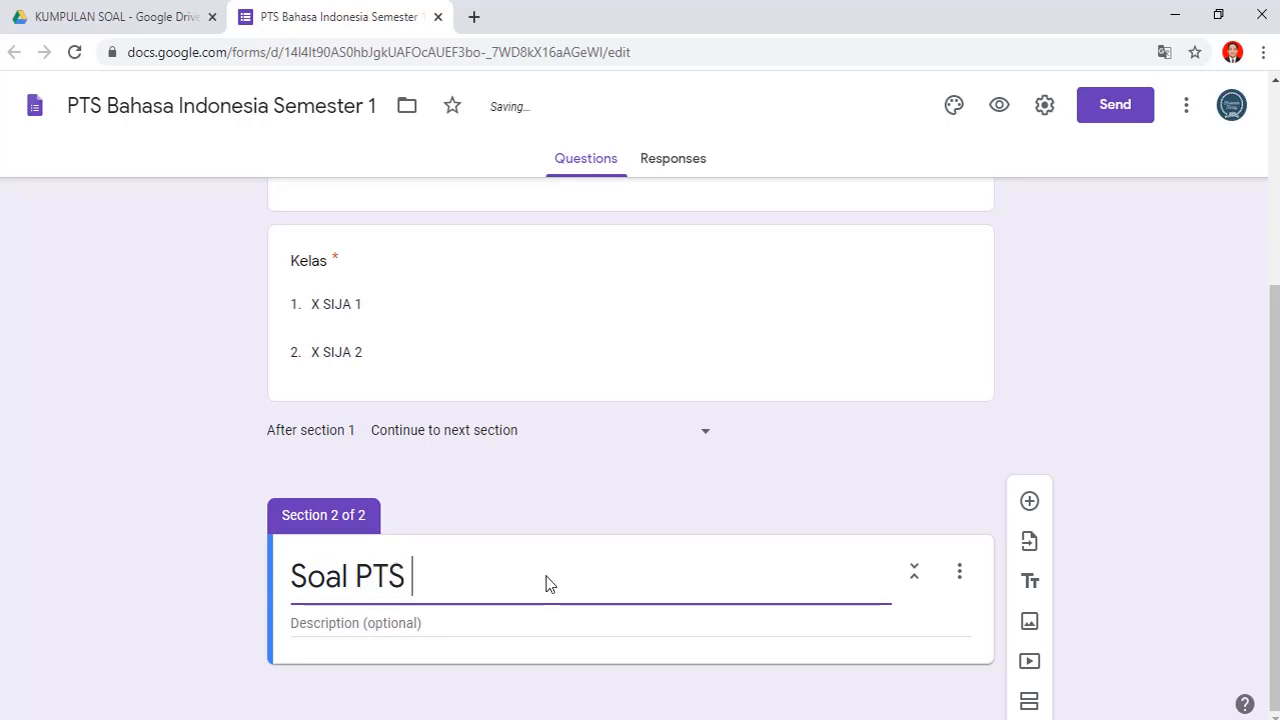
text(N)
key(BackSpace)
text(B.Indonesia)
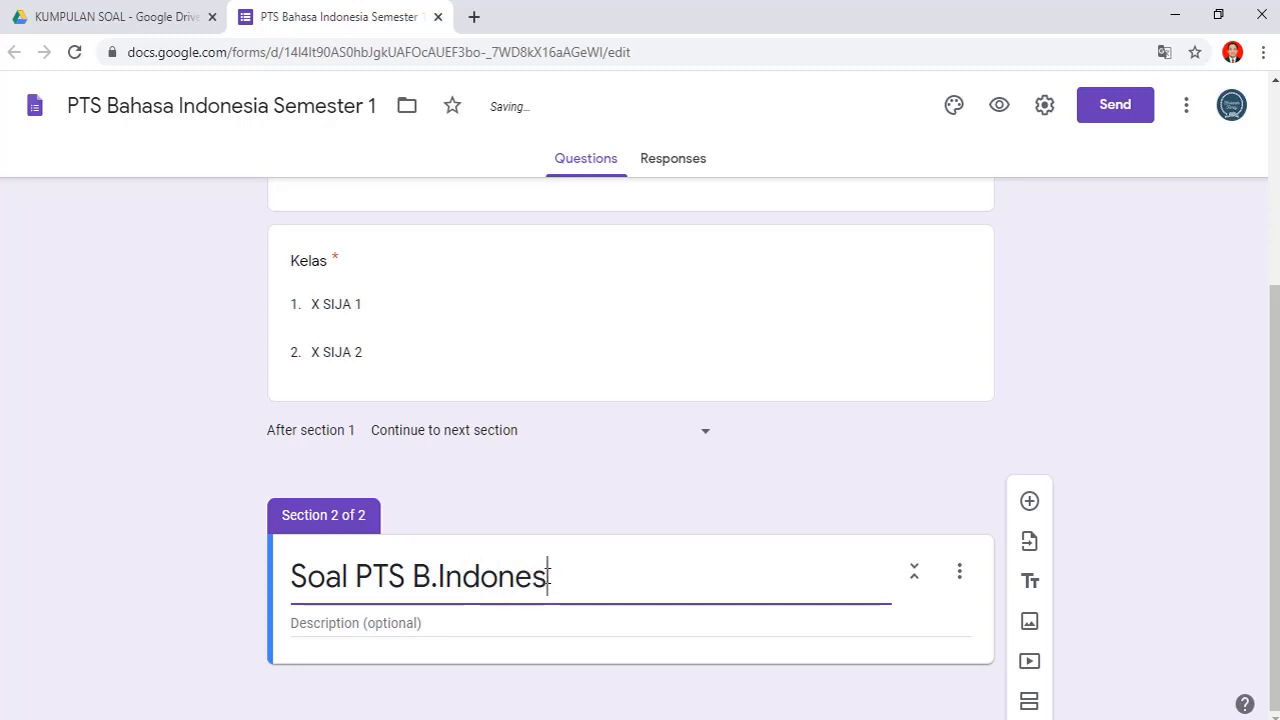
- Enter "Silakan kerjakan dengan jujur" as the description of section 2
click(374, 626)
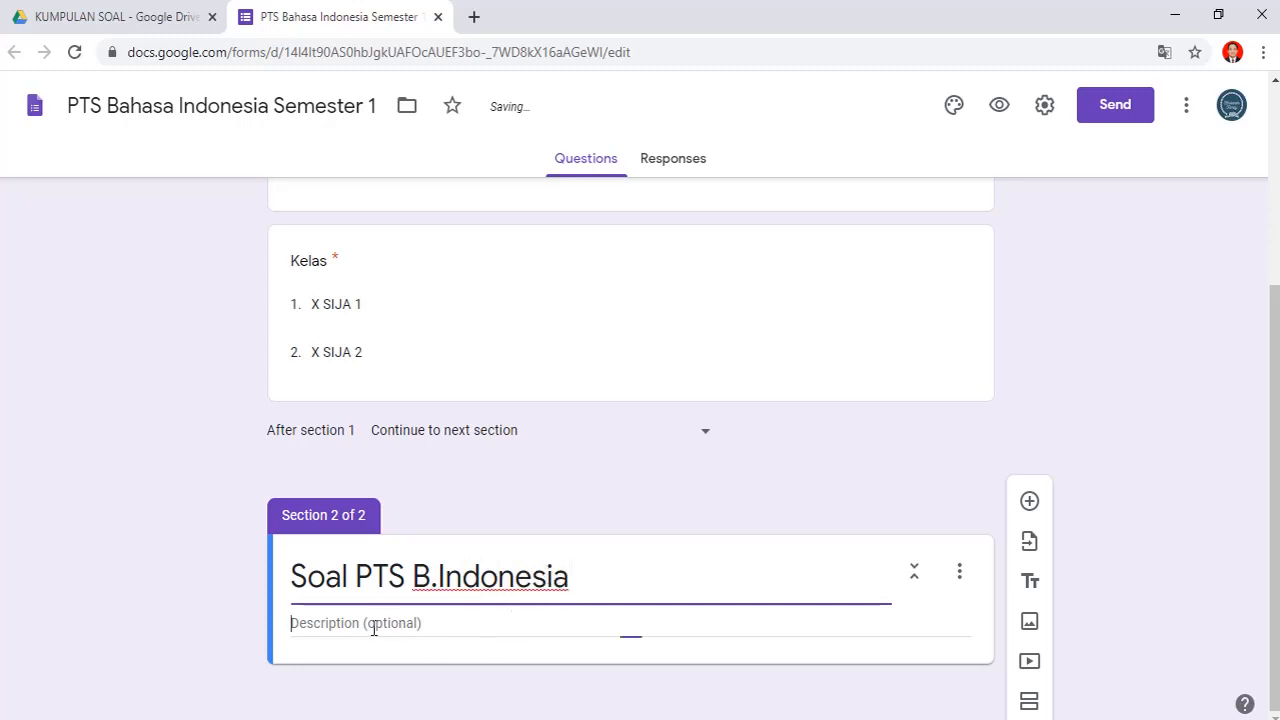
text(Si)
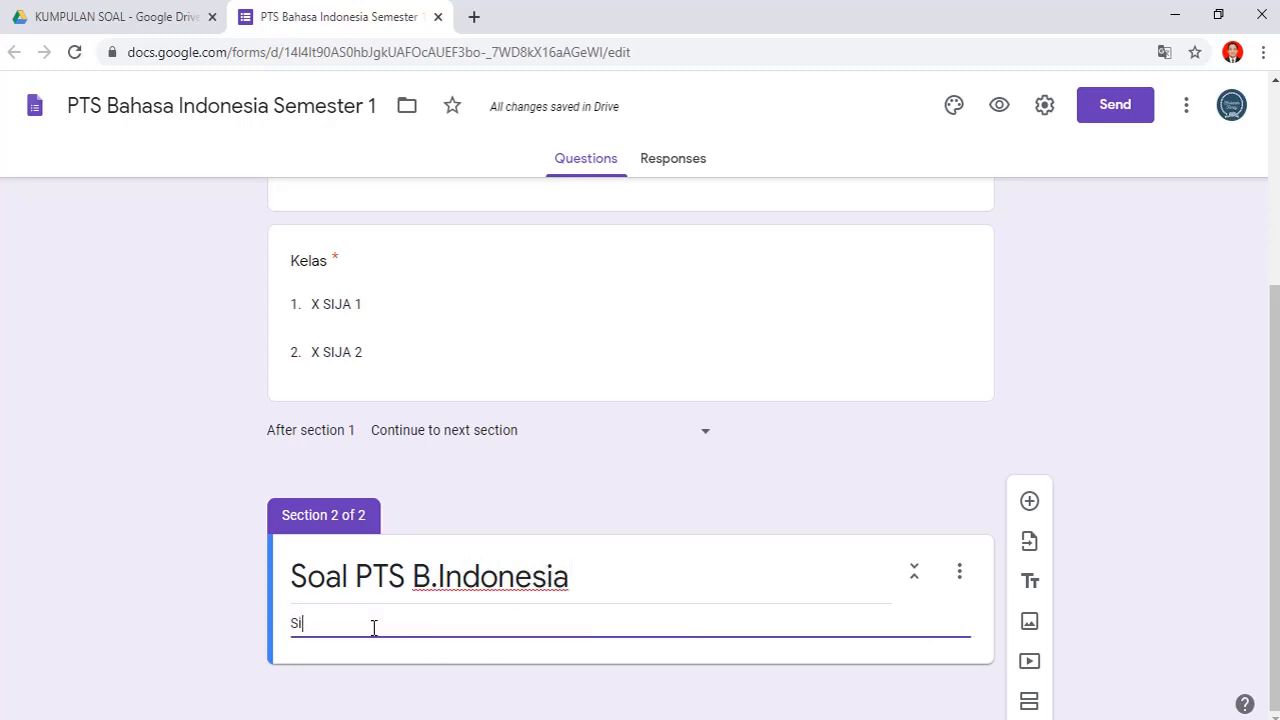
text(lakan kerjakan dengan jujur)
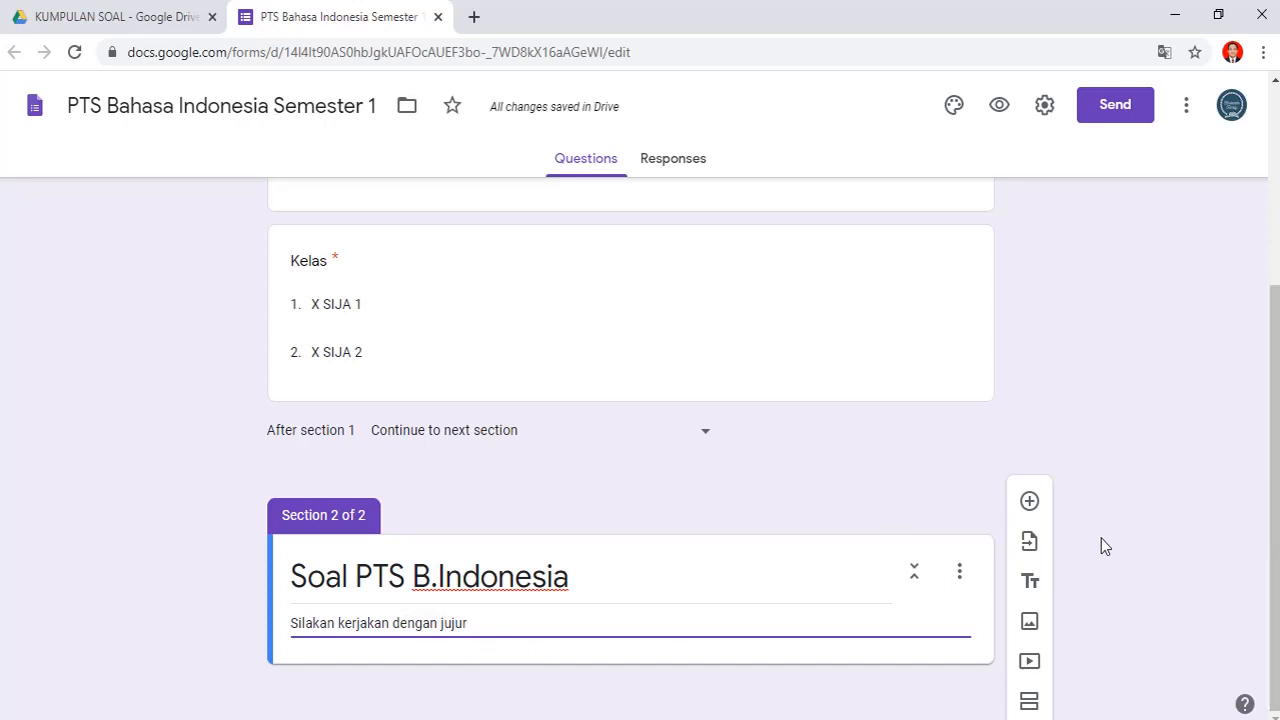
- Add a question to section 2 and copy the text of question 3 into it from the Word document SOAL PAS INA GANJIL 2019
click(1028, 503)
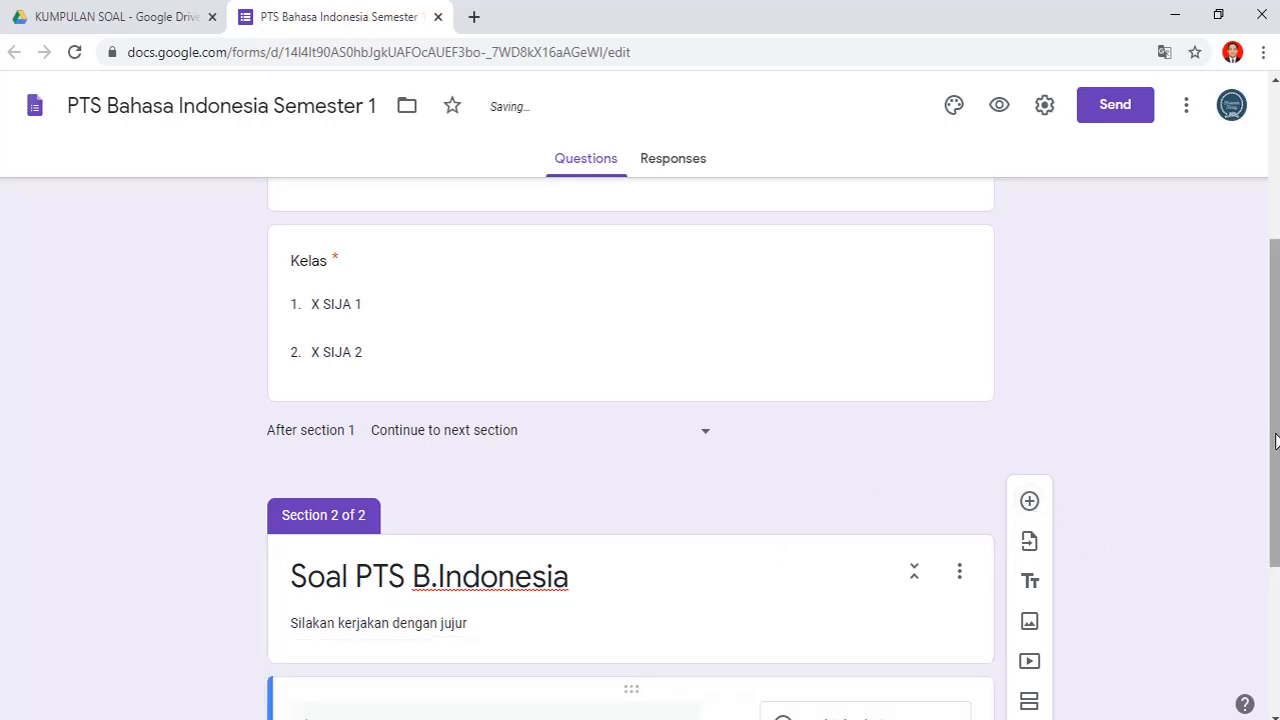
drag(1275, 440, 1262, 586)
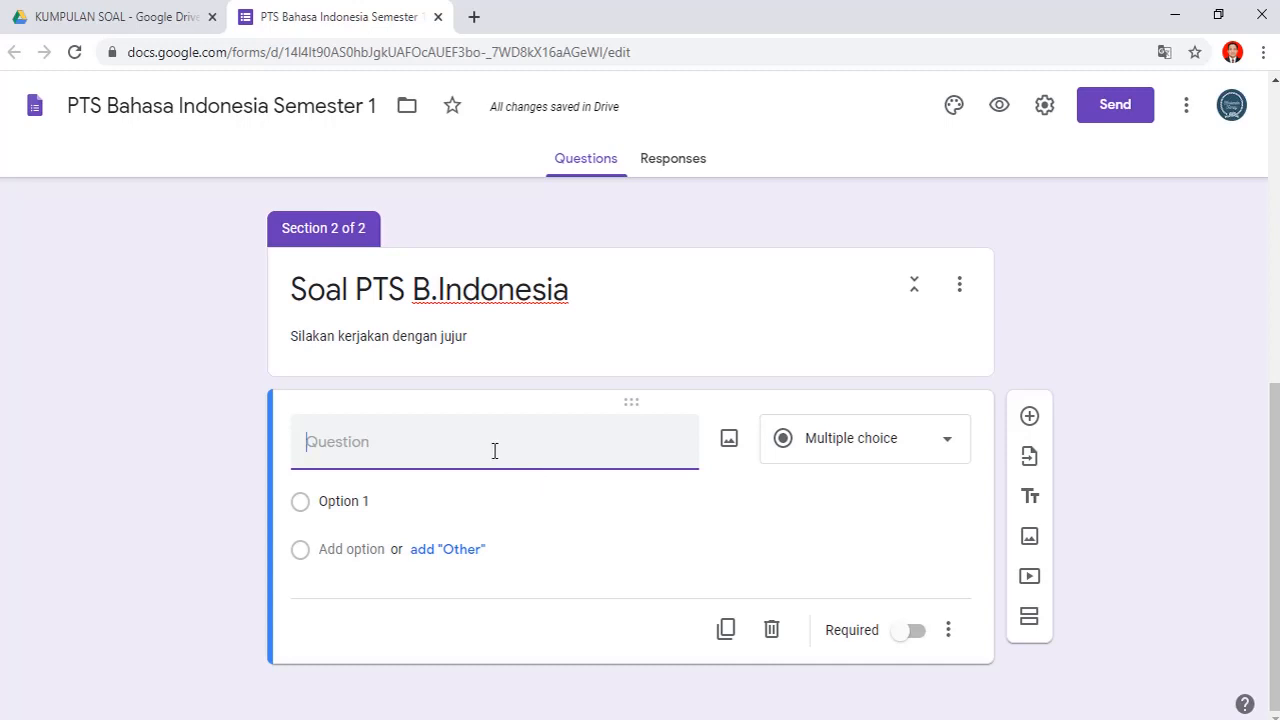
mouse_move(575, 715)
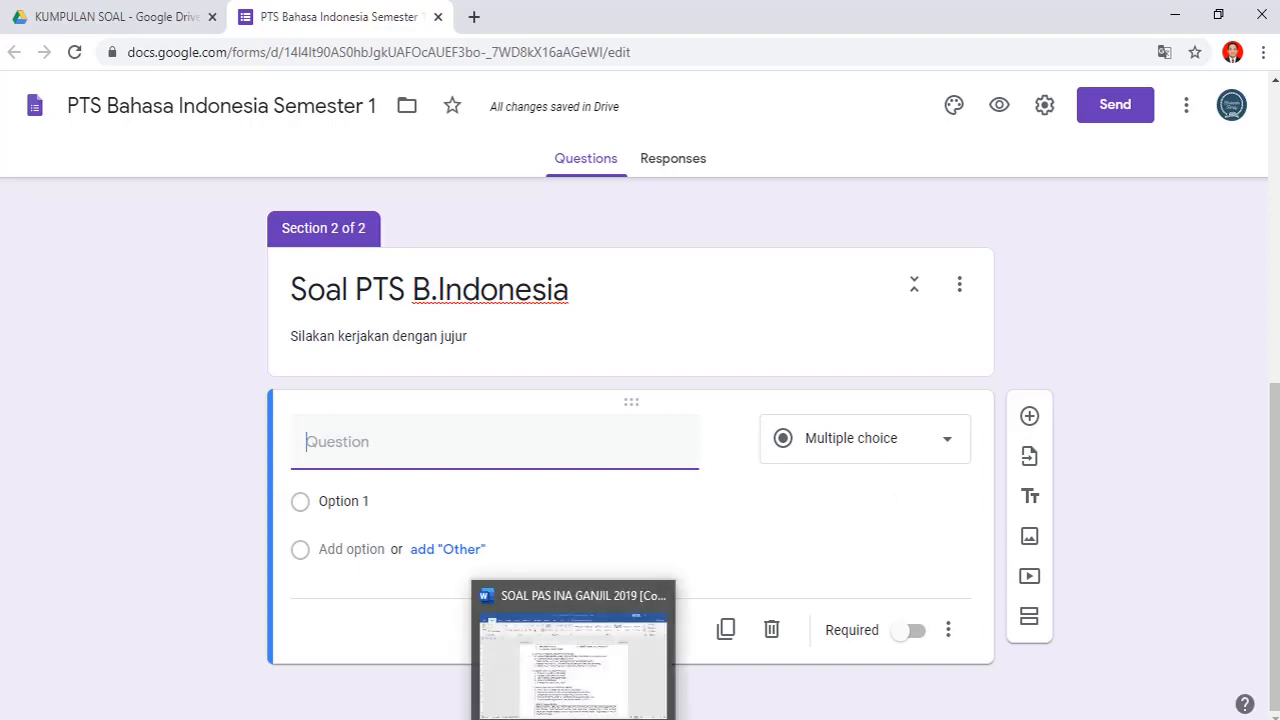
click(576, 664)
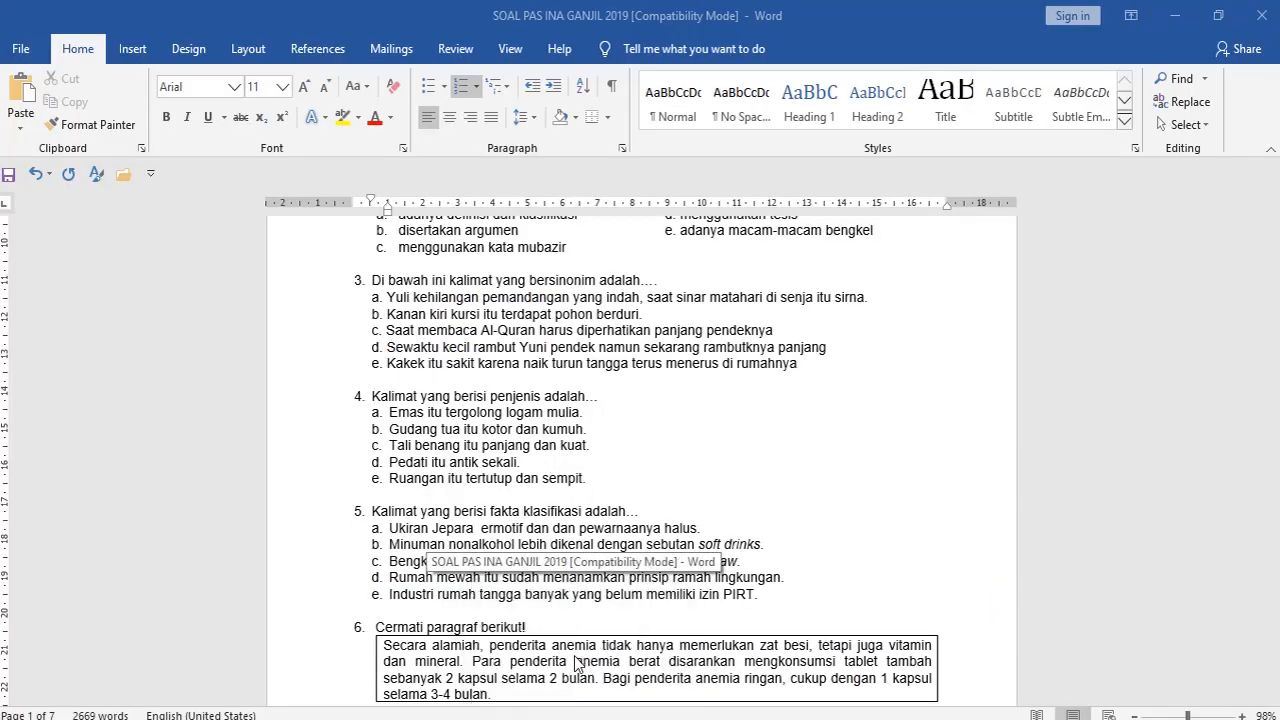
click(476, 318)
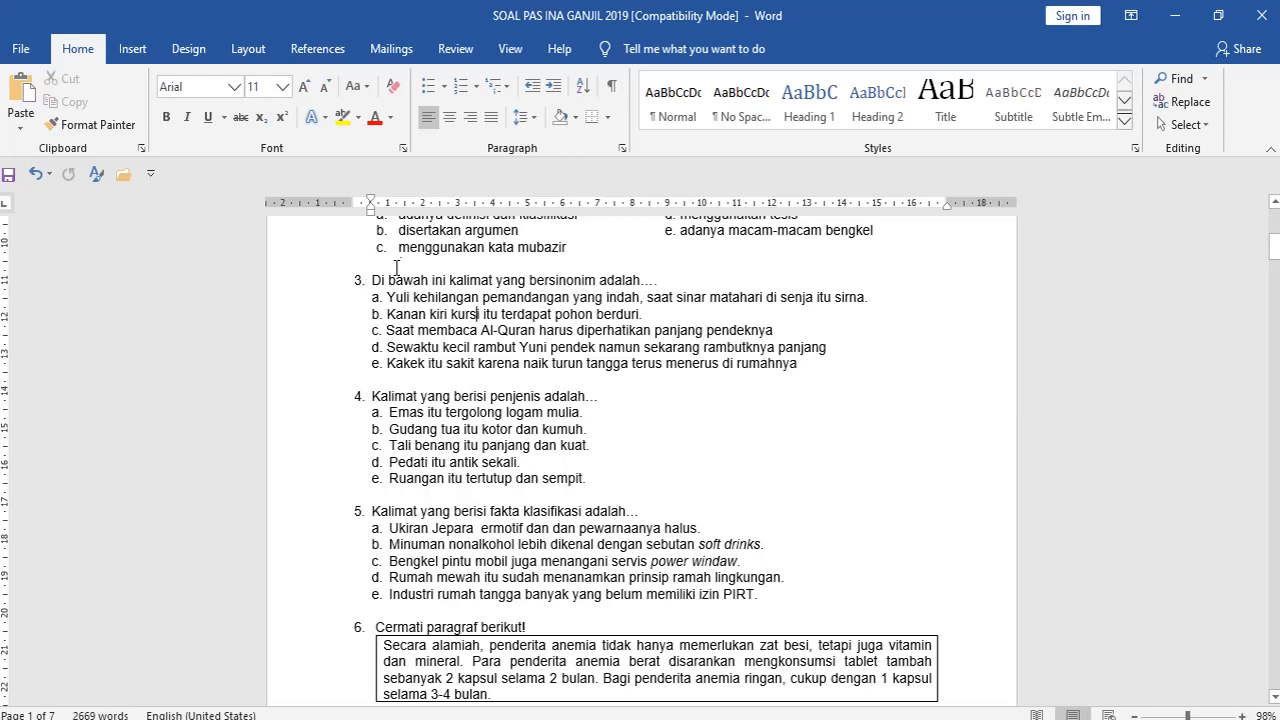
drag(375, 280, 660, 280)
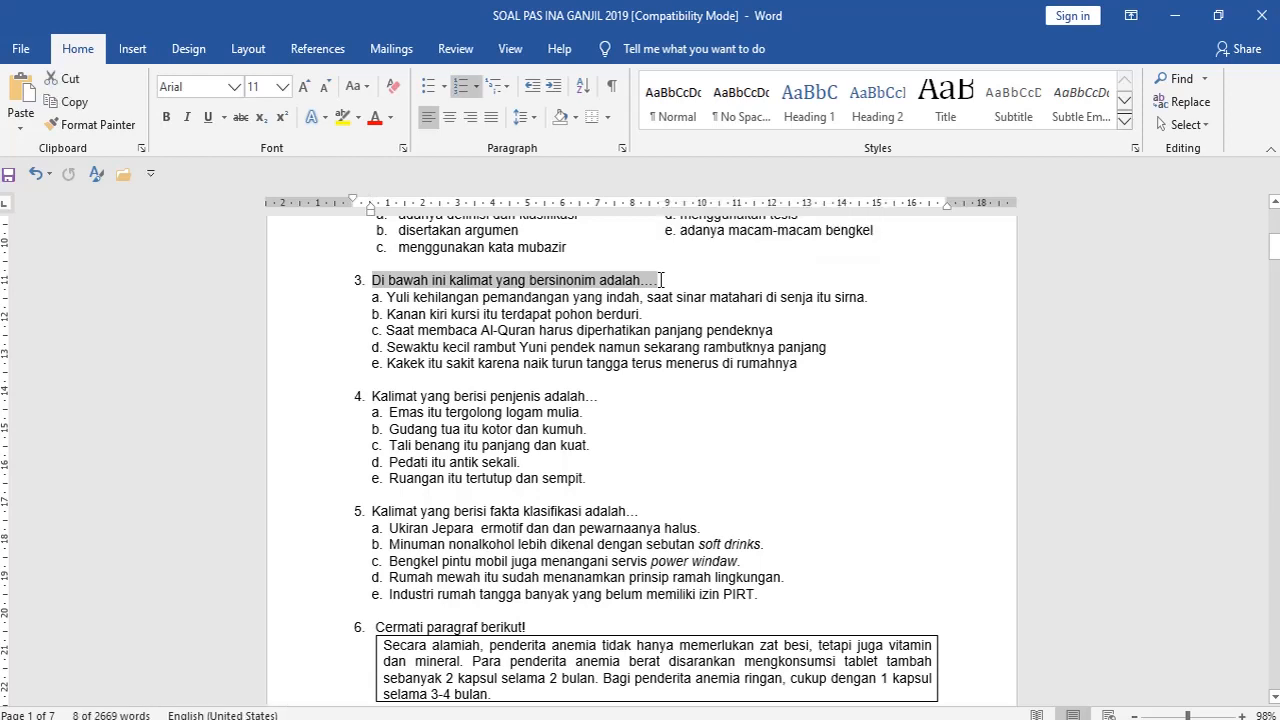
key(ctrl+c)
key(alt+Tab)
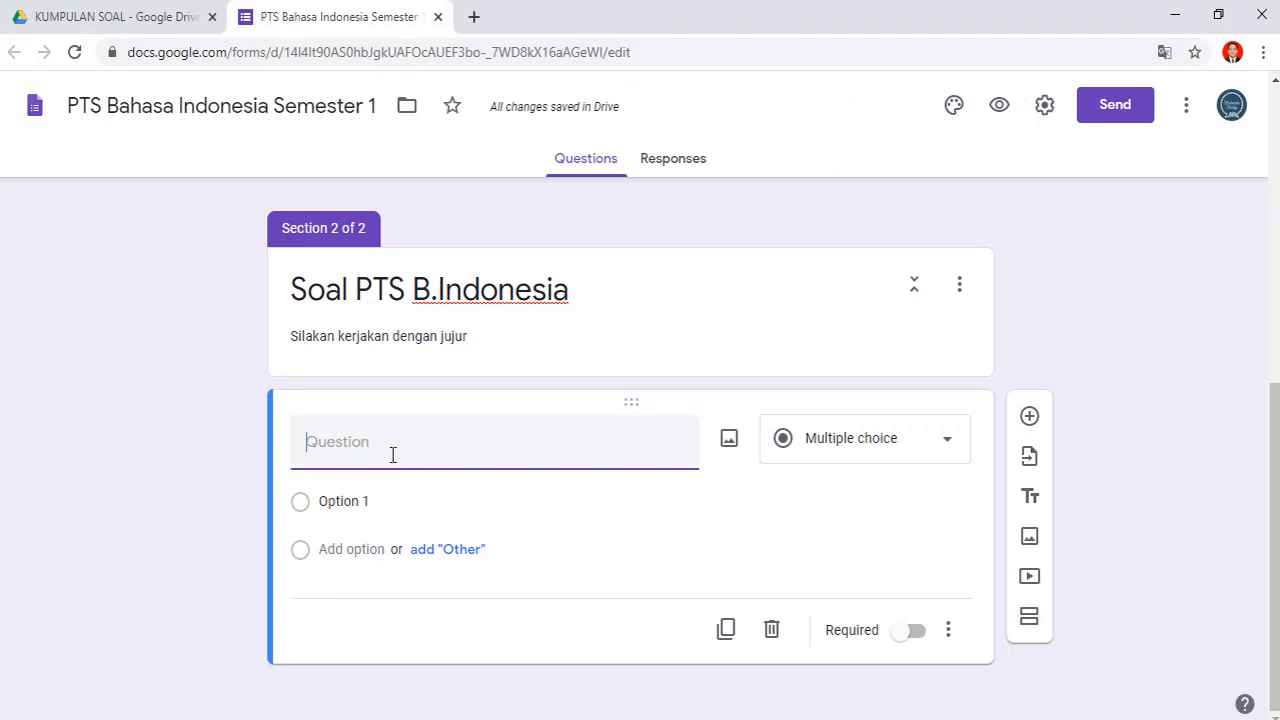
key(ctrl+v)
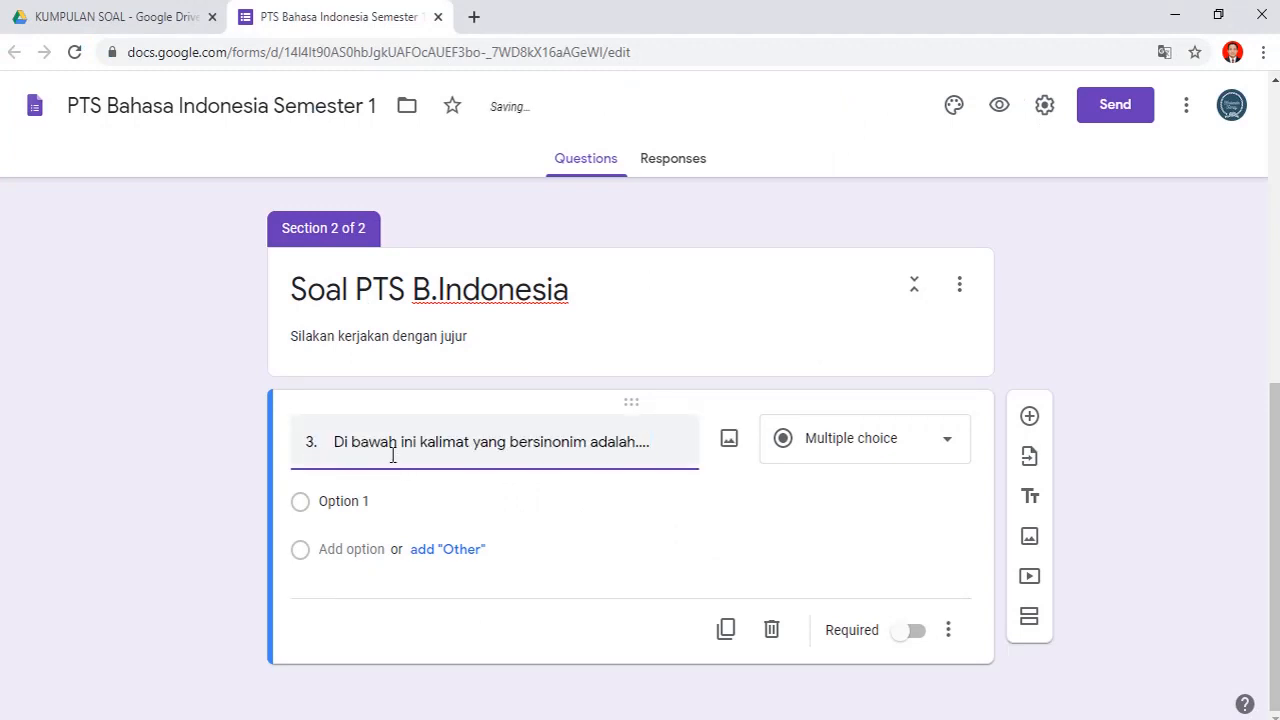
- Remove the leading number "3." from the pasted question text and keep the question type as Multiple choice
click(334, 441)
key(BackSpace)
key(BackSpace)
key(BackSpace)
key(BackSpace)
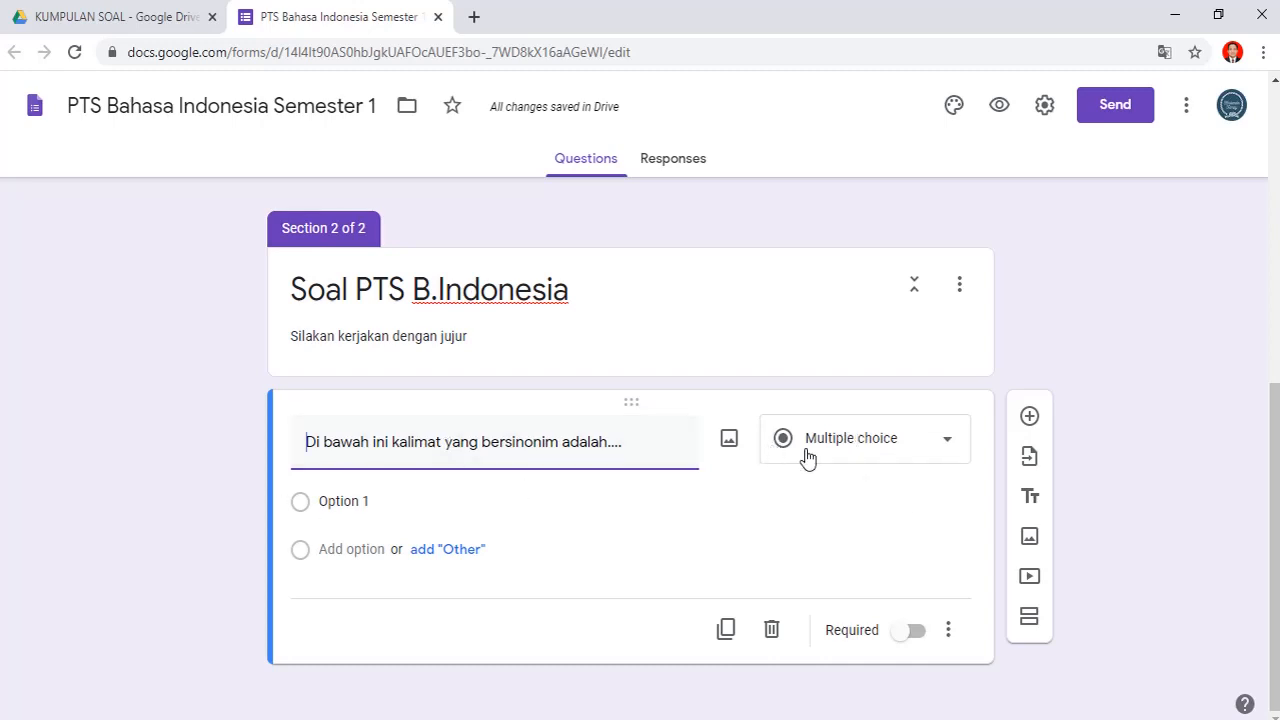
click(925, 450)
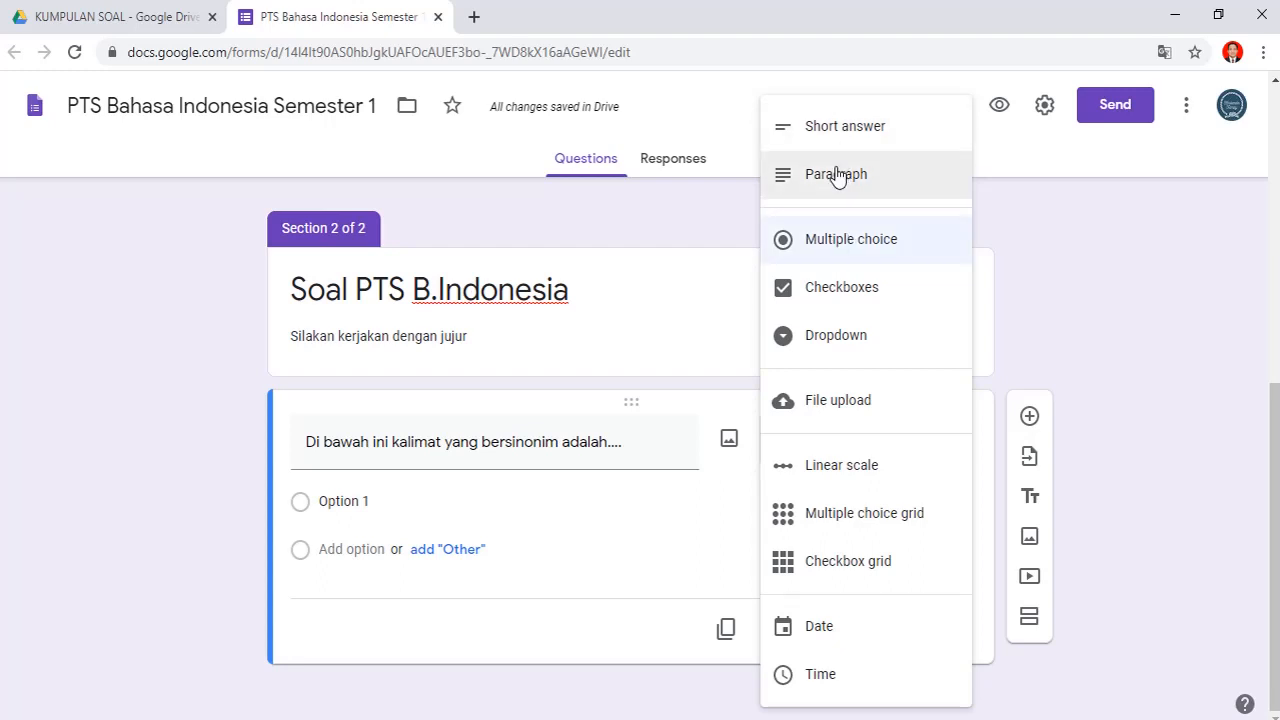
click(815, 245)
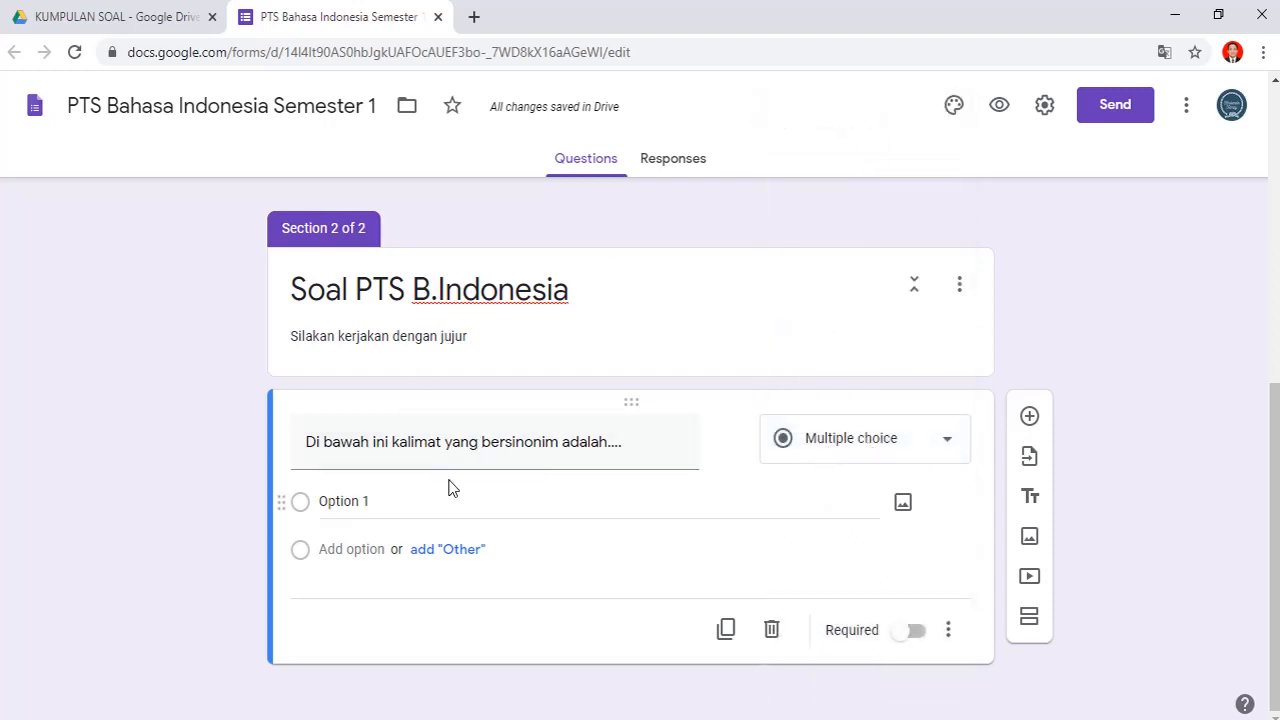
- Copy the five answer choices of question 3 from the Word document and paste them as the question's options, starting at Option 1
key(alt+Tab)
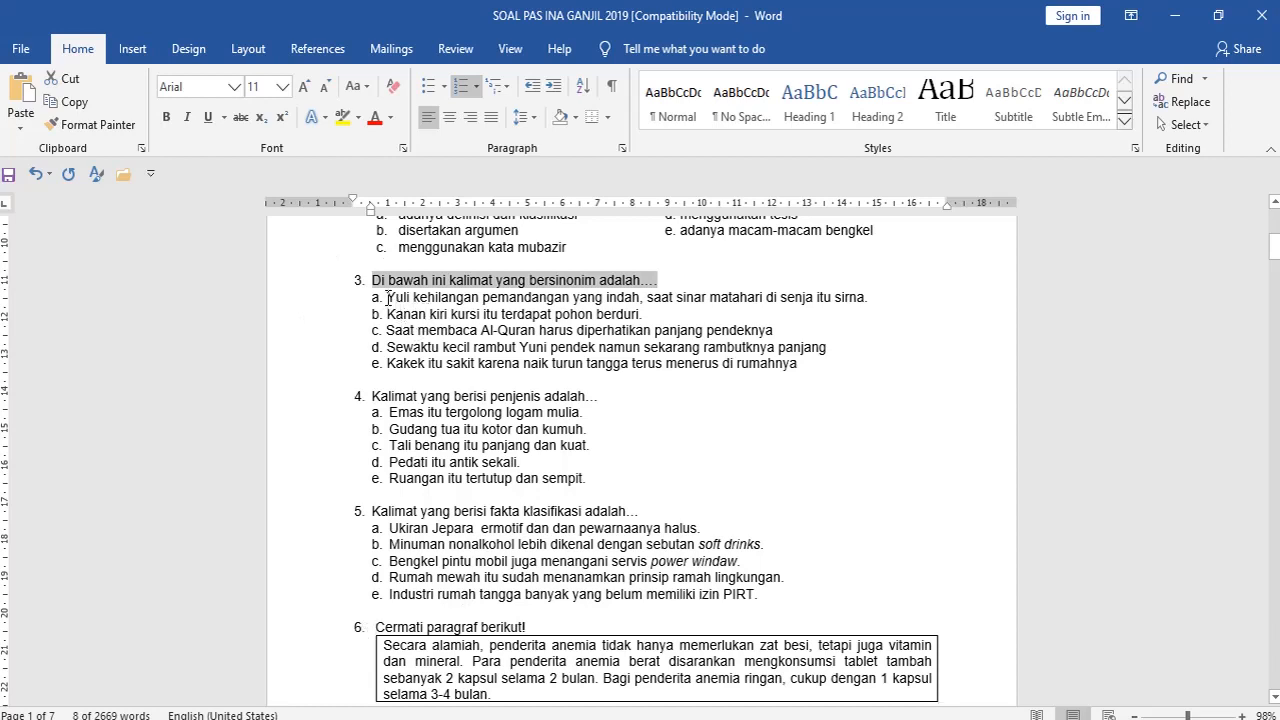
drag(387, 297, 808, 368)
click(808, 368)
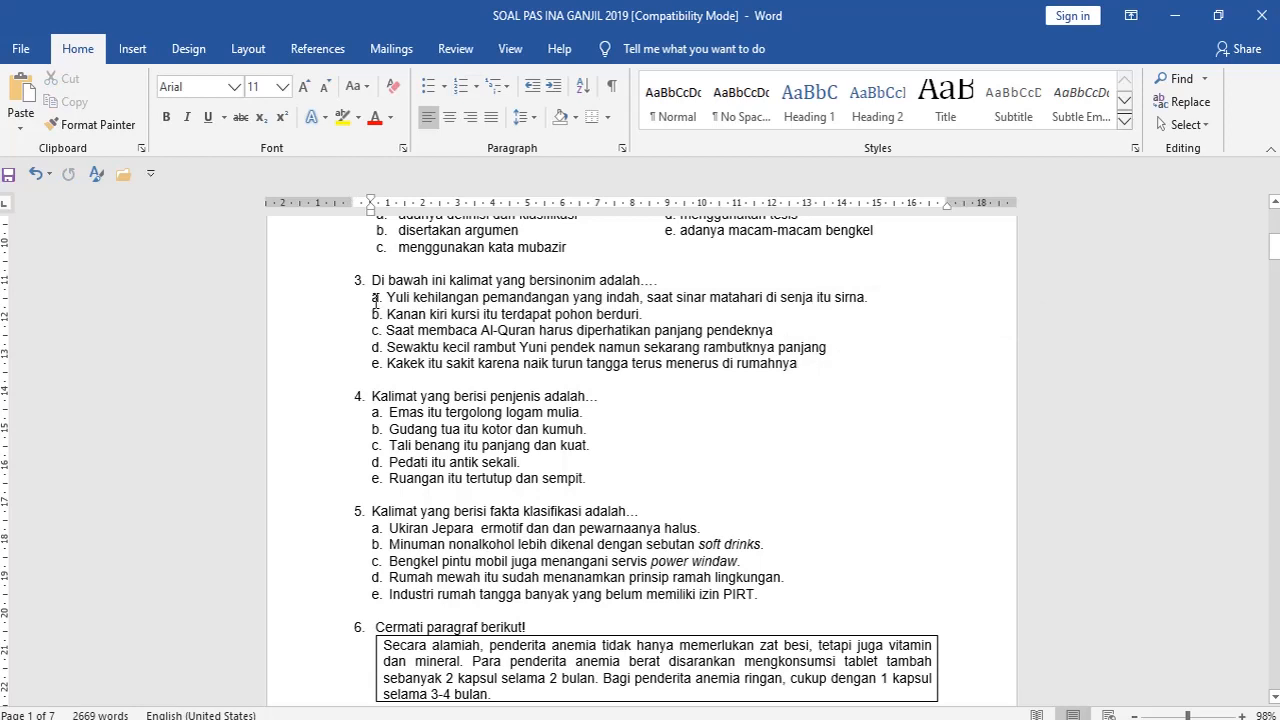
drag(387, 297, 800, 365)
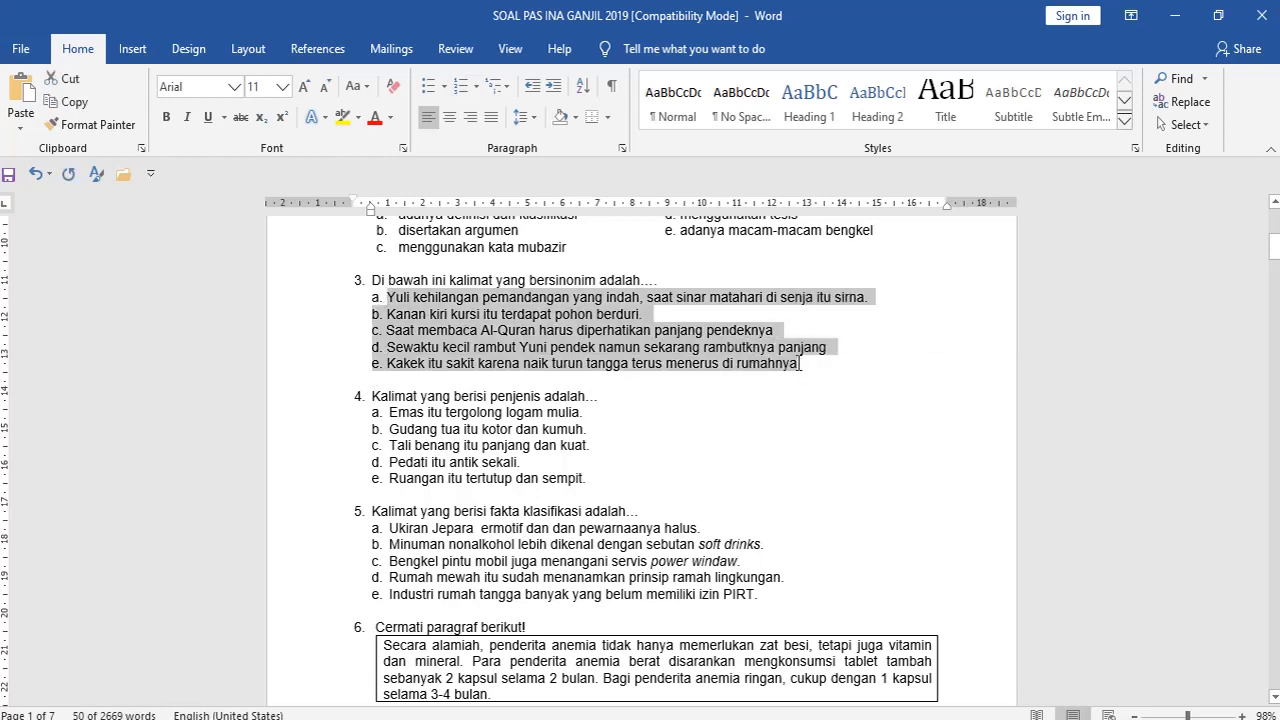
key(alt+Tab)
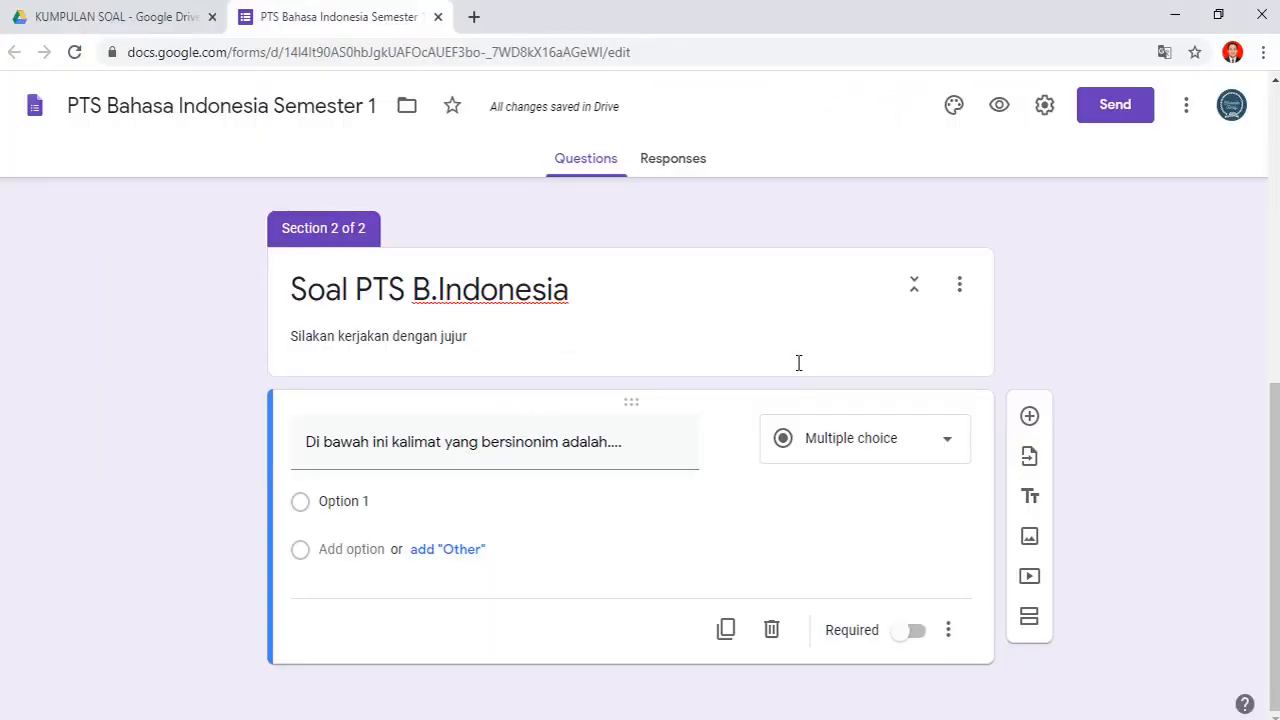
click(380, 500)
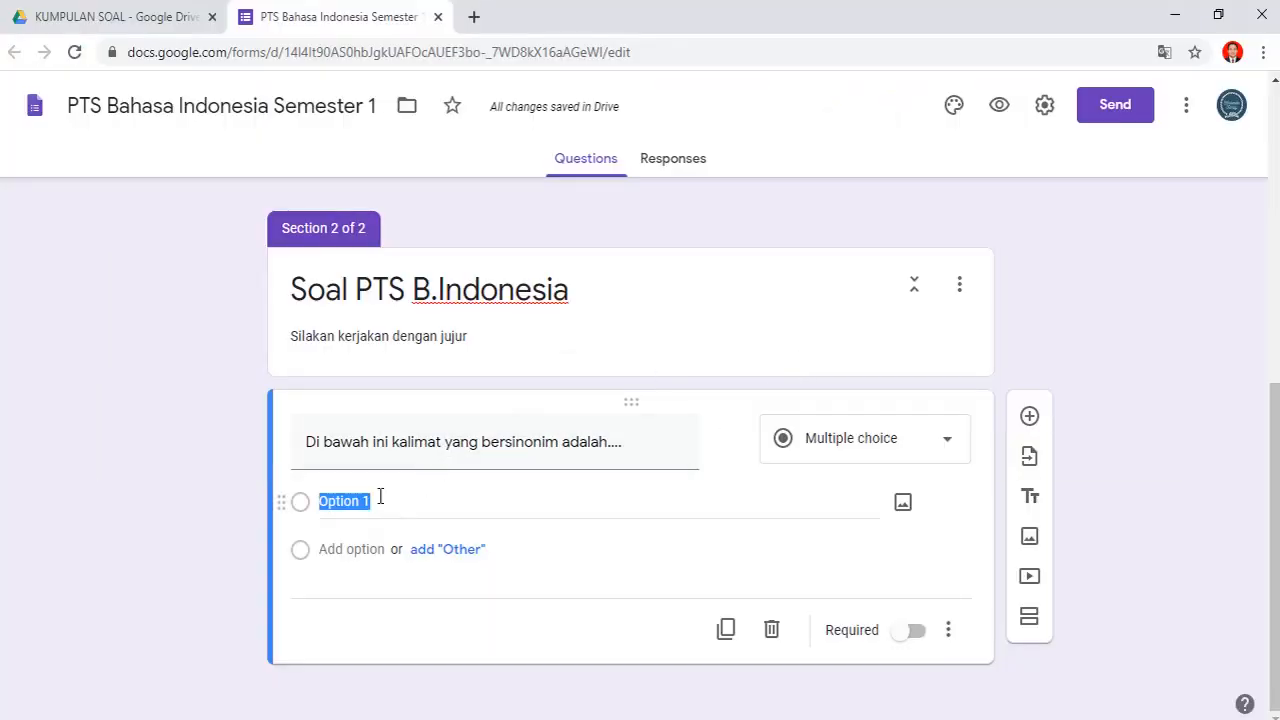
key(ctrl+v)
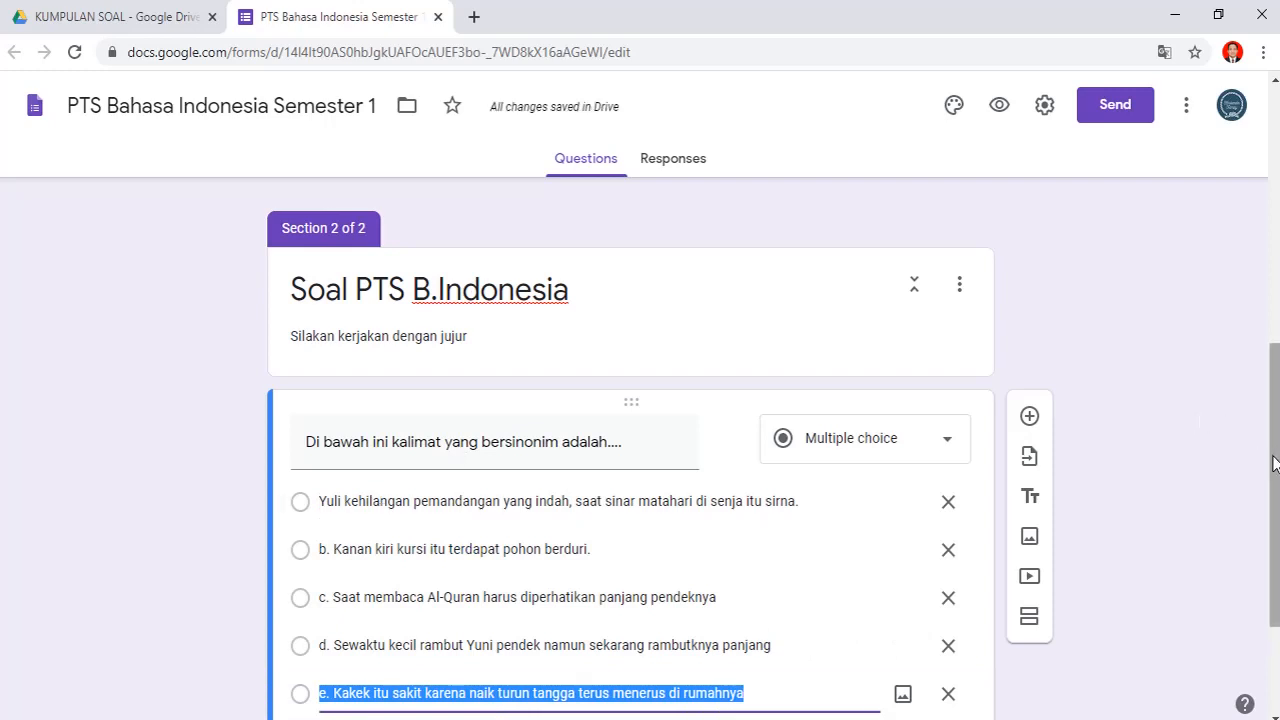
- Remove the "b." prefix from the second answer option
scroll(519, 451, down, 2)
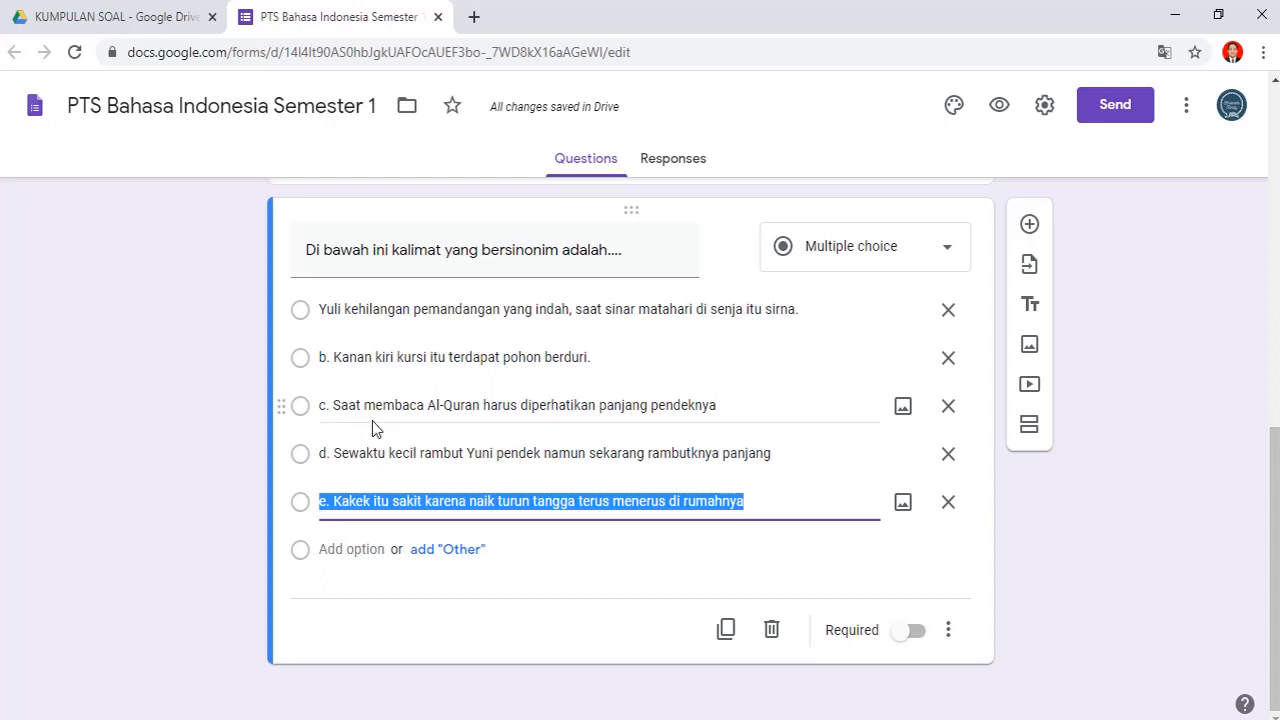
click(334, 349)
click(334, 349)
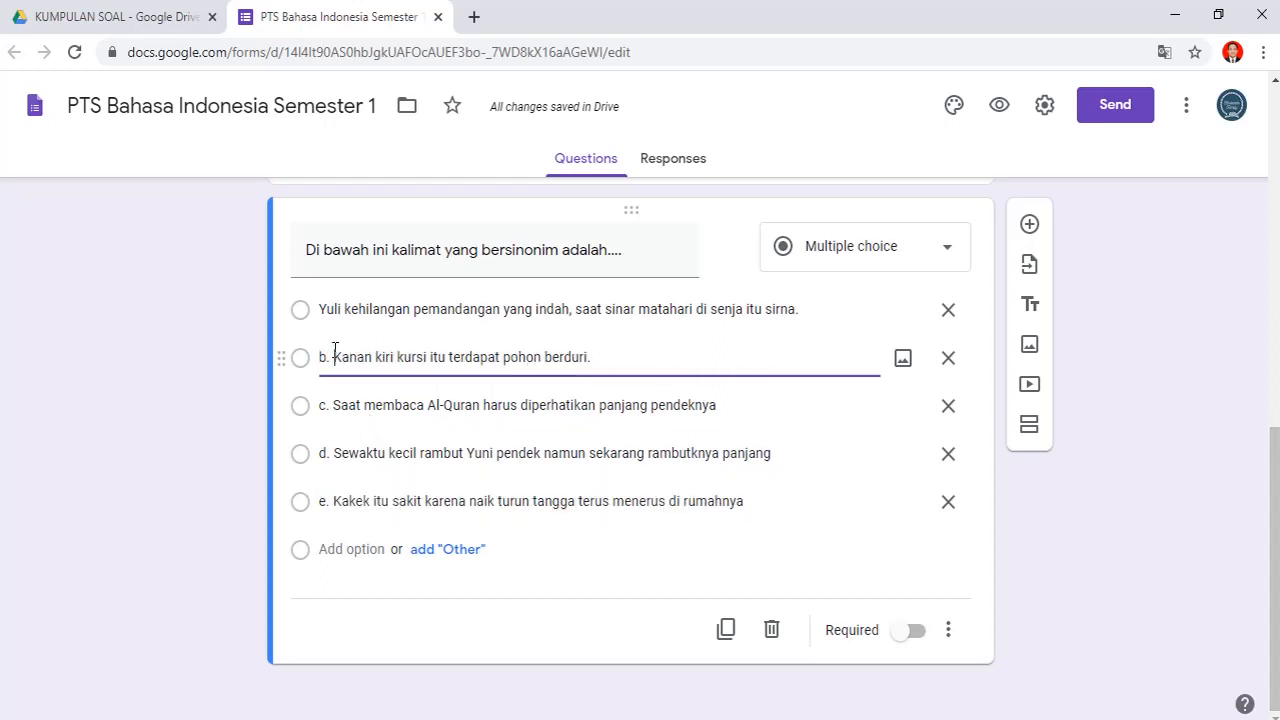
key(BackSpace)
key(BackSpace)
key(BackSpace)
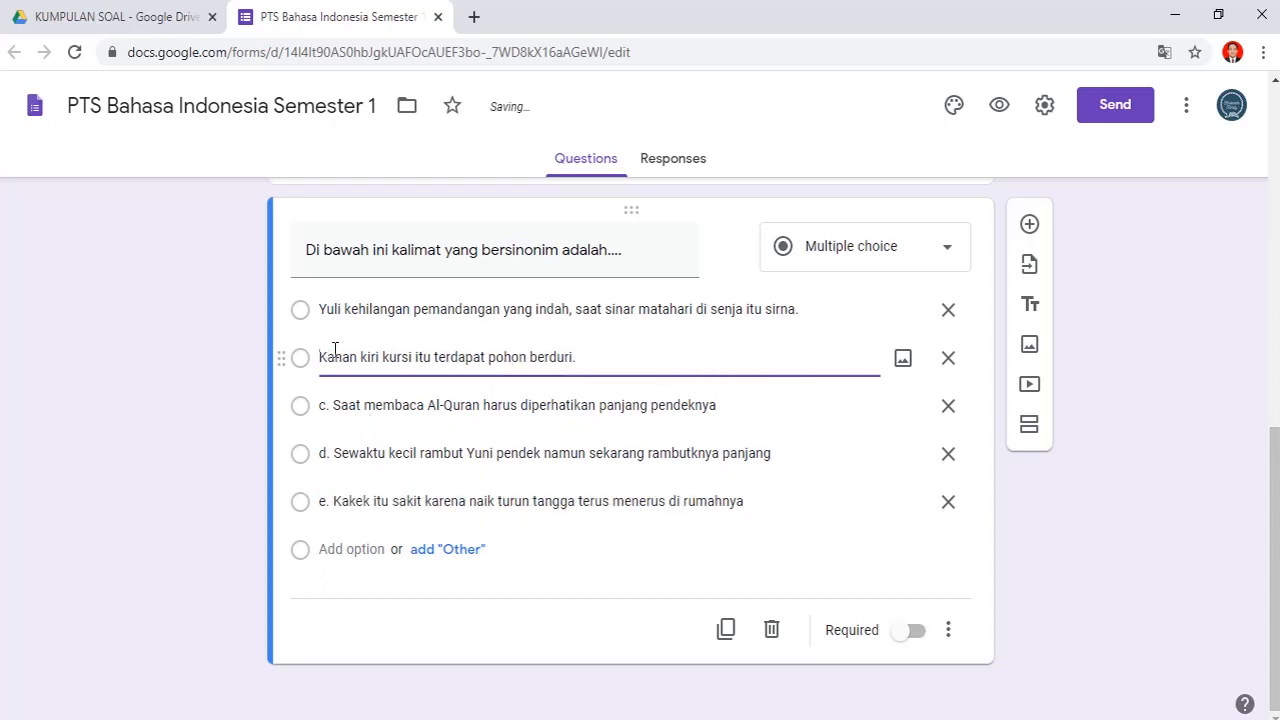
- Remove the "c." prefix from the third answer option
click(337, 406)
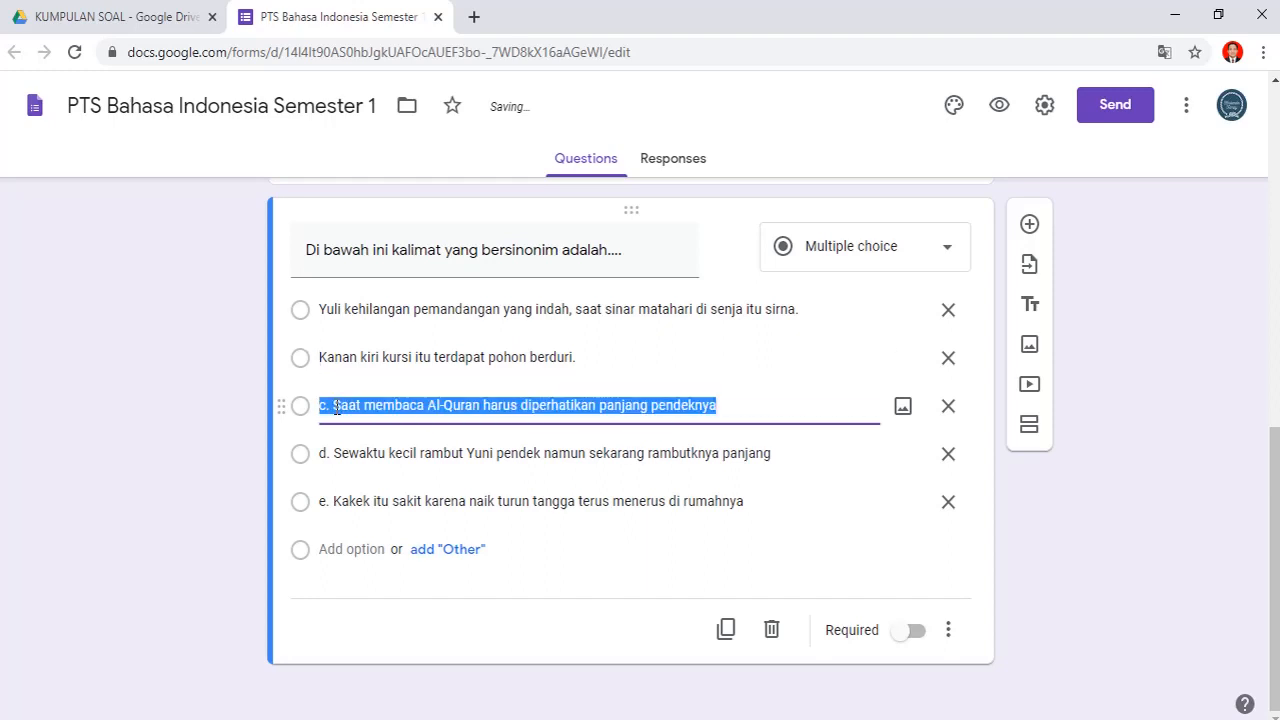
click(337, 406)
key(Right)
key(Right)
key(Right)
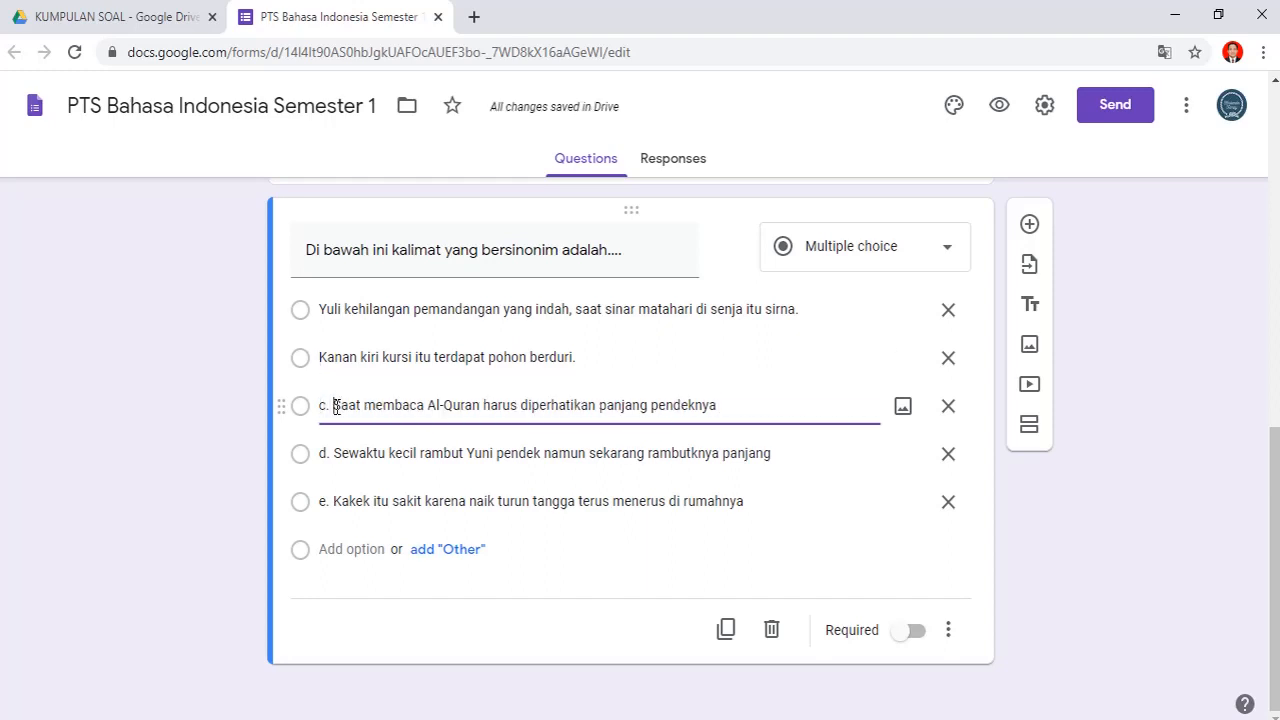
key(BackSpace)
key(BackSpace)
key(BackSpace)
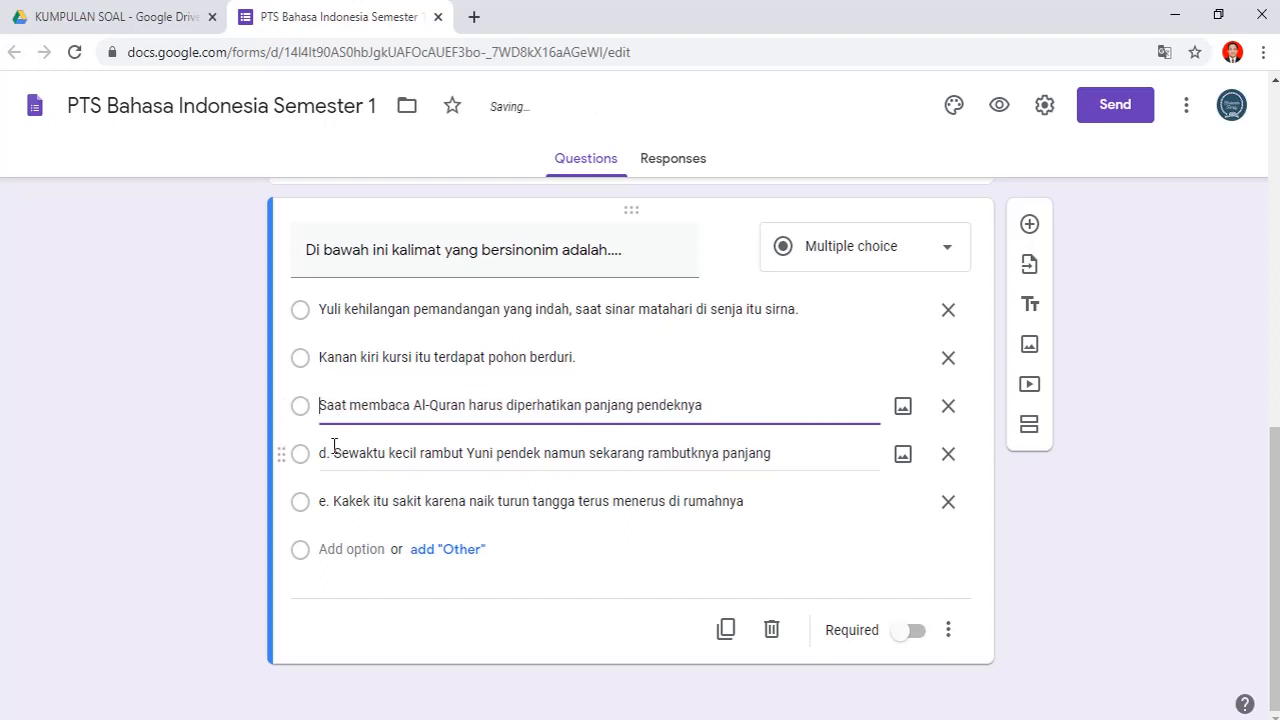
- Remove the "d." and "e." prefixes from the fourth and fifth answer options
click(335, 450)
click(335, 449)
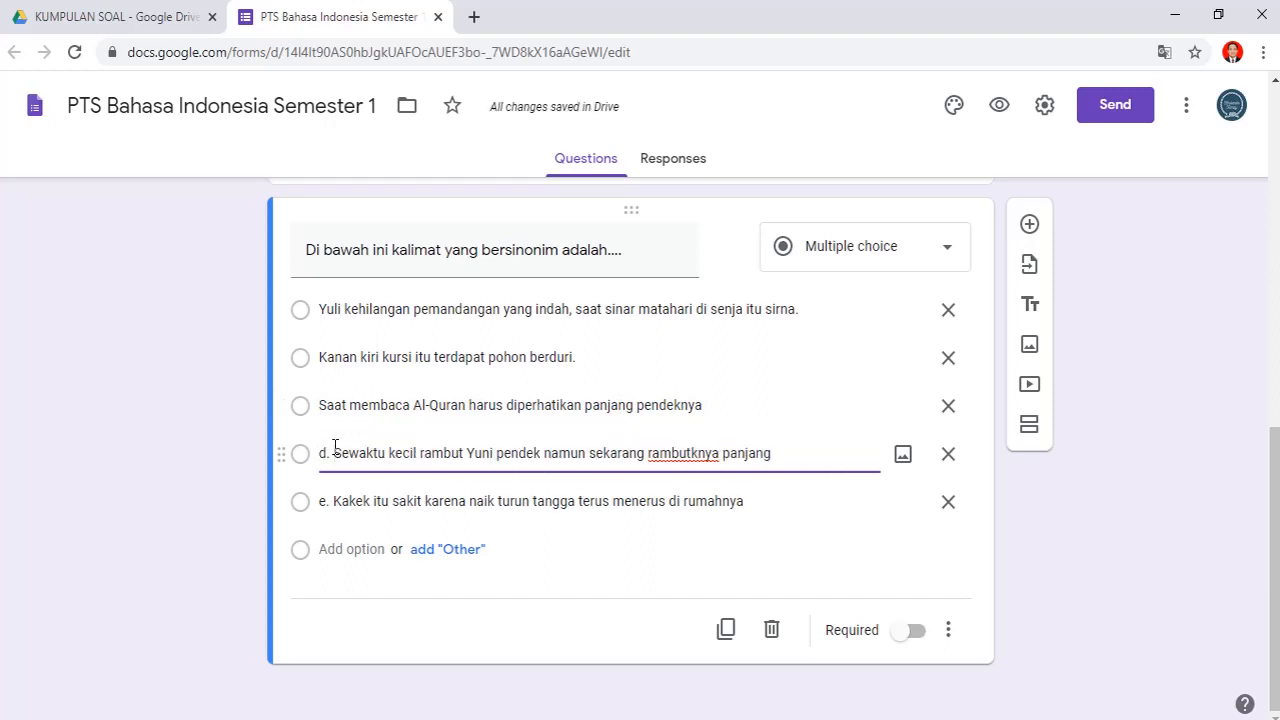
key(BackSpace)
key(BackSpace)
key(BackSpace)
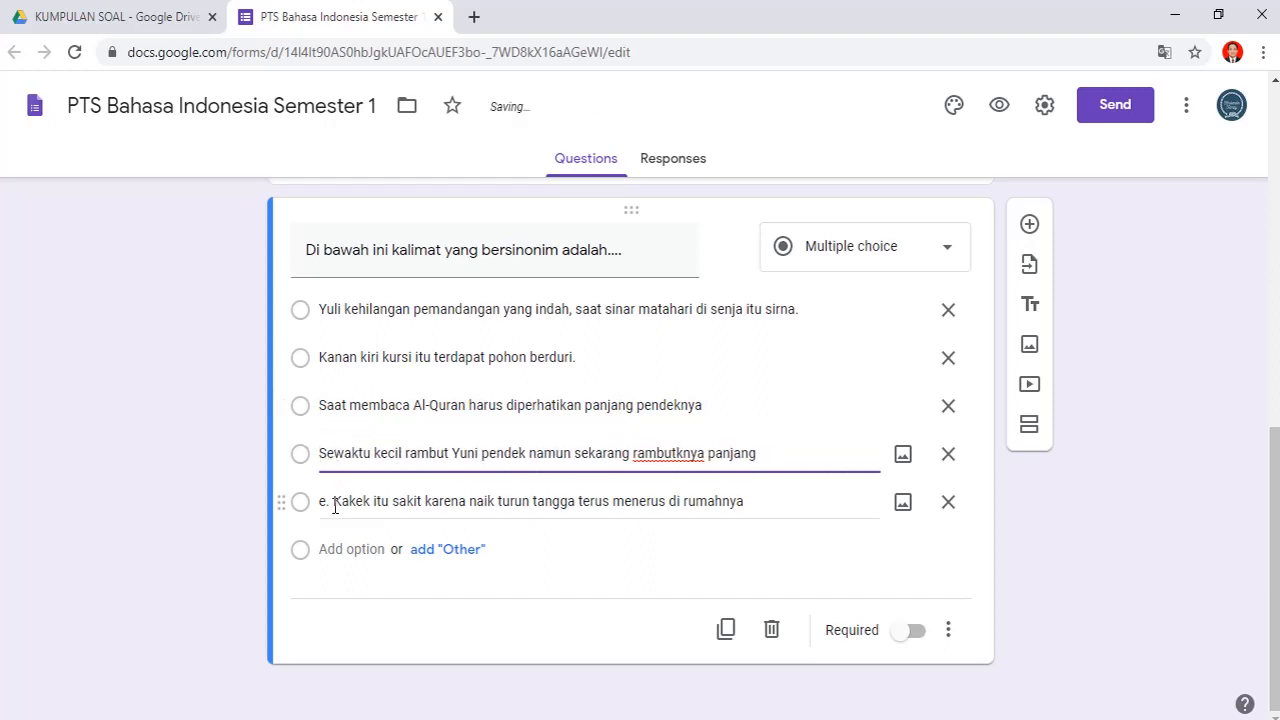
click(335, 505)
click(335, 505)
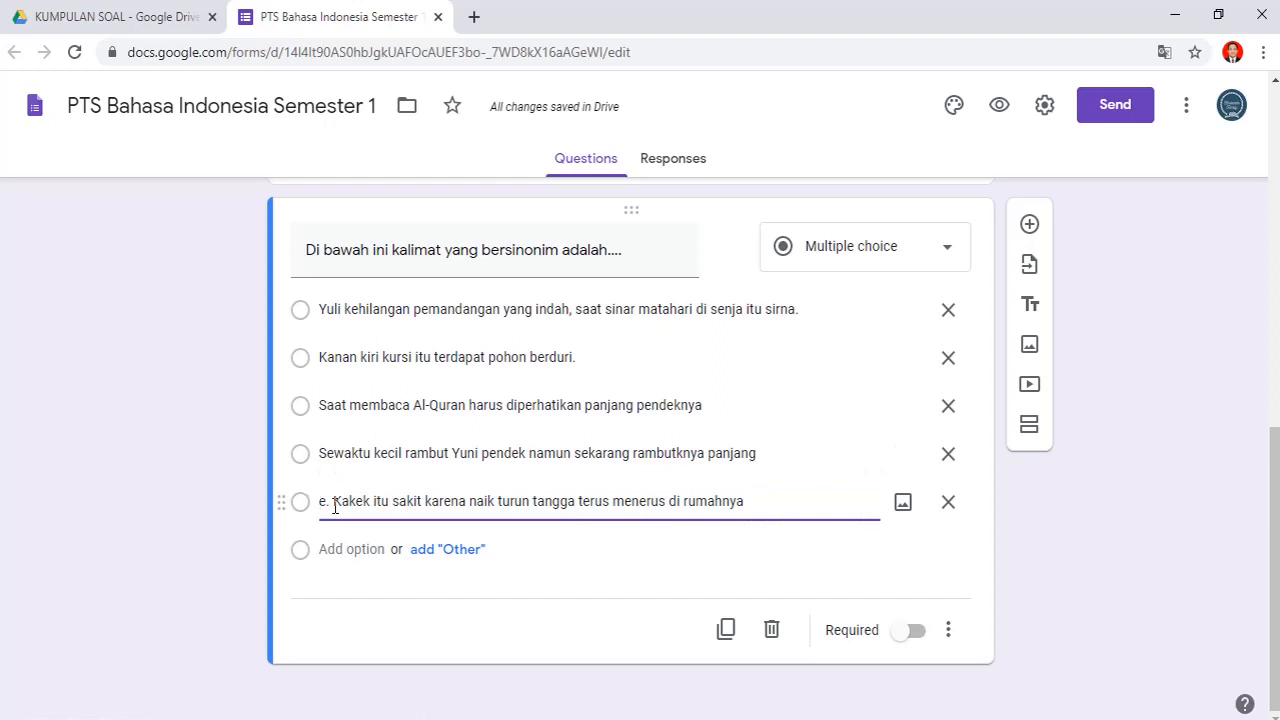
key(BackSpace)
key(BackSpace)
key(BackSpace)
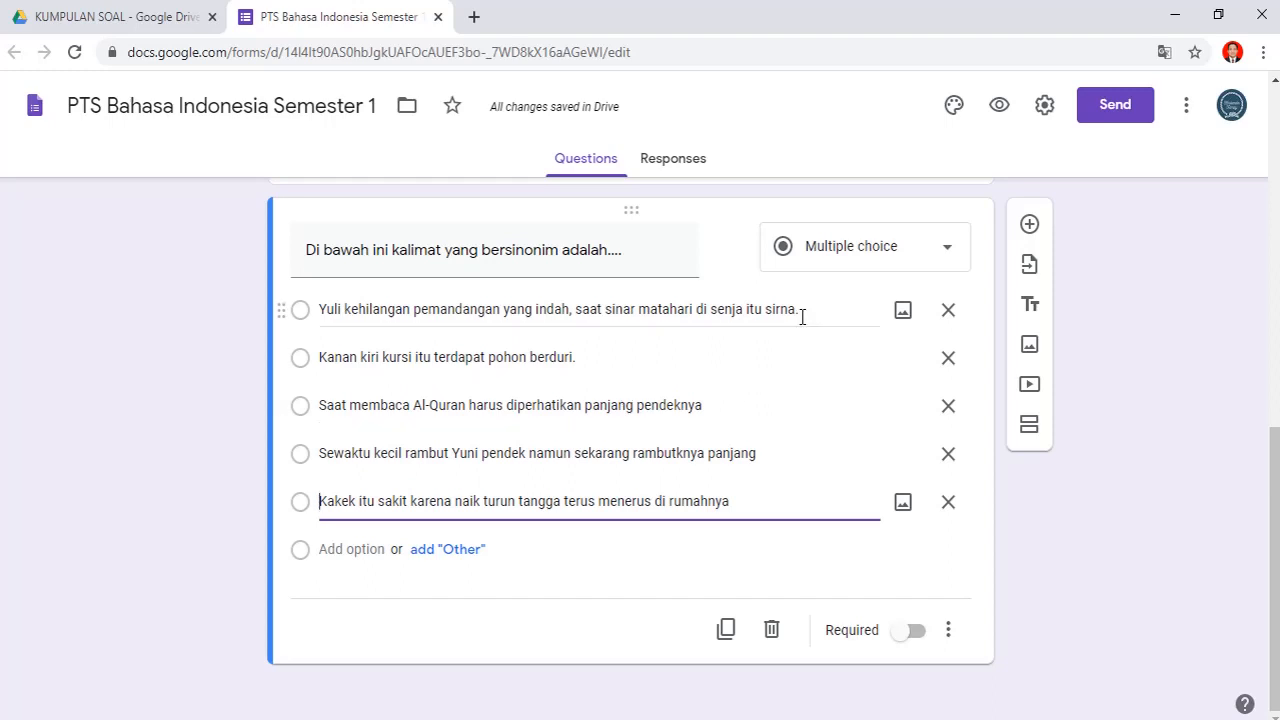
- In the form settings, limit responses to 1 and set the confirmation message to "Terima kasih sudah mengerjakan soal dengan jujur"
click(1047, 114)
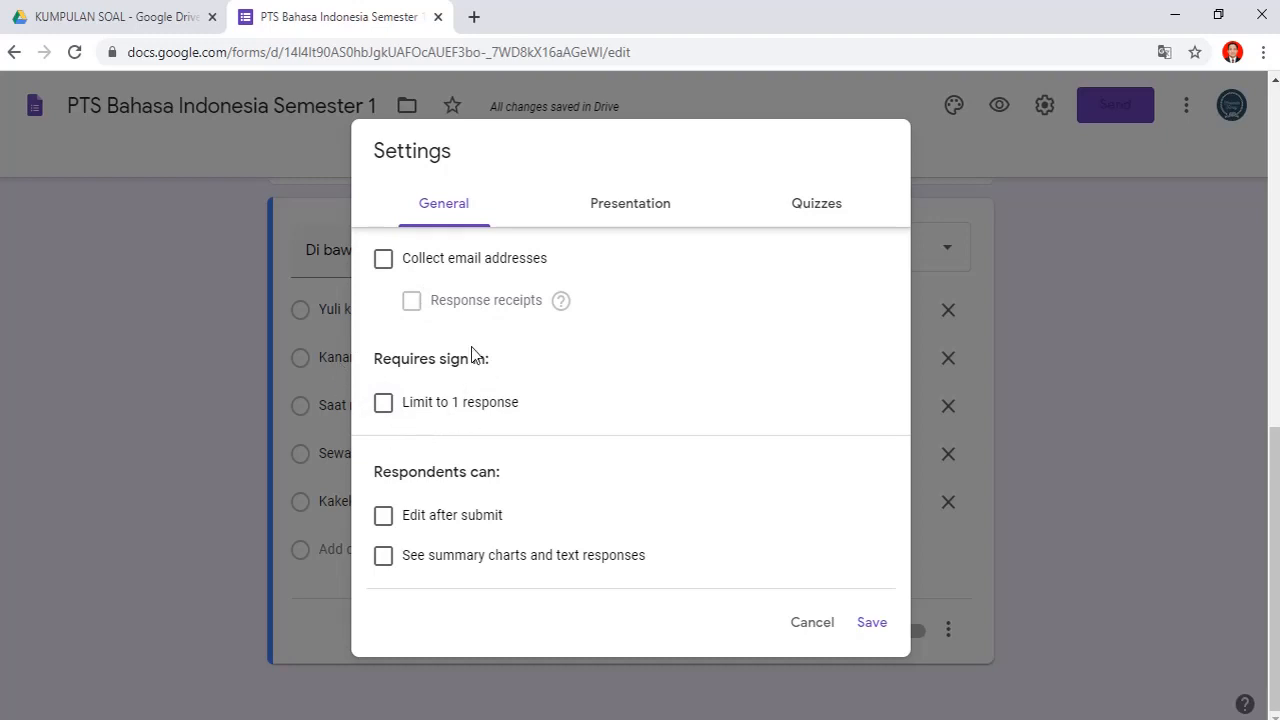
click(385, 409)
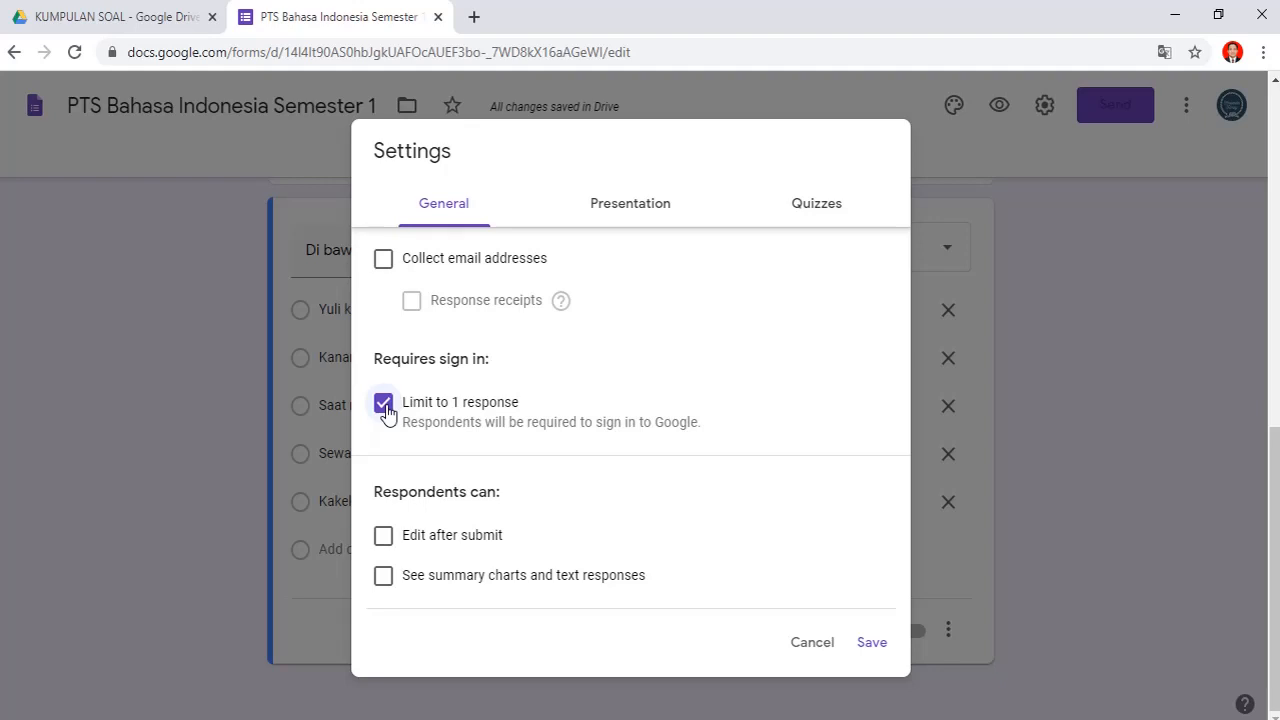
click(632, 200)
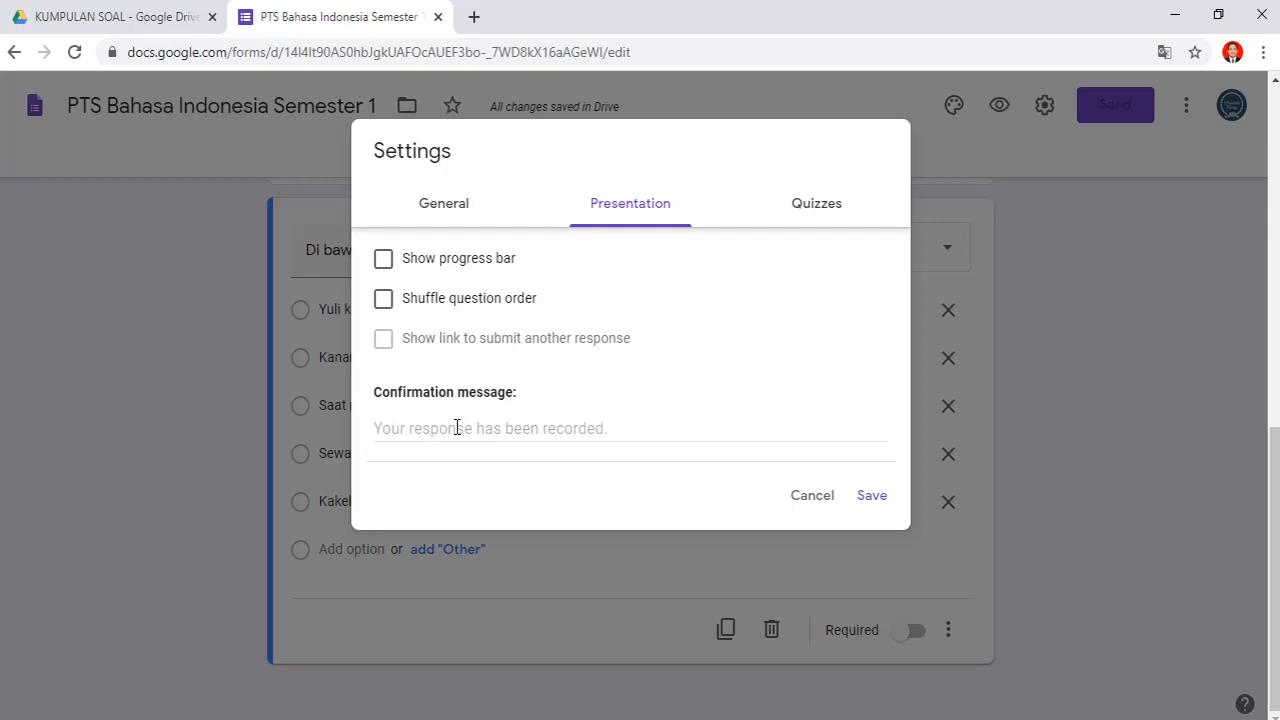
click(441, 428)
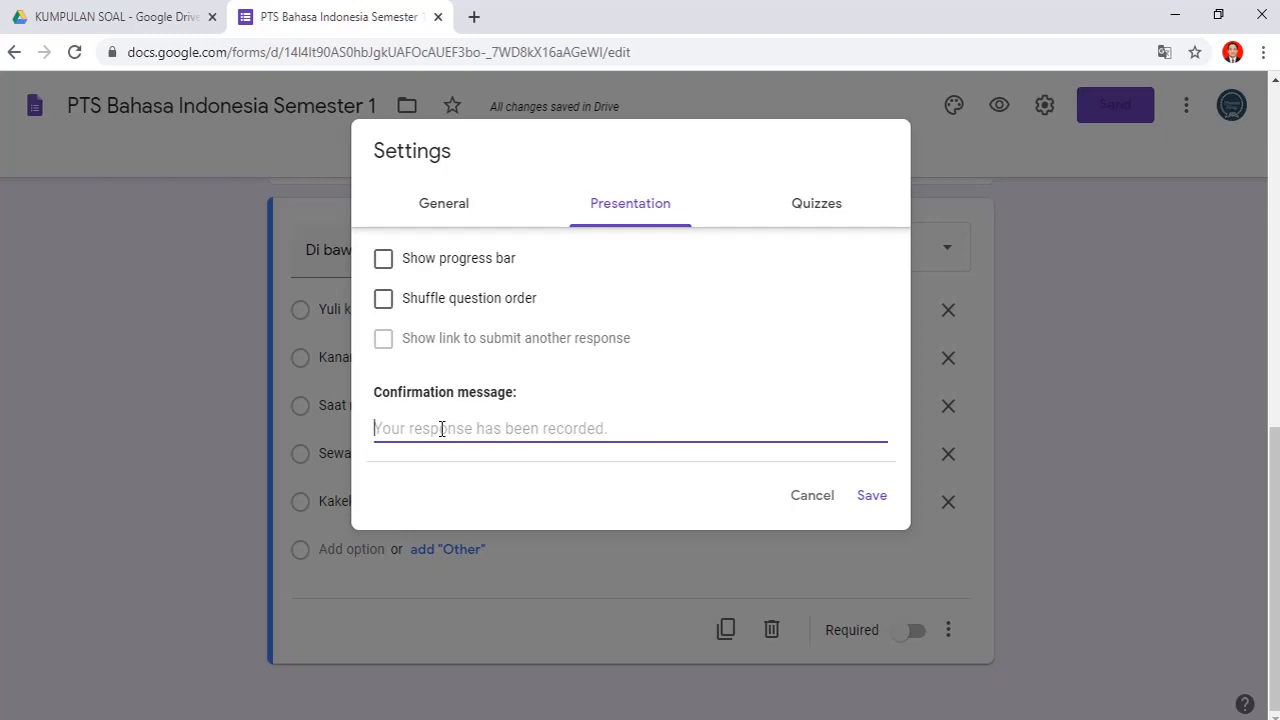
text(T)
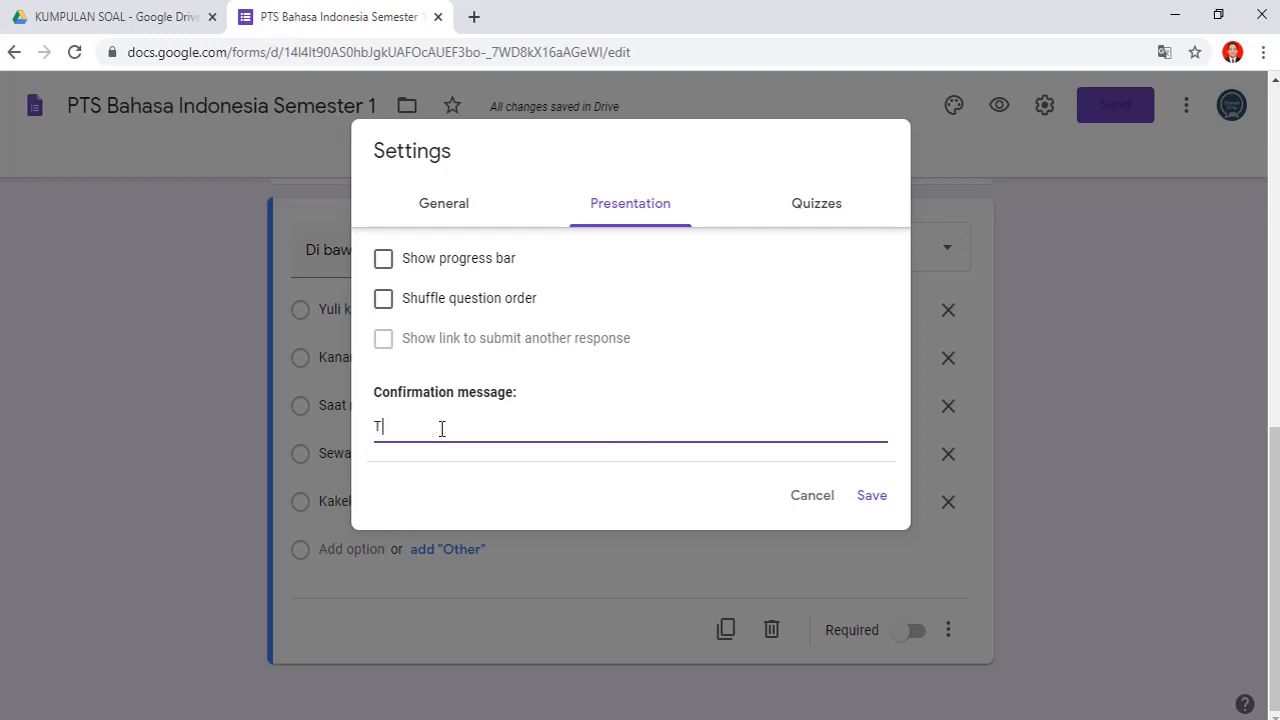
text(erima kasih sudah mnge)
key(BackSpace)
key(BackSpace)
key(BackSpace)
text(engerjakan)
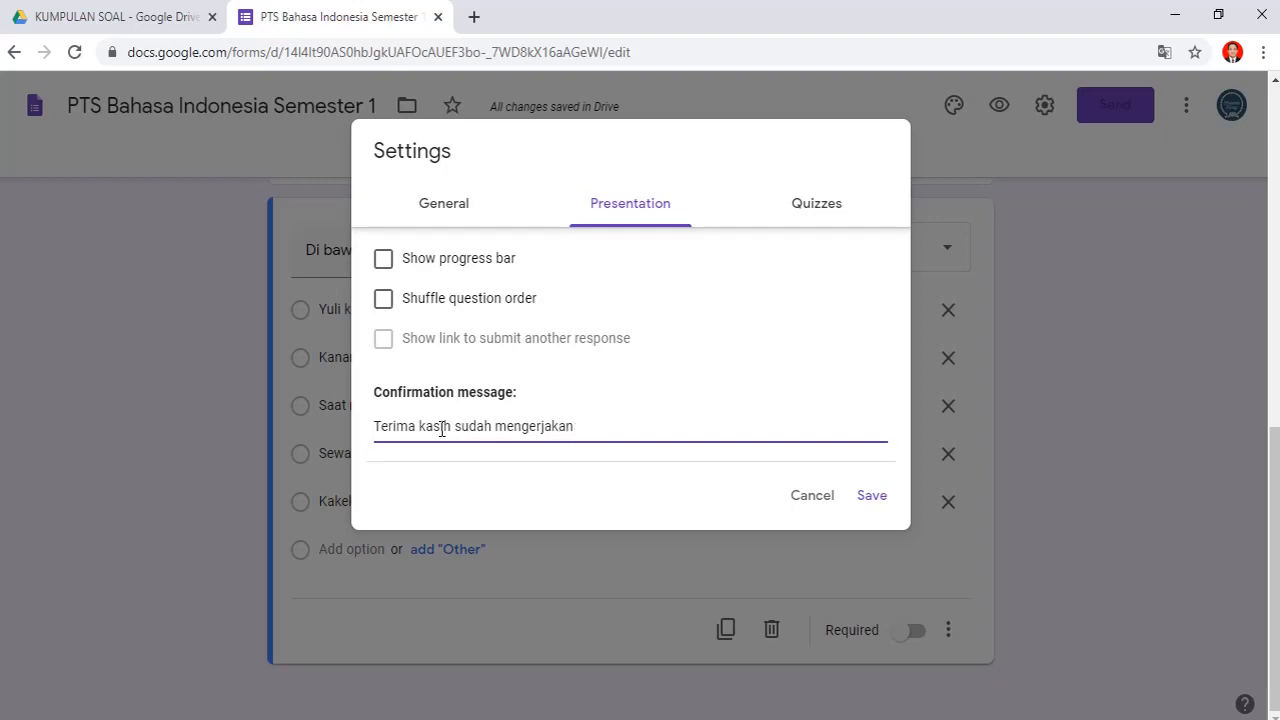
text( soal dengan jujur)
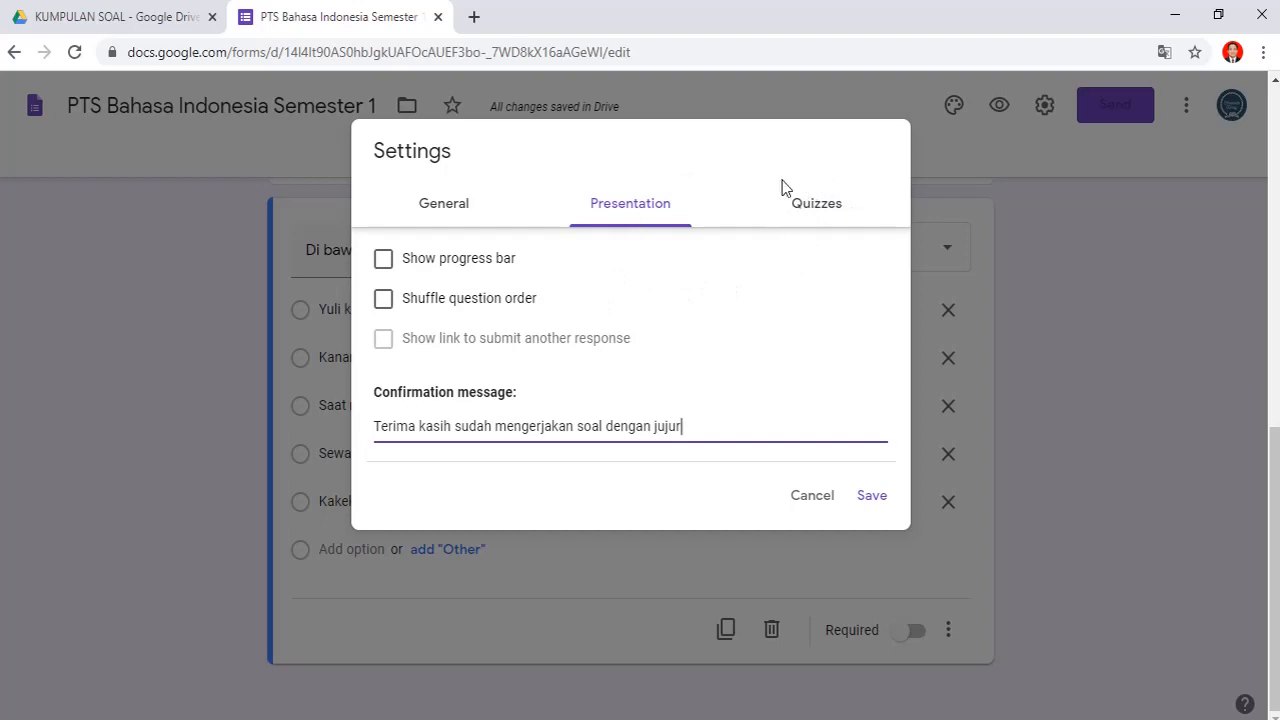
- Make the form a quiz, hide missed questions and correct answers from respondents, and save the settings
click(820, 215)
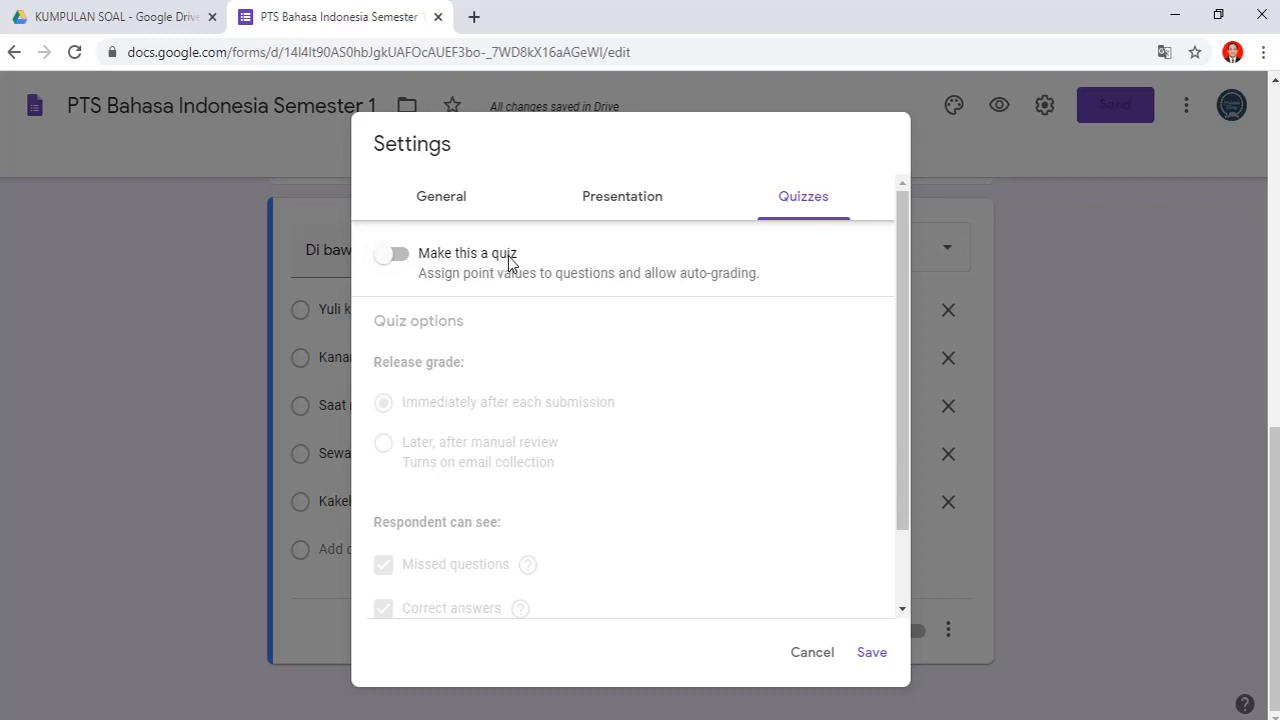
click(395, 258)
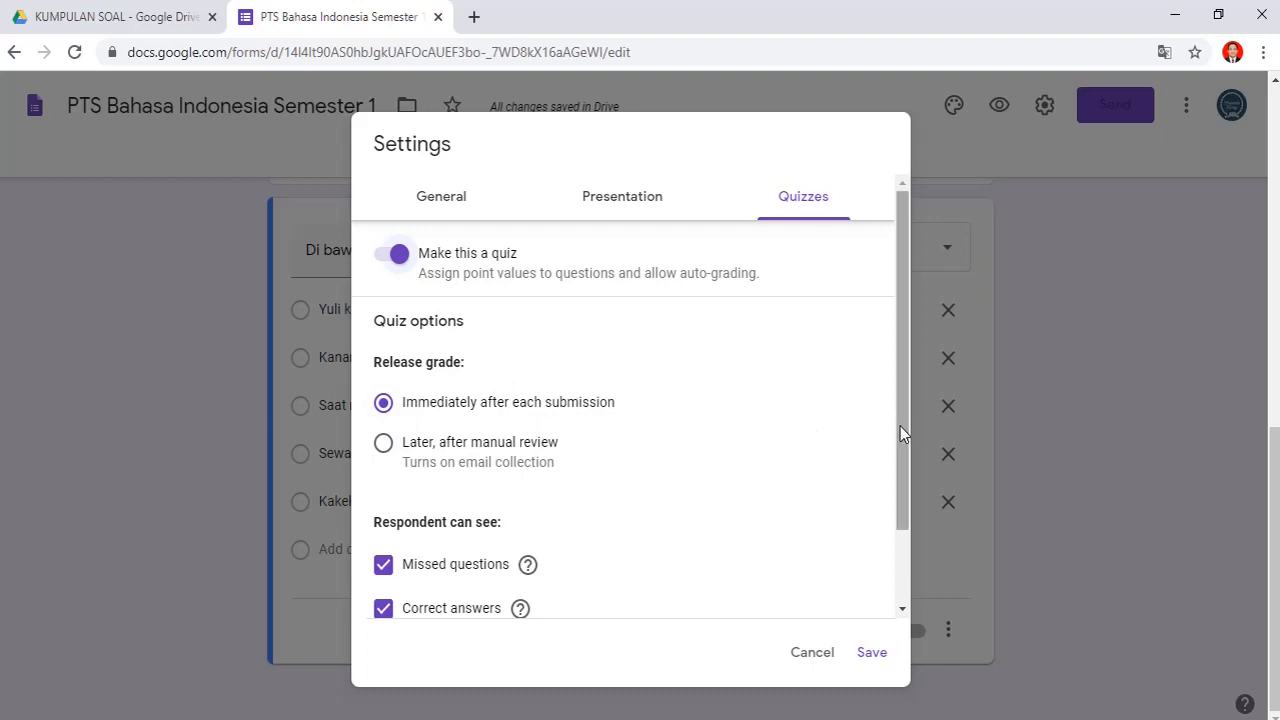
drag(900, 426, 903, 562)
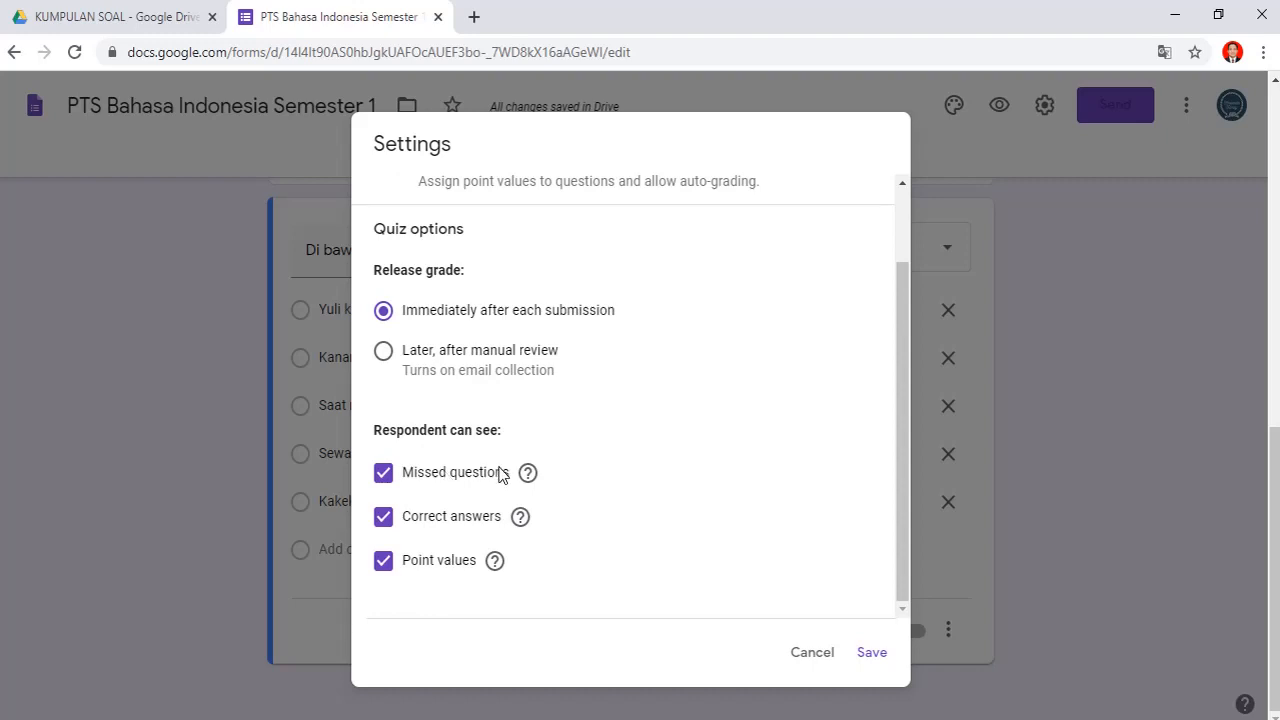
click(385, 520)
click(387, 474)
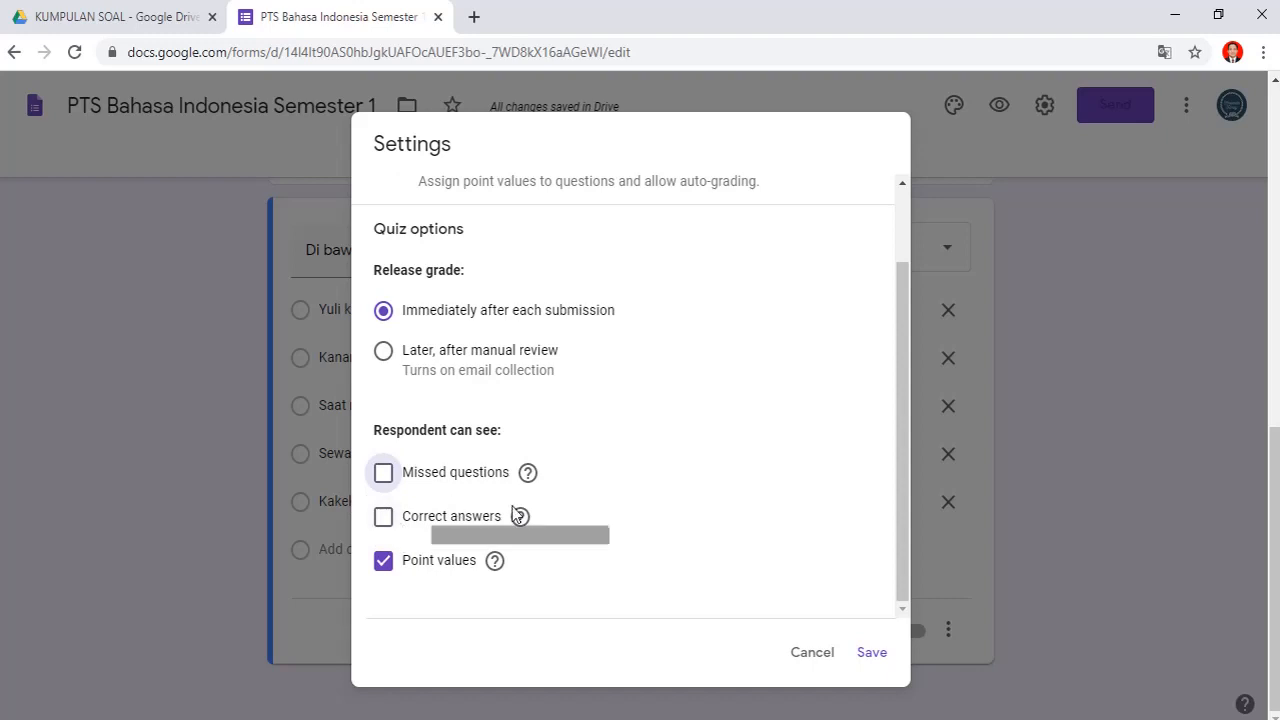
click(872, 653)
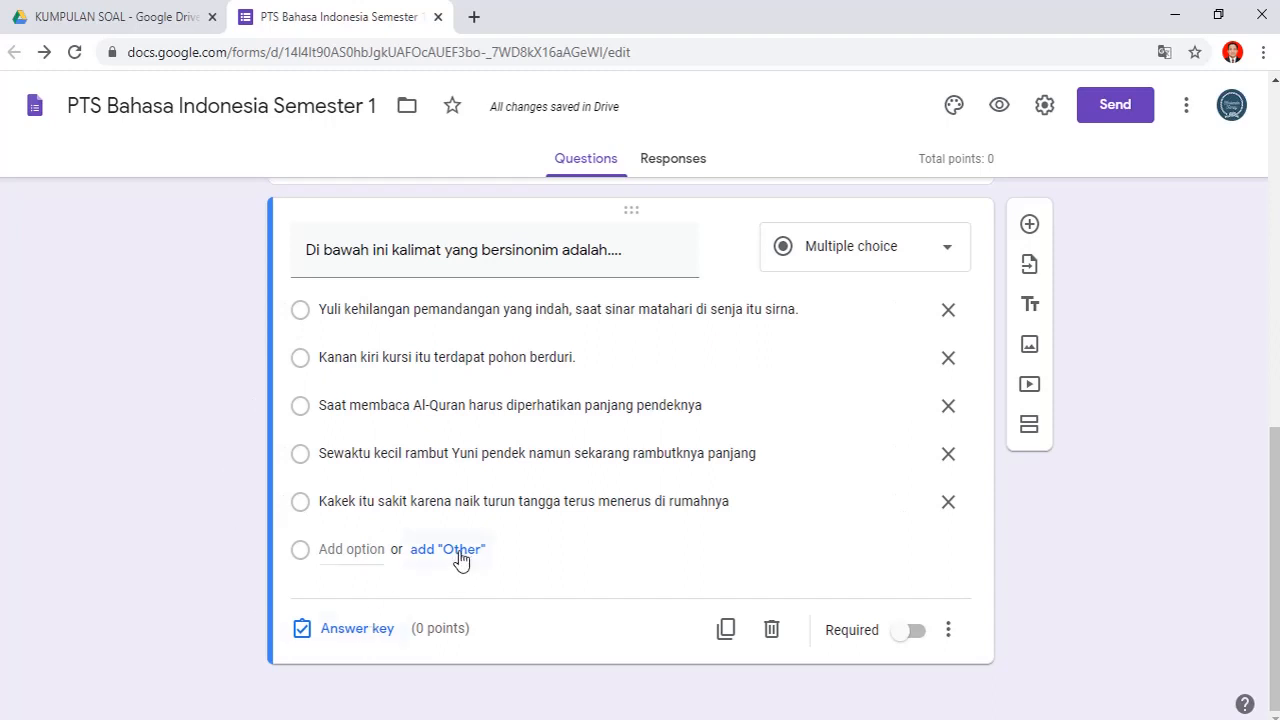
- In the answer key of "Di bawah ini kalimat yang bersinonim adalah....", mark the first option as correct and assign 10 points
click(355, 630)
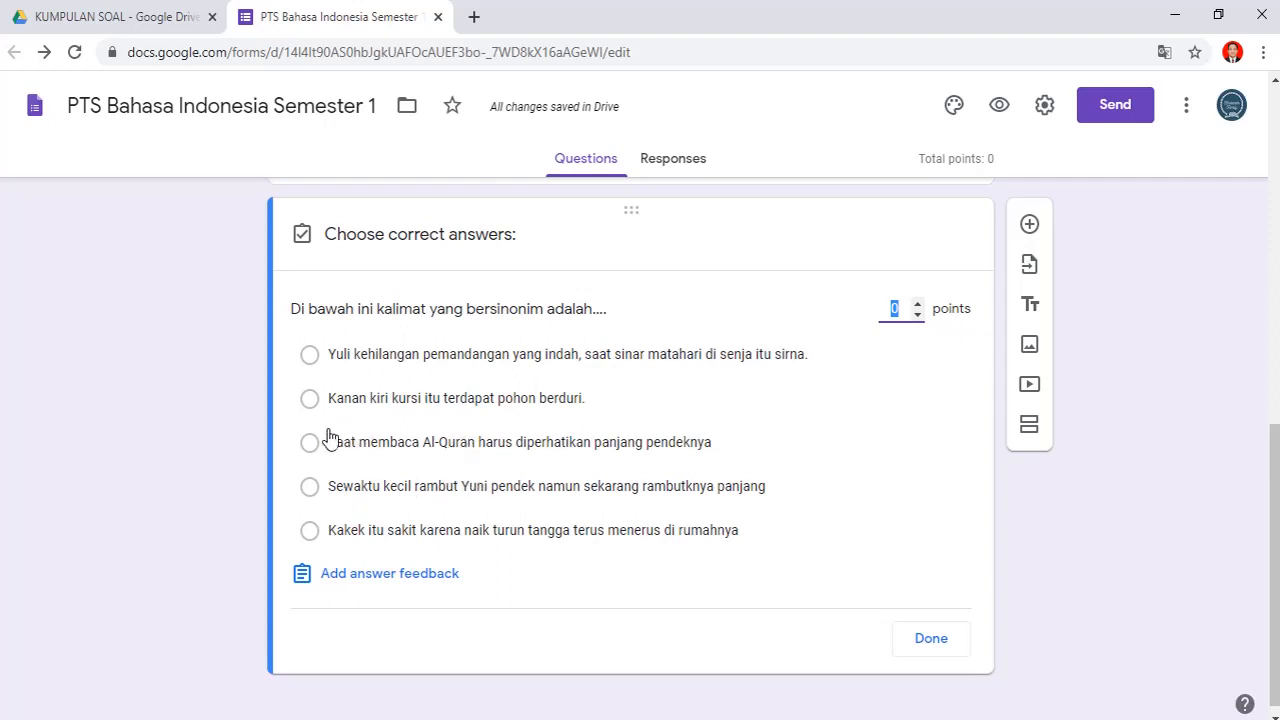
click(309, 355)
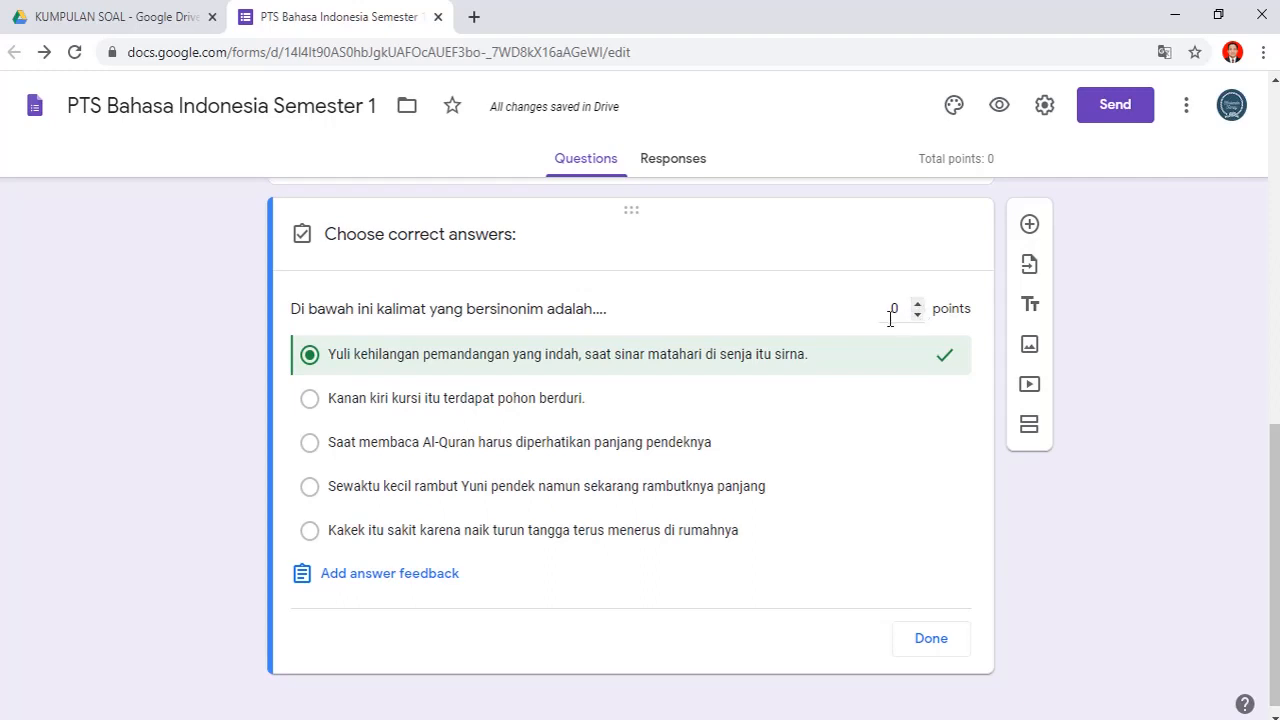
double_click(918, 304)
click(918, 304)
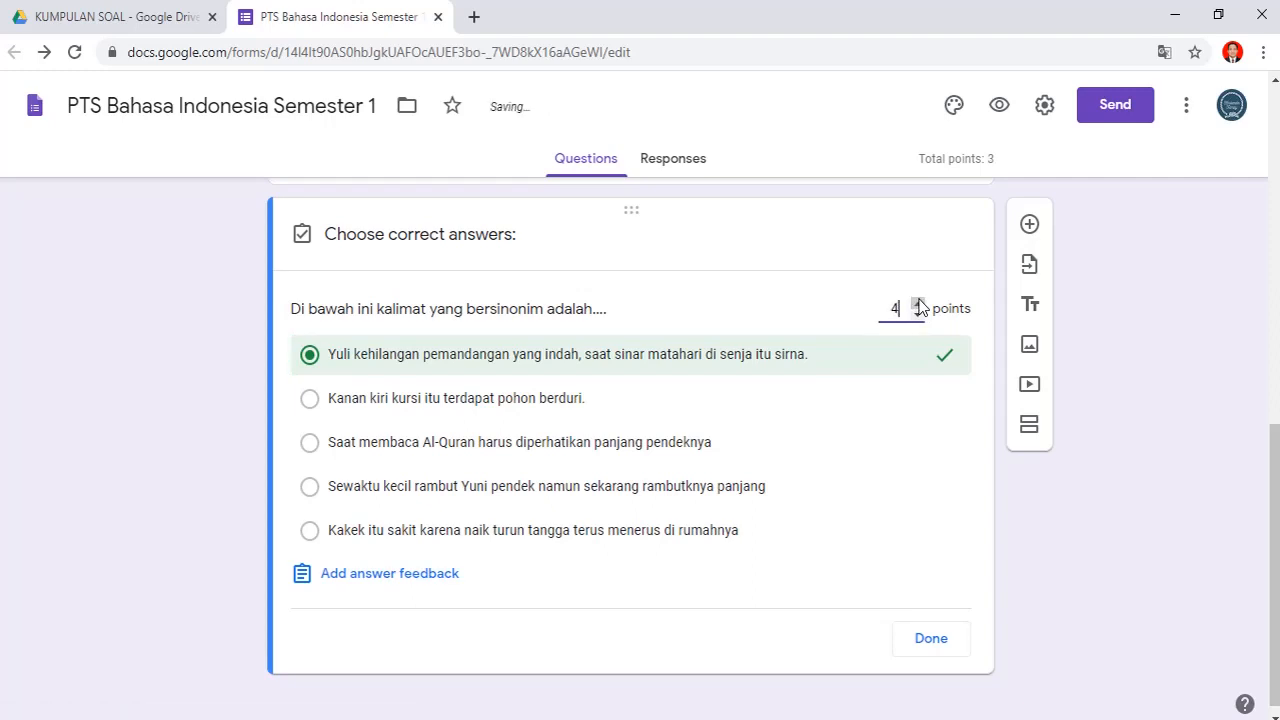
double_click(918, 304)
click(918, 304)
click(930, 640)
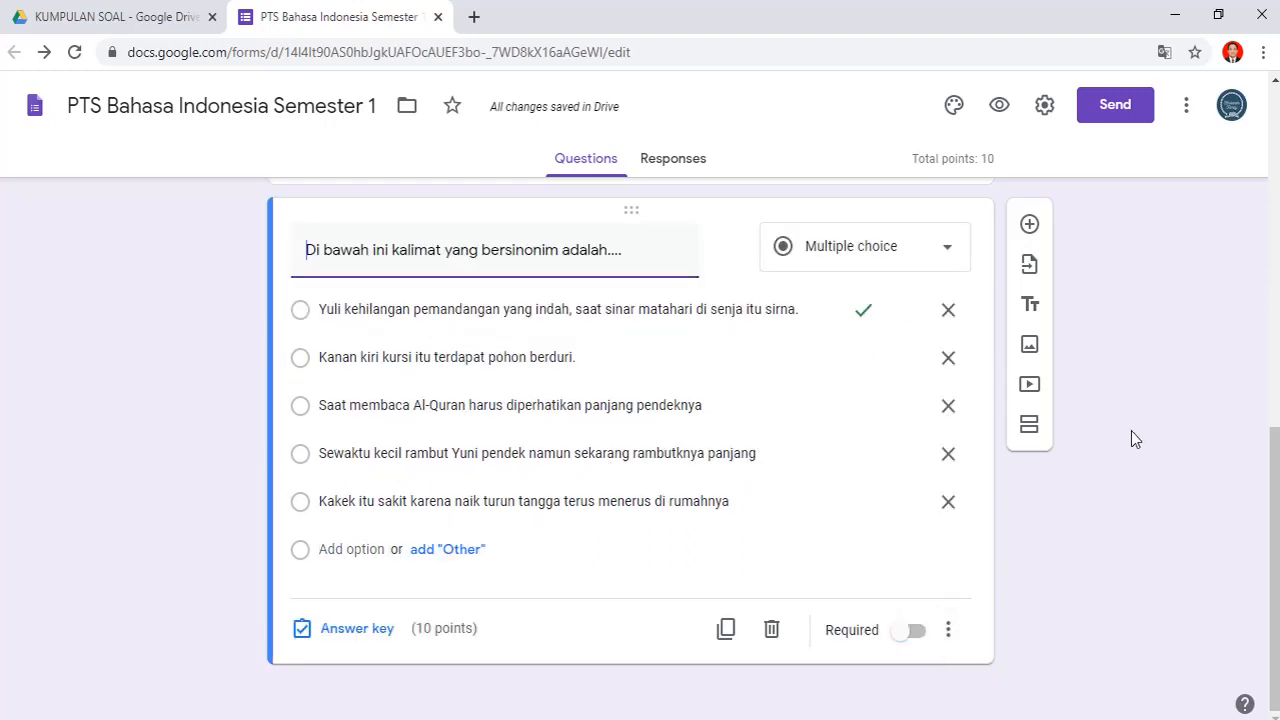
- Add a new multiple-choice question below the synonym question
click(1031, 225)
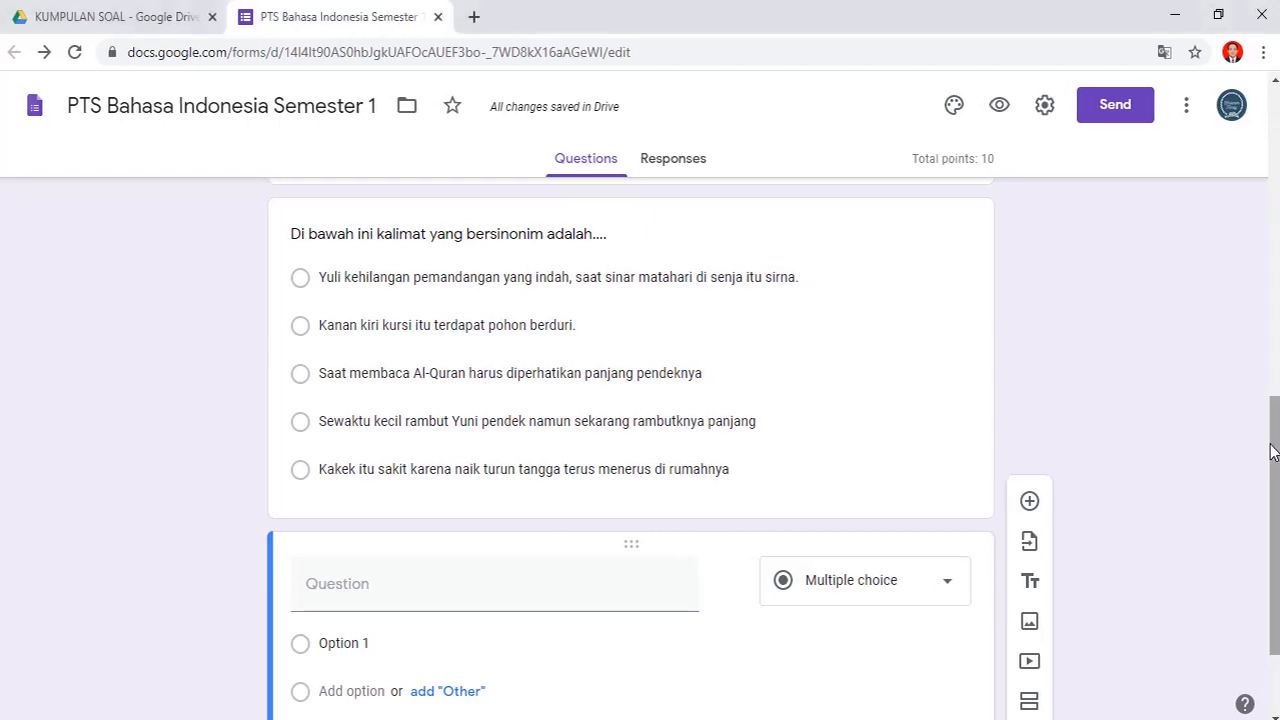
drag(1273, 448, 1273, 558)
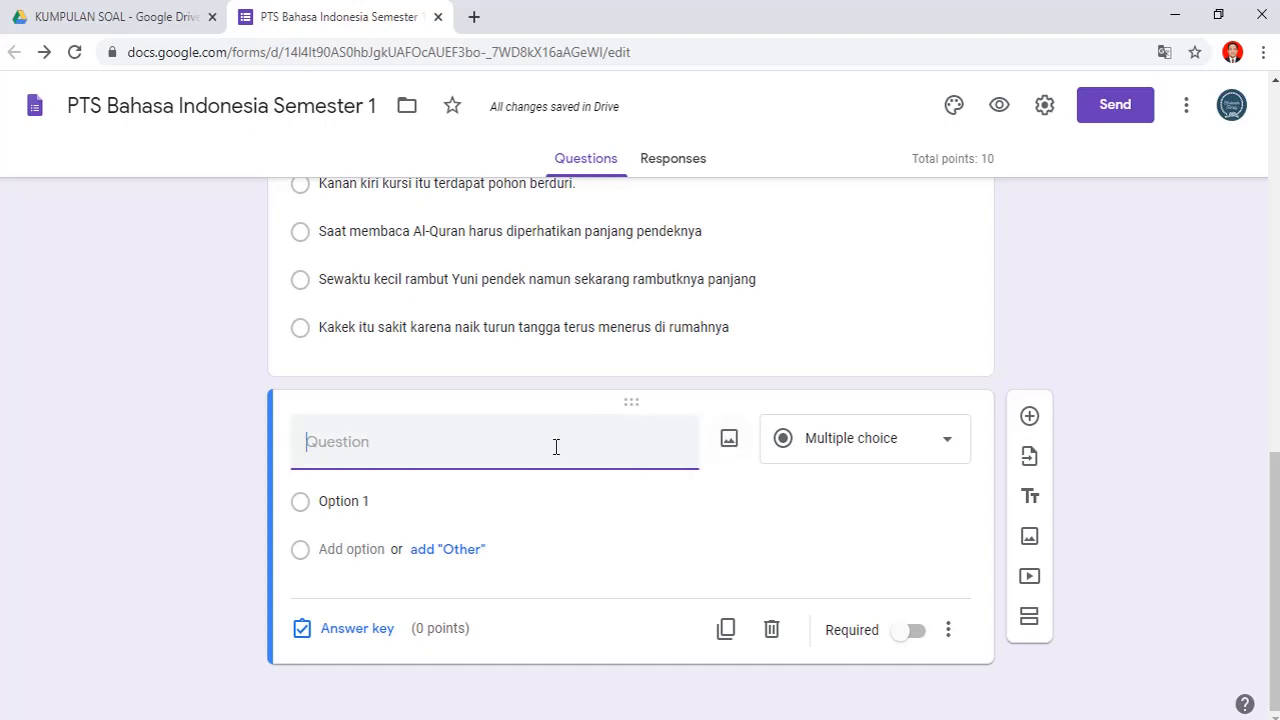
- Look through the image sources for the new question, including an image search for "computer", and leave without inserting anything
click(728, 440)
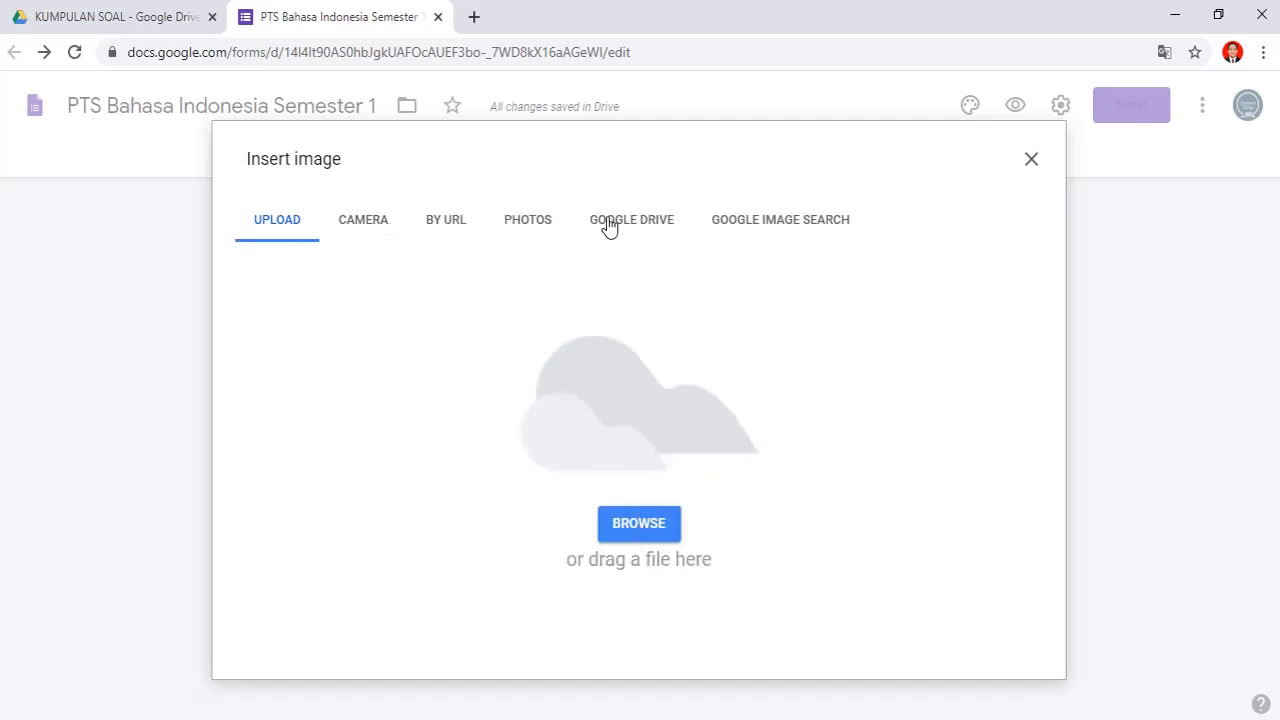
click(643, 225)
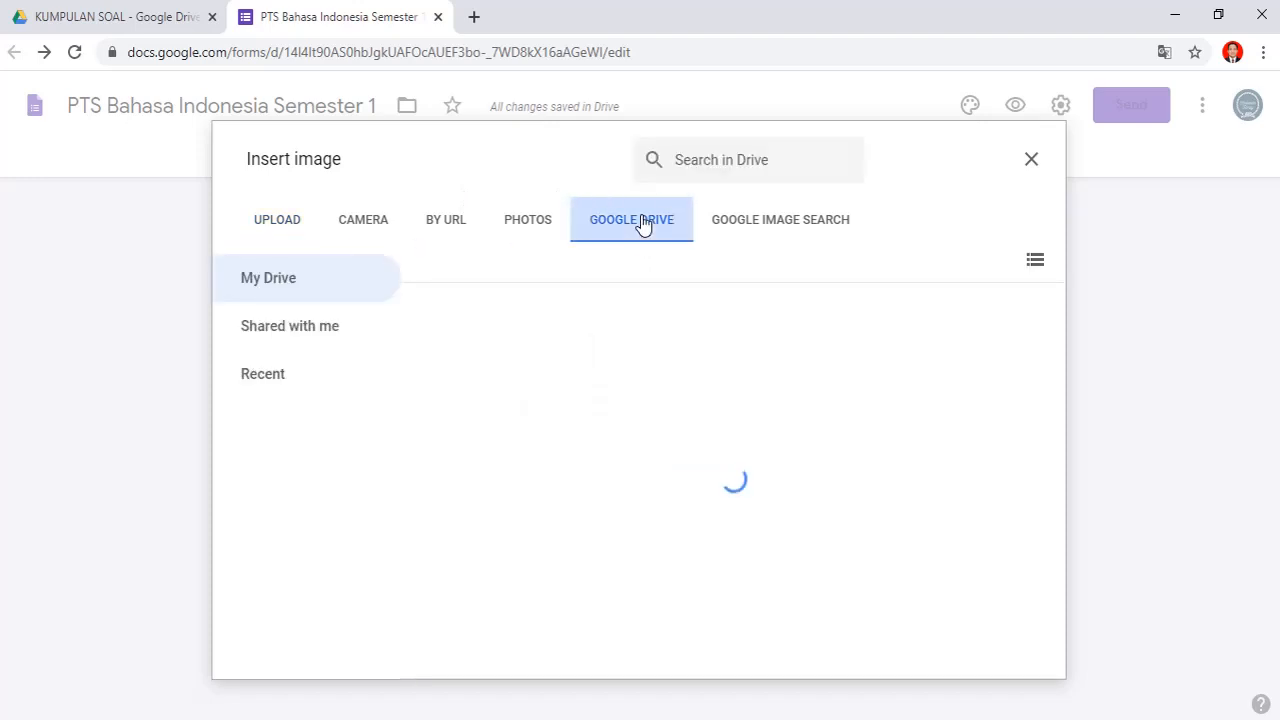
click(768, 228)
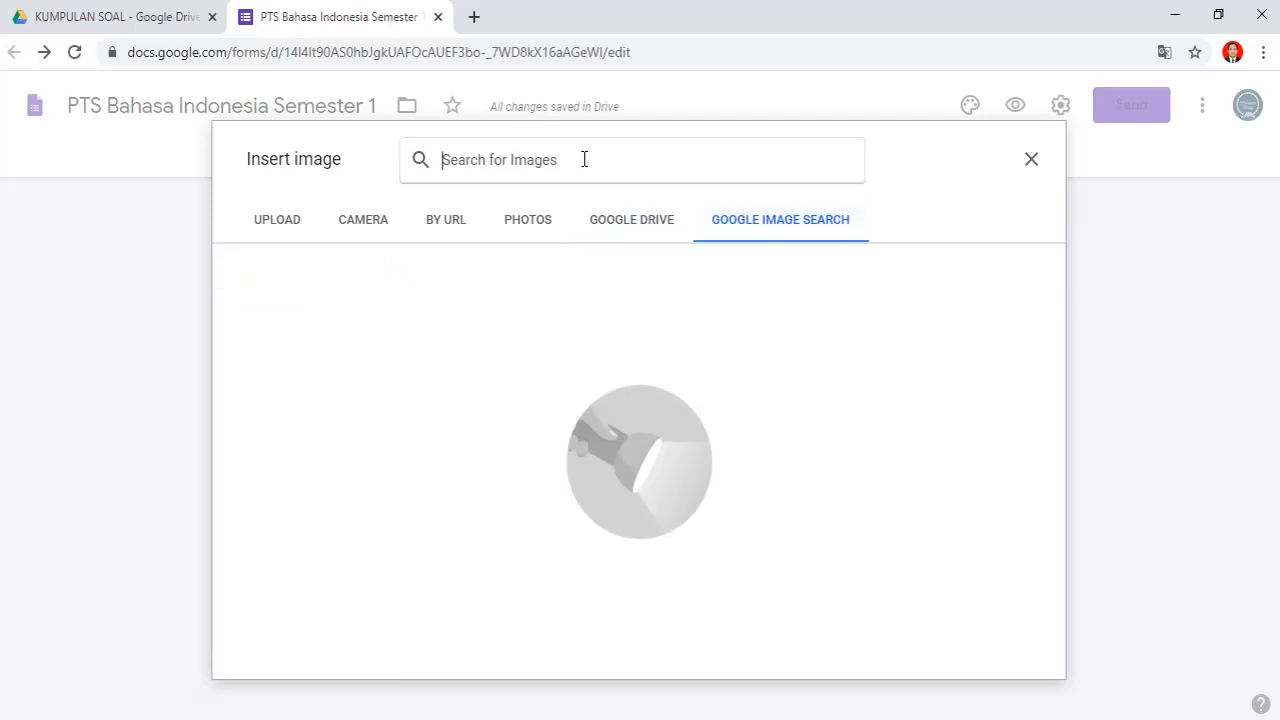
text(comput)
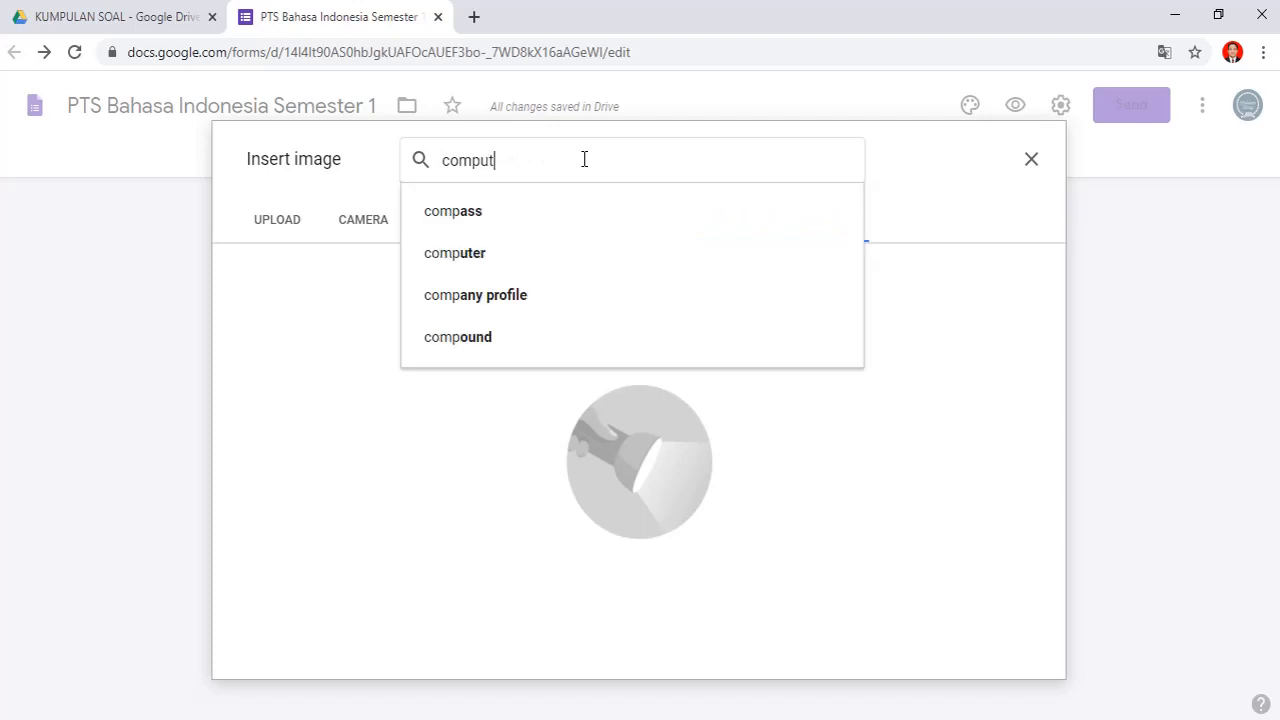
text(r)
key(BackSpace)
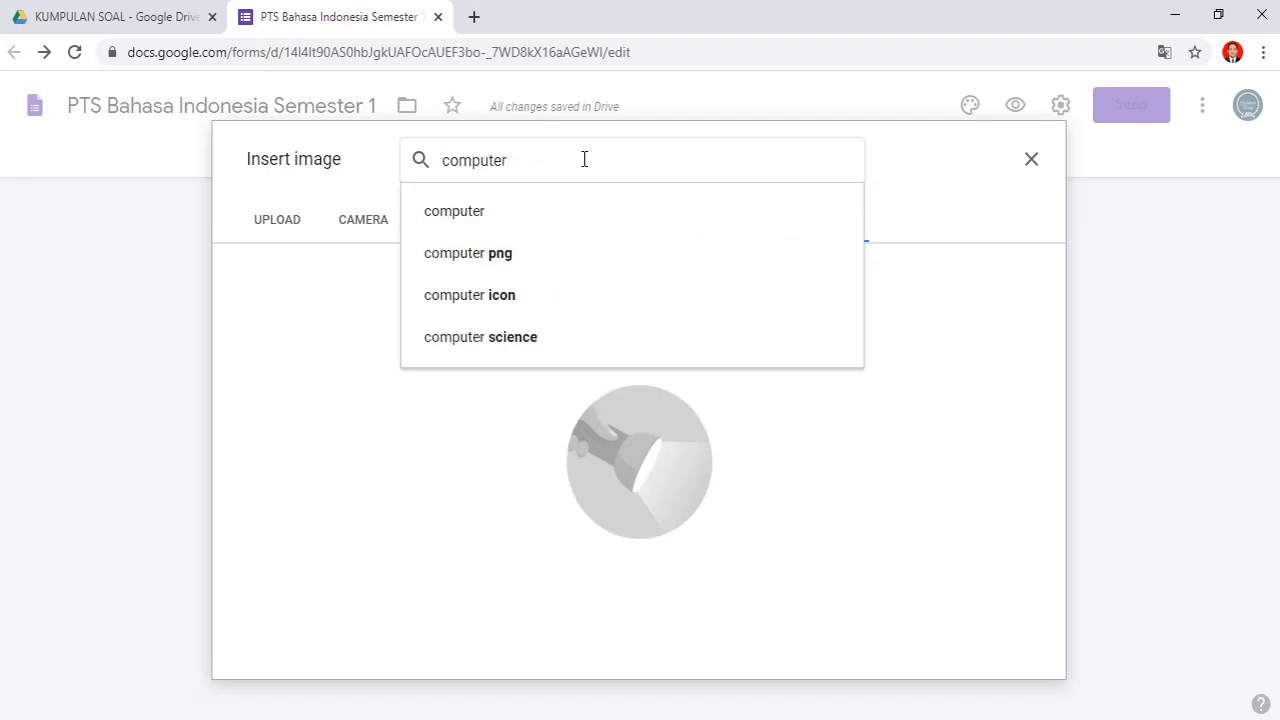
key(Return)
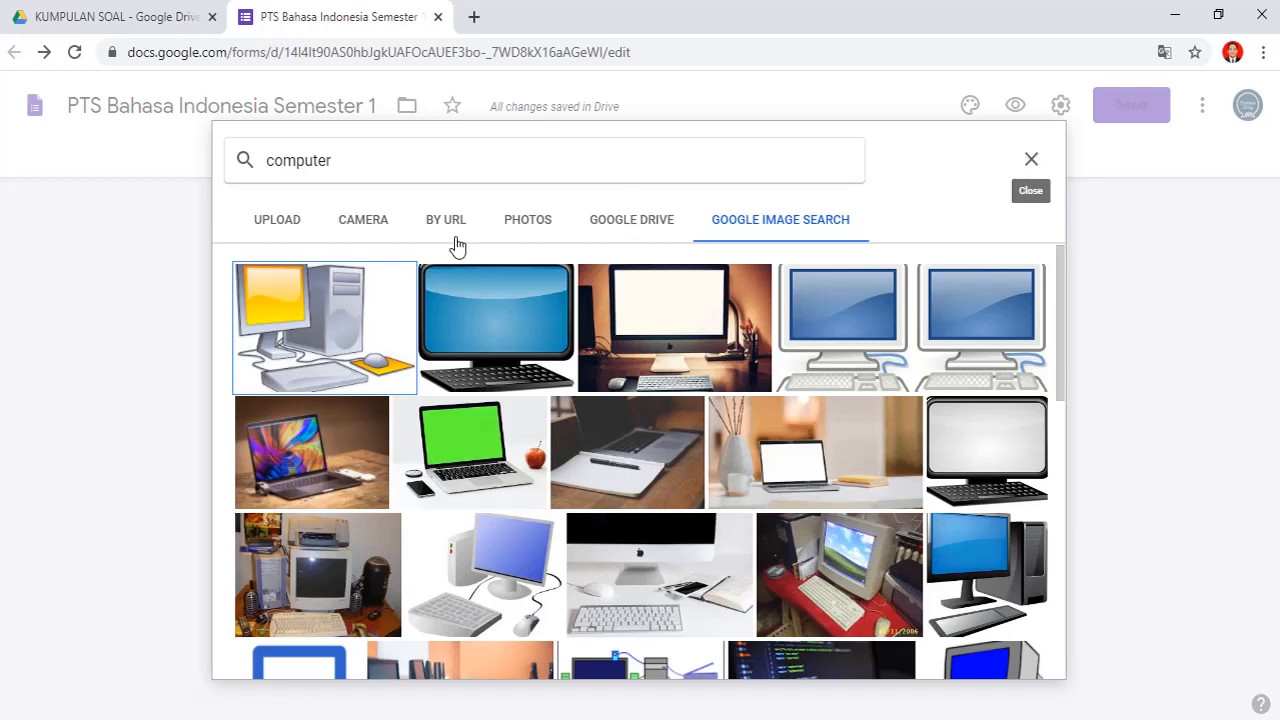
click(276, 227)
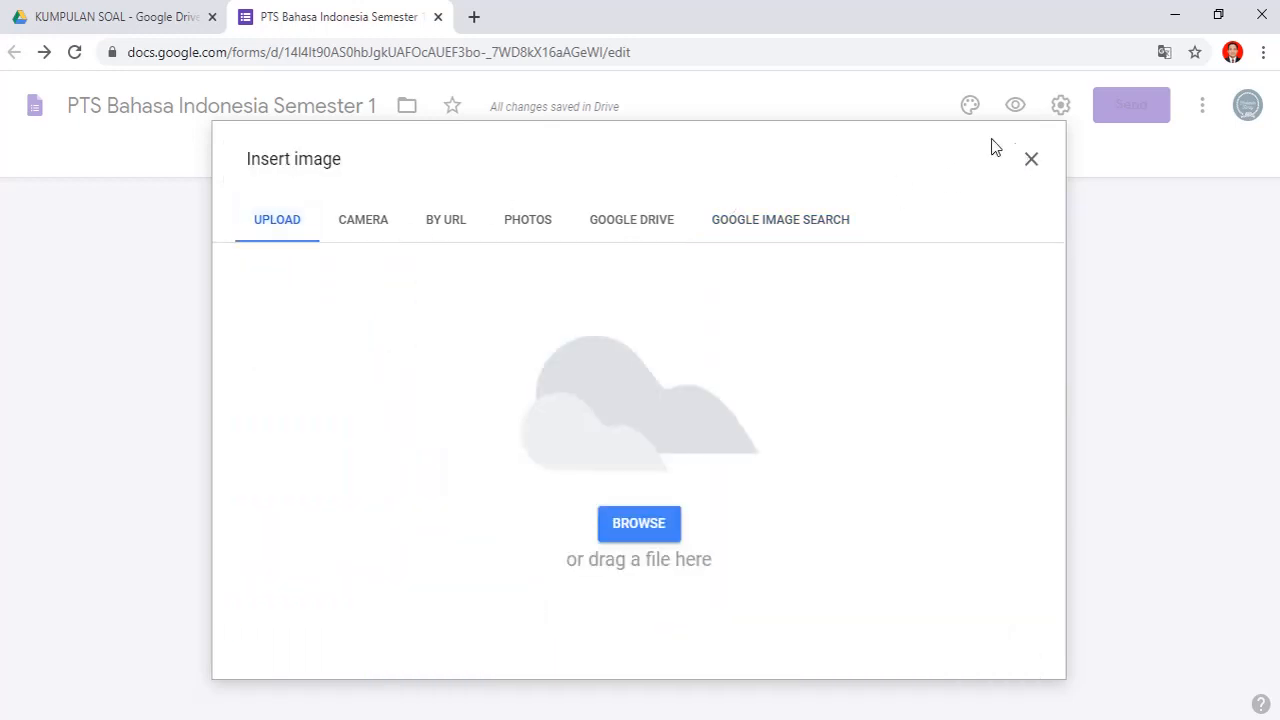
click(1030, 161)
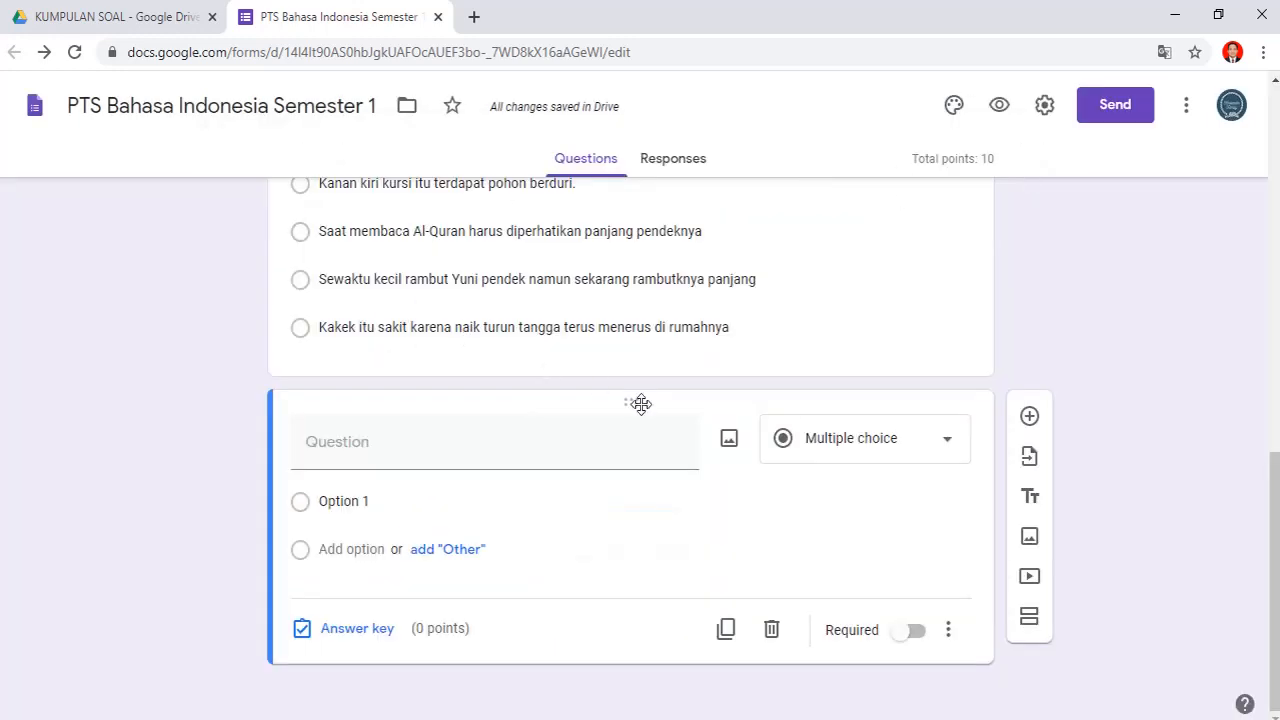
- Switch to the Word document and look through questions 3 to 7 for one with a boxed paragraph
mouse_move(573, 718)
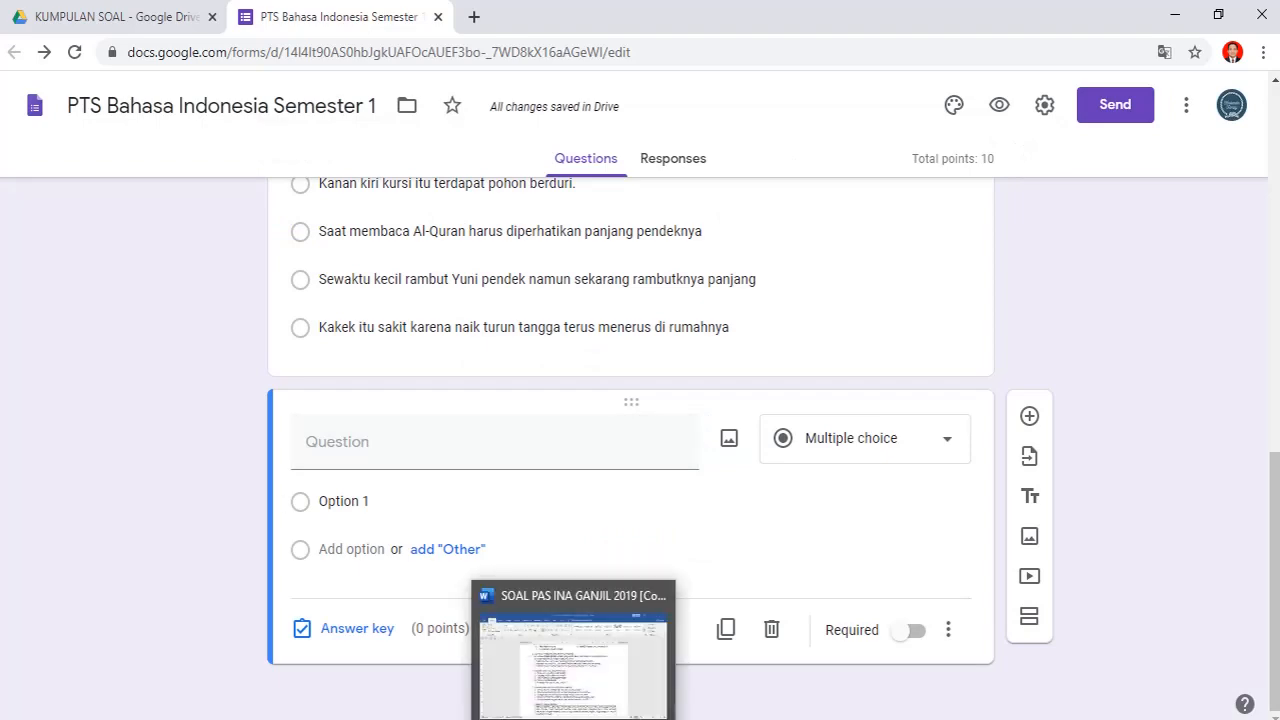
click(571, 694)
drag(387, 297, 440, 367)
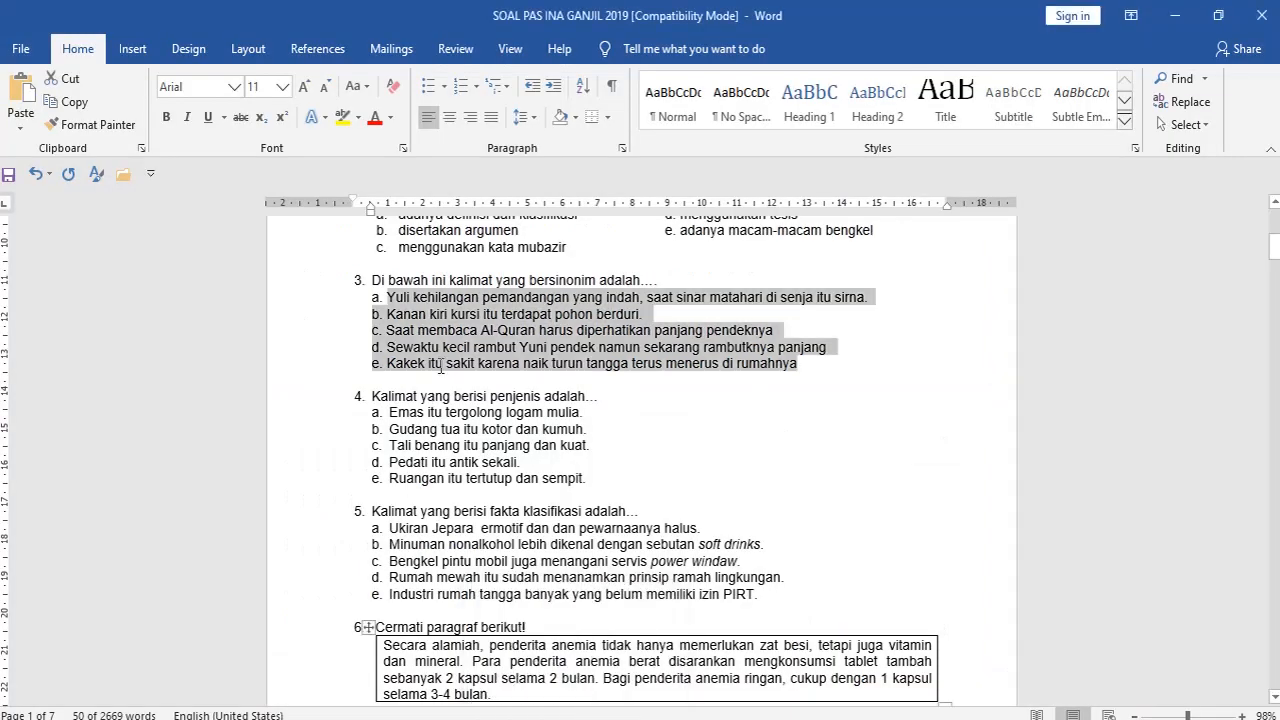
click(641, 429)
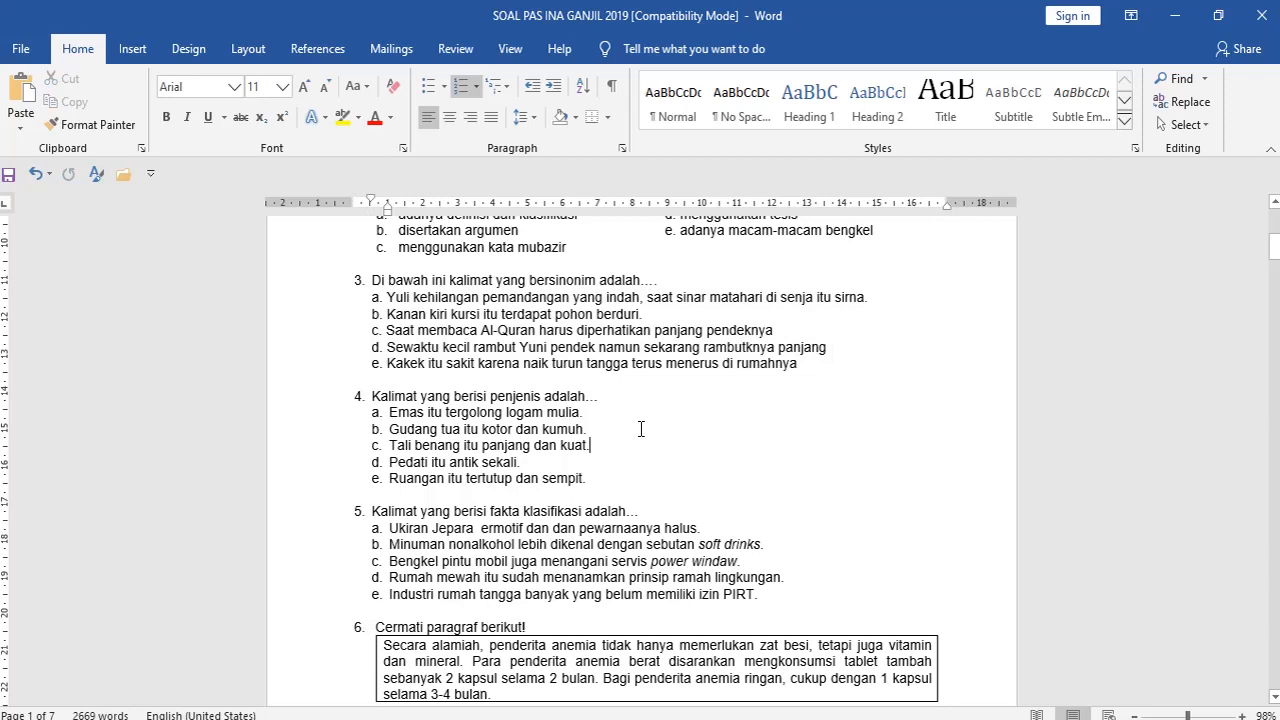
key(Down)
key(Down)
key(Down)
key(Down)
key(Down)
key(Down)
key(Down)
key(Down)
key(Down)
key(Down)
key(Down)
key(Down)
key(Down)
key(Down)
key(Down)
key(Down)
key(Down)
key(Down)
key(Down)
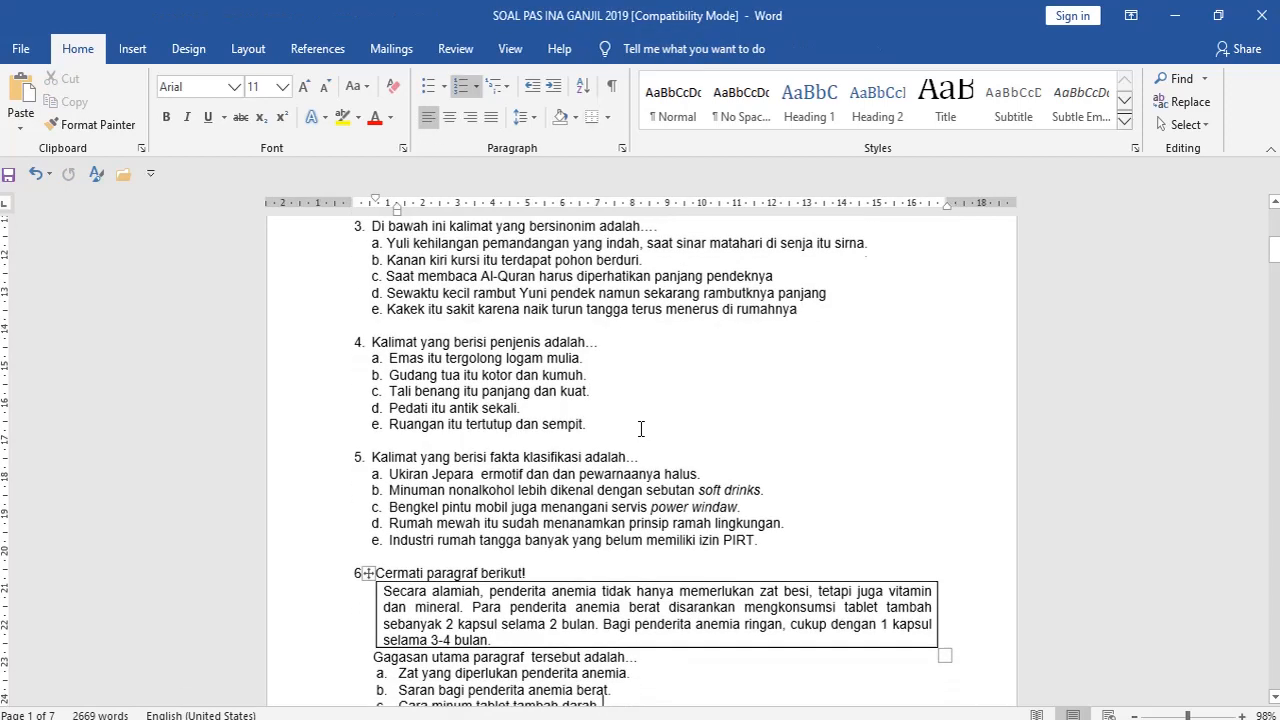
key(Down)
key(Down)
key(Down)
key(Down)
key(Down)
key(Down)
key(Down)
key(Down)
key(Down)
key(Down)
key(Down)
key(Down)
key(Down)
key(Down)
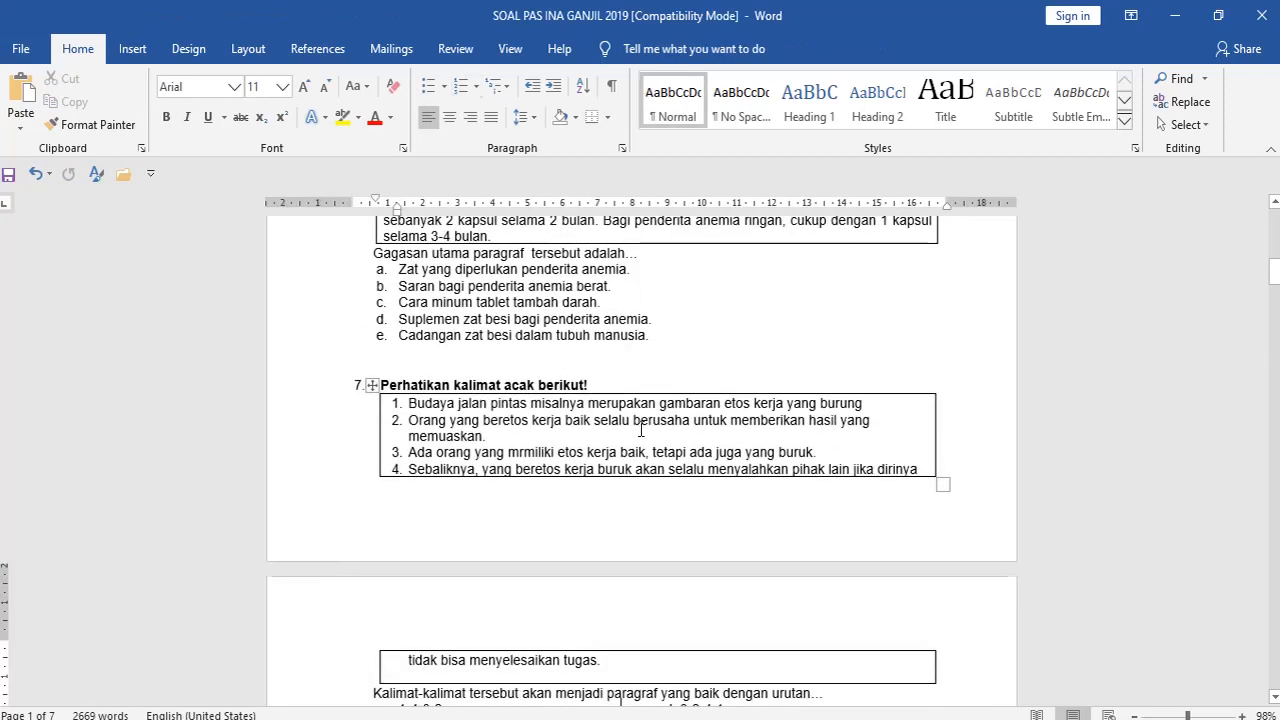
key(Down)
key(Down)
key(Up)
key(Up)
key(Up)
key(Up)
key(Up)
key(Up)
key(Up)
key(Up)
key(Up)
key(Up)
key(Up)
key(Up)
key(Up)
key(Up)
key(Up)
key(Up)
key(Up)
key(Up)
key(Up)
key(Up)
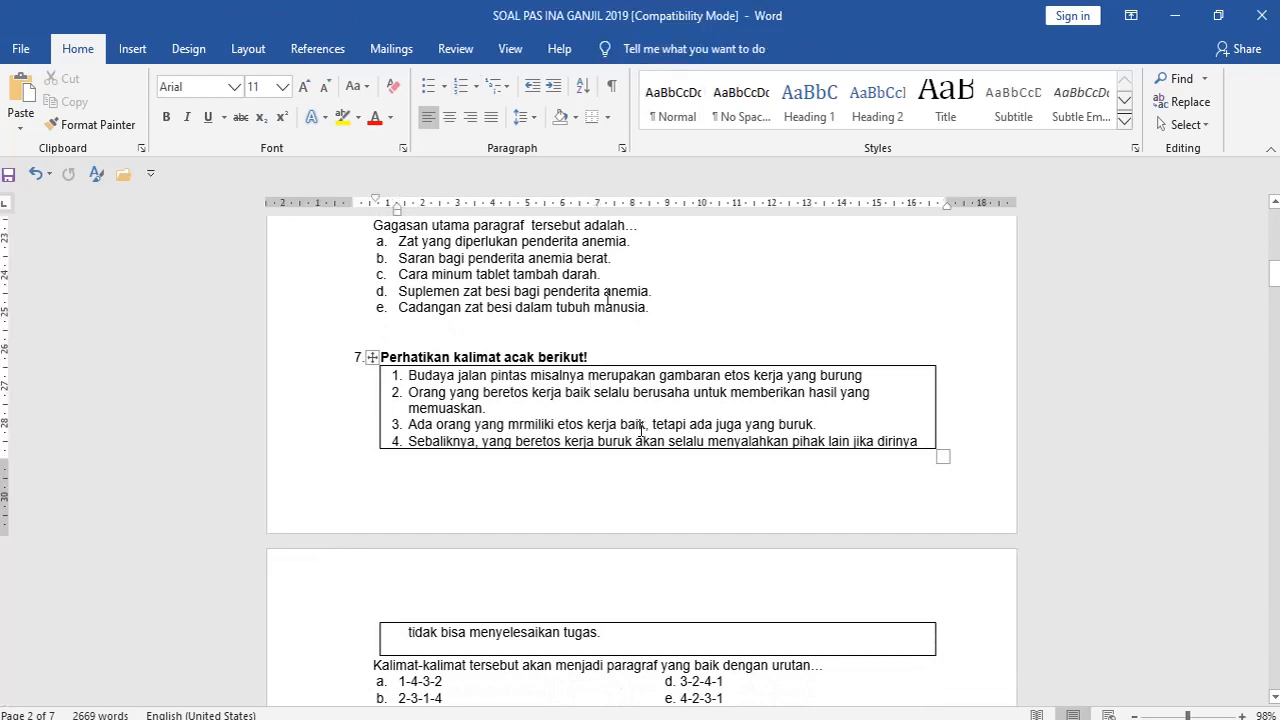
key(Up)
key(Up)
key(Up)
key(Up)
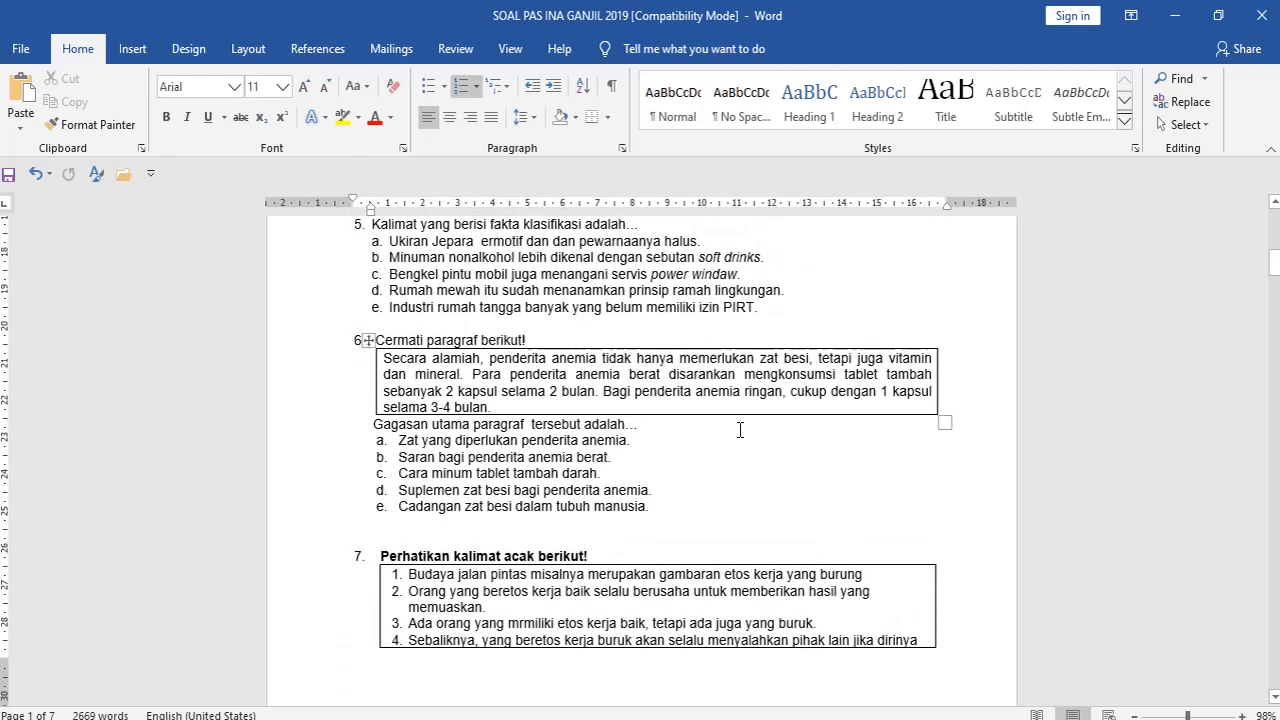
- Search Windows for Snipping Tool, open it over the Word document and reposition its window
click(816, 478)
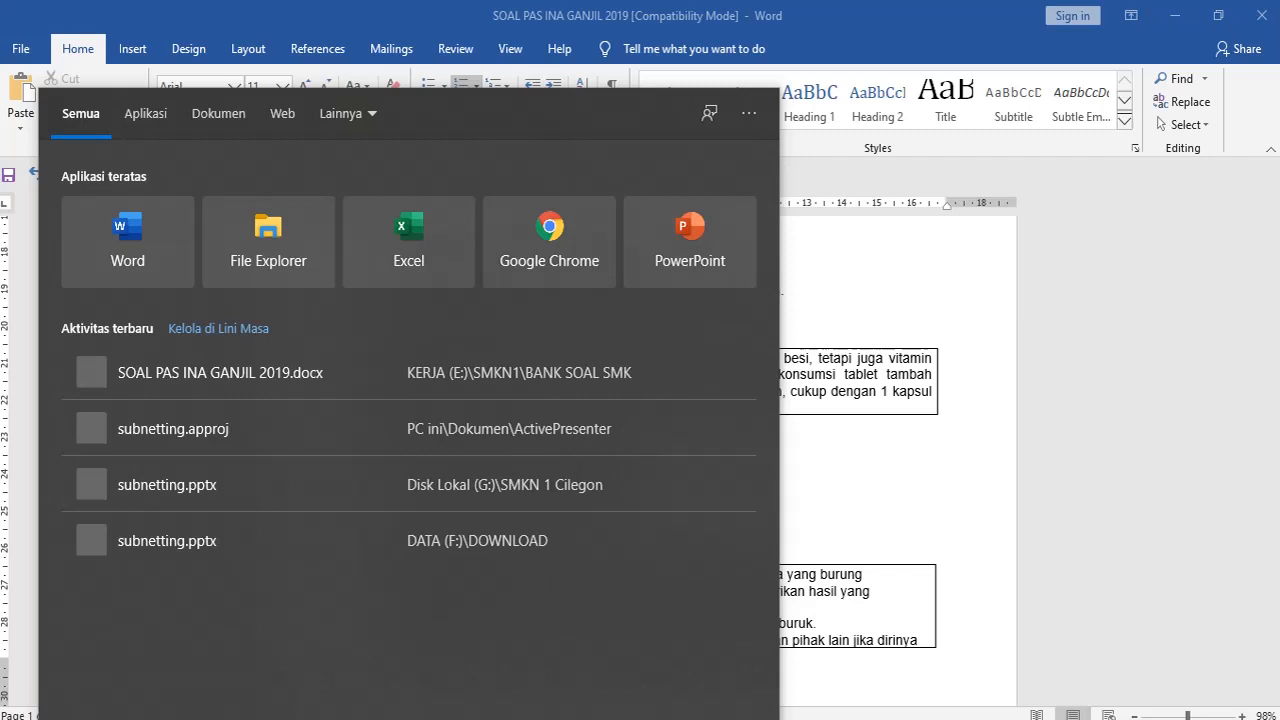
text(sni)
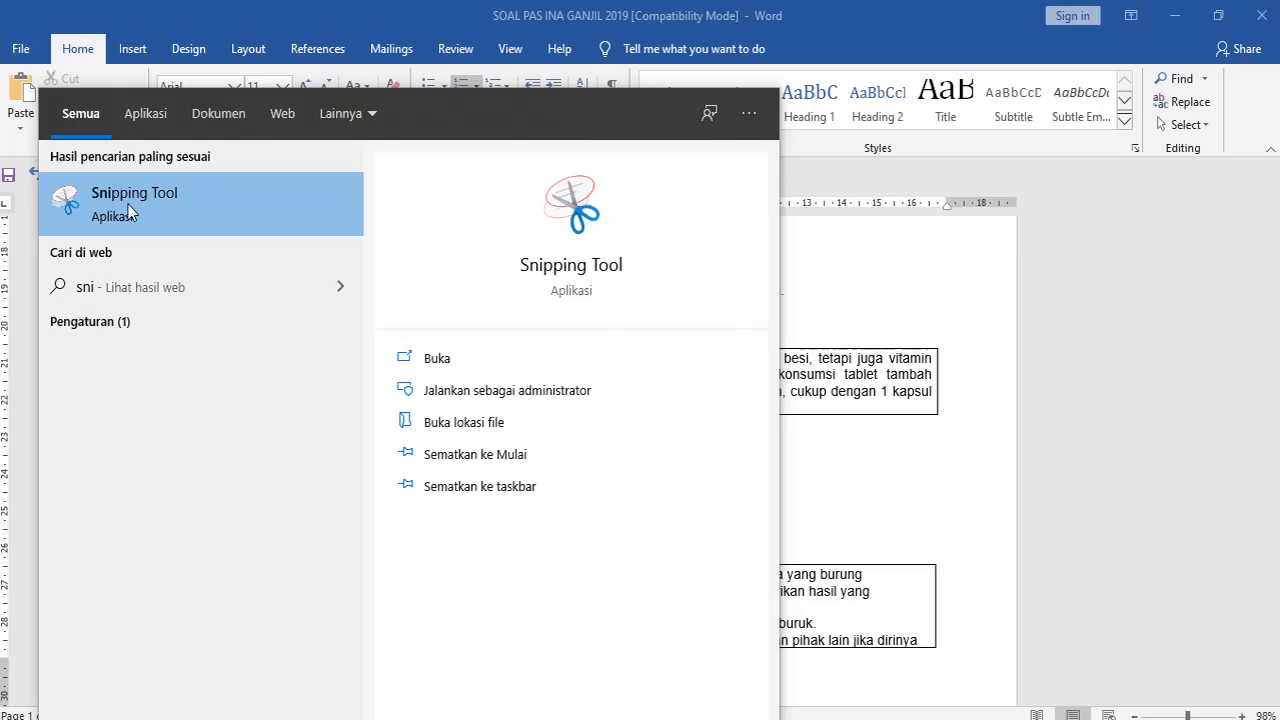
click(128, 204)
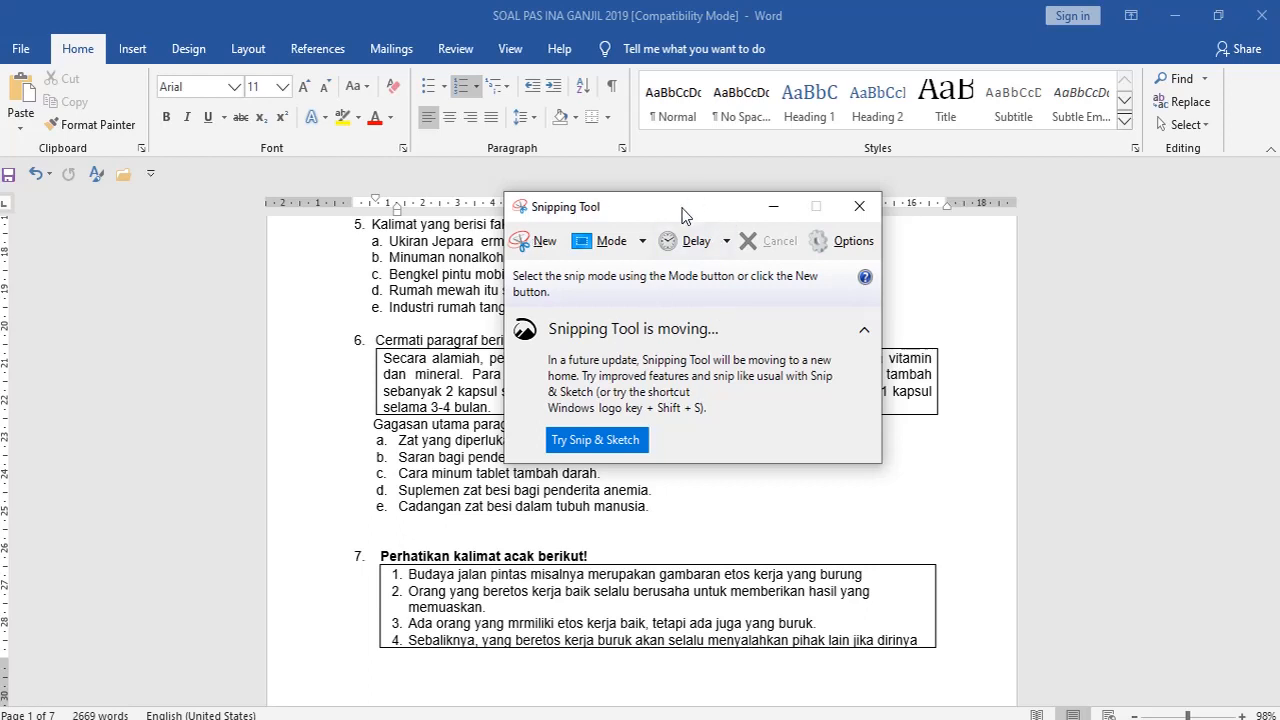
drag(680, 207, 821, 265)
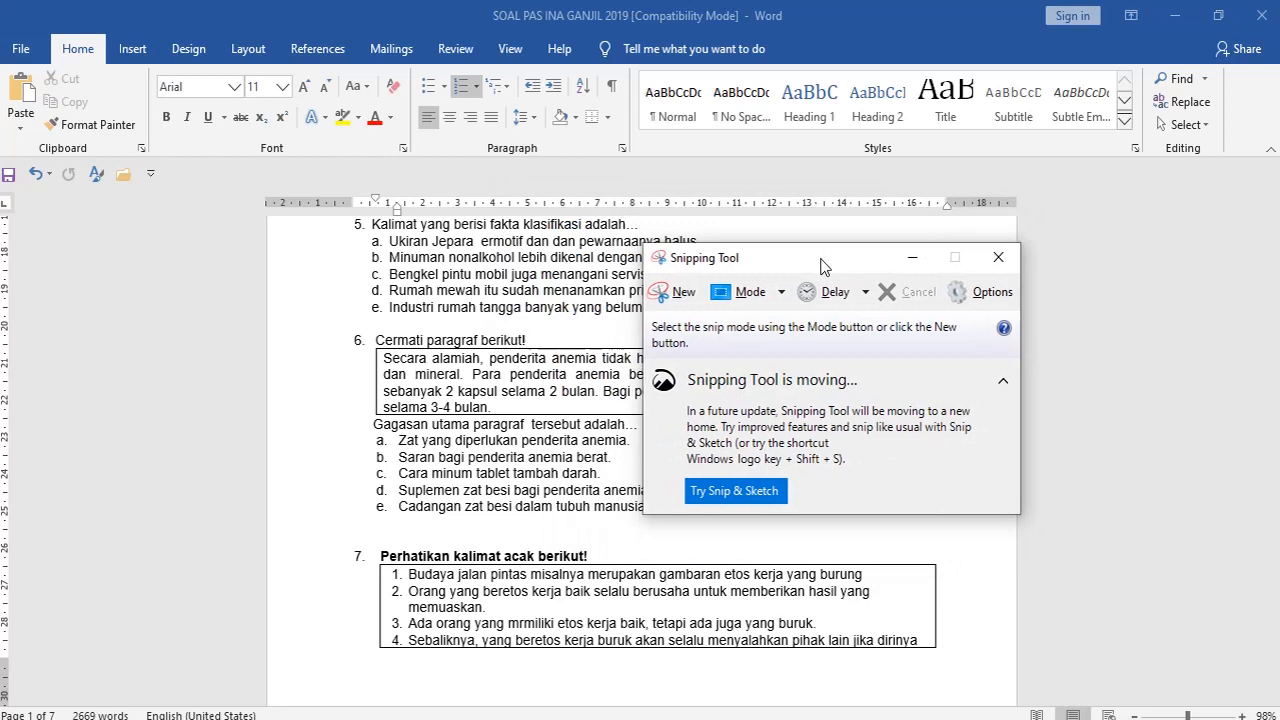
- Capture a new snip of question 6 from "Cermati paragraf berikut!" through "Gagasan utama paragraf tersebut adalah…", including the boxed paragraph and excluding the answer options
click(665, 298)
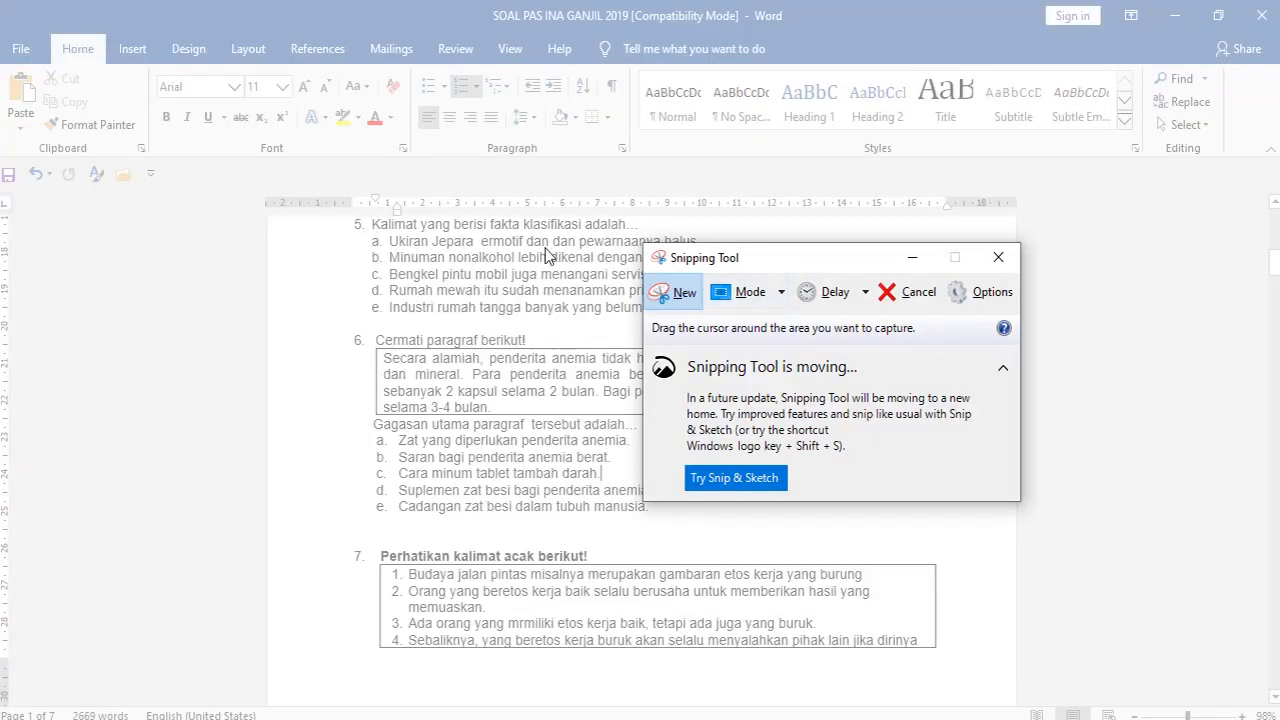
drag(743, 258, 912, 66)
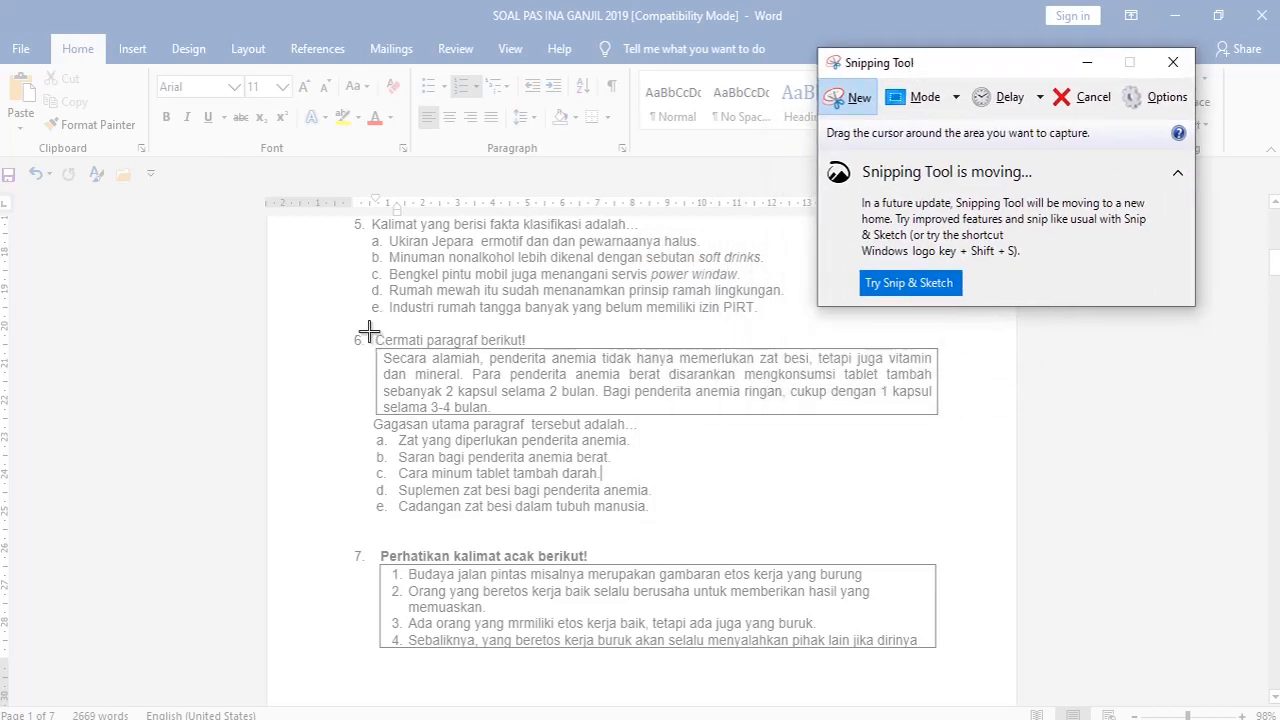
drag(369, 331, 946, 434)
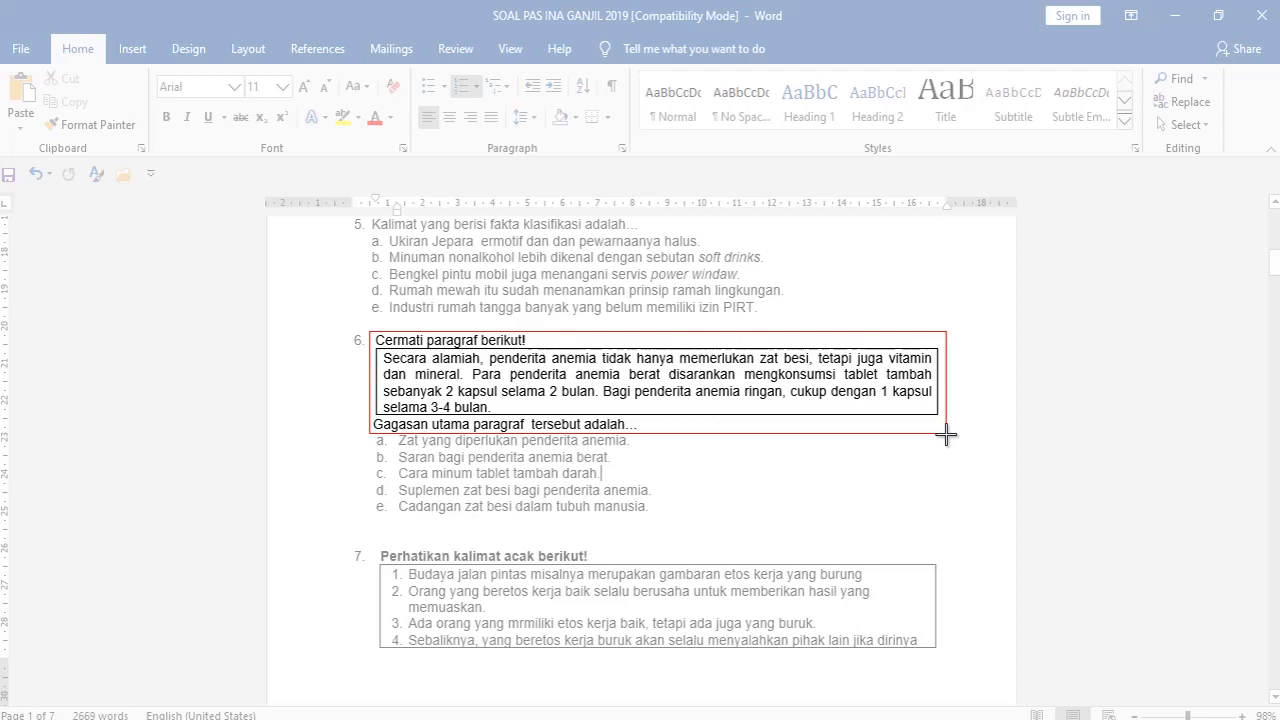
drag(946, 434, 946, 434)
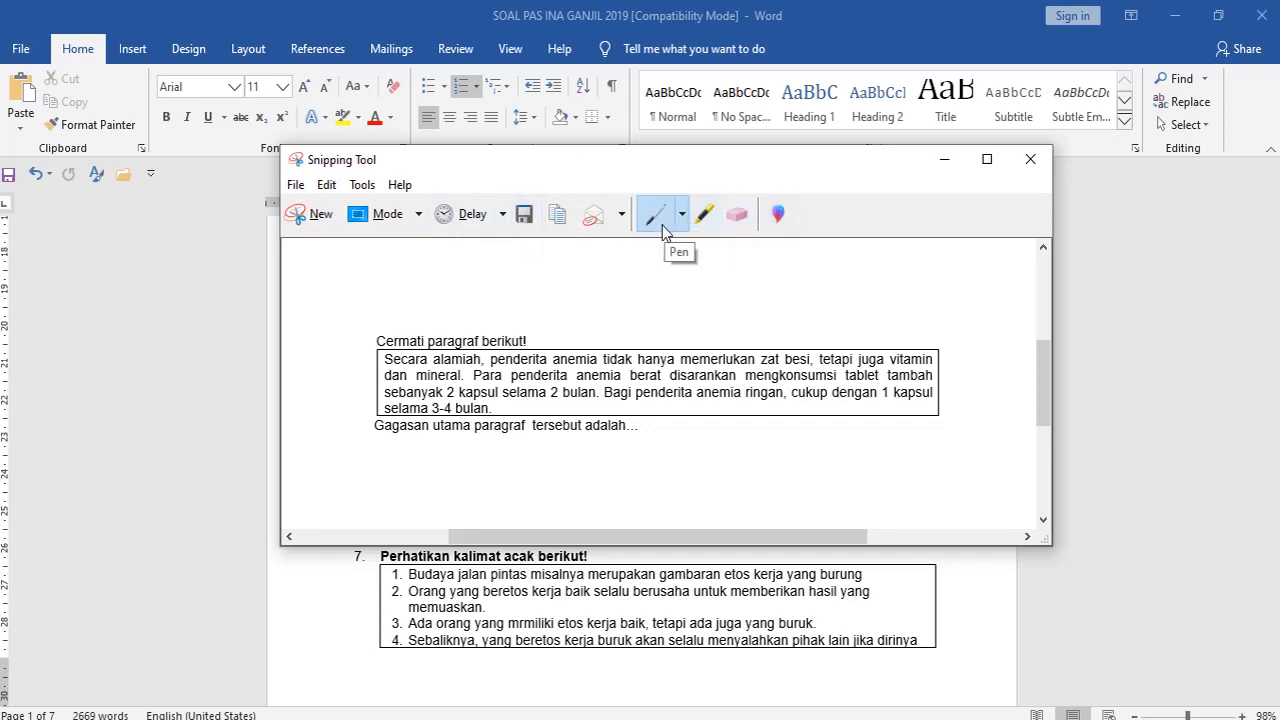
- Save the snip as a PNG named "soal no 6" in the Gambar folder
click(525, 215)
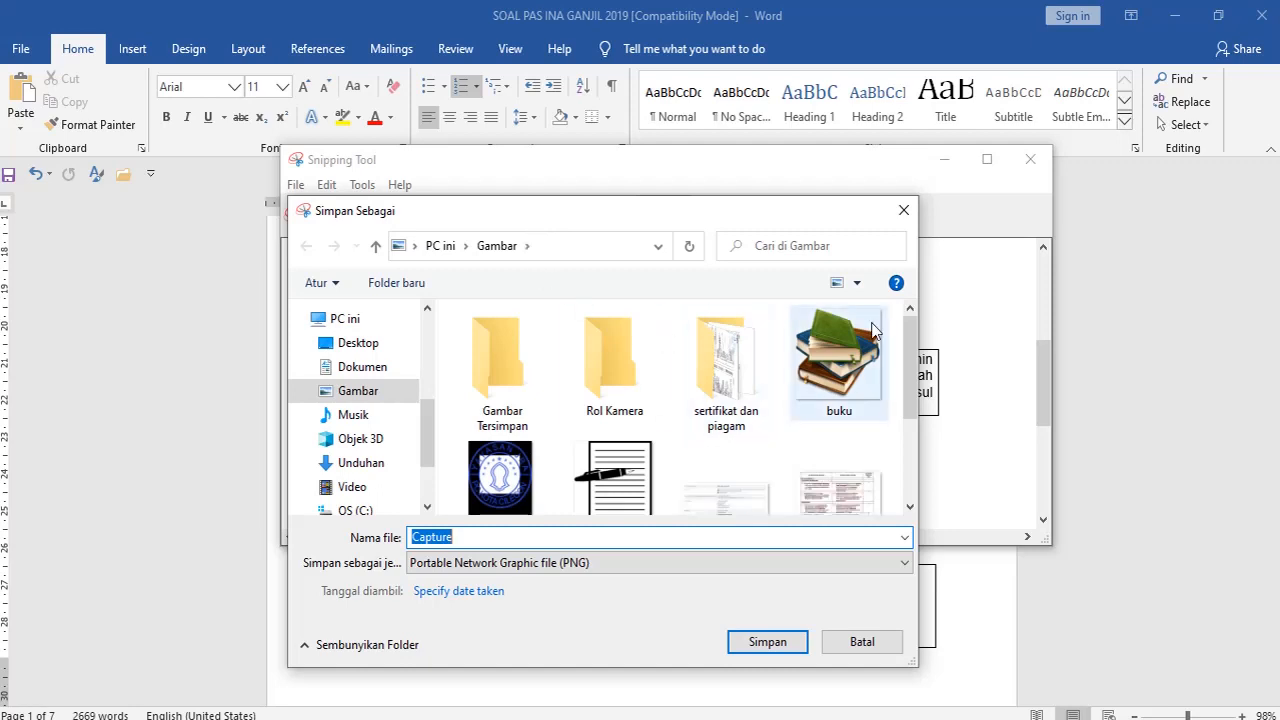
drag(908, 378, 908, 460)
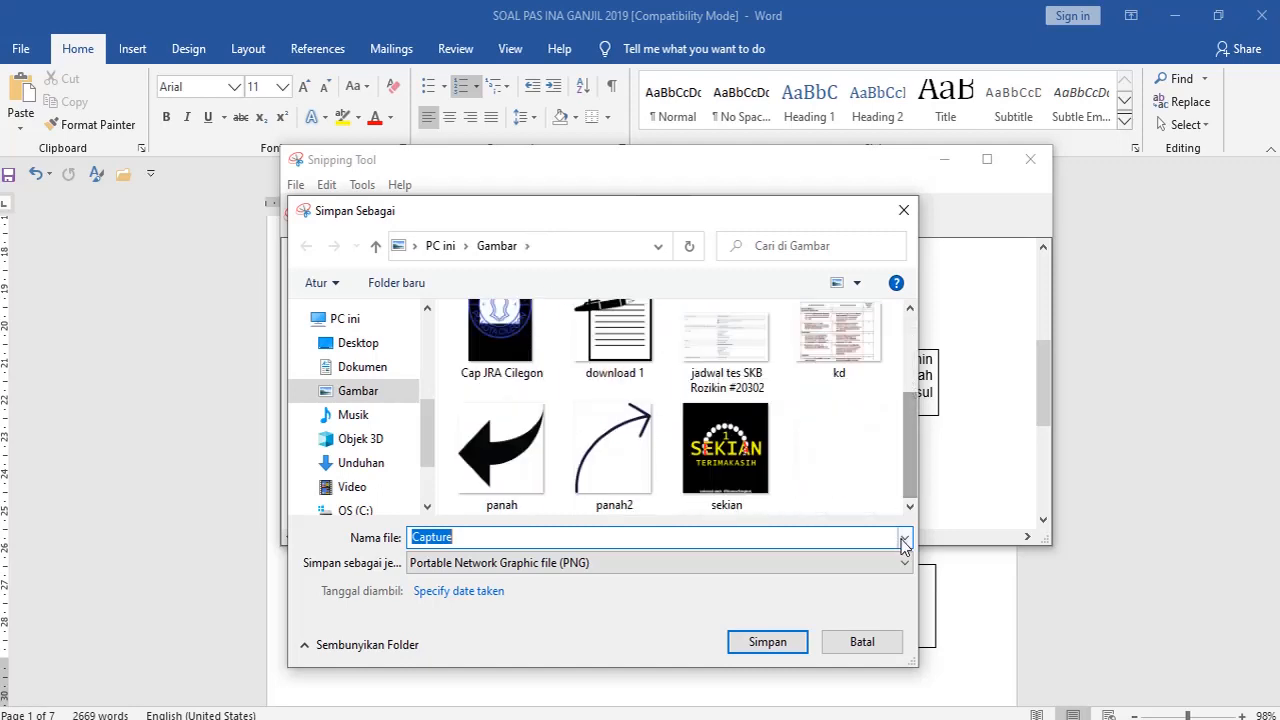
text(soa)
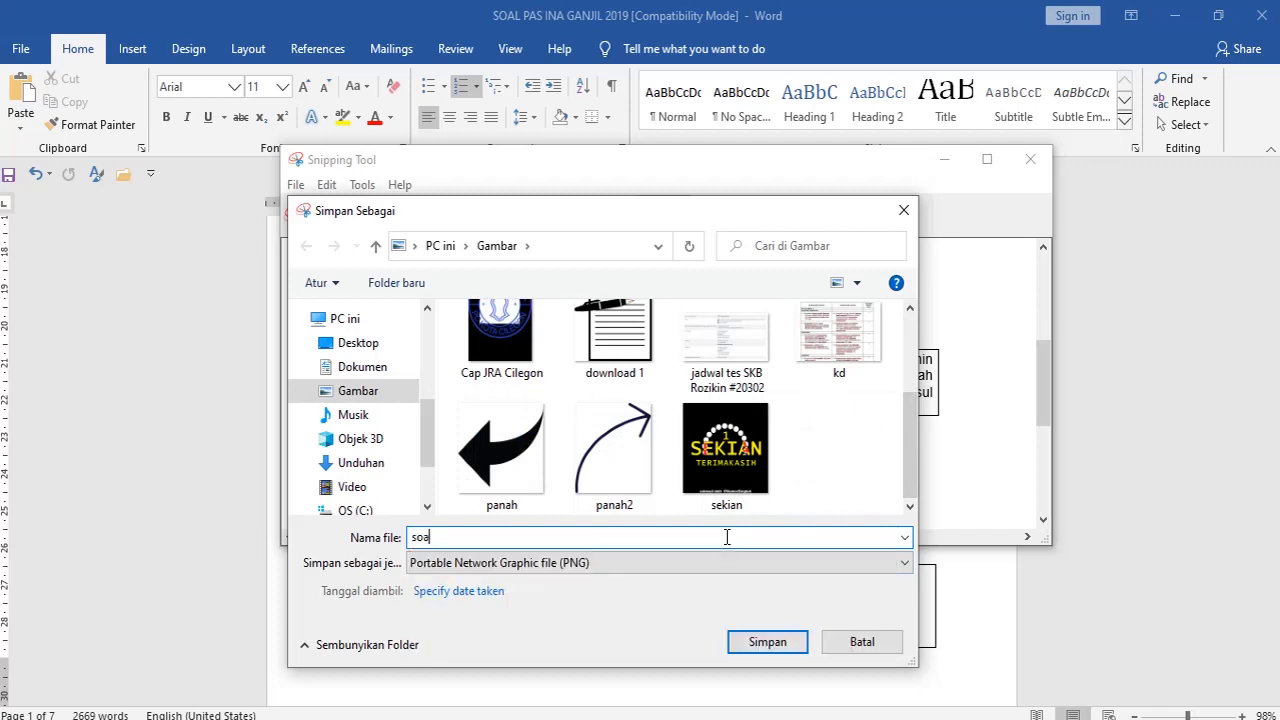
text(l no 6)
click(788, 651)
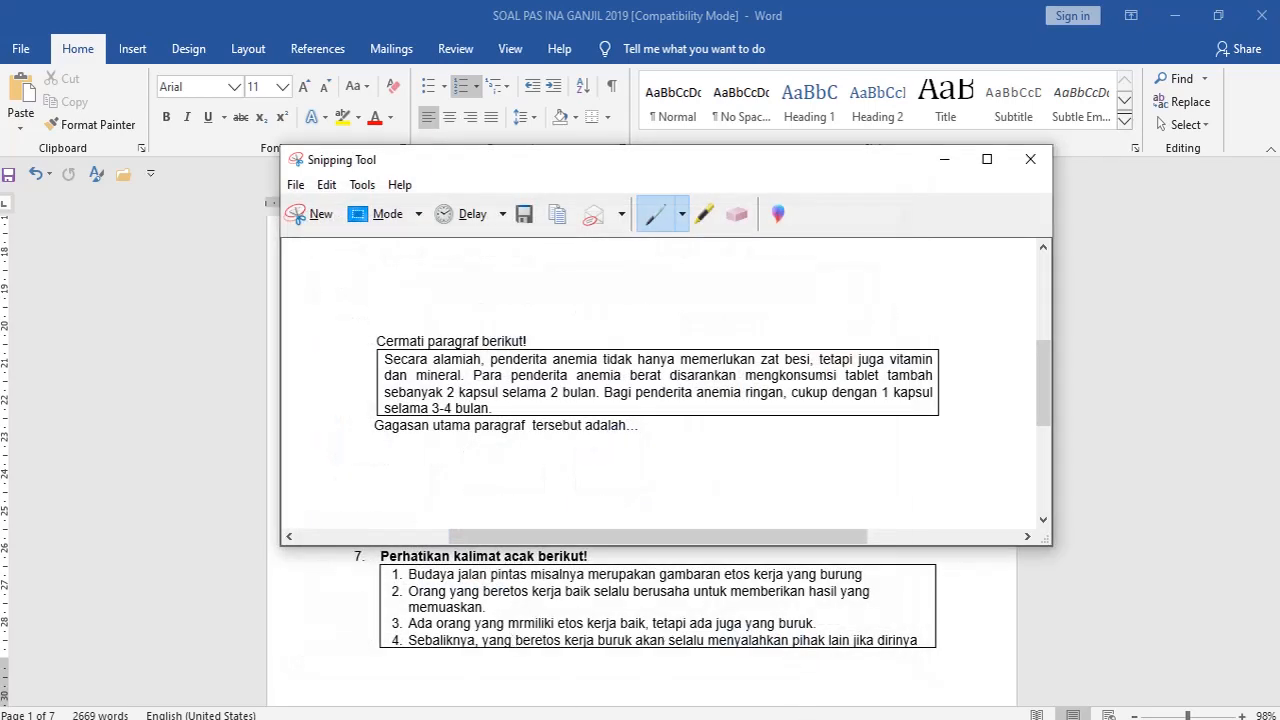
- Switch to the Google Forms quiz and upload "soal no 6" from the Gambar folder as the new question's image
click(530, 718)
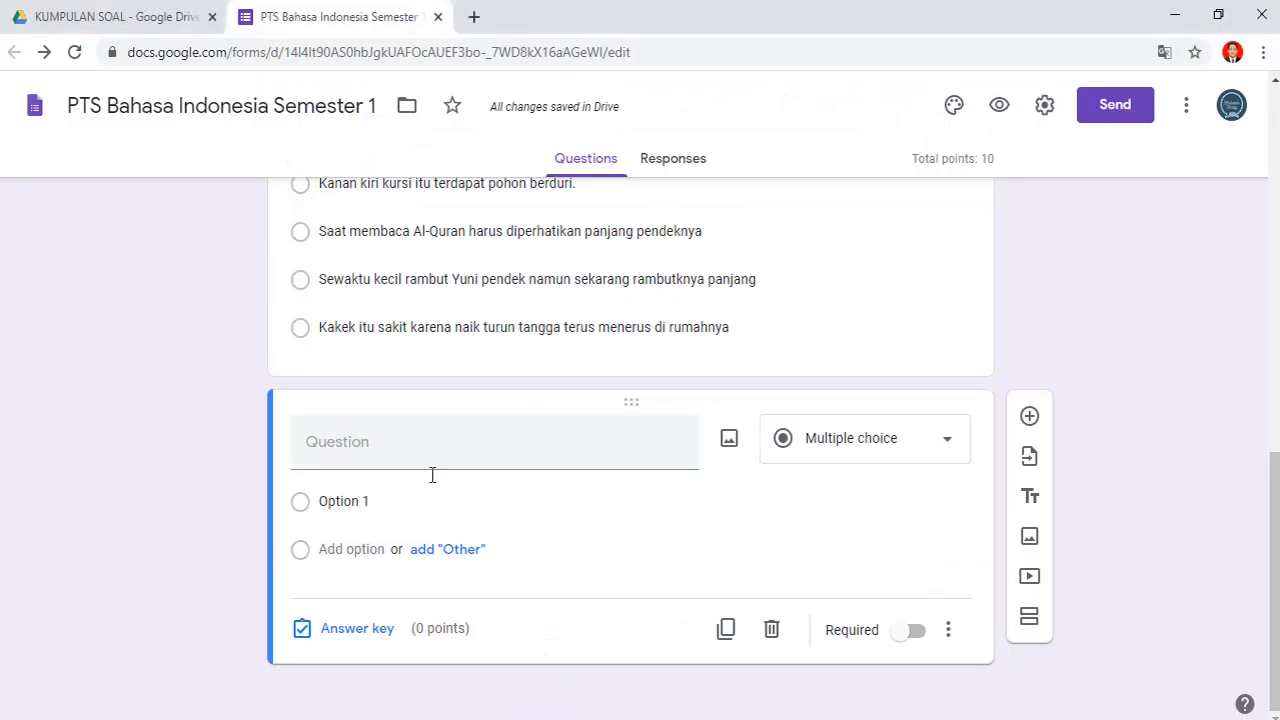
click(729, 440)
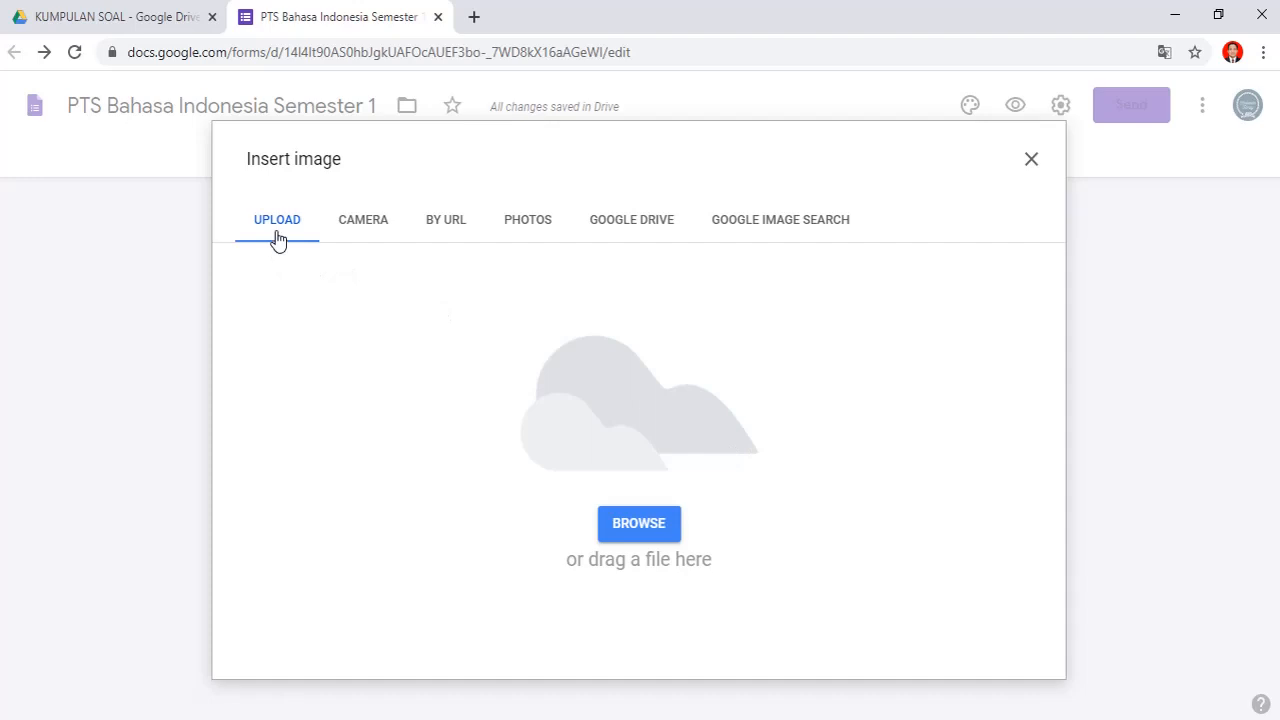
click(638, 526)
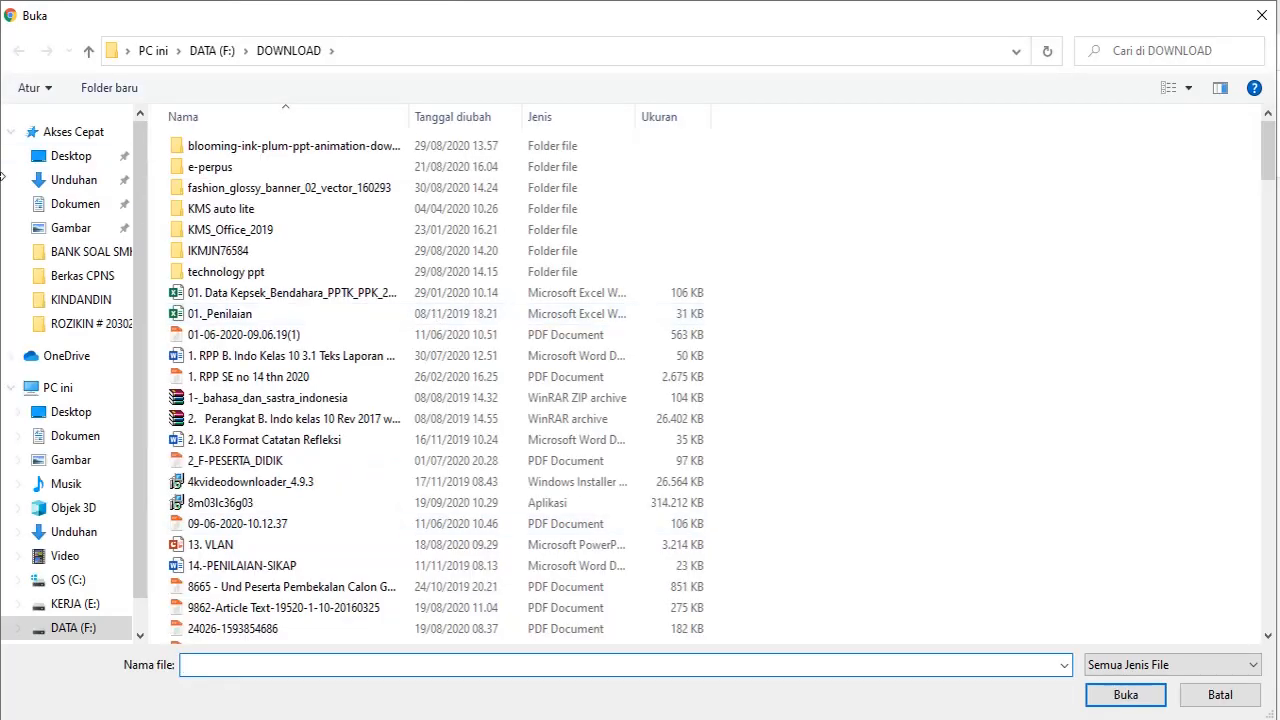
click(92, 232)
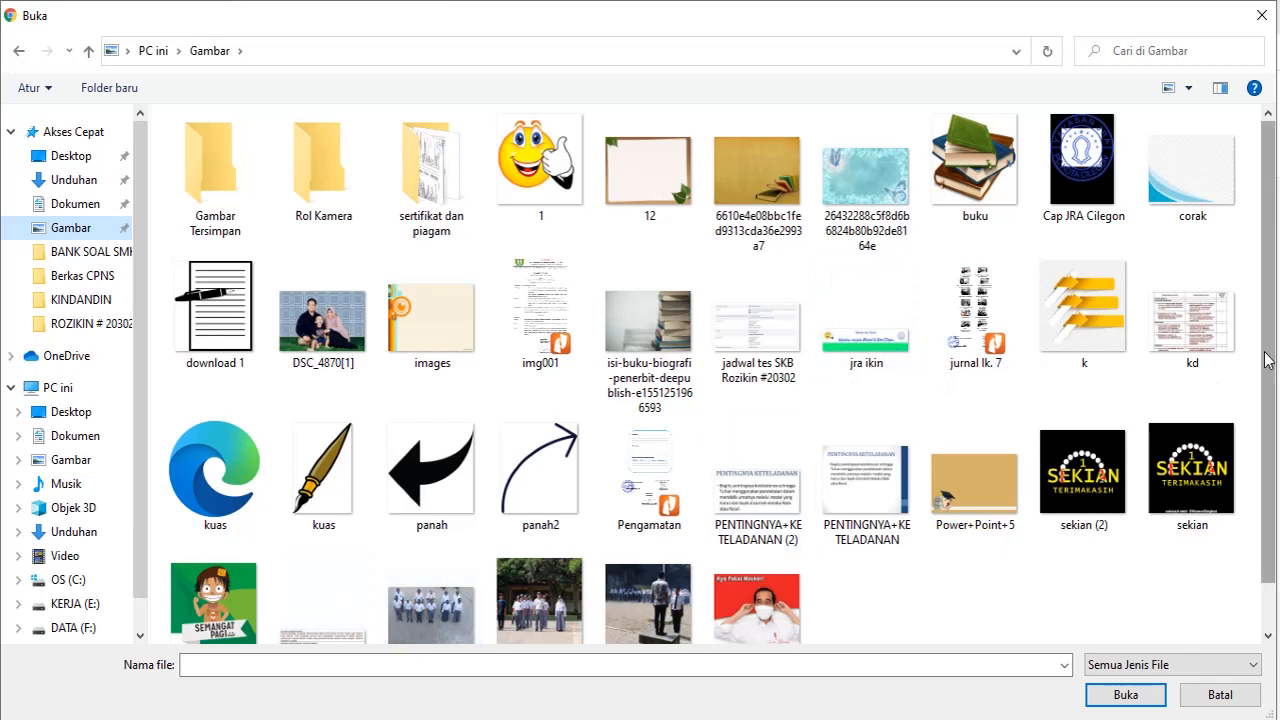
scroll(1268, 362, down, 1)
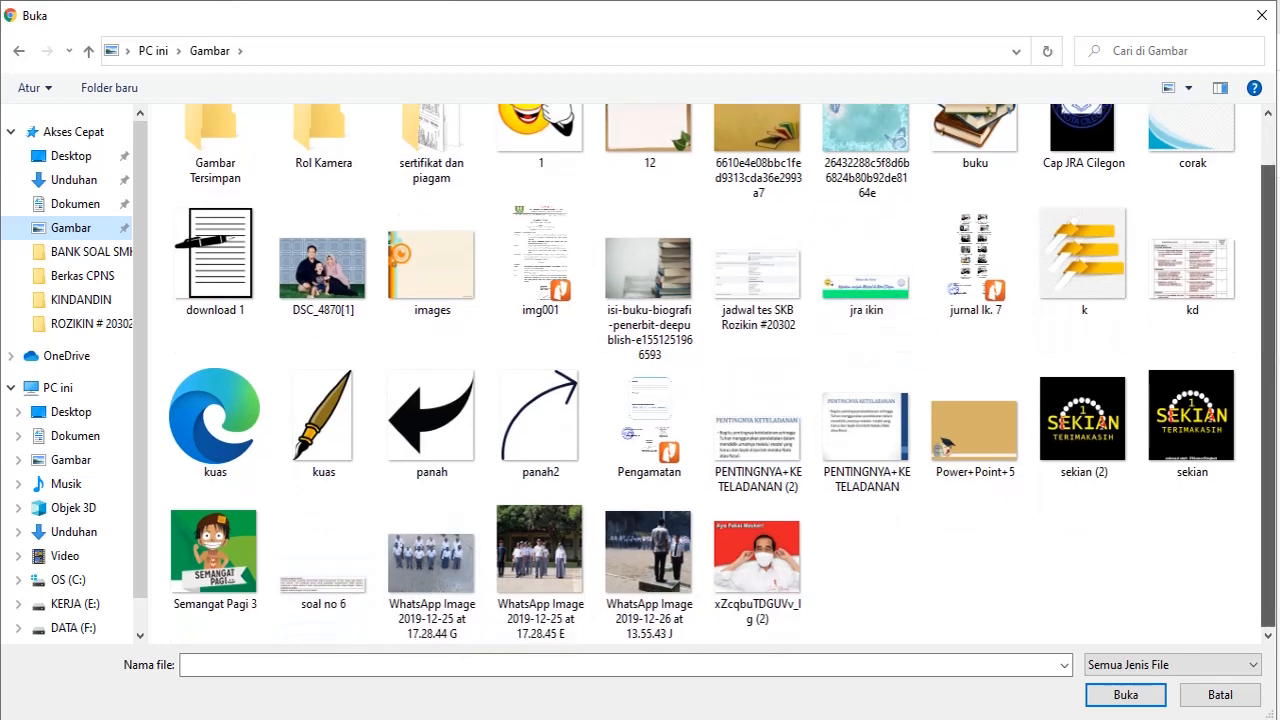
click(360, 565)
double_click(361, 565)
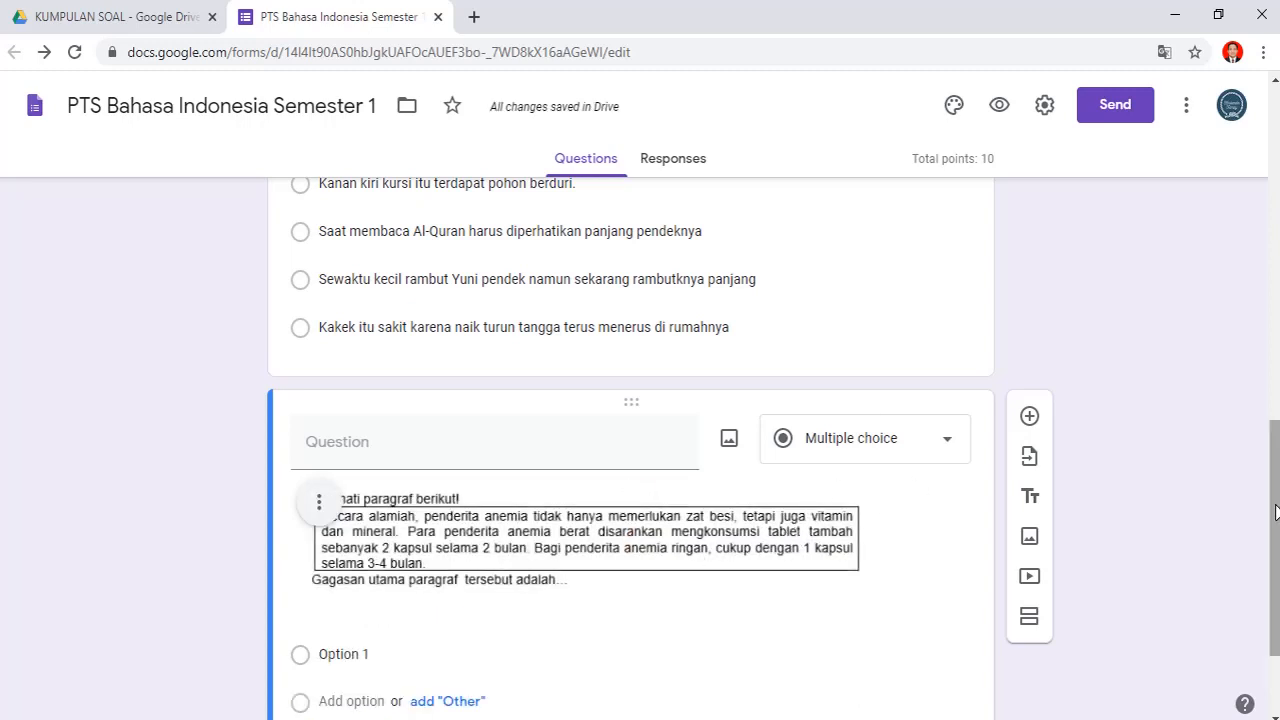
- Copy the five answer choices of question 6 from Word and paste them as the options of the image question
drag(1273, 512, 1273, 566)
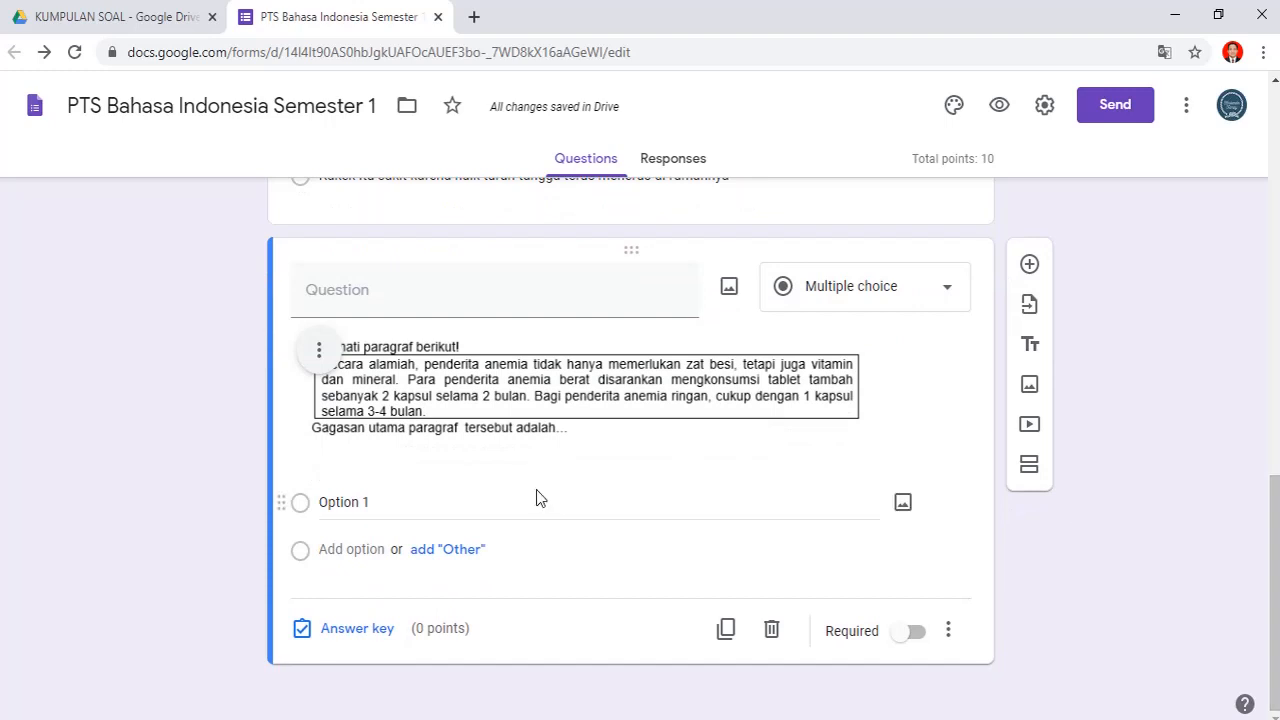
click(373, 496)
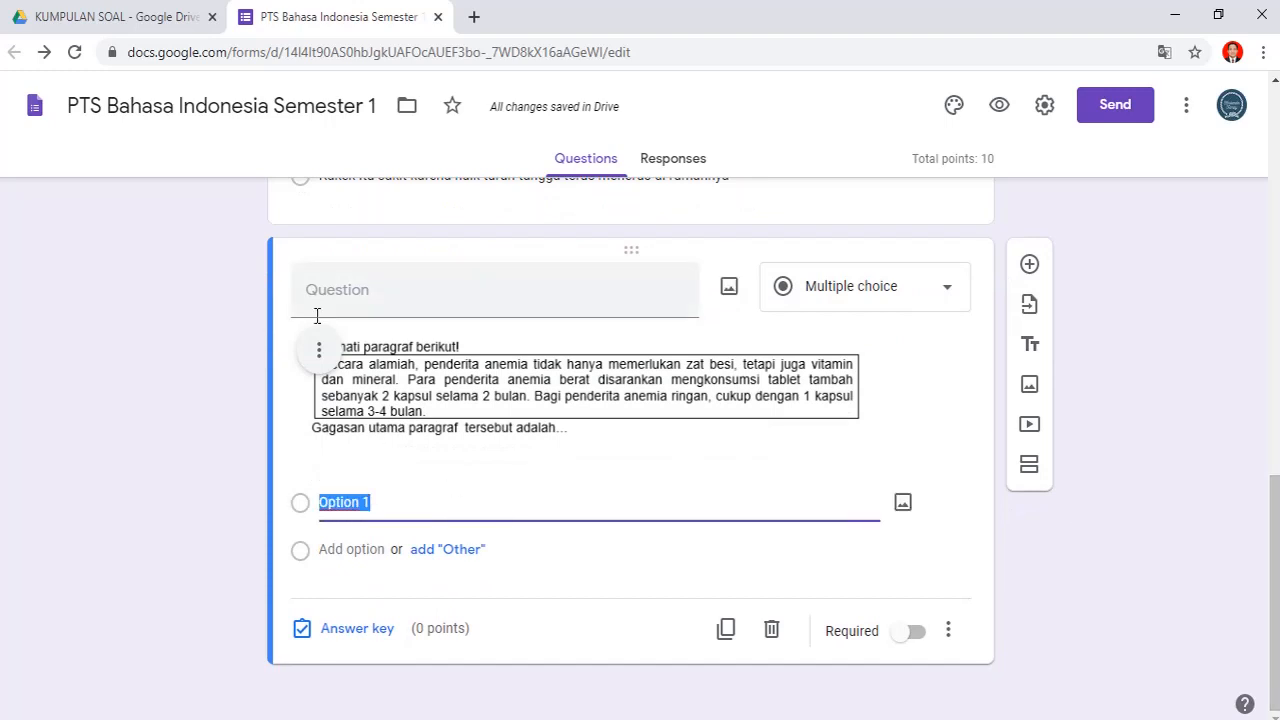
click(337, 290)
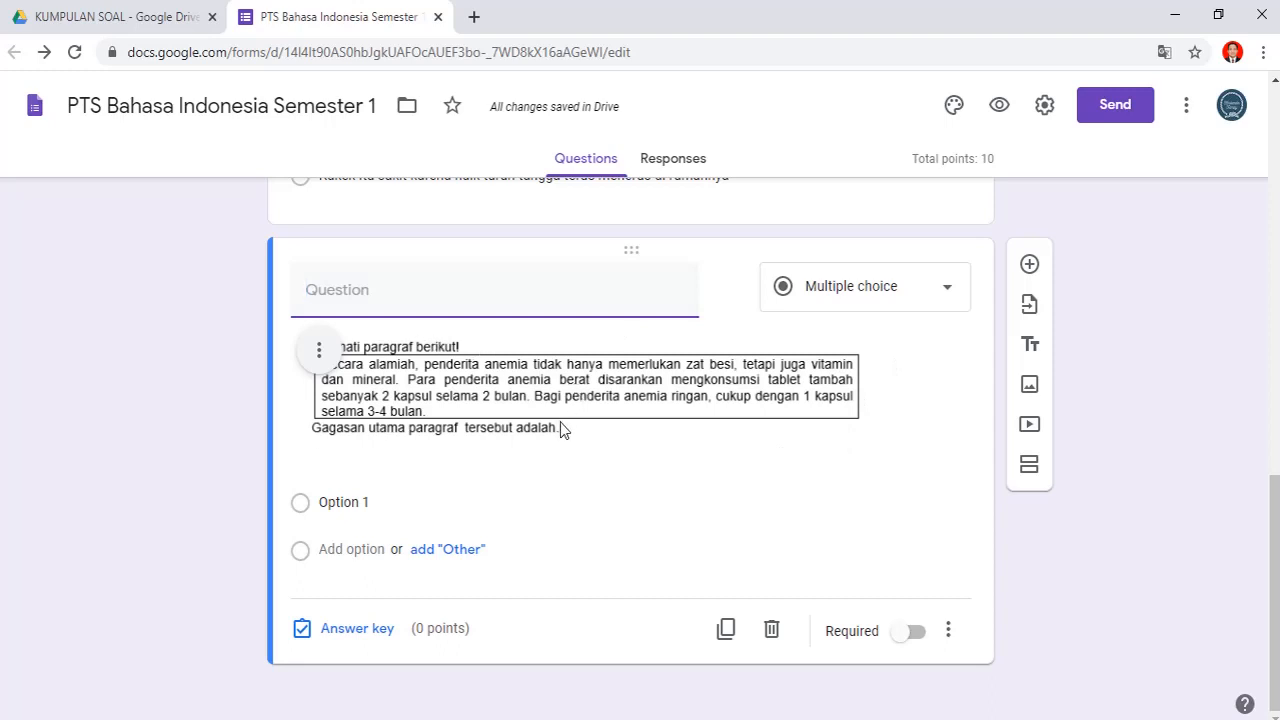
click(348, 501)
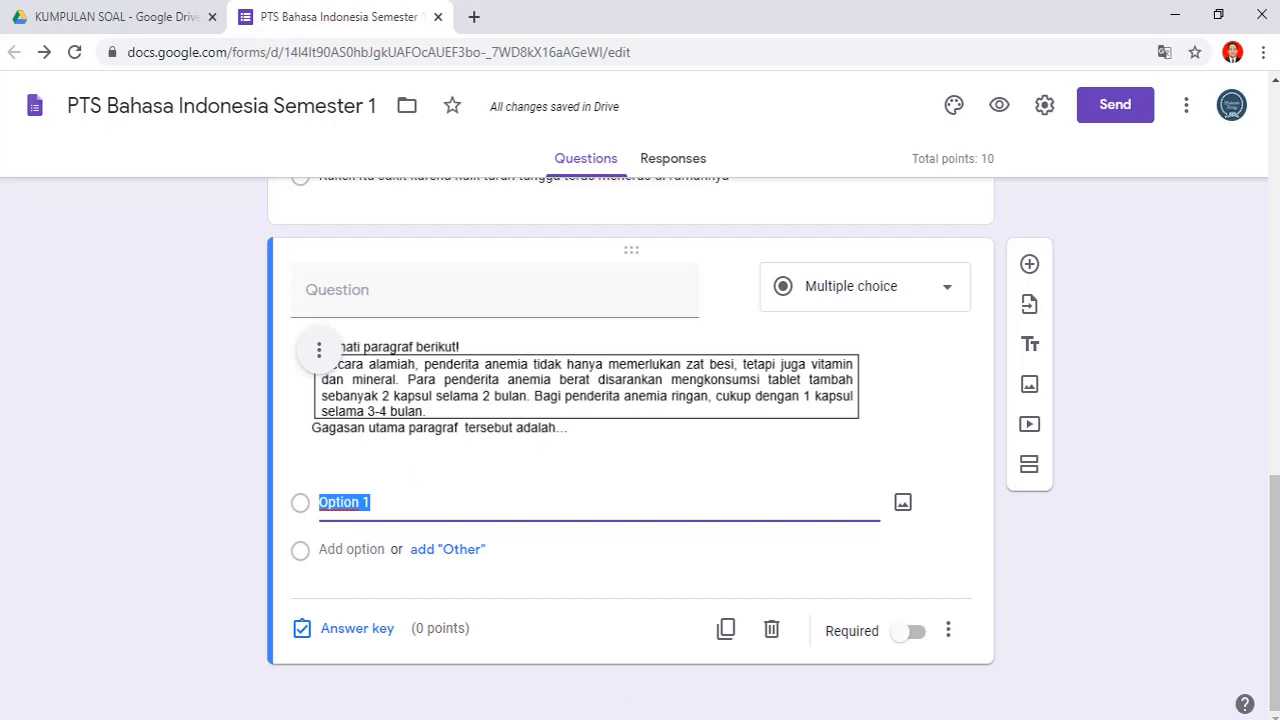
key(alt+Tab)
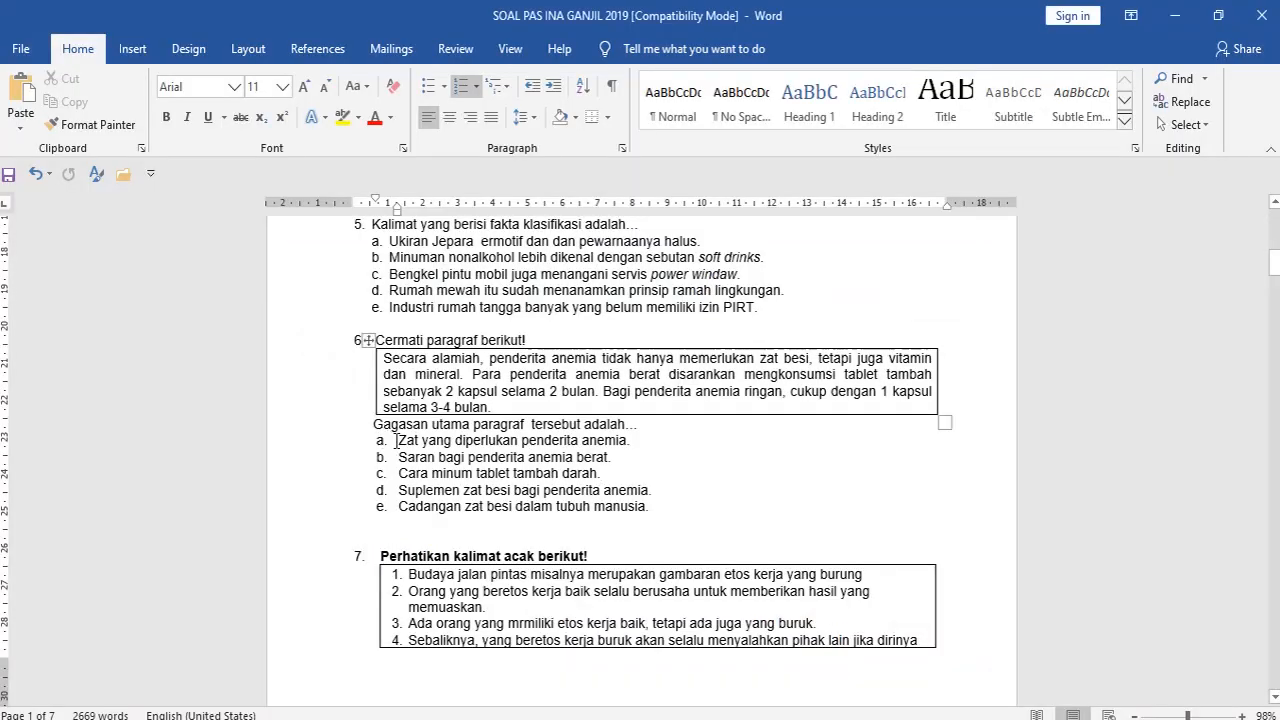
drag(396, 440, 672, 510)
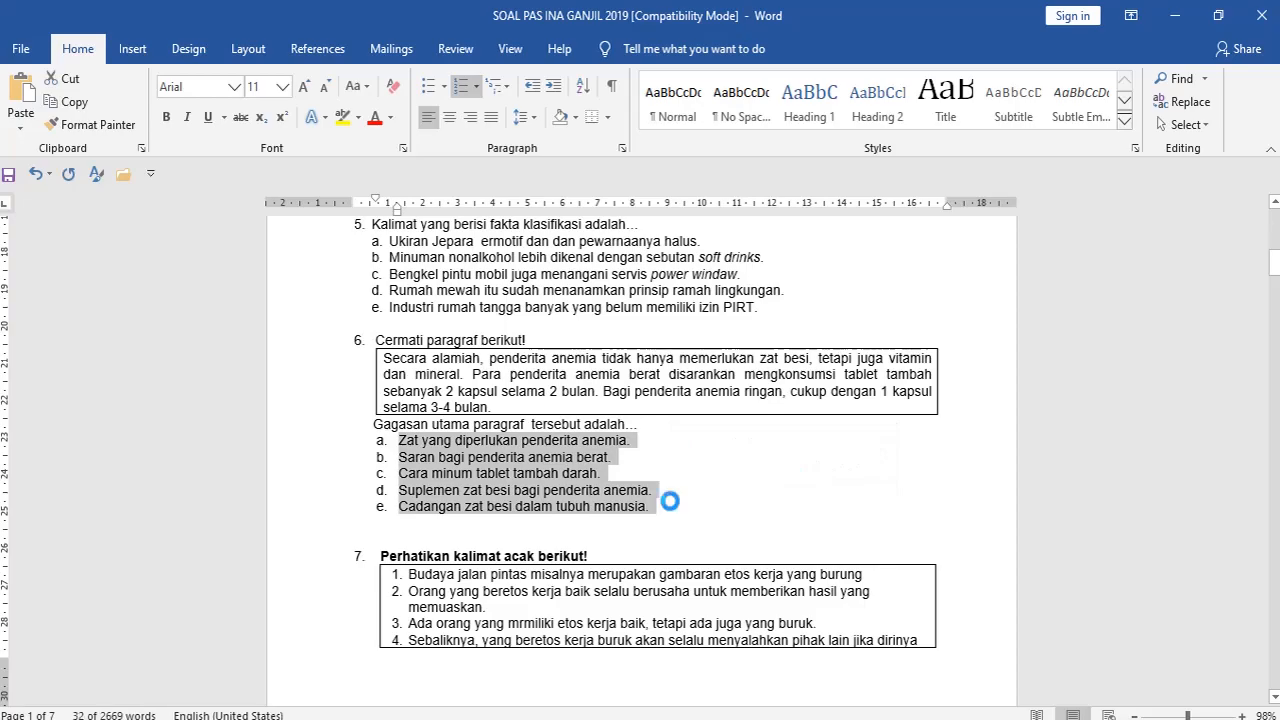
key(alt+Tab)
click(364, 500)
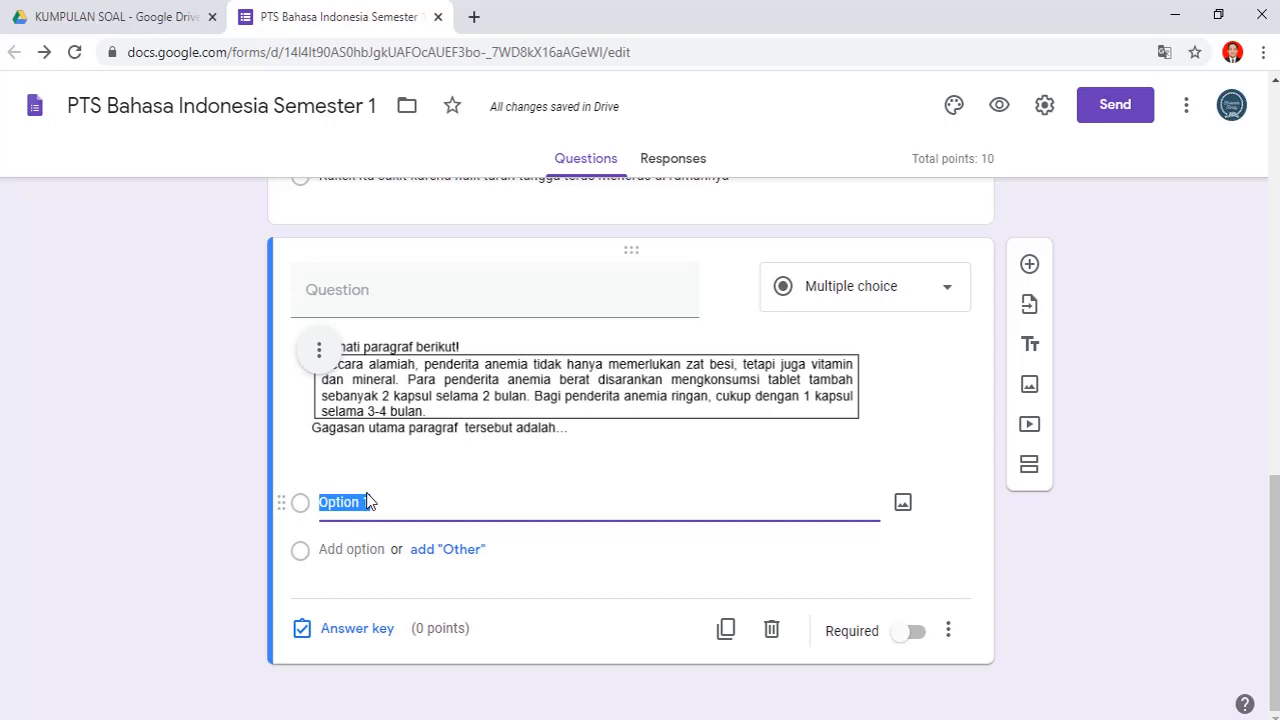
text(a.	Zat yang diperlukan penderita anemia. b.	Saran bagi penderita anemia berat. c.	Cara minum tablet tambah darah. d.	Suplemen zat besi bagi penderita anemia. e.	Cadangan zat besi dalam tubuh manusia.)
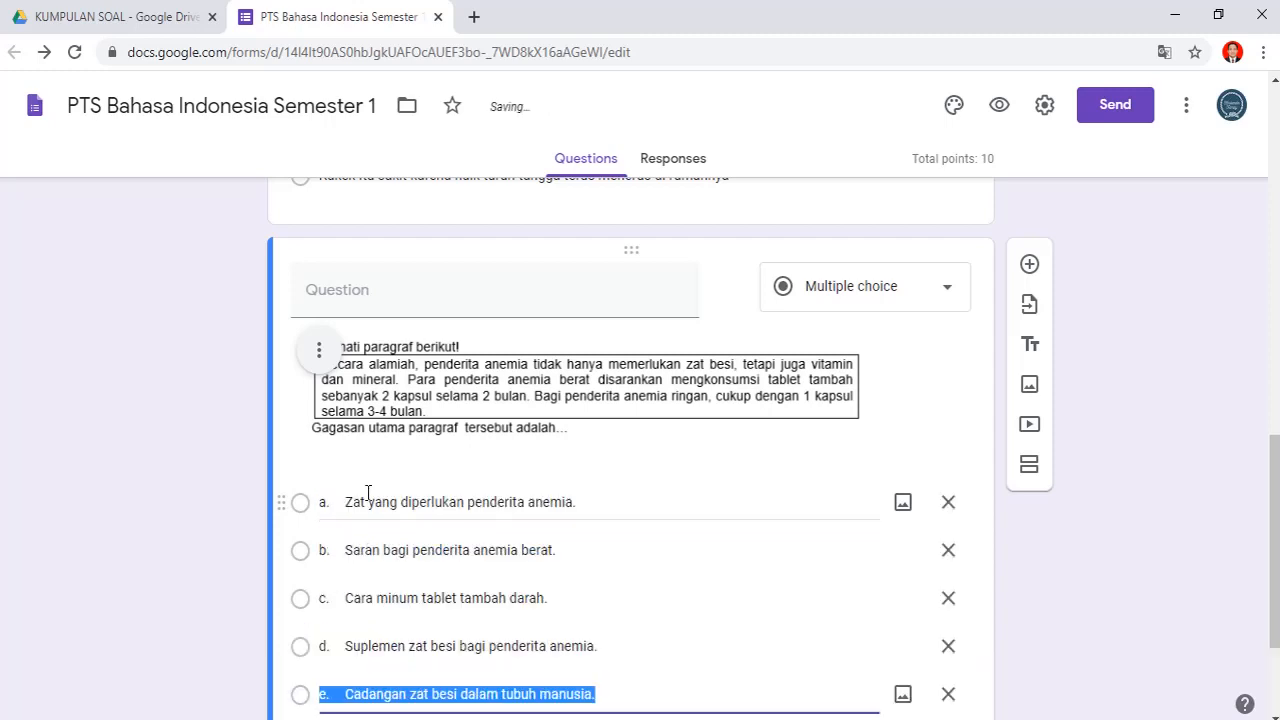
- Remove the "a." and "b." letter prefixes from the first two options of the image question
click(348, 503)
click(348, 503)
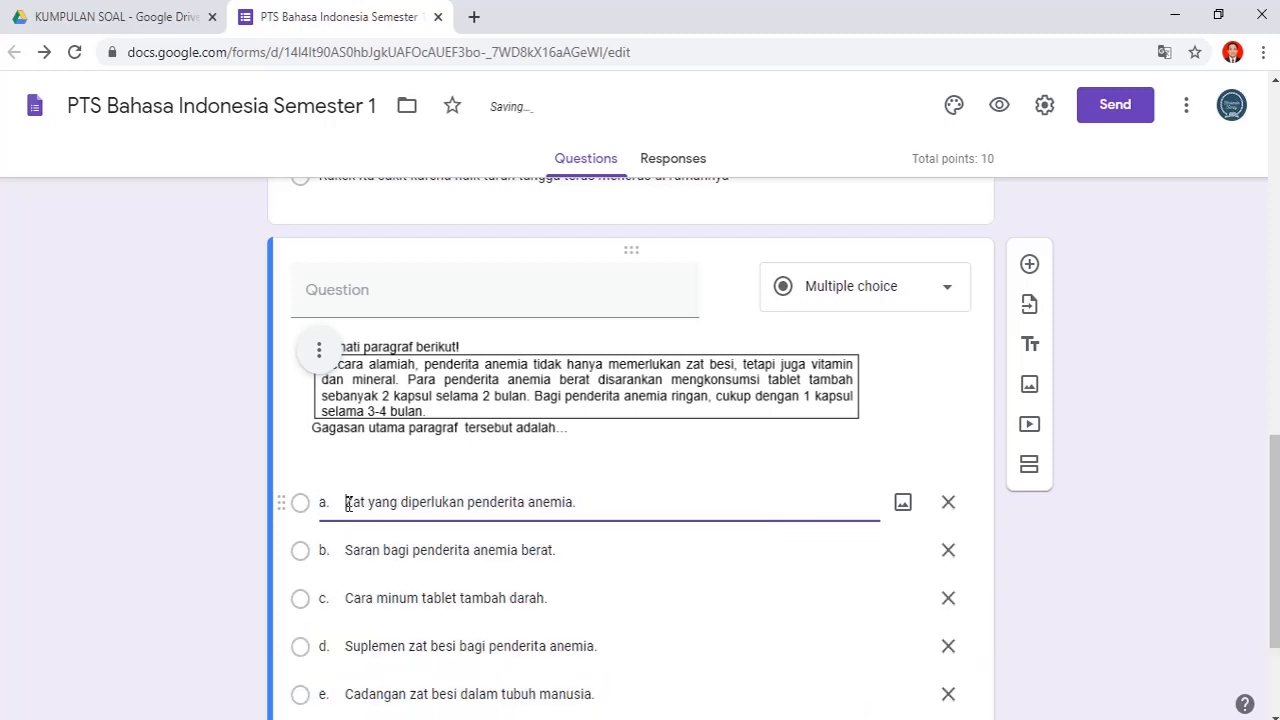
key(BackSpace)
key(BackSpace)
key(BackSpace)
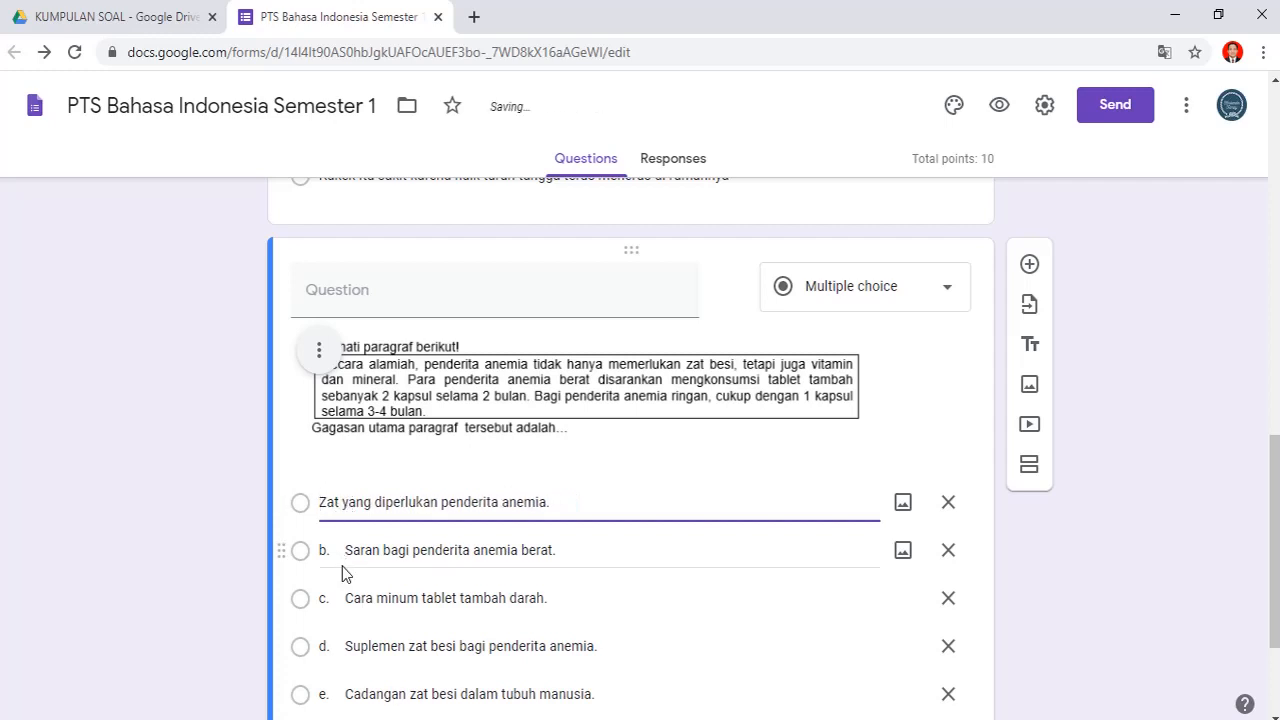
click(348, 545)
click(348, 545)
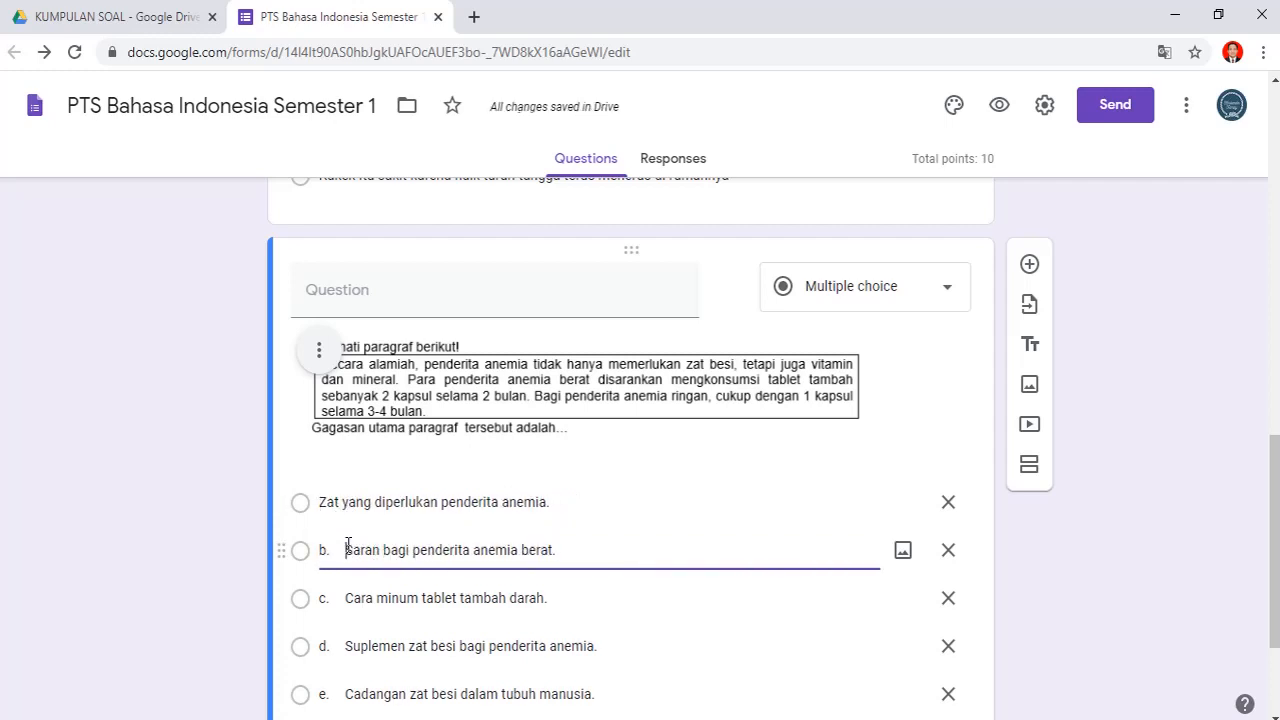
key(BackSpace)
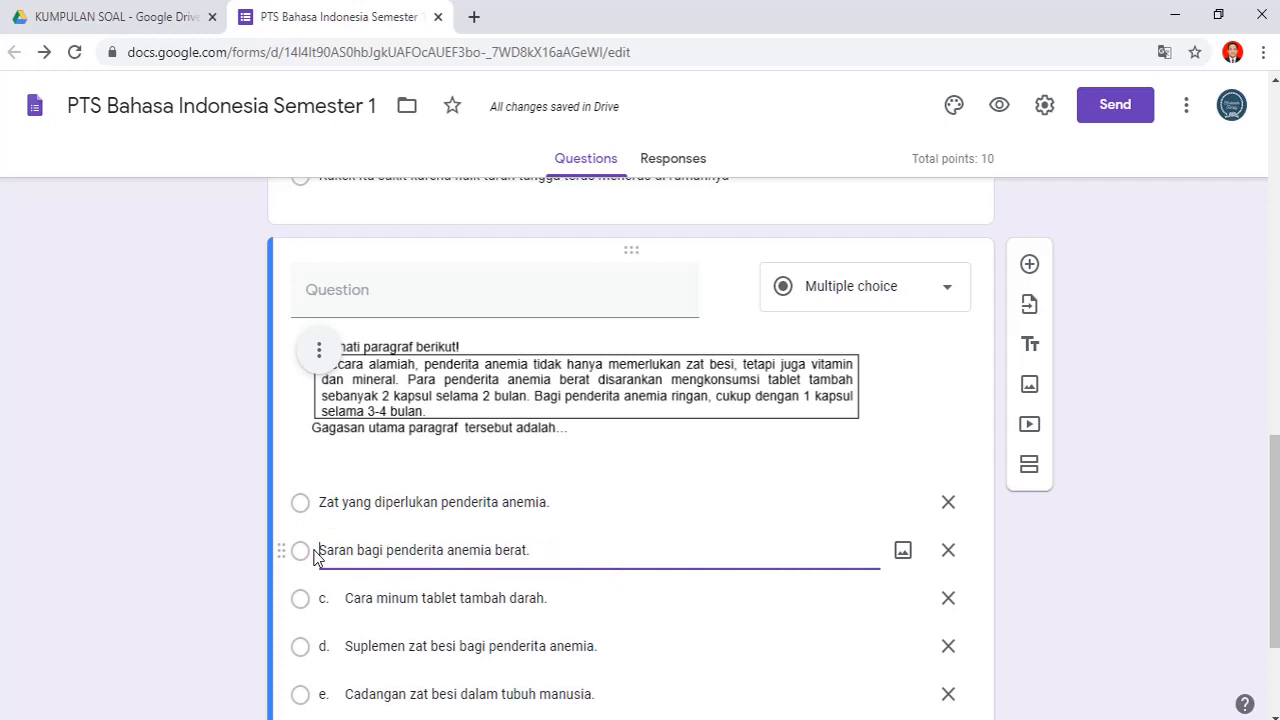
- Remove the "c." and "d." letter prefixes from the third and fourth options of the image question
click(348, 605)
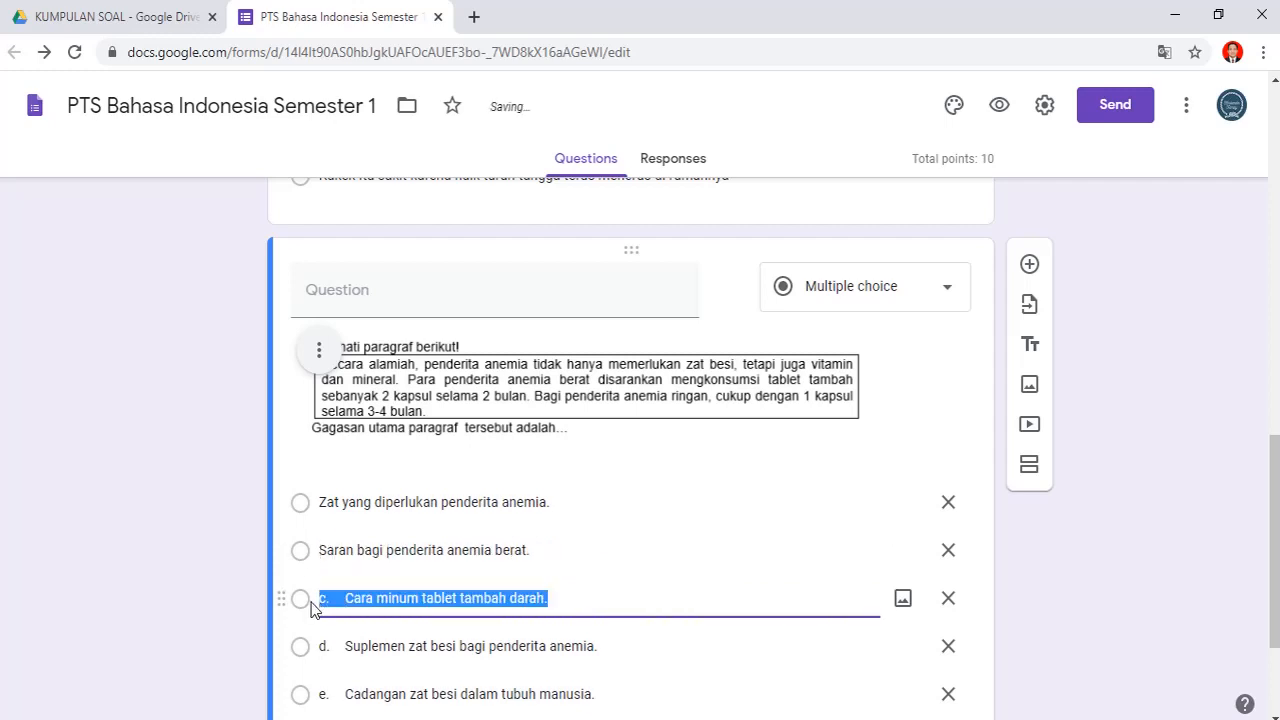
click(331, 602)
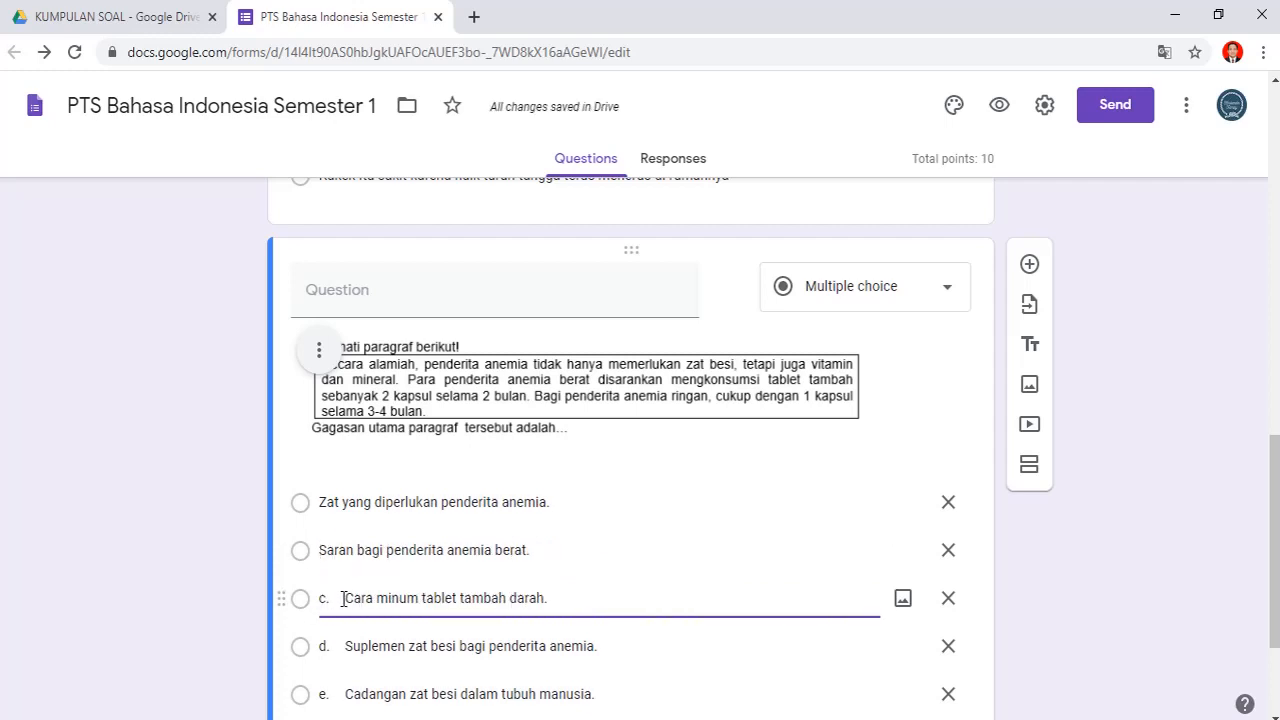
key(BackSpace)
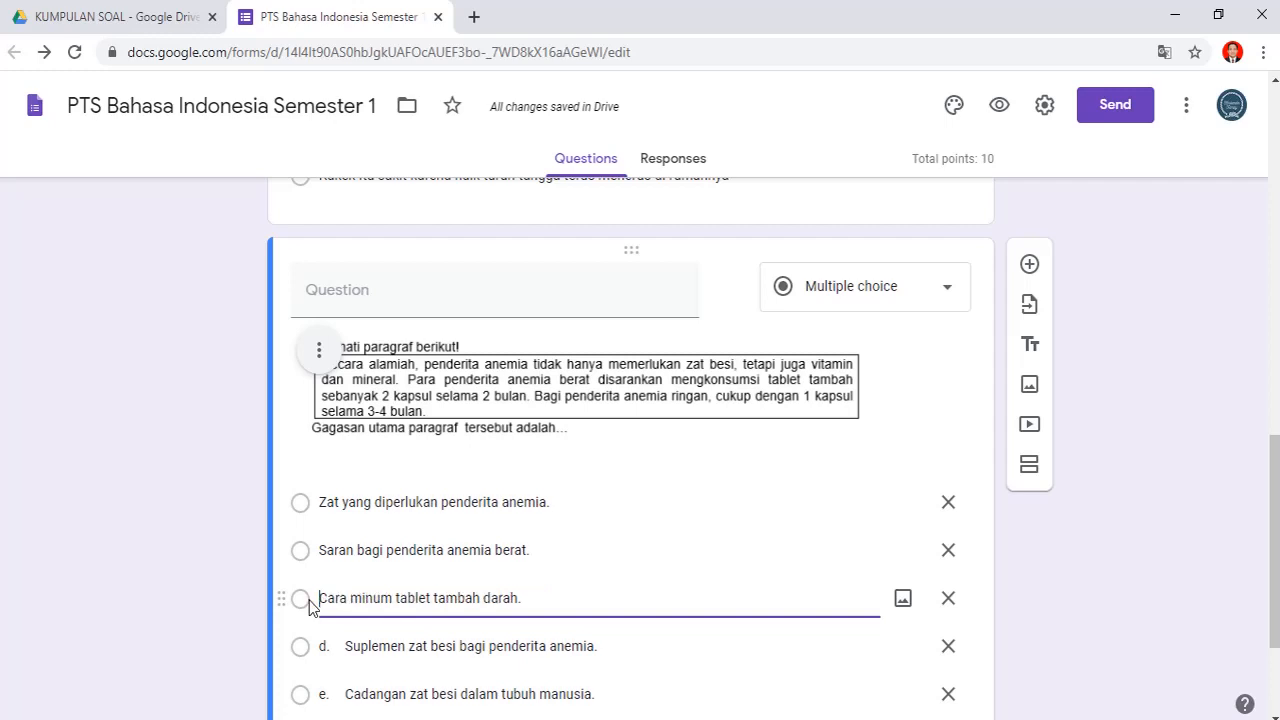
click(349, 650)
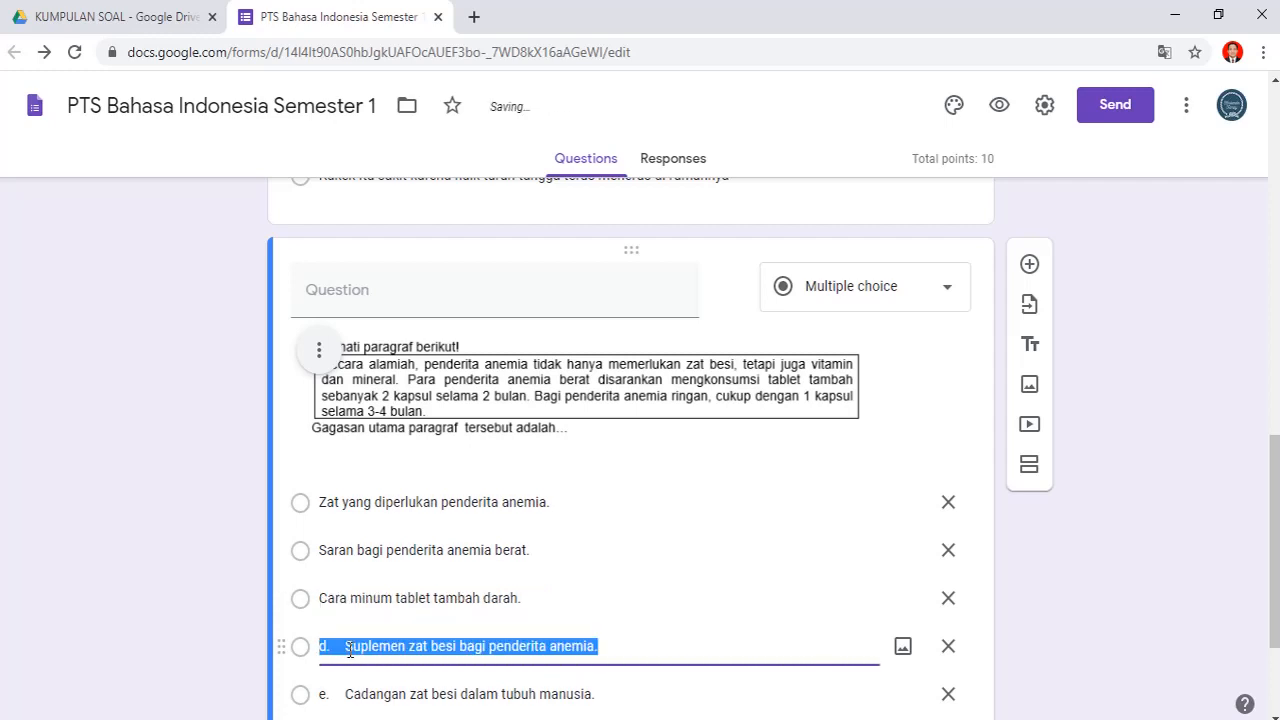
click(349, 650)
key(BackSpace)
key(BackSpace)
key(BackSpace)
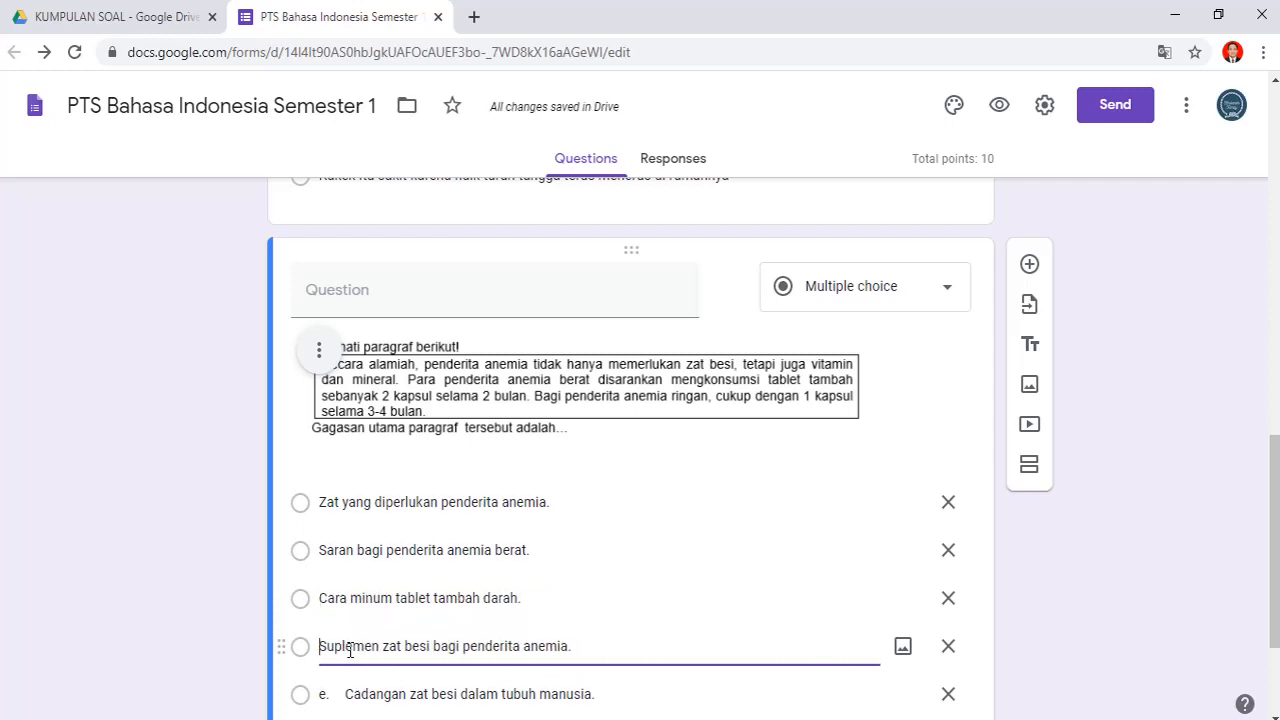
- Remove the "e." letter prefix from the fifth option of the image question
click(349, 698)
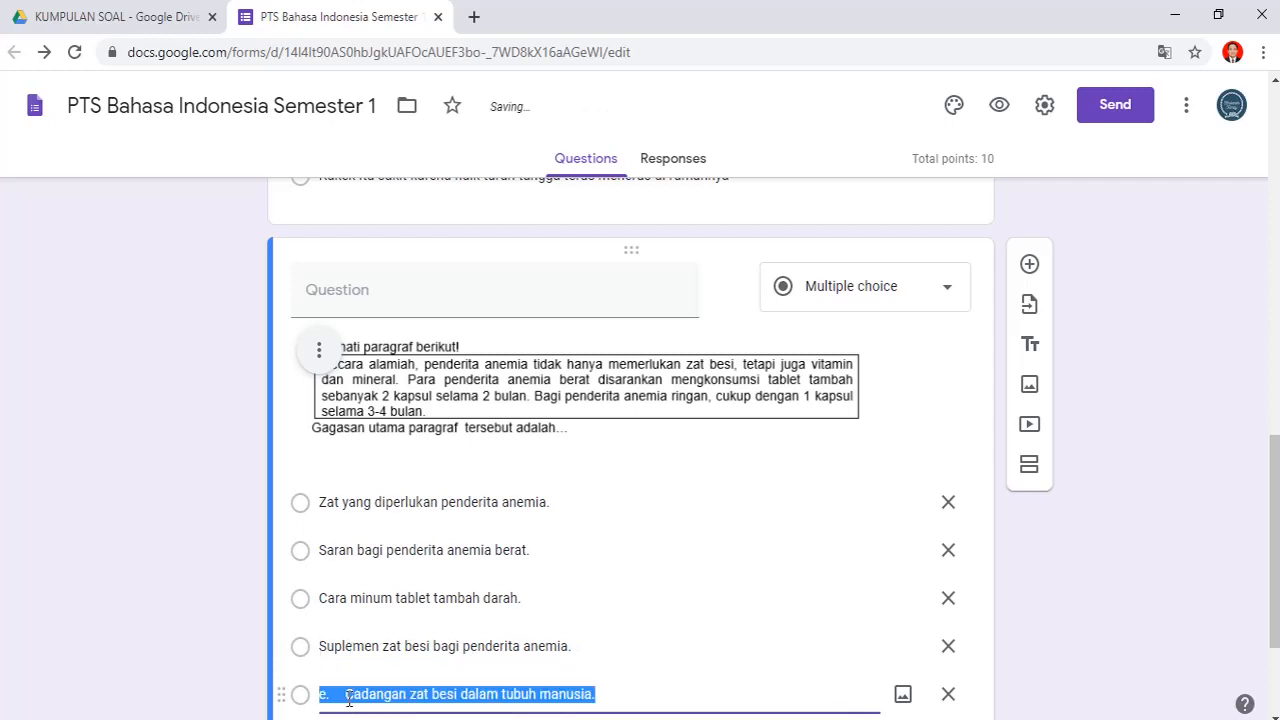
click(349, 698)
key(BackSpace)
key(BackSpace)
key(BackSpace)
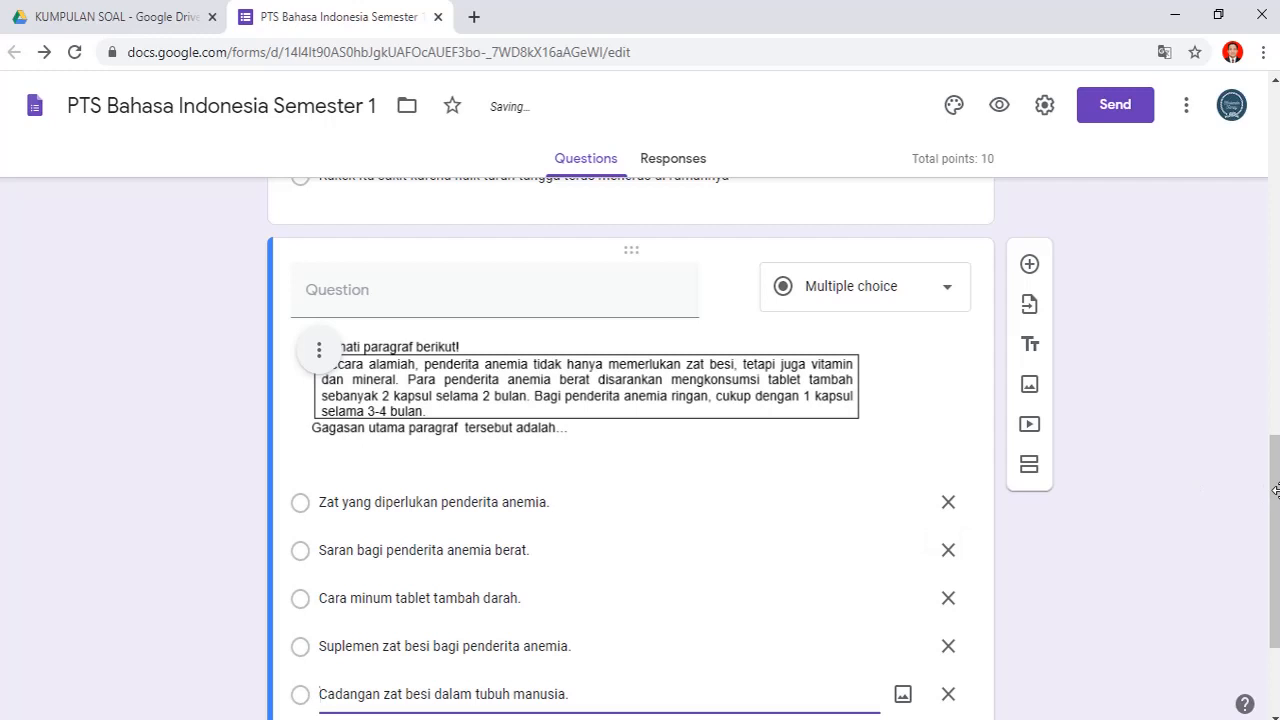
- Set the image question's answer key to "Cara minum tablet tambah darah." worth 10 points
drag(1276, 490, 1260, 594)
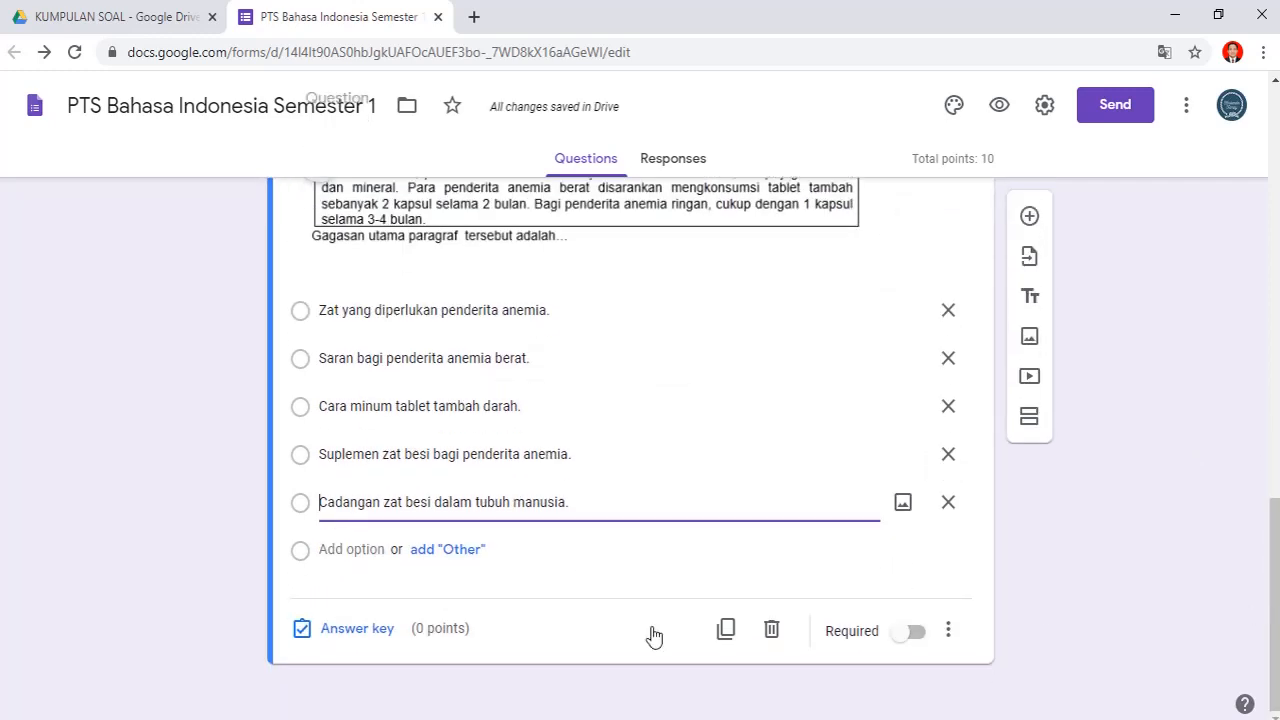
click(357, 630)
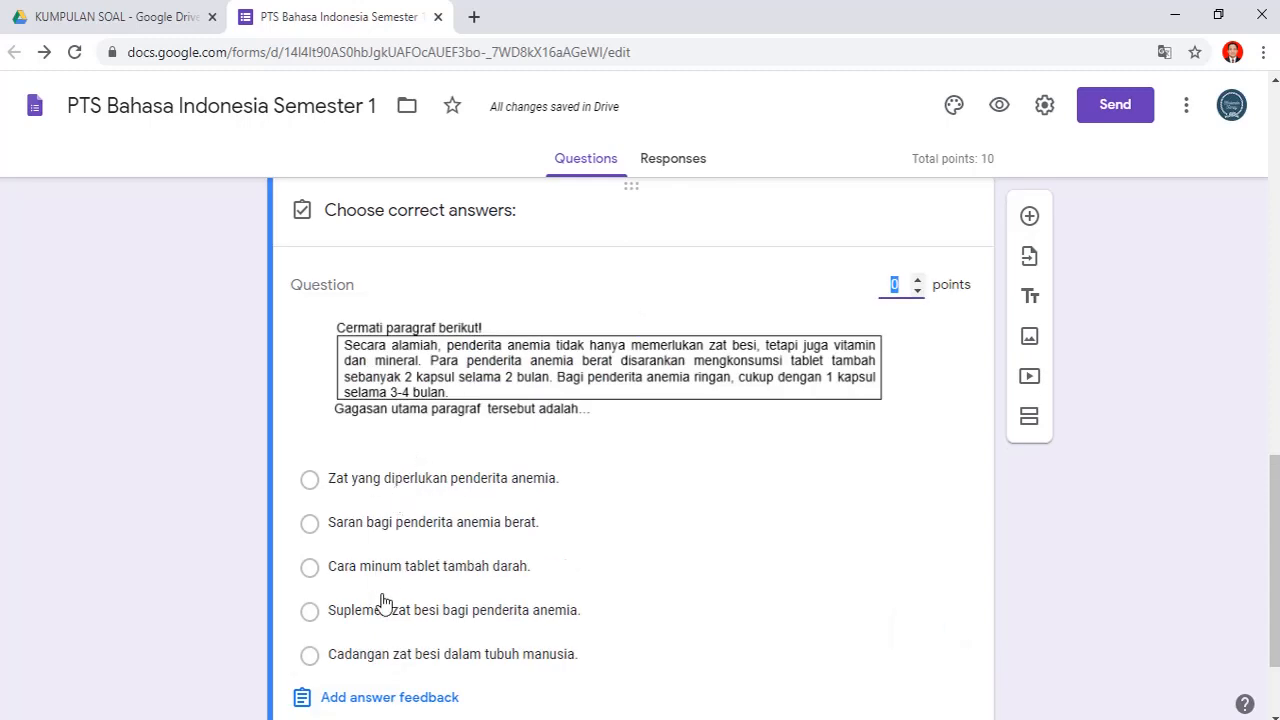
click(391, 566)
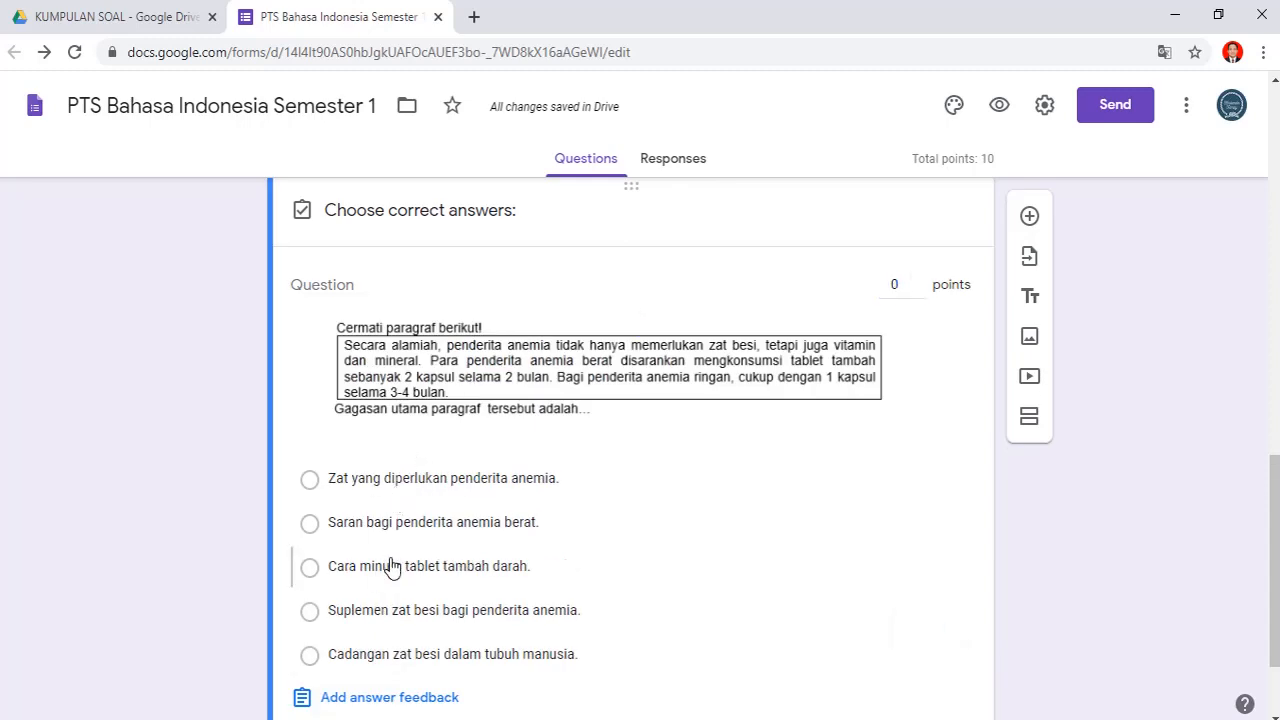
click(915, 280)
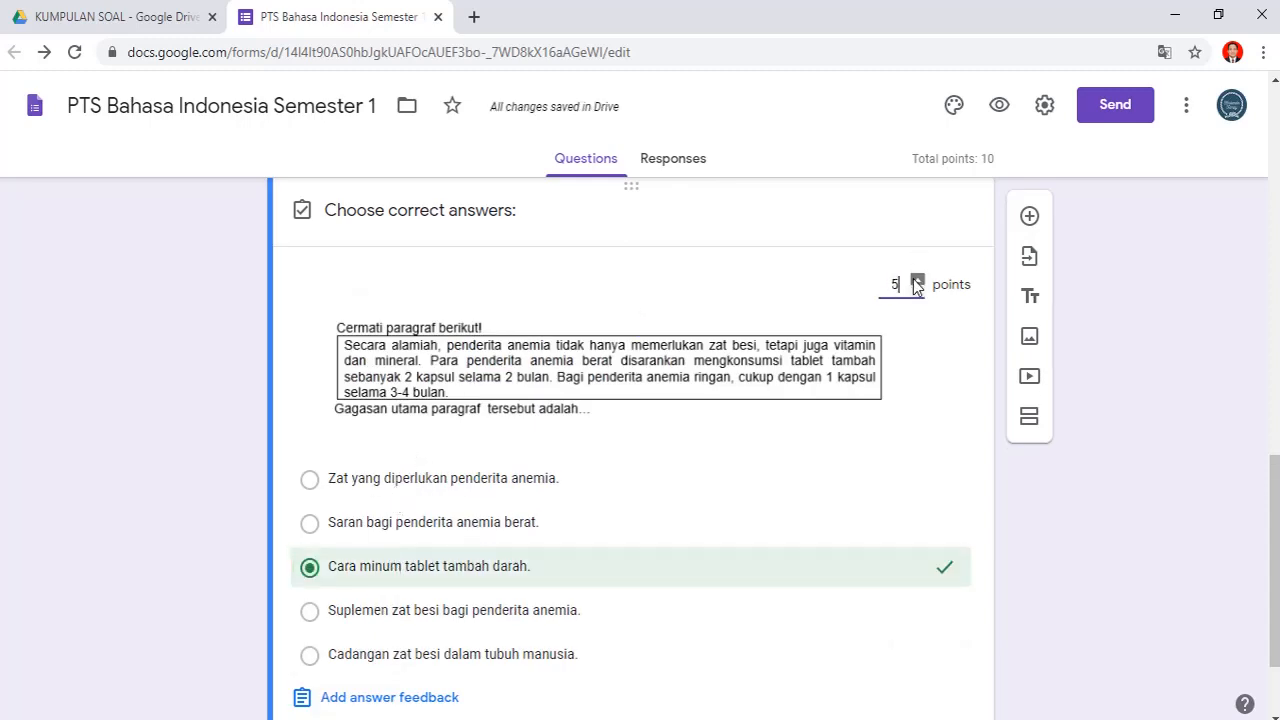
click(917, 280)
click(917, 280)
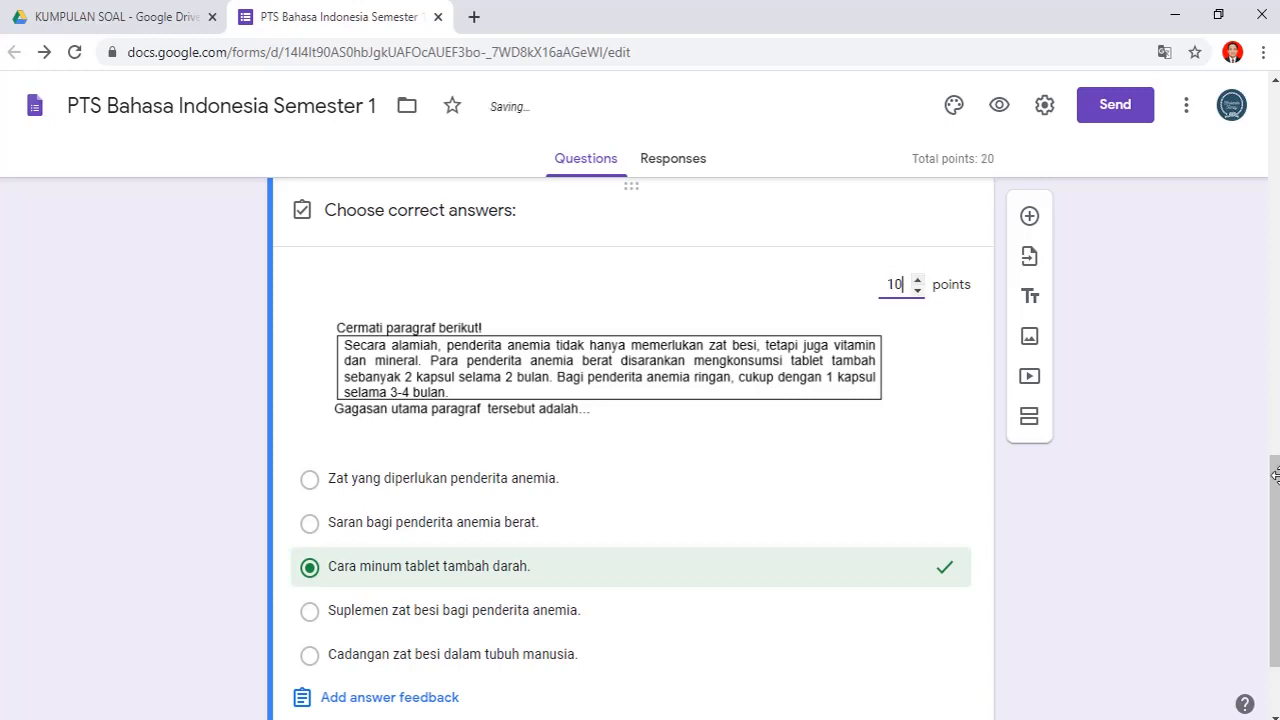
drag(1276, 508, 1275, 551)
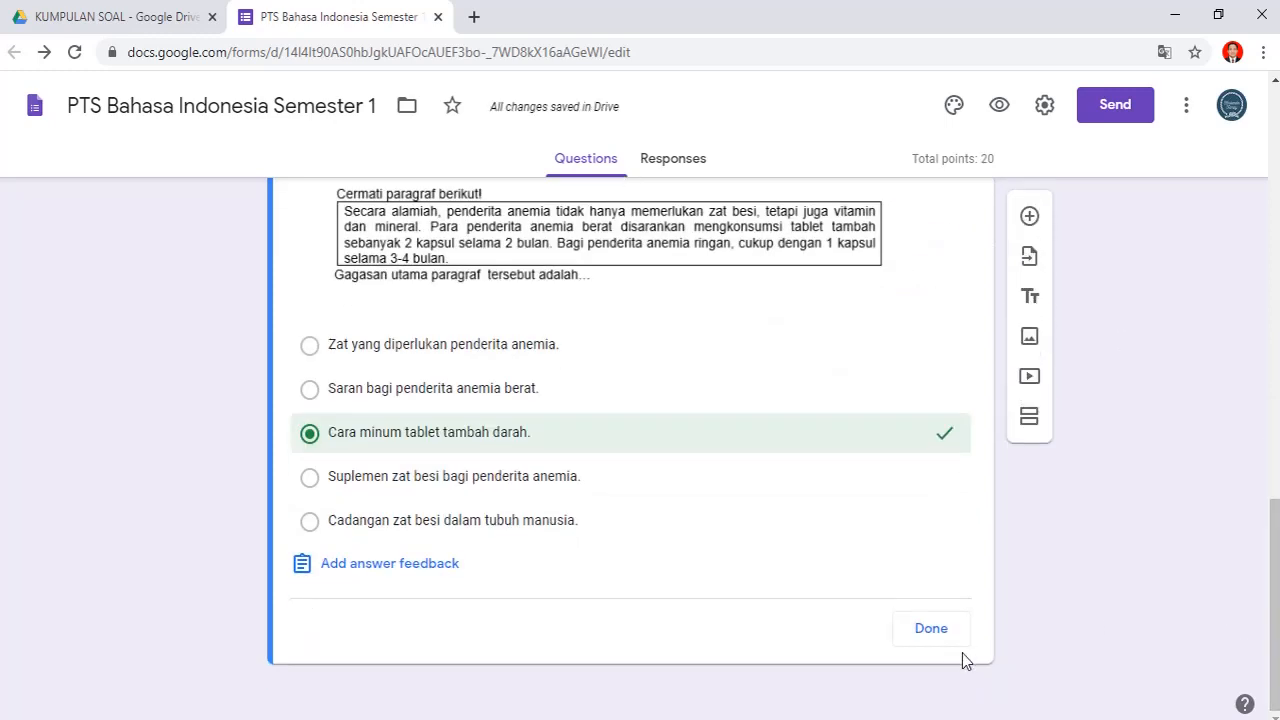
click(932, 630)
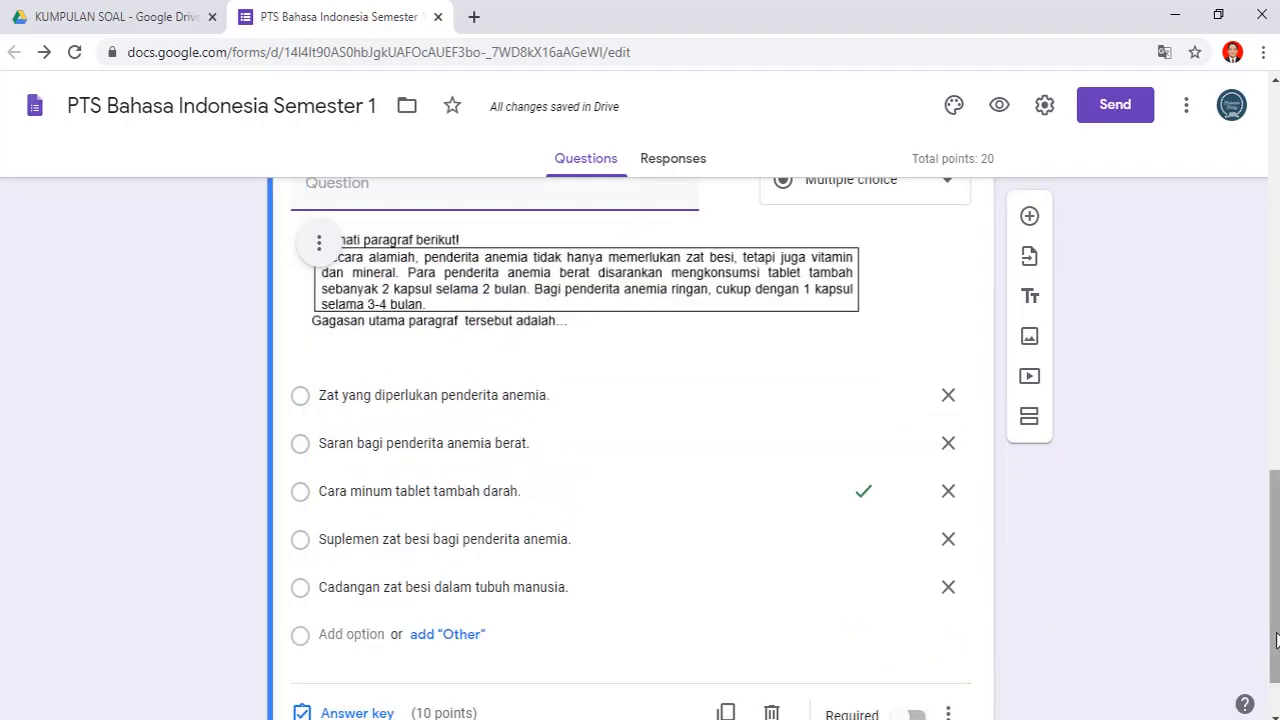
- Review the form's sections, then open the respondent preview of the quiz and dismiss the translation pop-up
drag(1276, 640, 1246, 351)
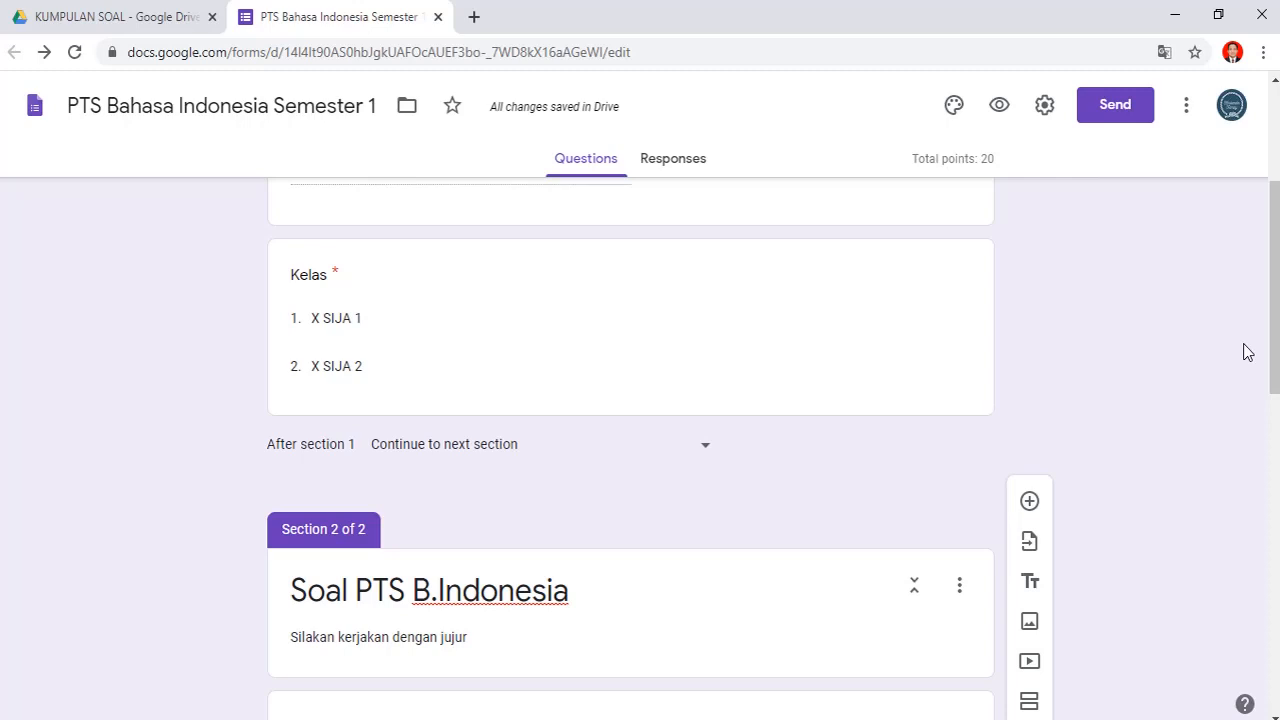
scroll(1198, 468, down, 3)
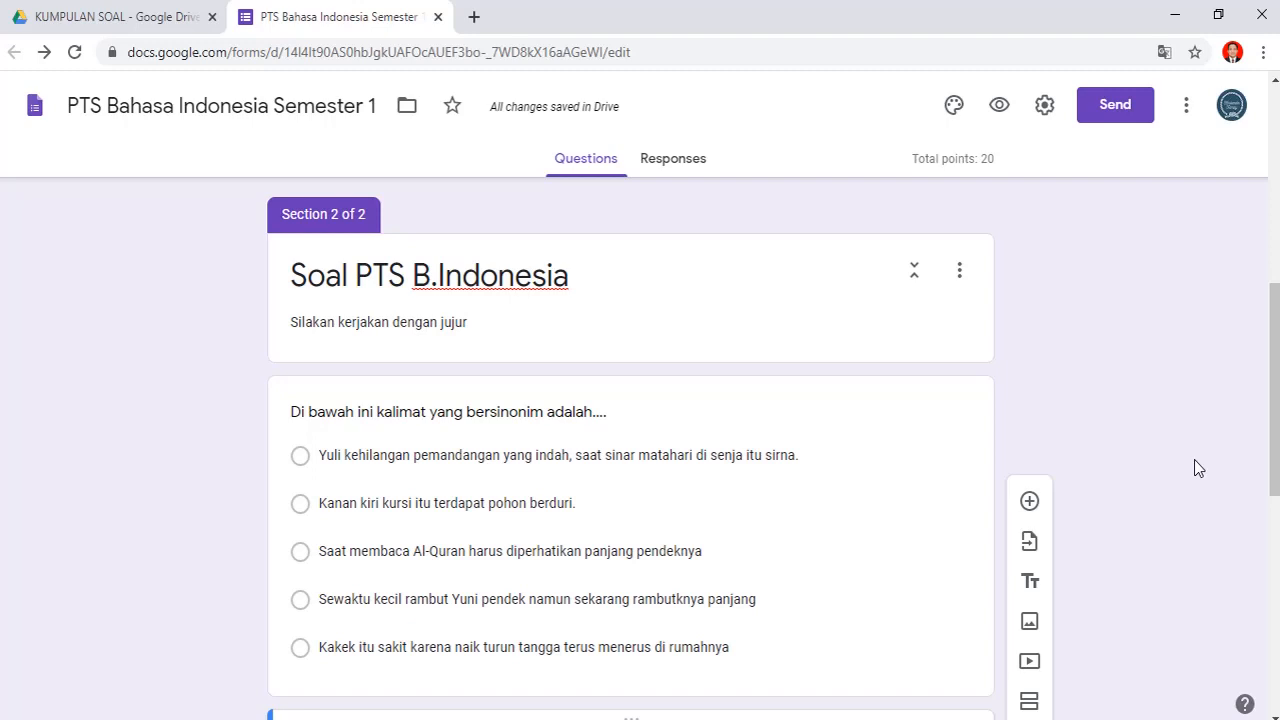
click(1004, 121)
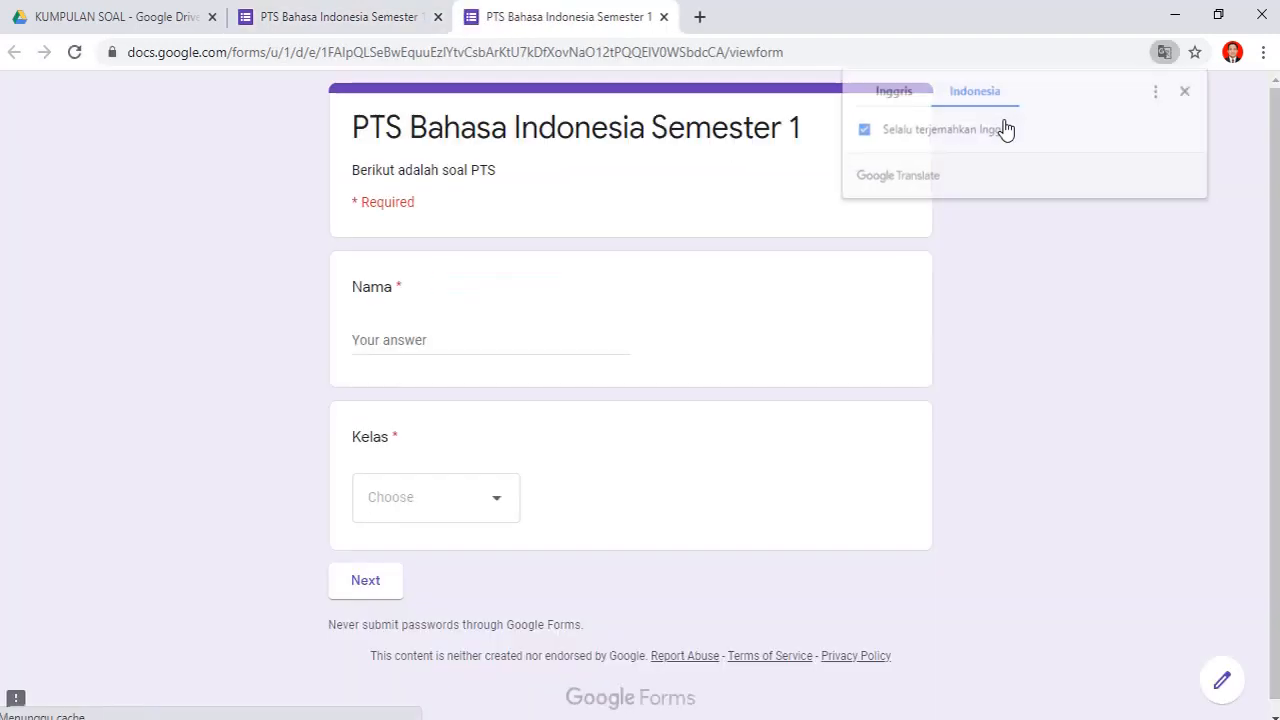
click(1004, 129)
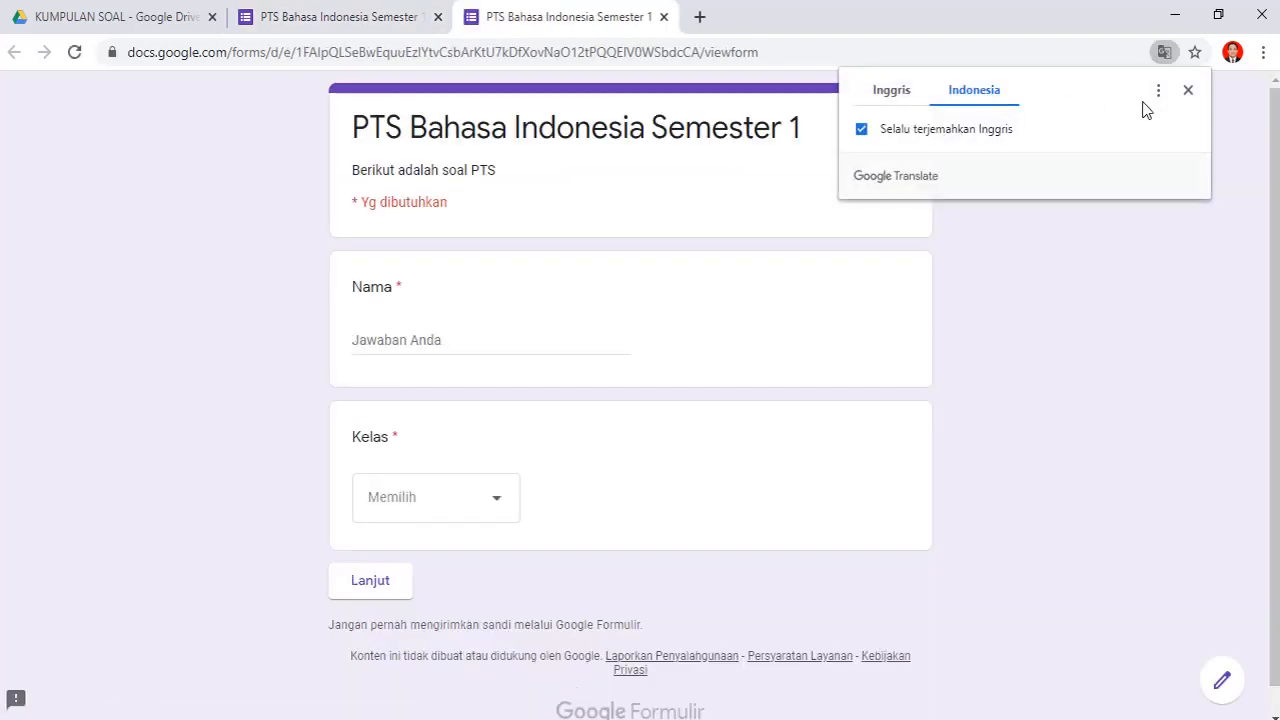
click(1189, 92)
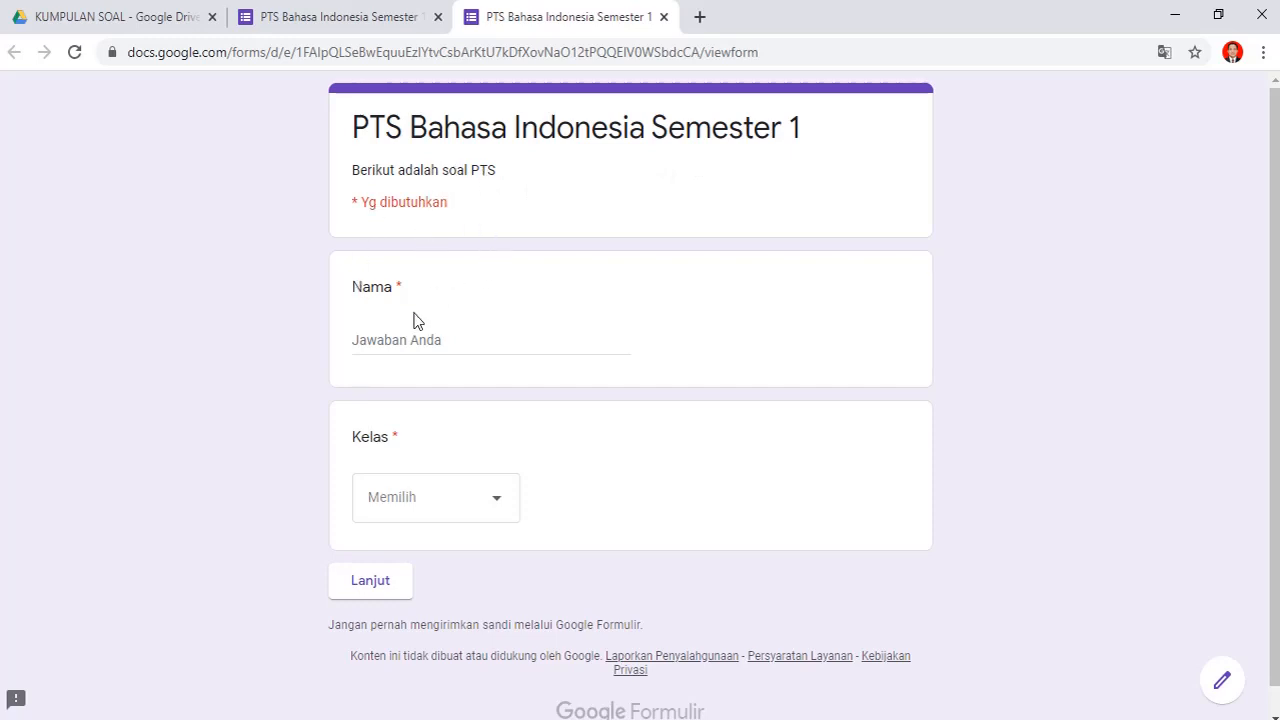
- Fill in the respondent's name under Nama and choose X SIJA 1 as the Kelas
click(398, 339)
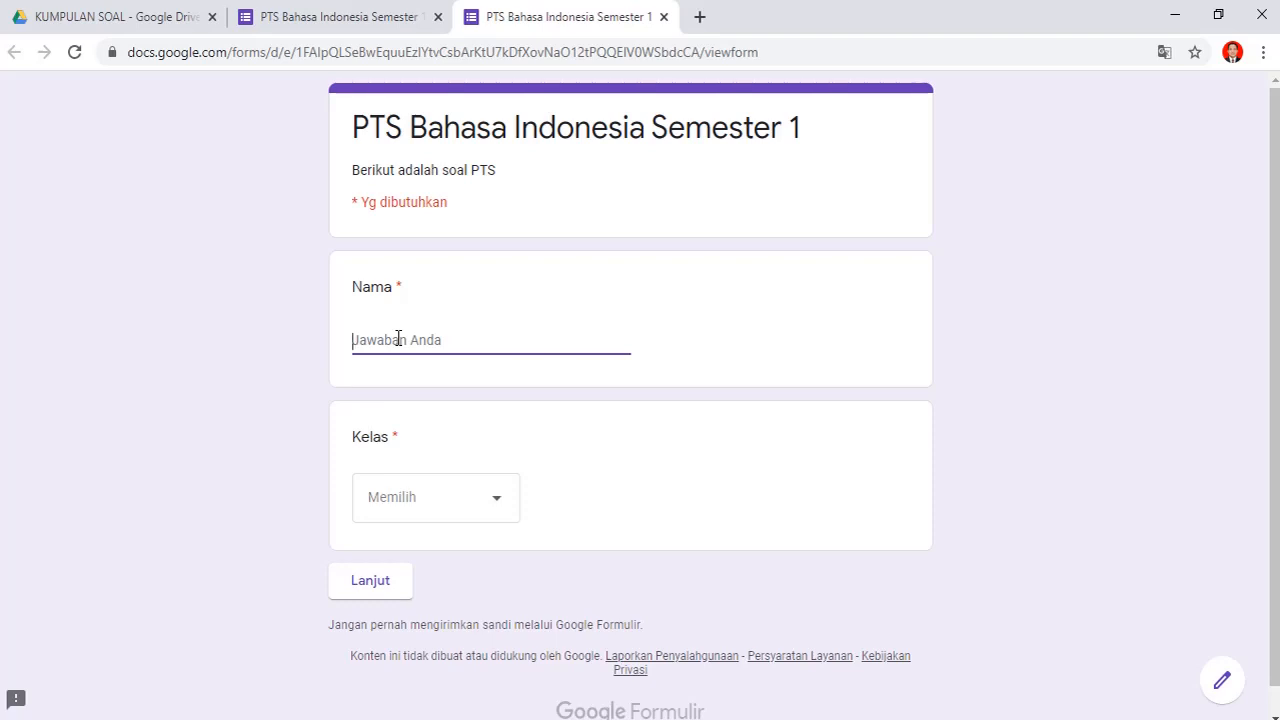
text(Dini)
click(429, 508)
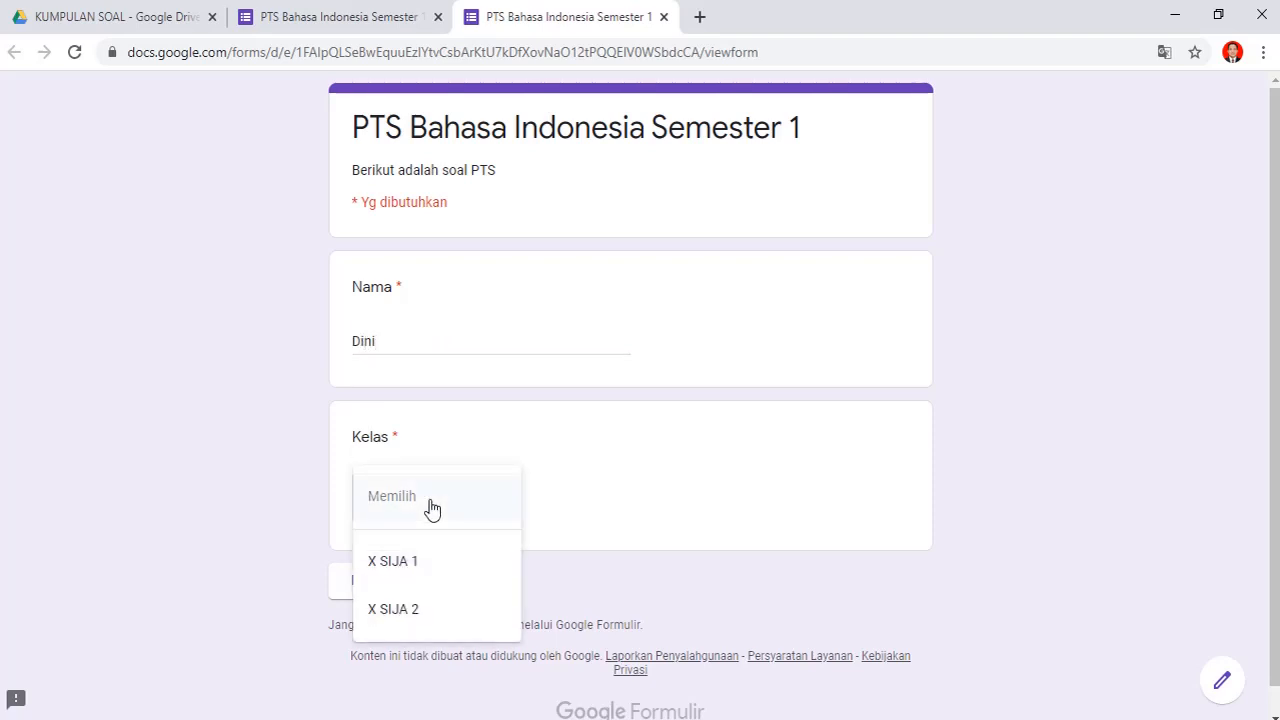
click(424, 574)
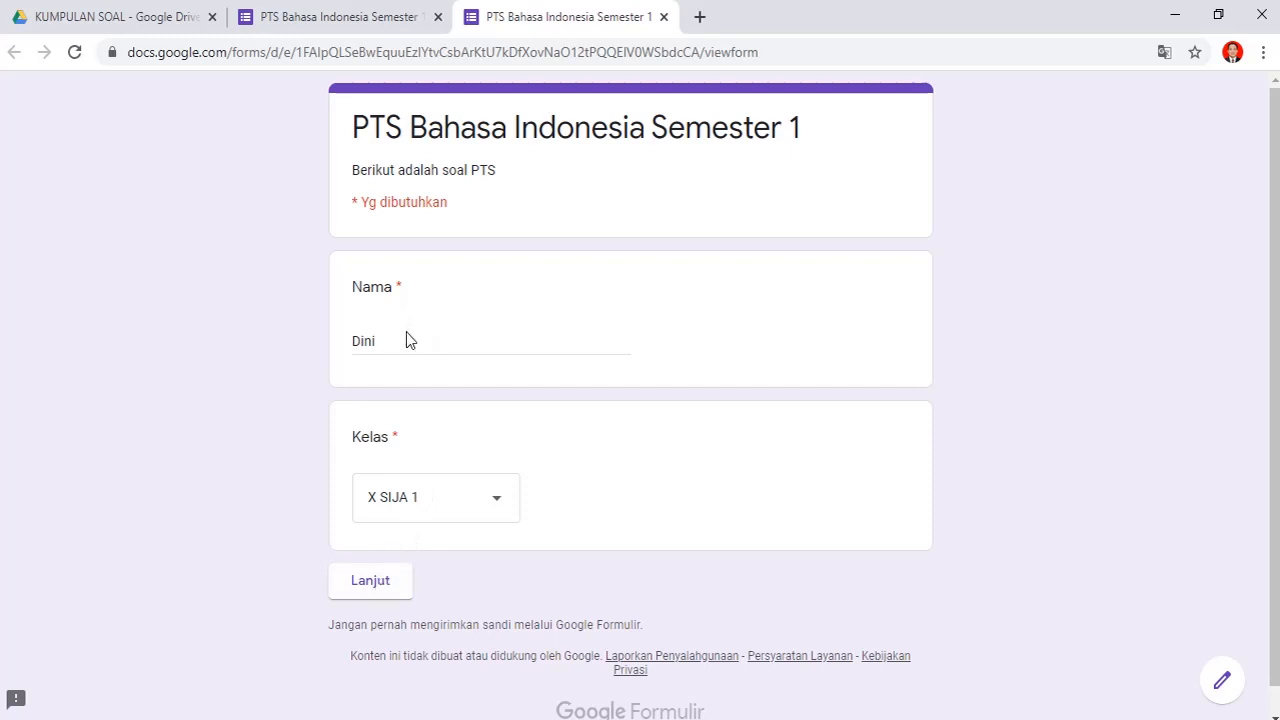
- Clear the Nama answer and try to continue to the question section without a name
drag(407, 336, 354, 348)
key(BackSpace)
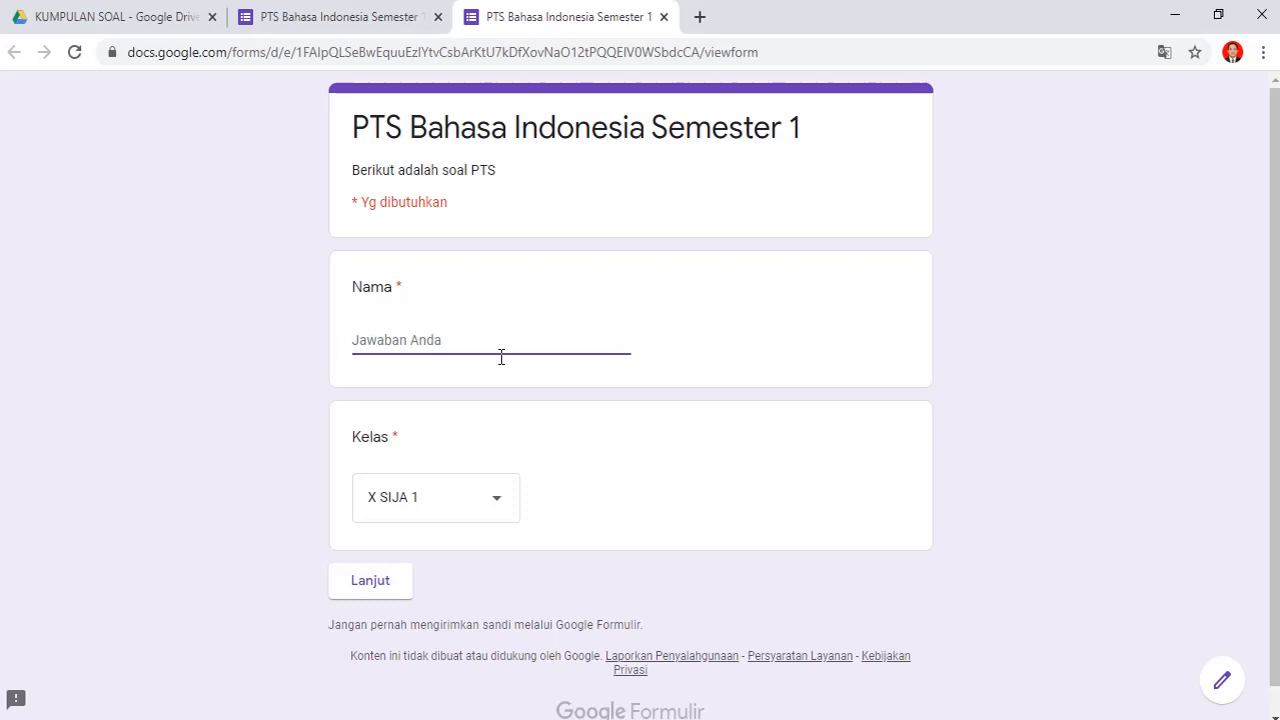
click(629, 455)
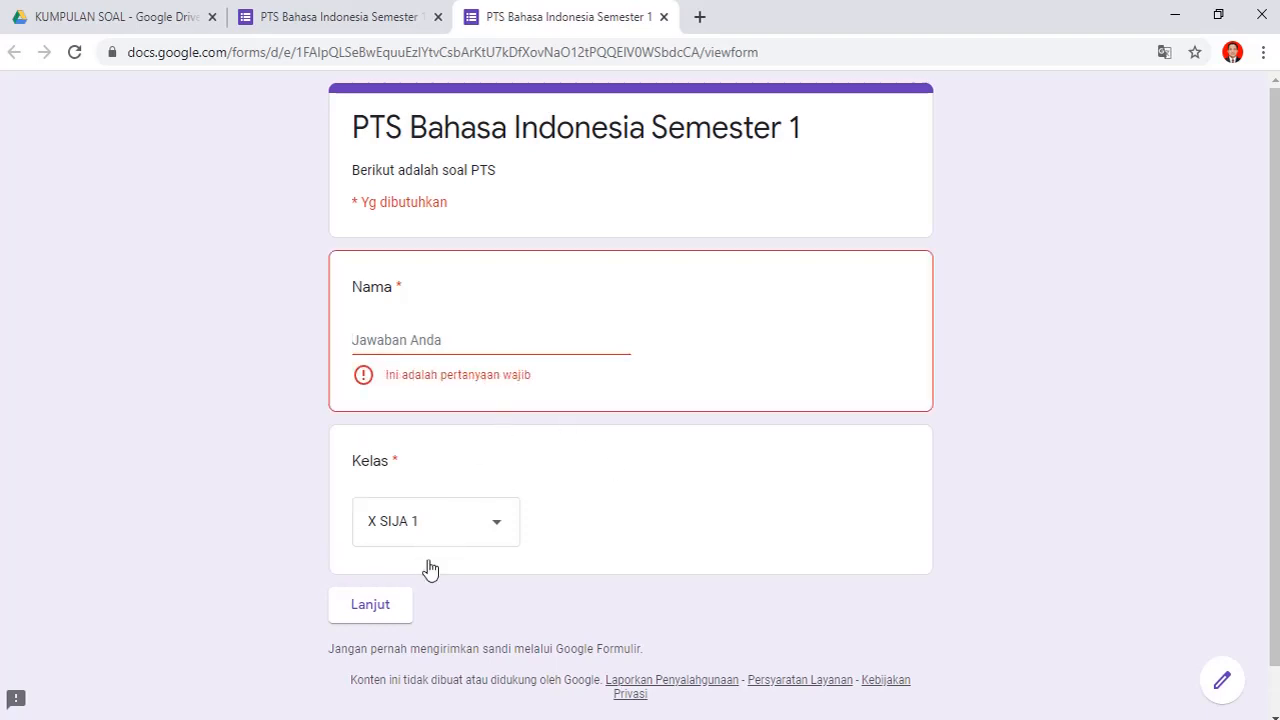
click(463, 510)
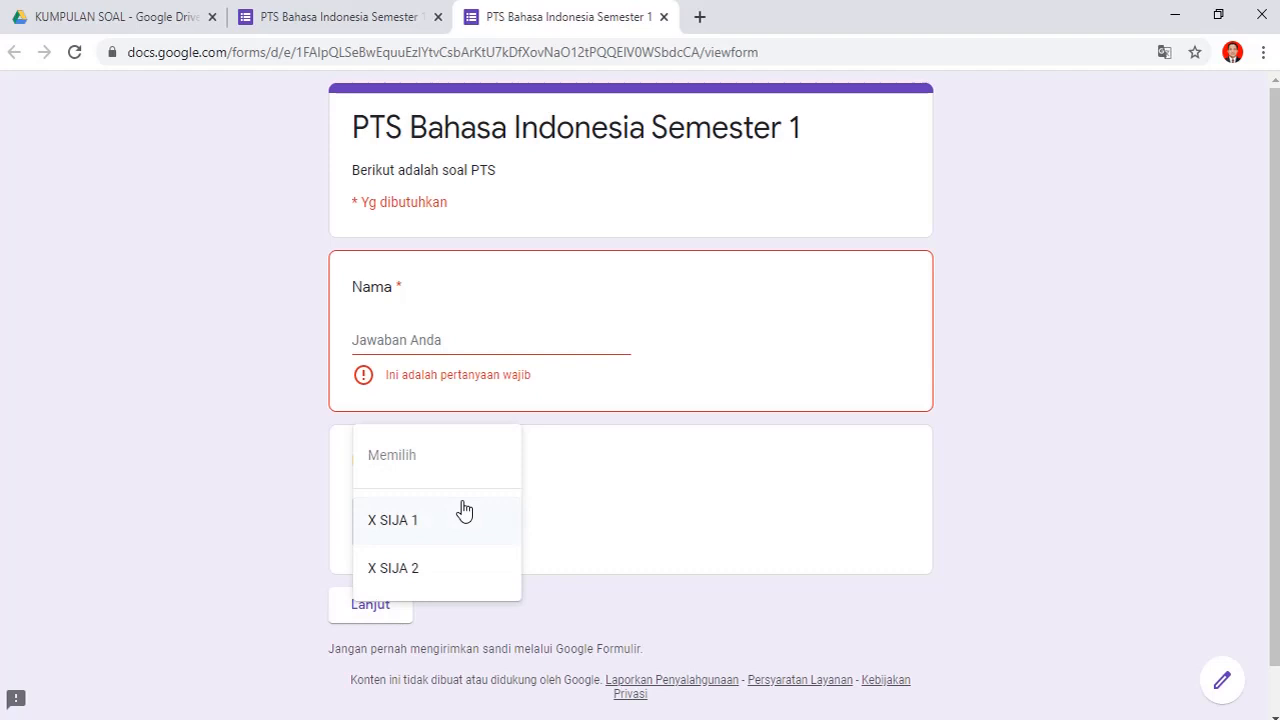
click(617, 471)
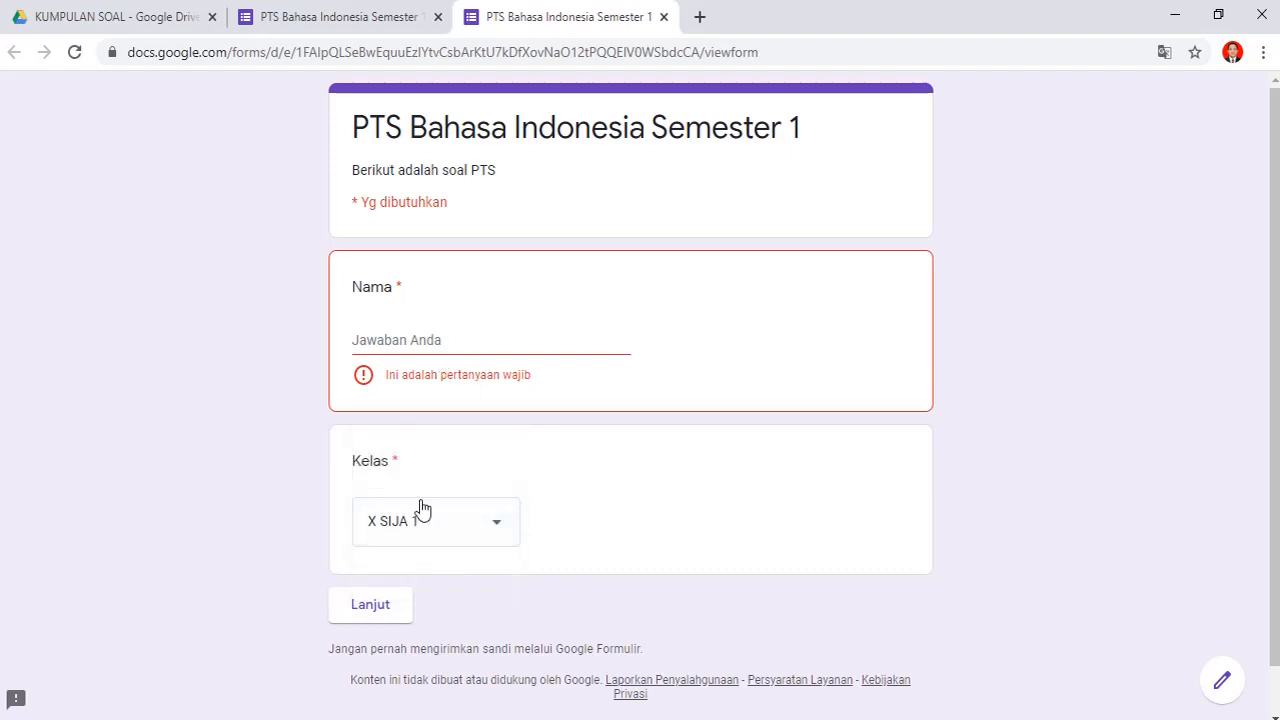
click(386, 606)
- Enter the respondent's name under Nama again and continue to the "Soal PTS B.Indonesia" section
text(Dini)
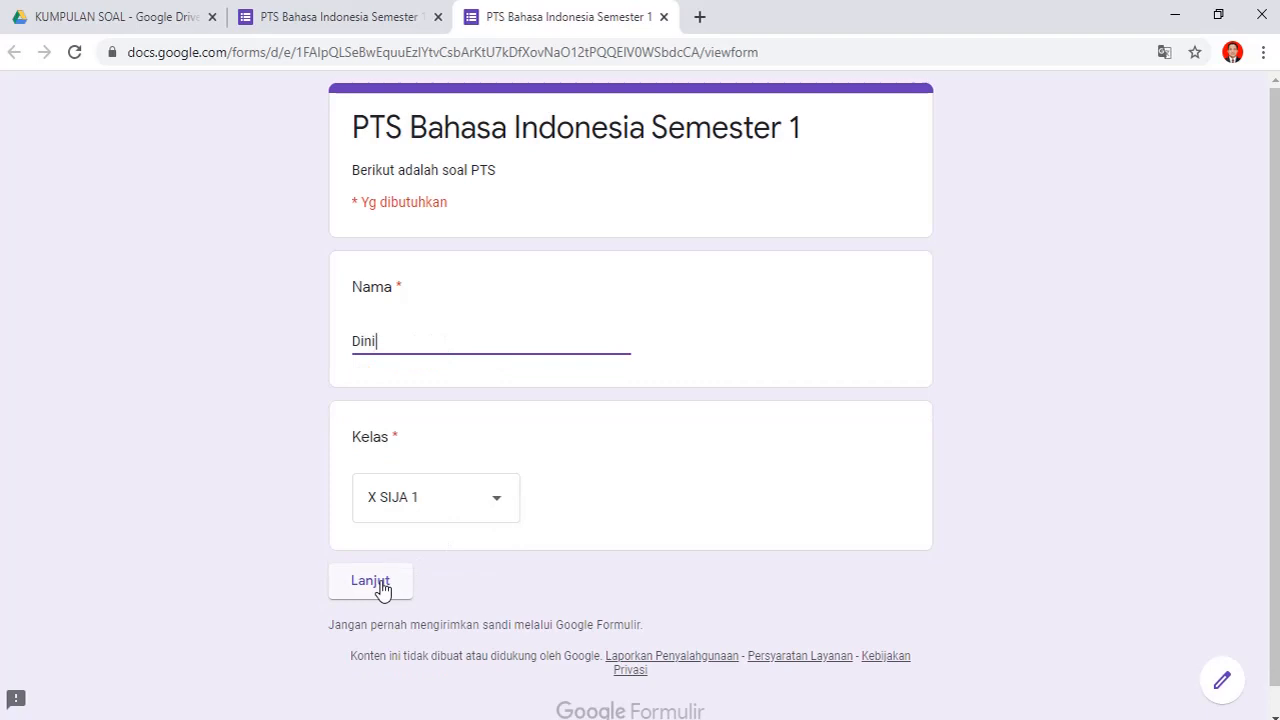
click(381, 588)
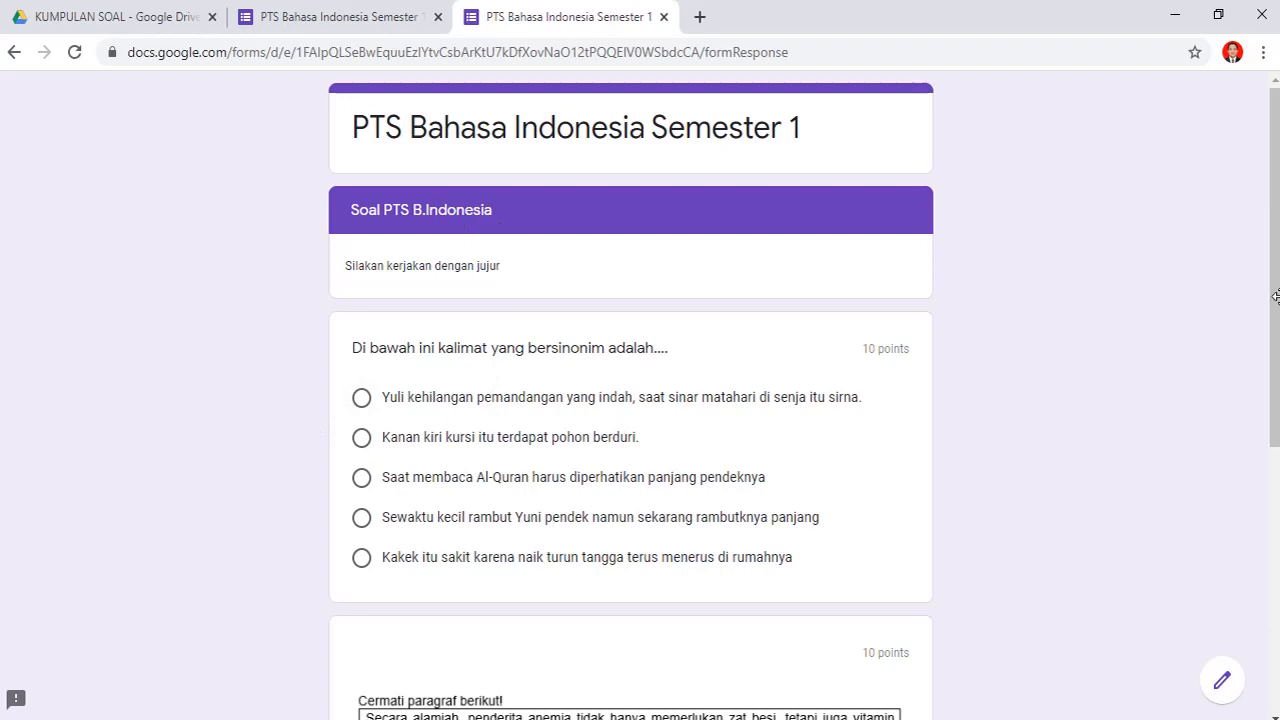
- Answer the synonym question with "Yuli kehilangan pemandangan yang indah, saat sinar matahari di senja itu sirna."
drag(1275, 313, 1272, 408)
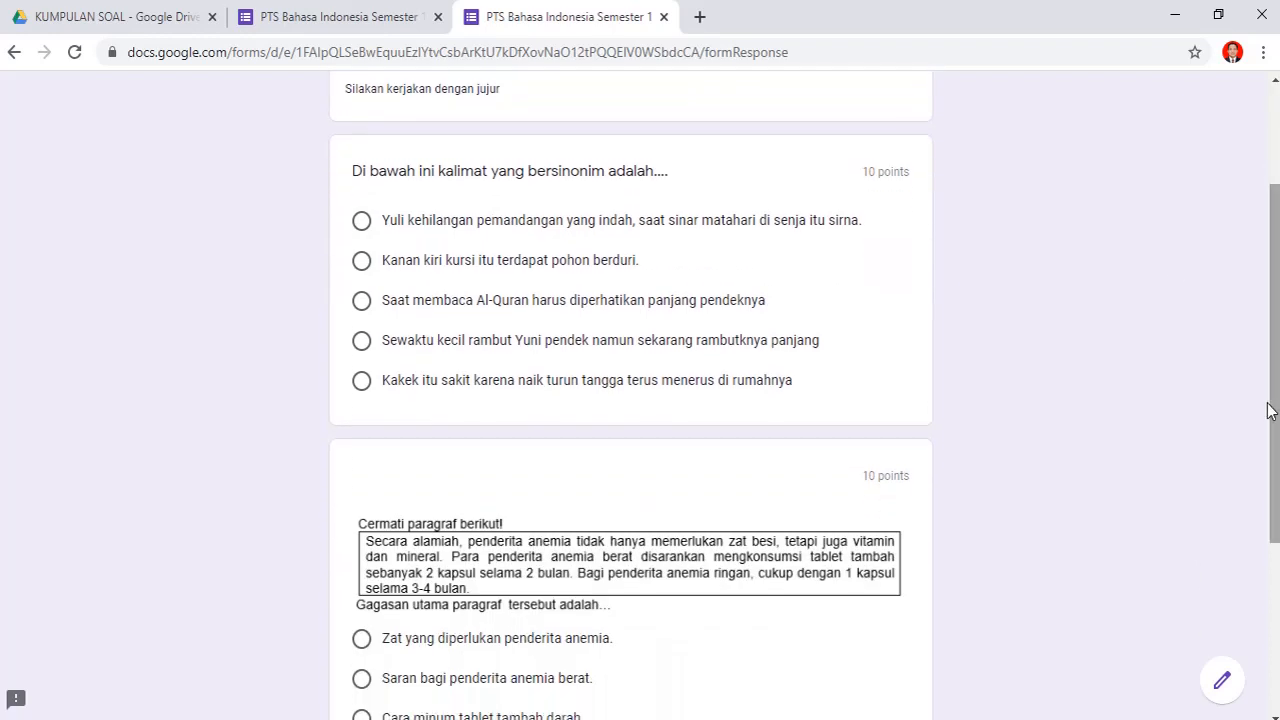
click(363, 222)
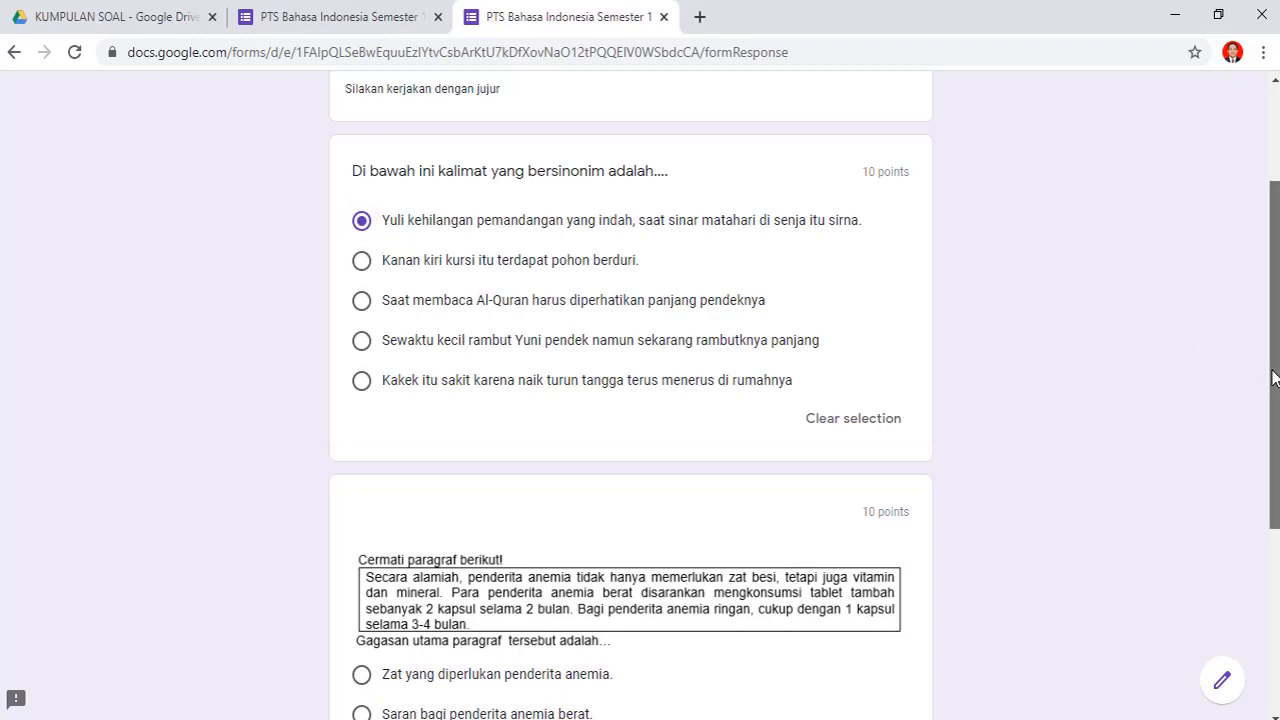
drag(1274, 374, 1240, 580)
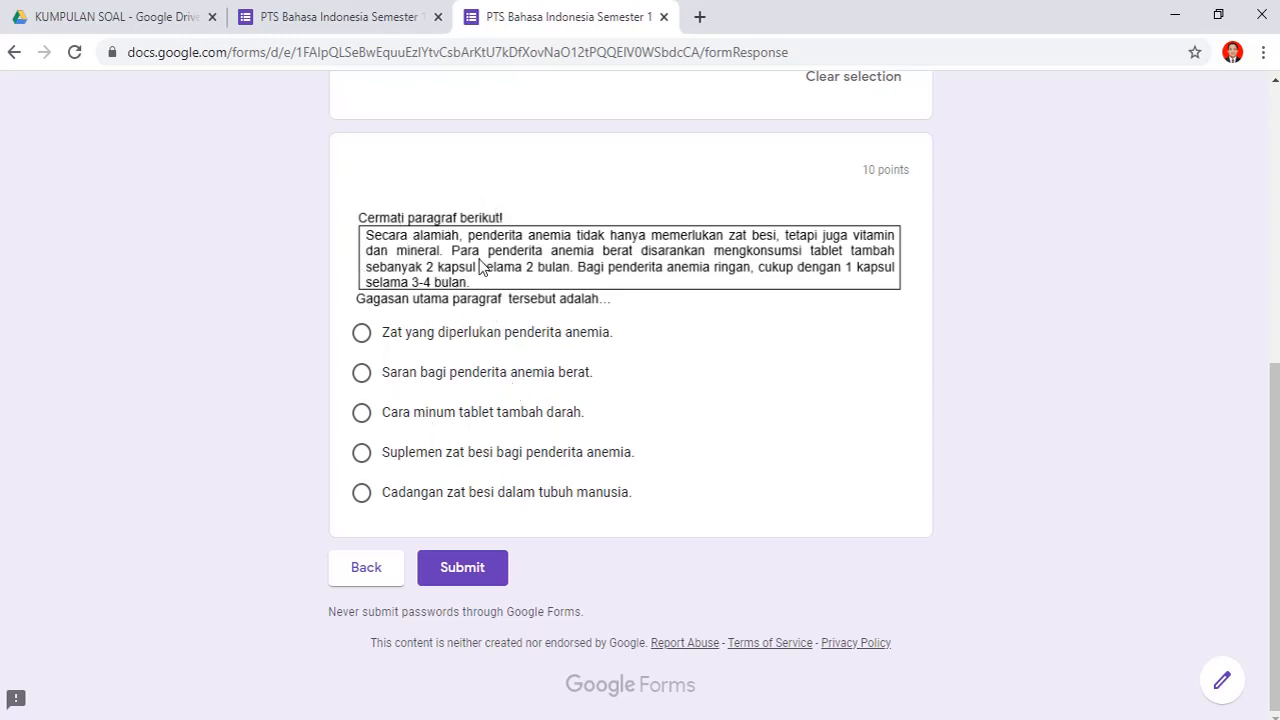
- Look at the add-image control for the image question's options in the form editor, then return to the preview
click(390, 12)
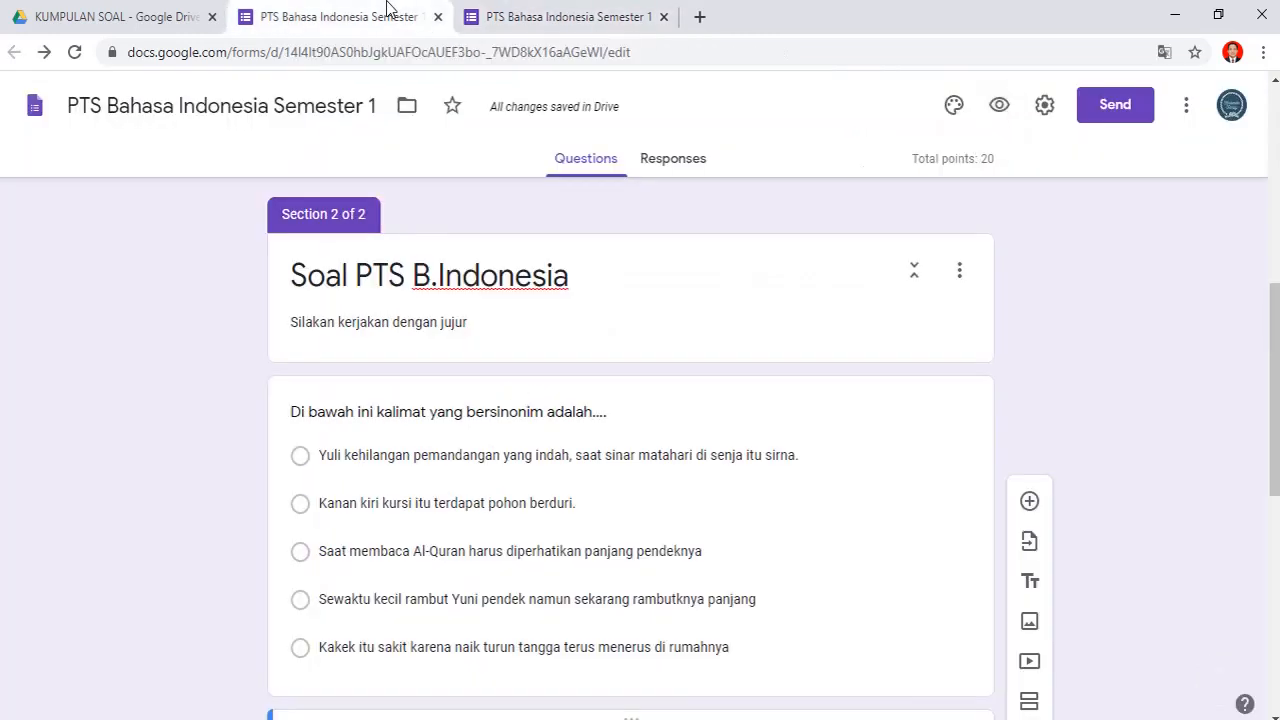
drag(1273, 345, 1275, 580)
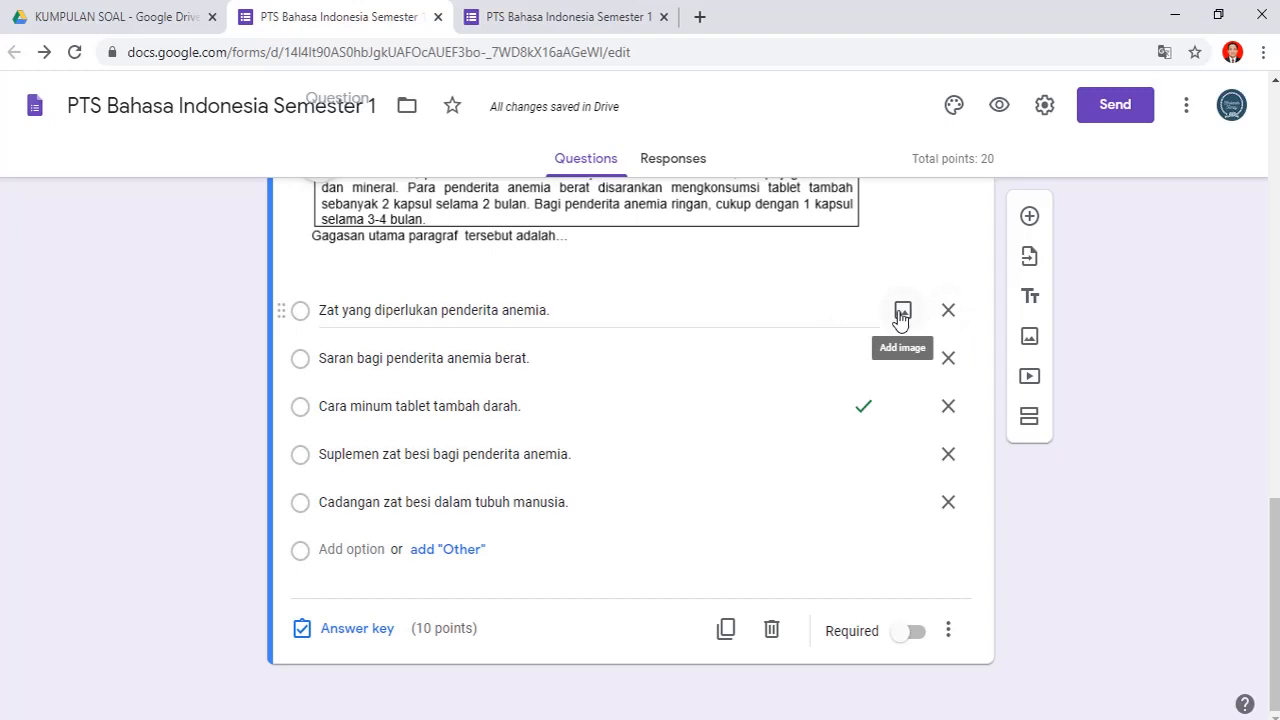
click(533, 12)
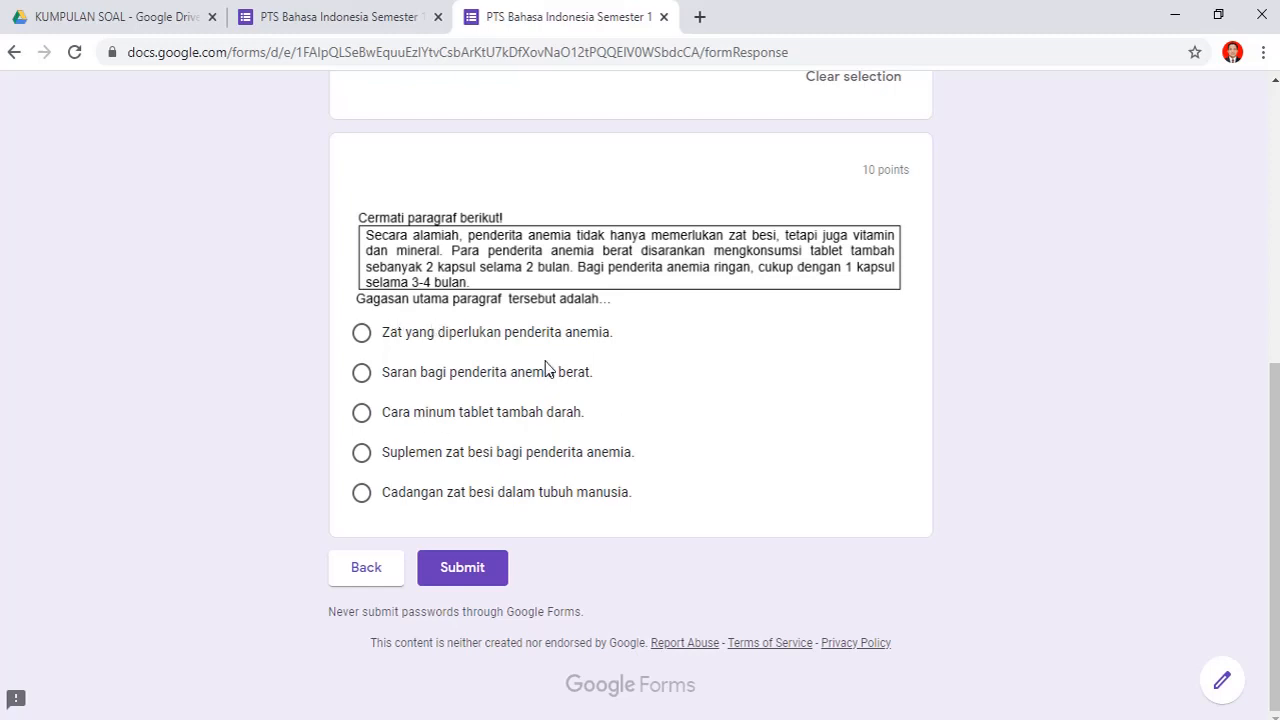
- Answer the image question with "Saran bagi penderita anemia berat.", submit the quiz and dismiss the translation pop-up
click(362, 376)
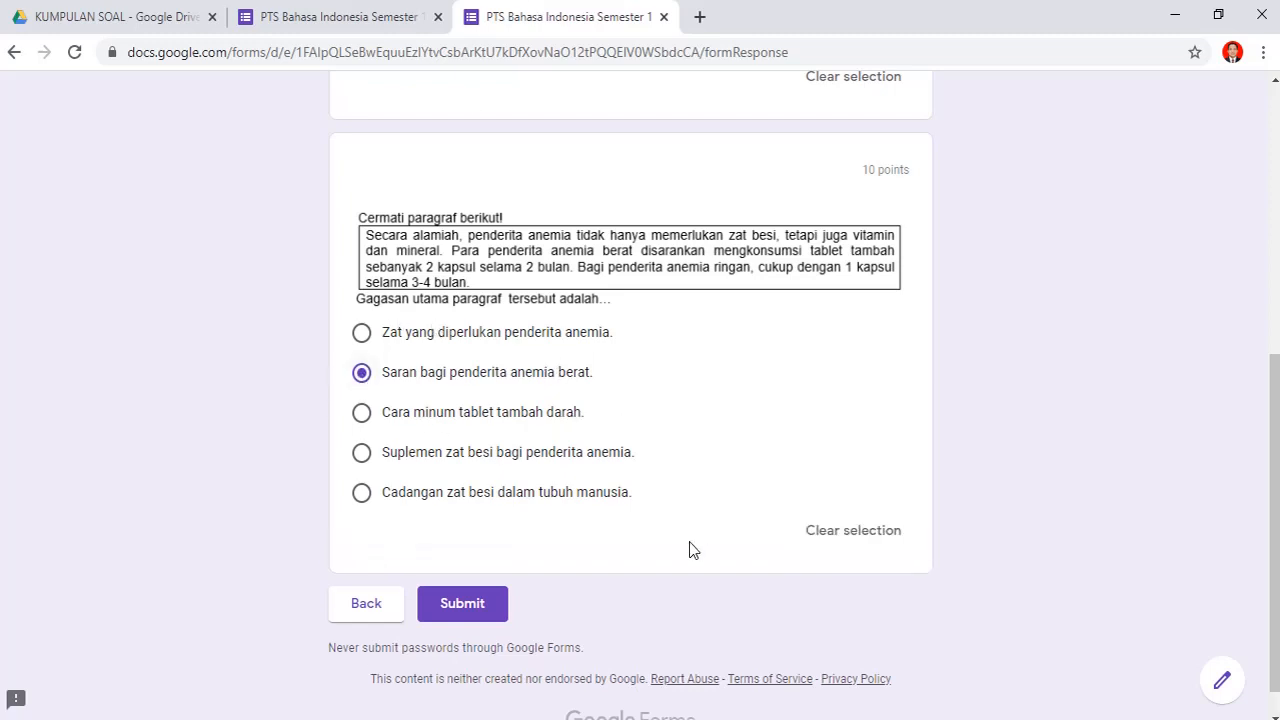
click(463, 604)
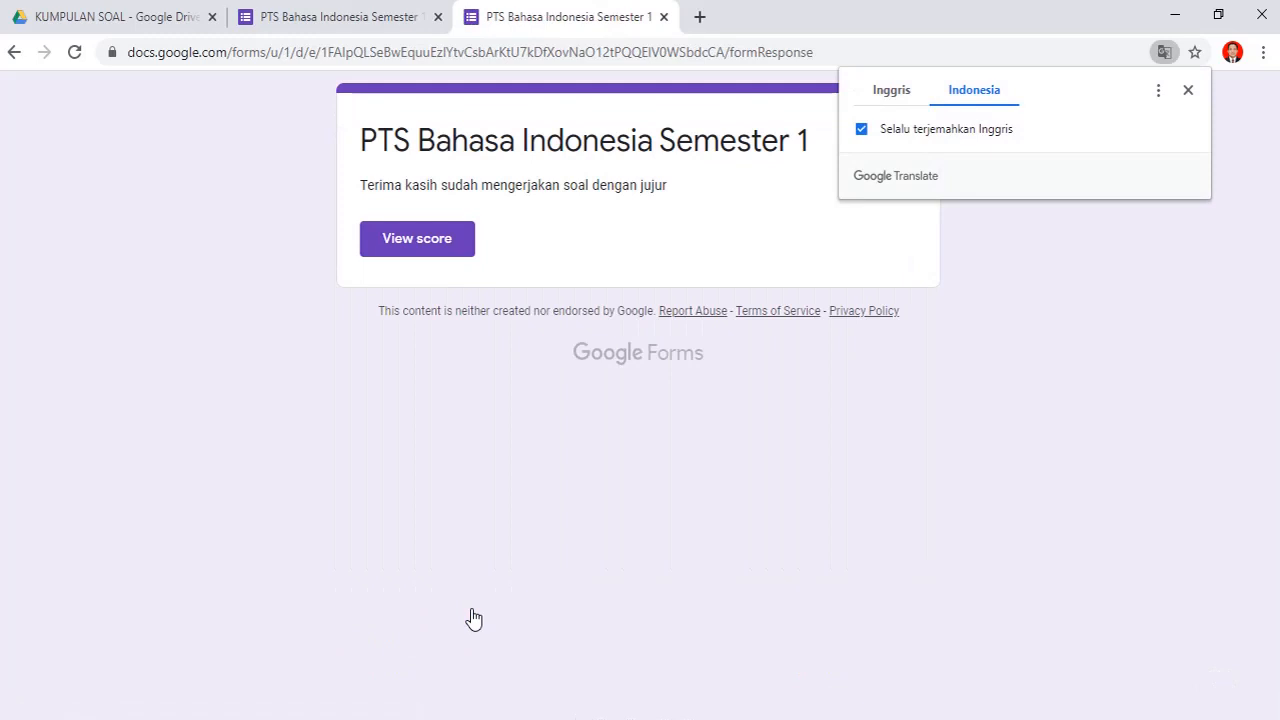
click(1188, 92)
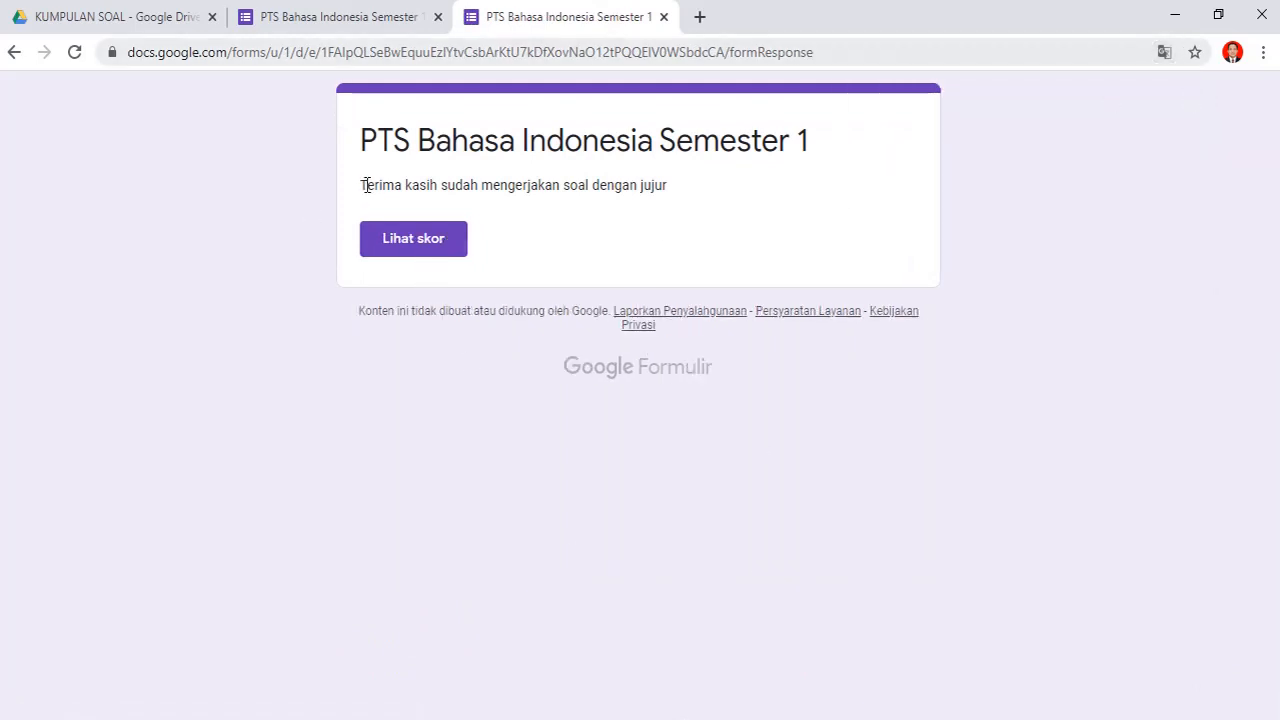
- Examine the confirmation message on the quiz's submission page
drag(355, 190, 645, 185)
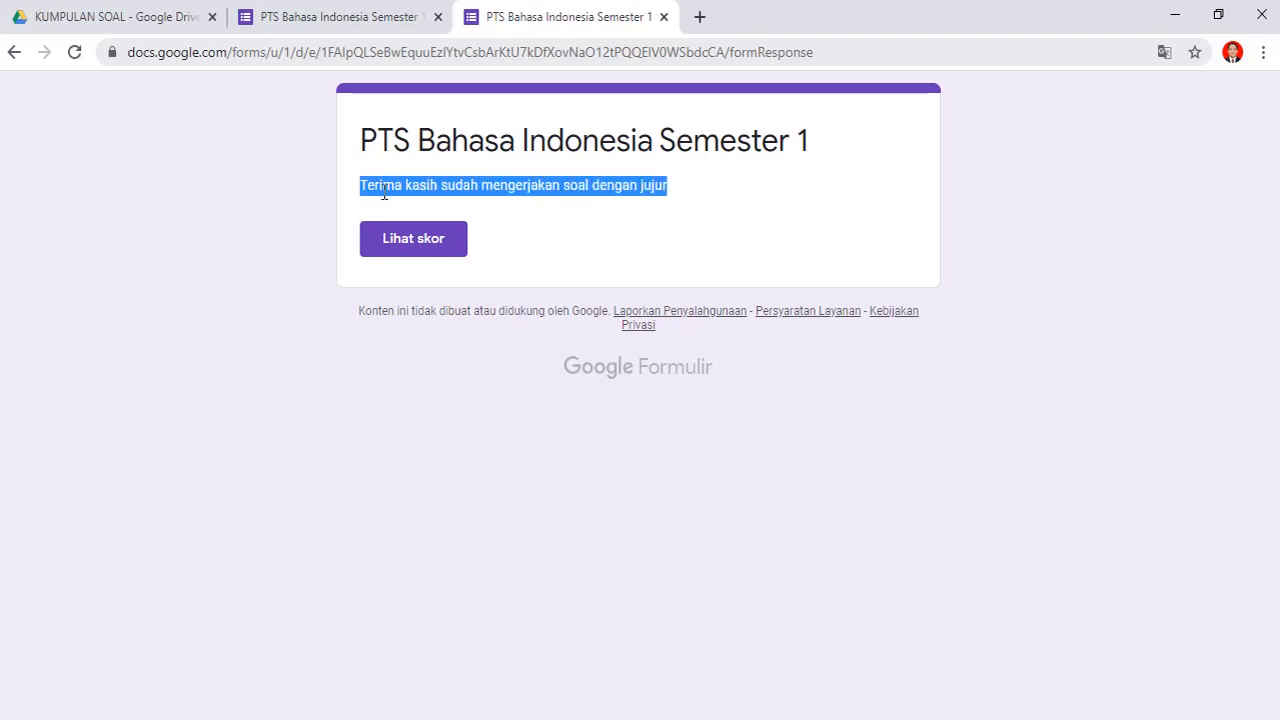
click(645, 222)
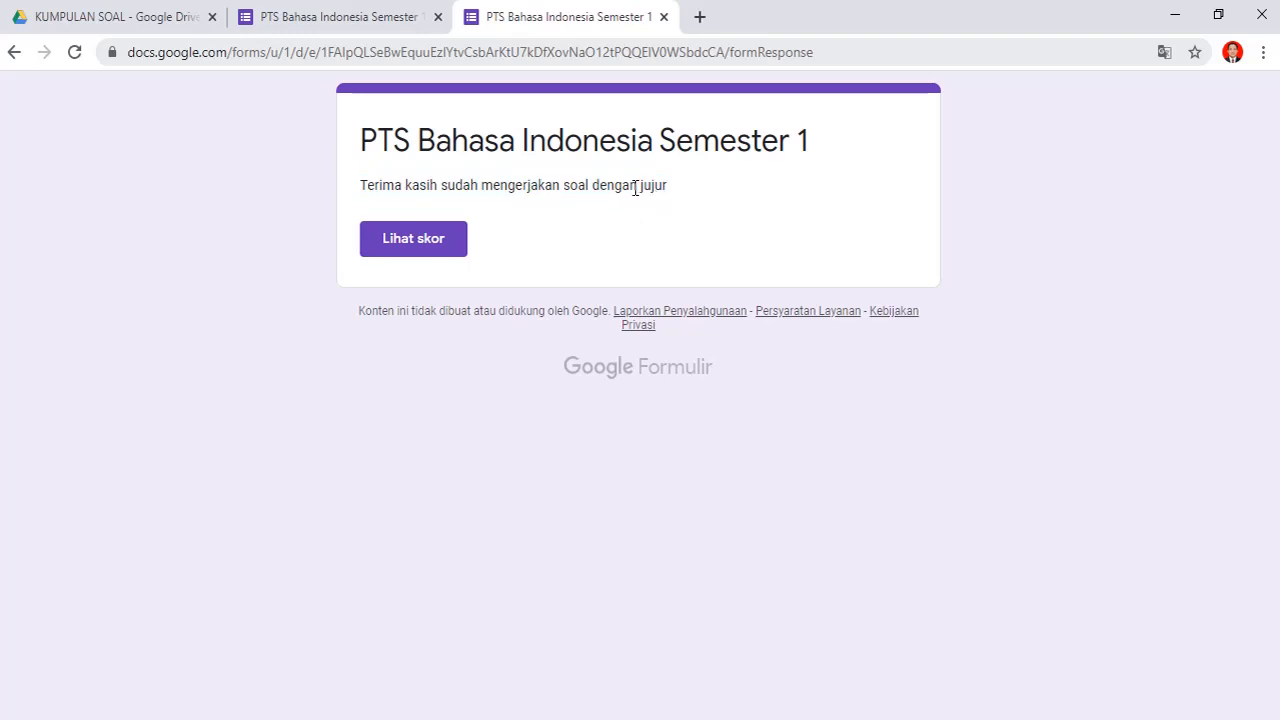
drag(635, 188, 407, 190)
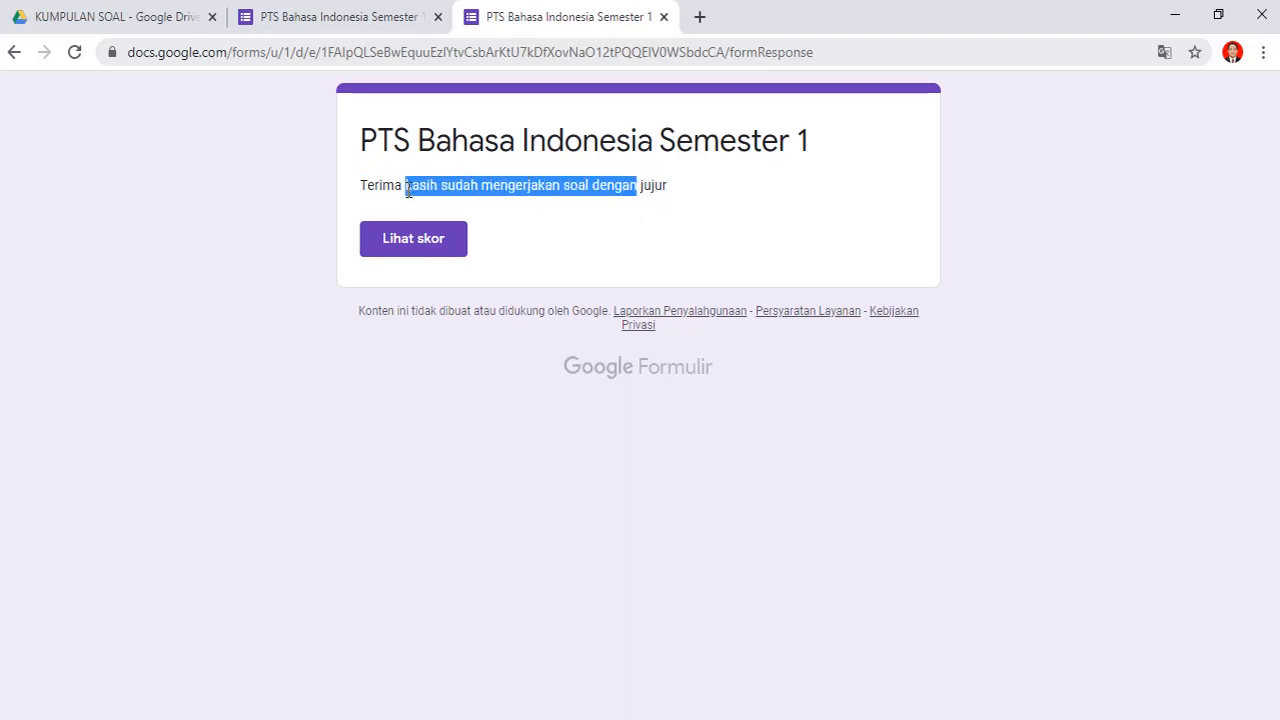
- View the score of the submitted quiz response, then close the score and submission pages
click(537, 236)
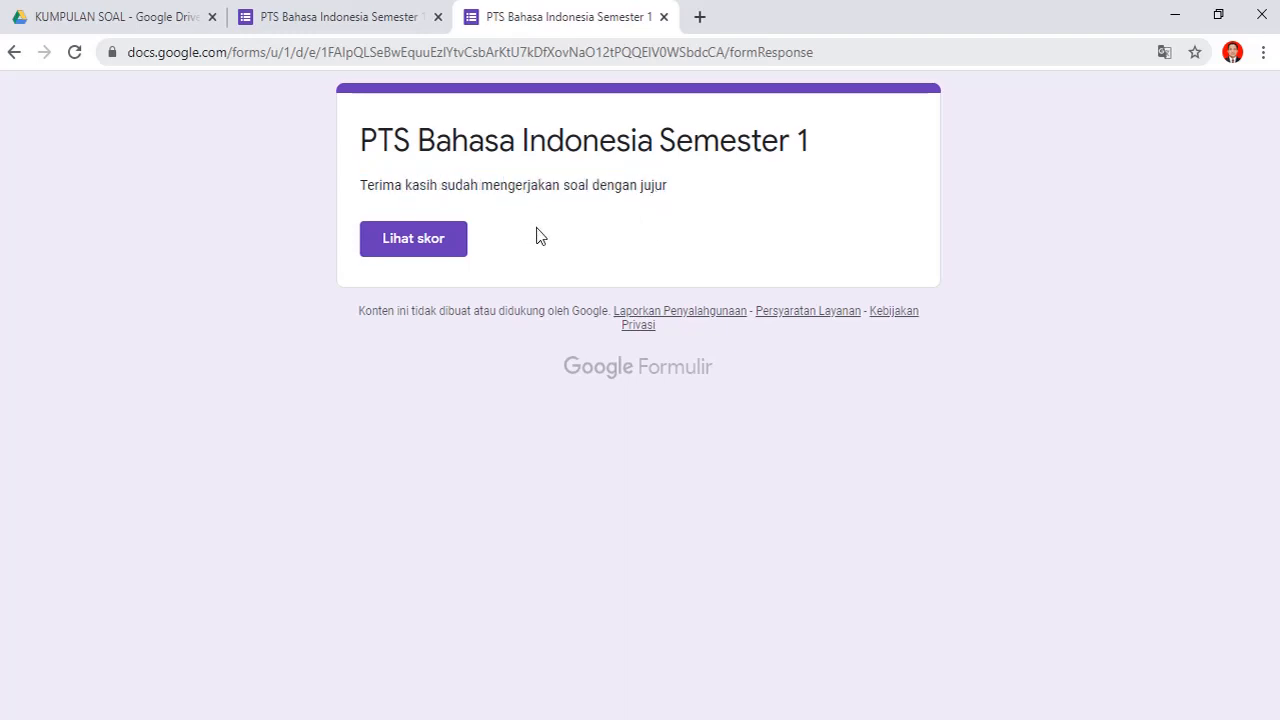
click(411, 245)
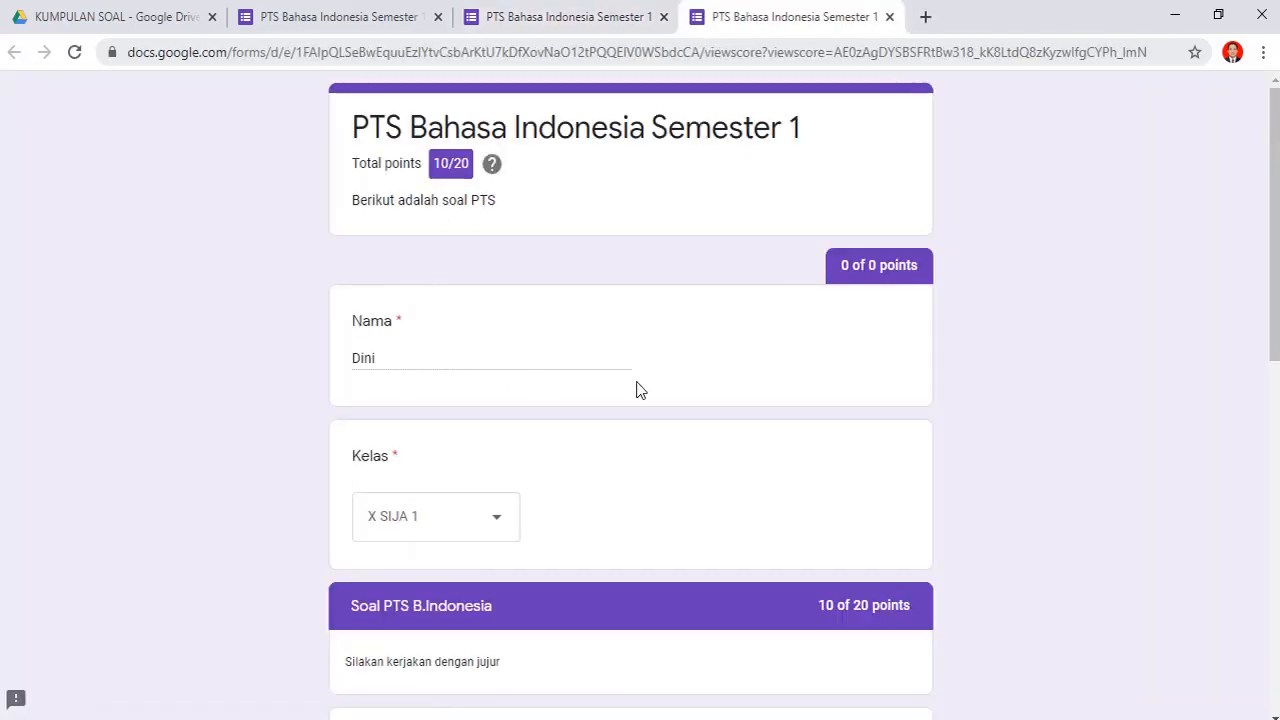
drag(1274, 257, 1243, 217)
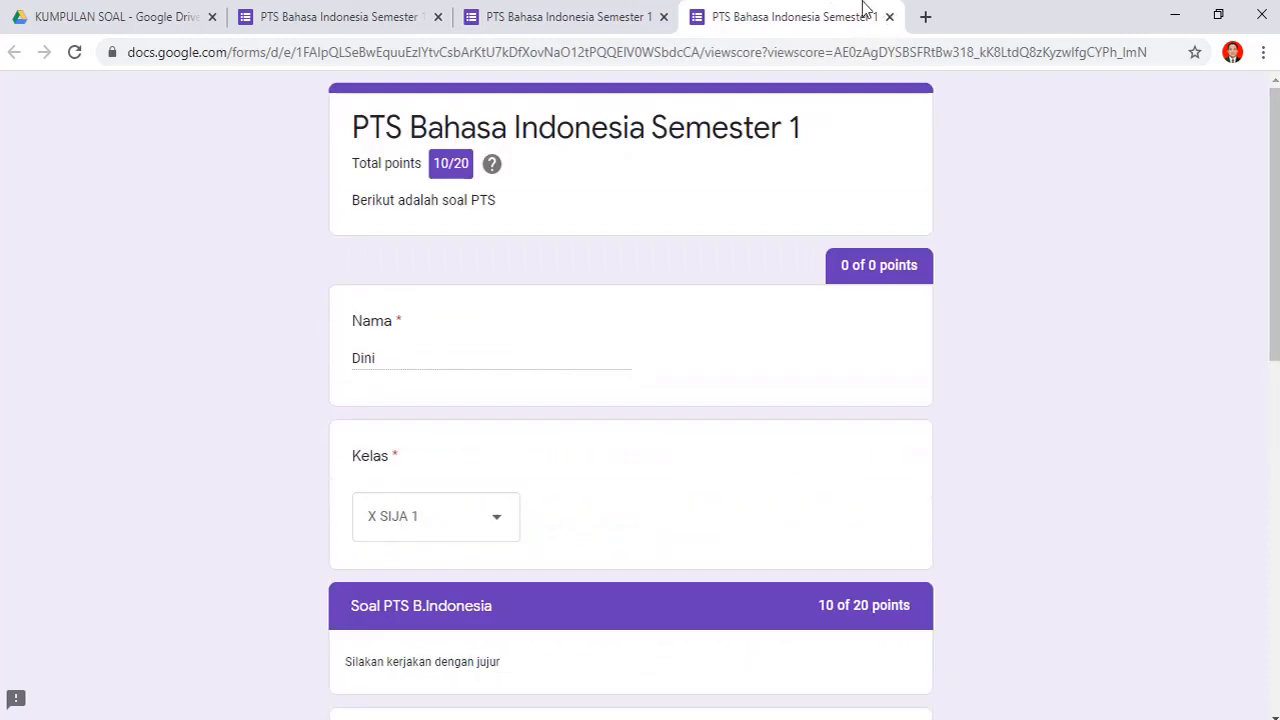
click(889, 17)
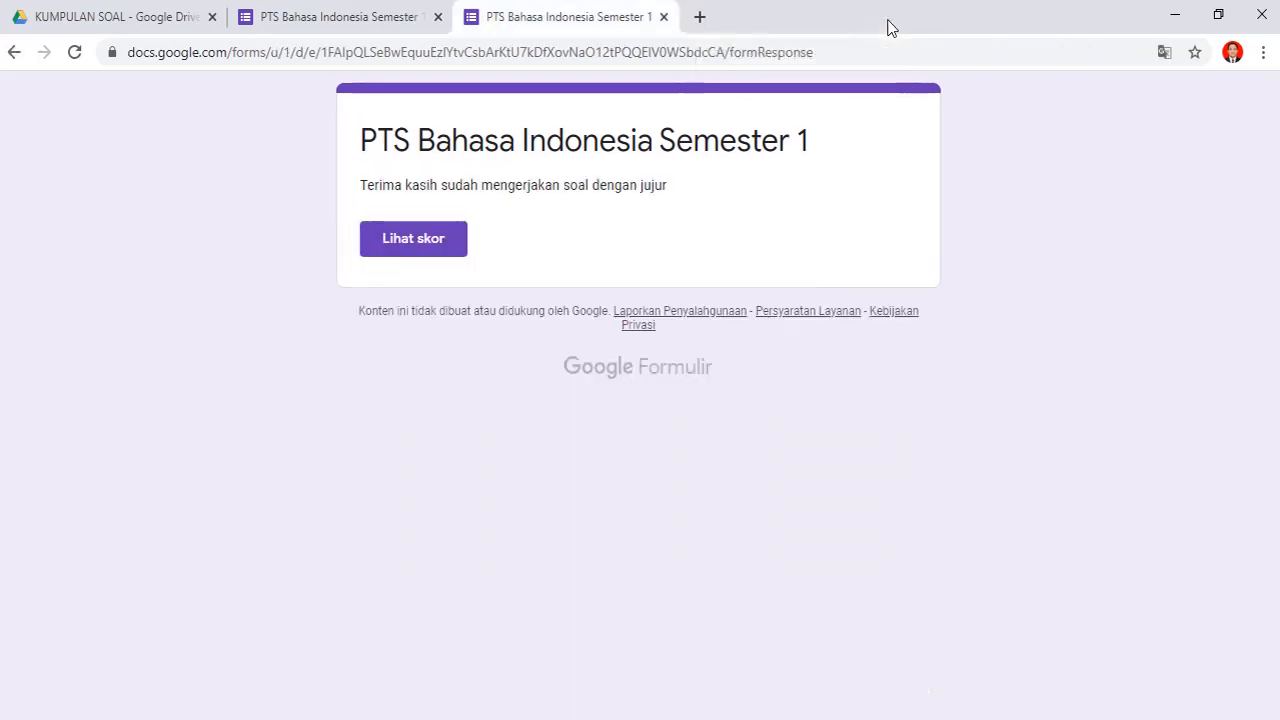
click(664, 17)
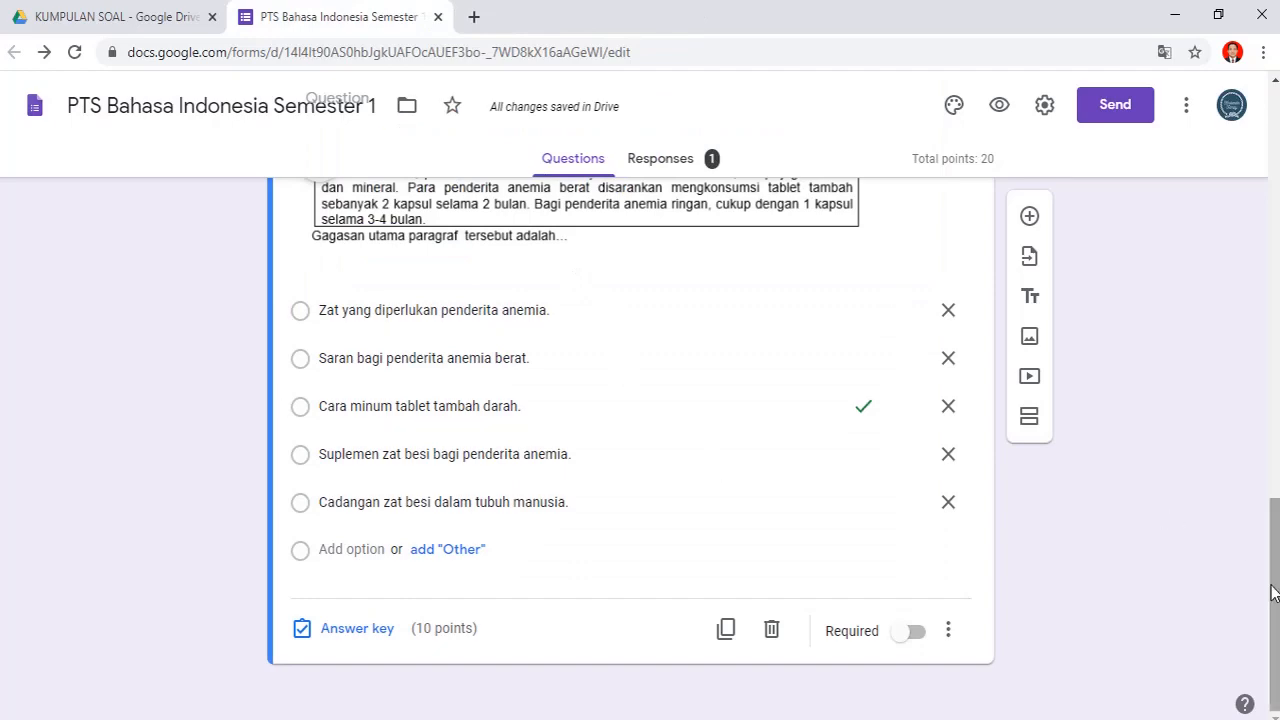
- Open the form's responses, dismiss the introductory tip, and examine the summary with its insights, points distribution and answers
drag(1277, 585, 1229, 258)
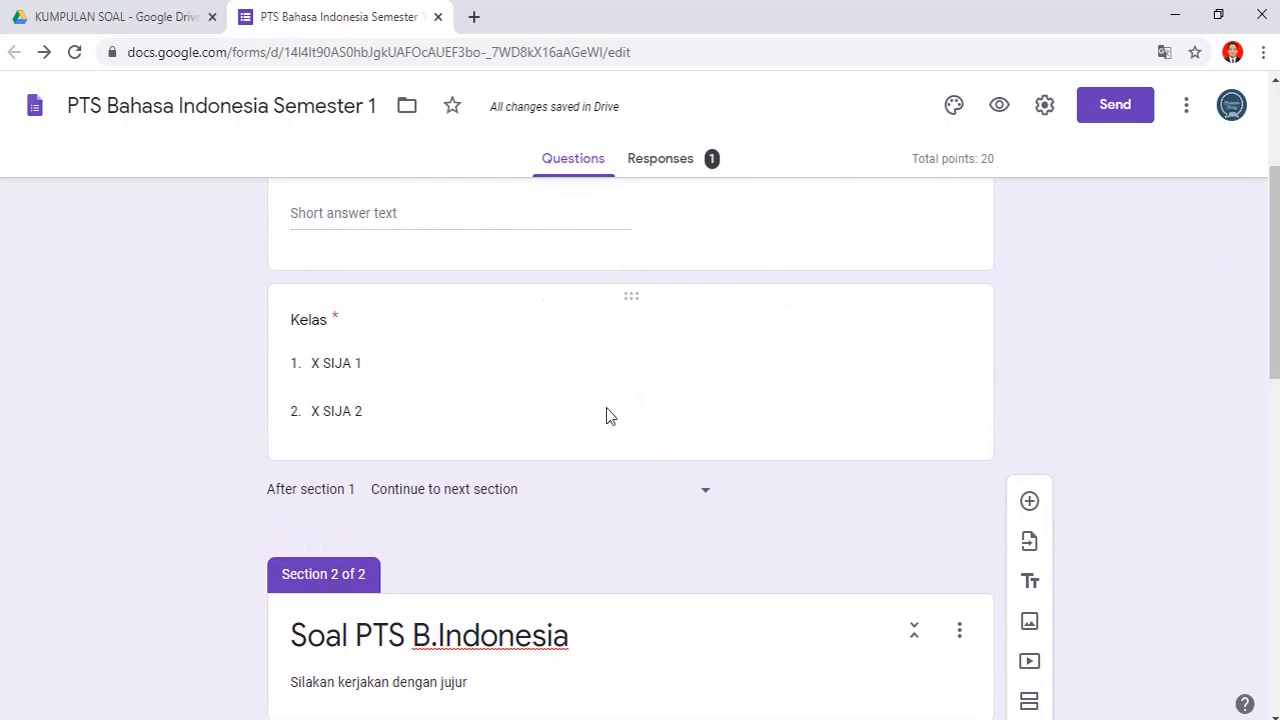
click(670, 162)
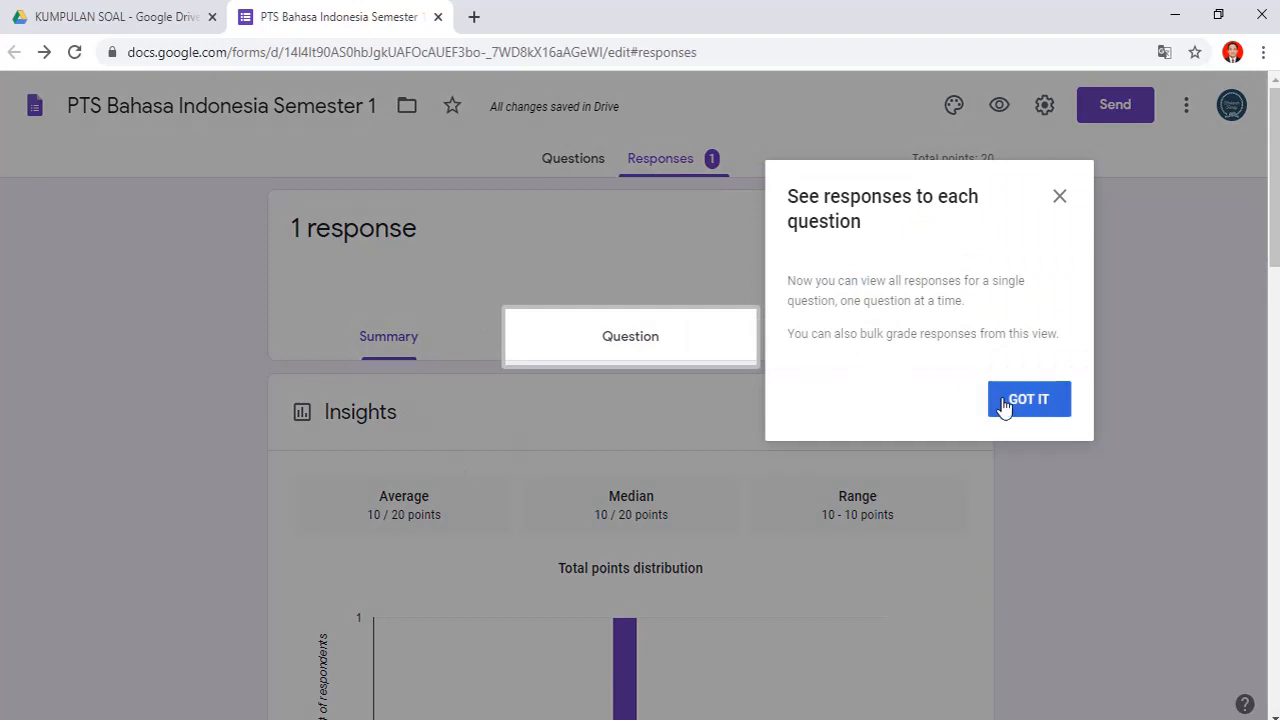
click(1006, 404)
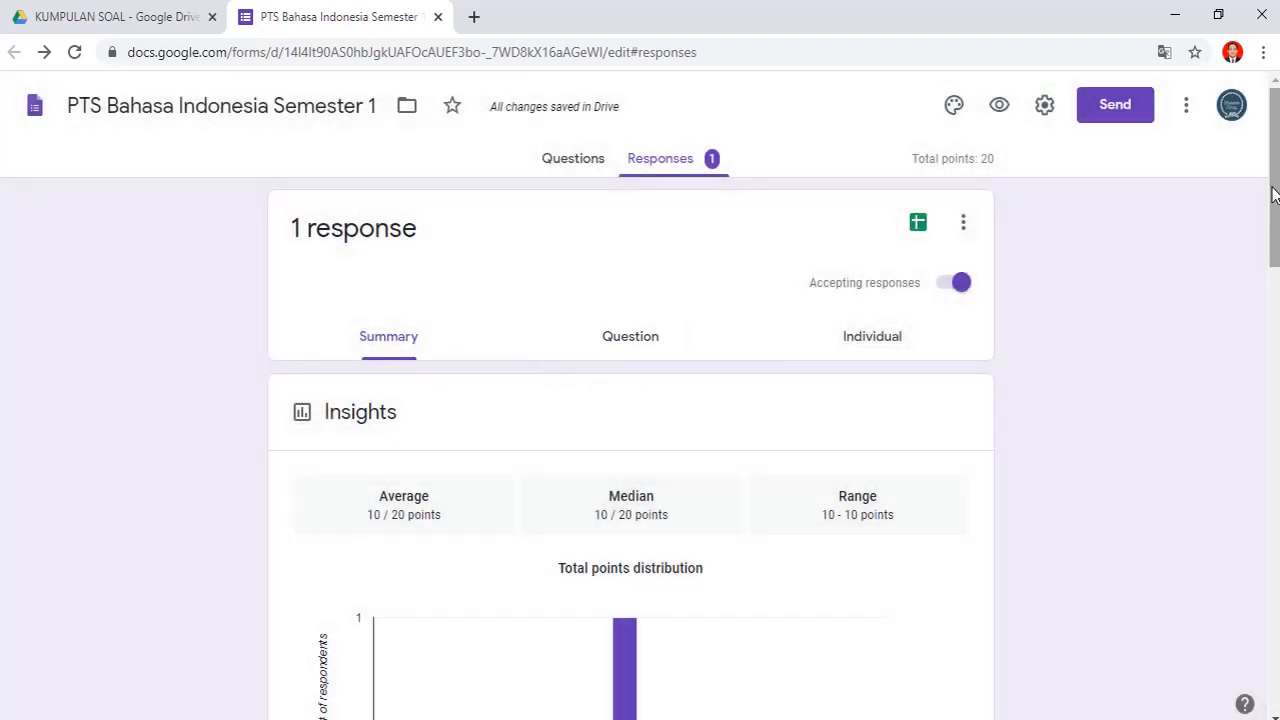
drag(1273, 197, 1247, 405)
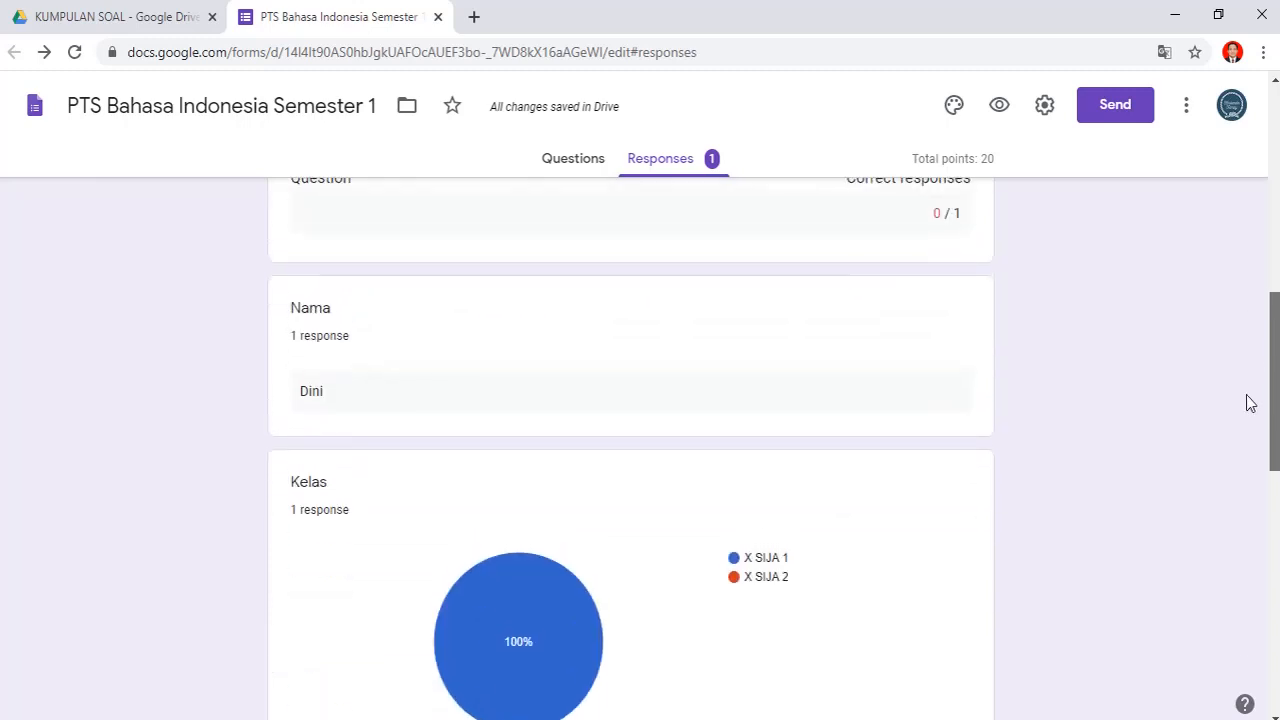
scroll(1247, 403, up, 6)
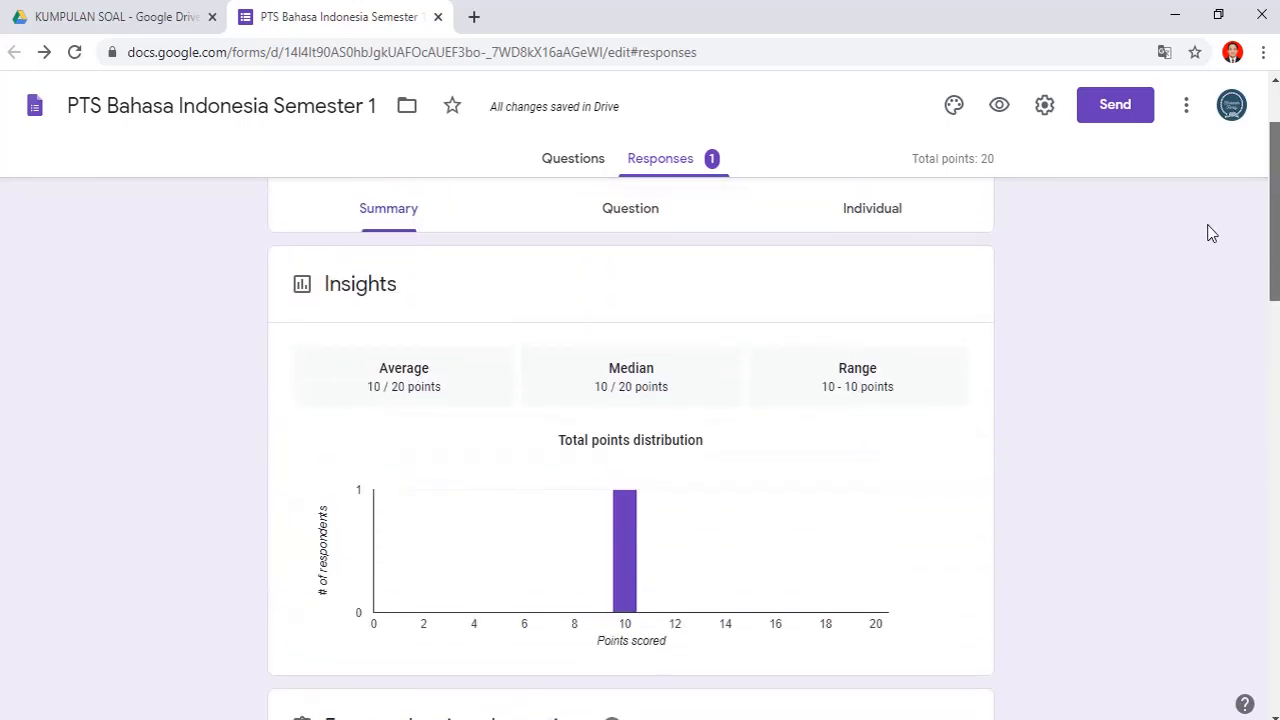
drag(1202, 215, 1202, 219)
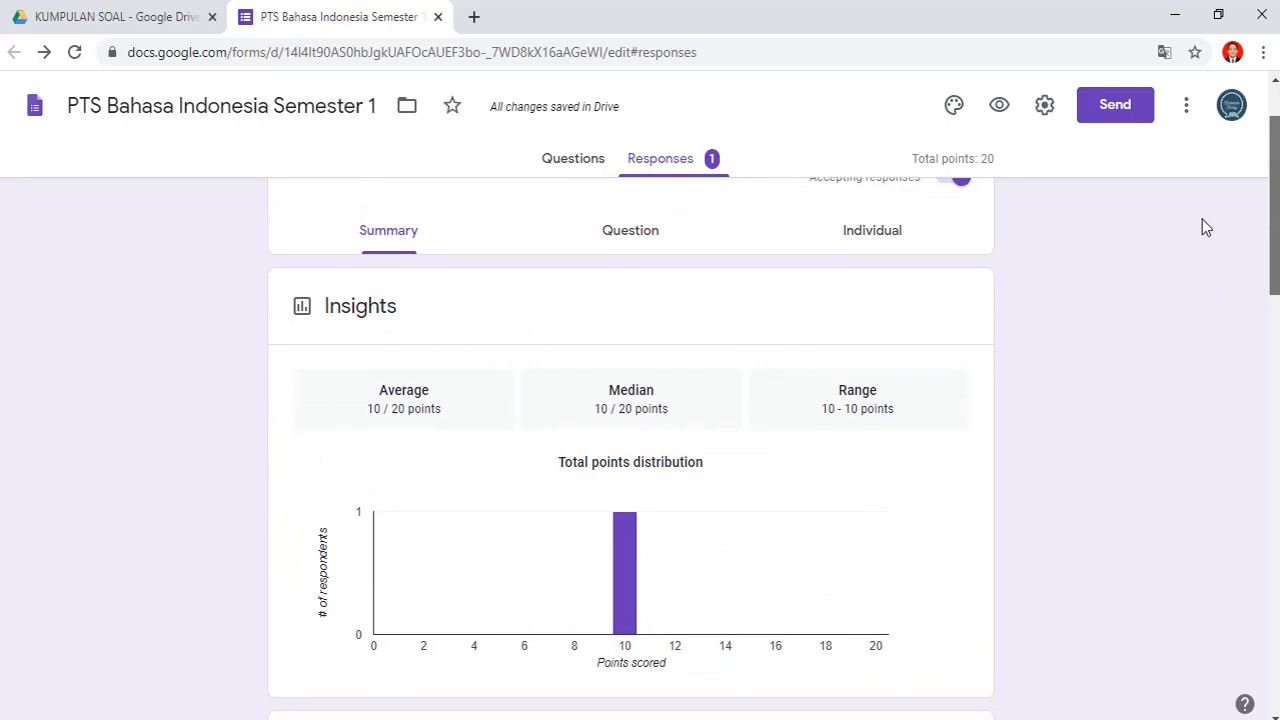
scroll(1202, 220, down, 1)
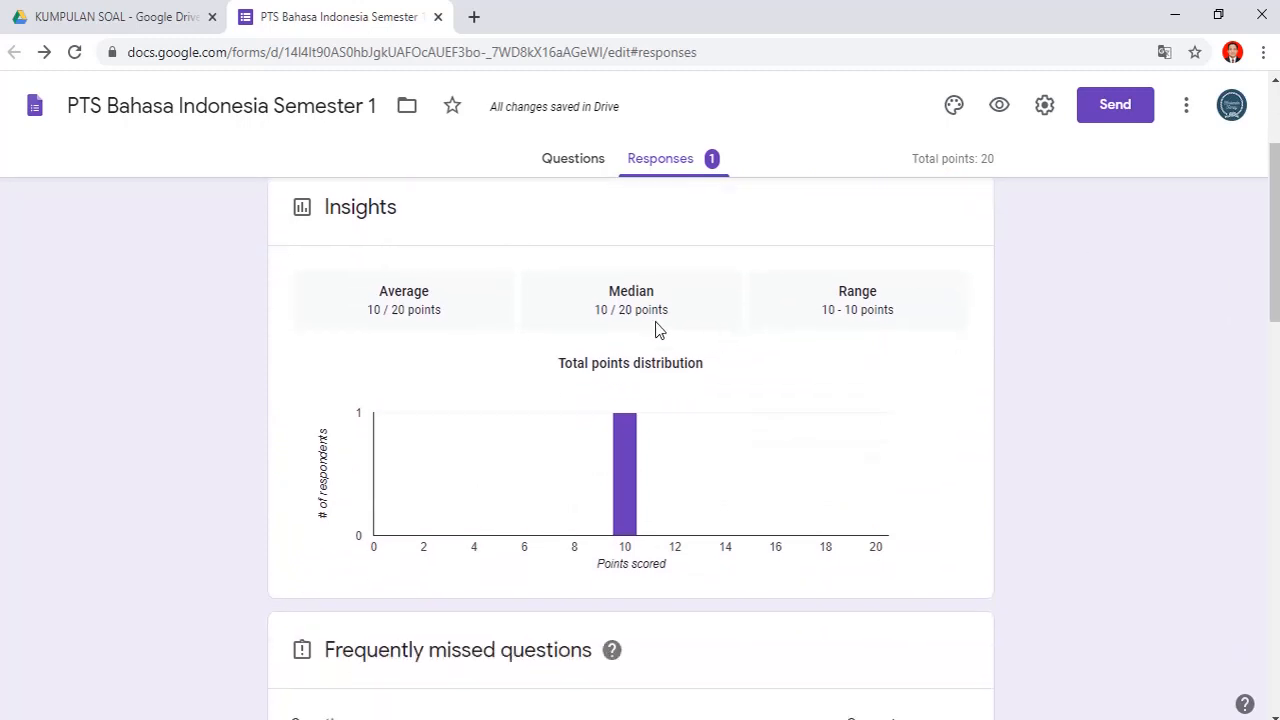
drag(1274, 272, 1231, 176)
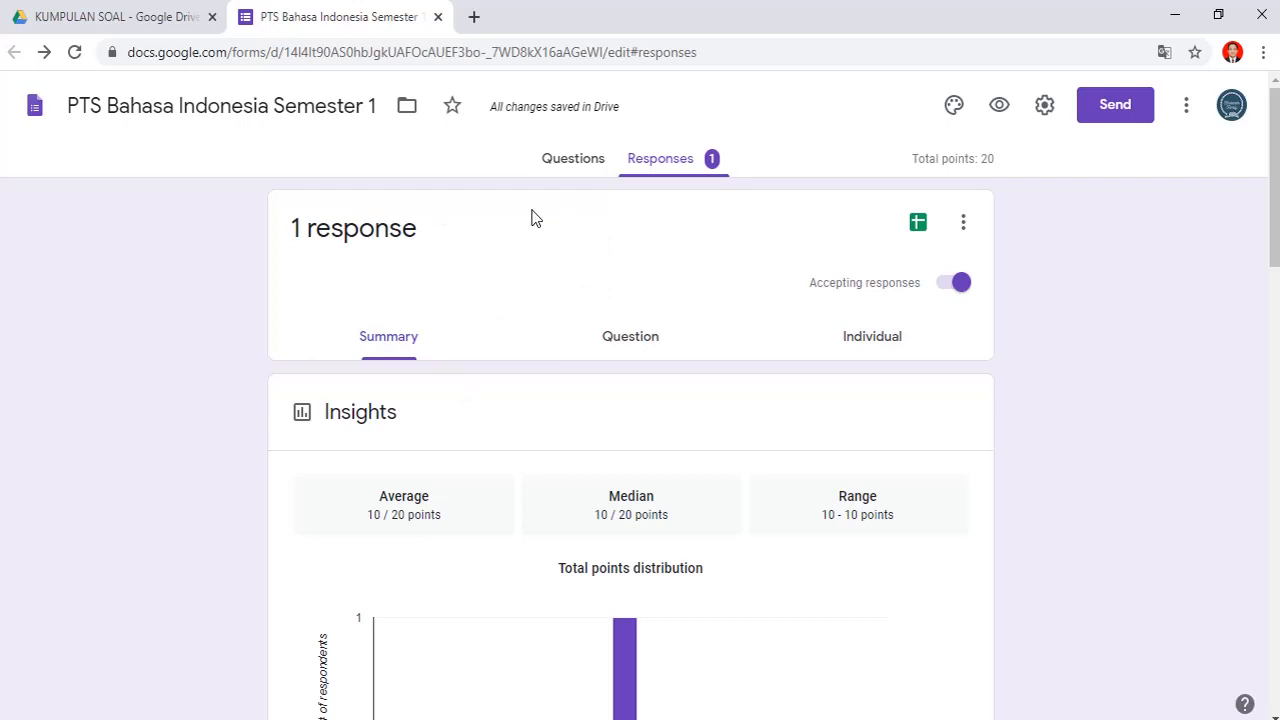
- Create a new spreadsheet as the response destination and check for its file in the KUMPULAN SOAL Drive folder
click(917, 225)
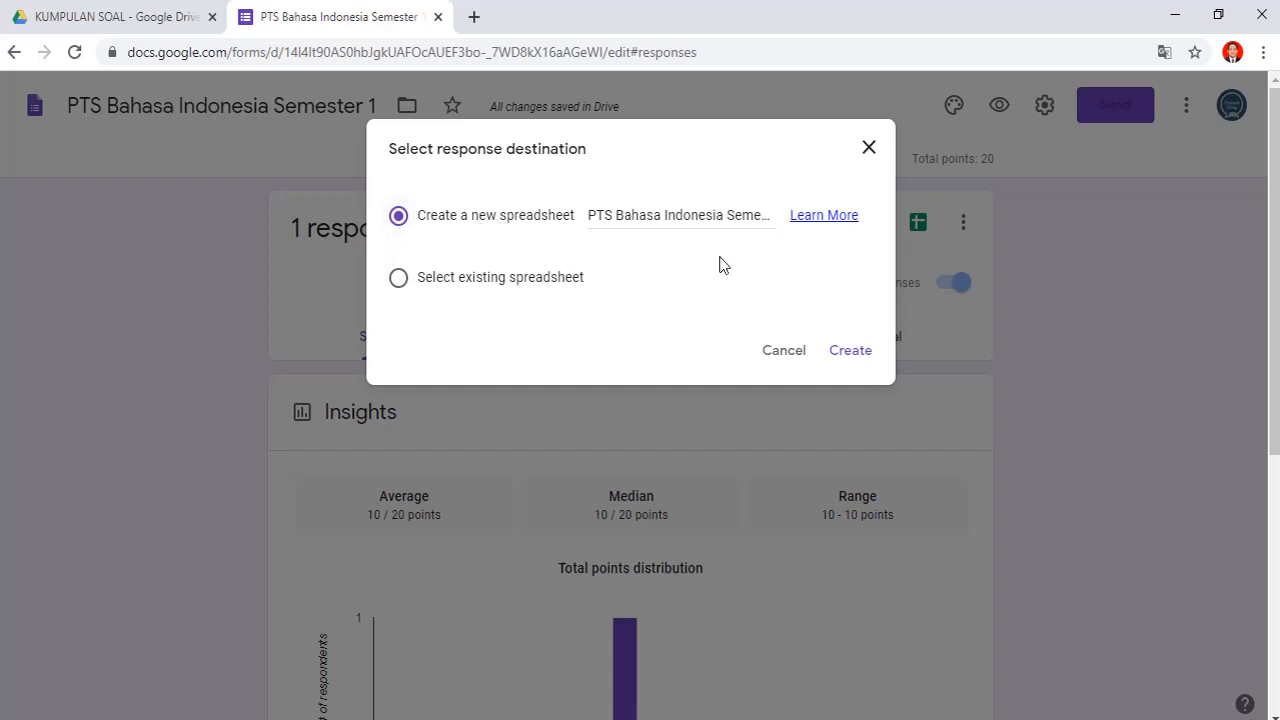
click(852, 360)
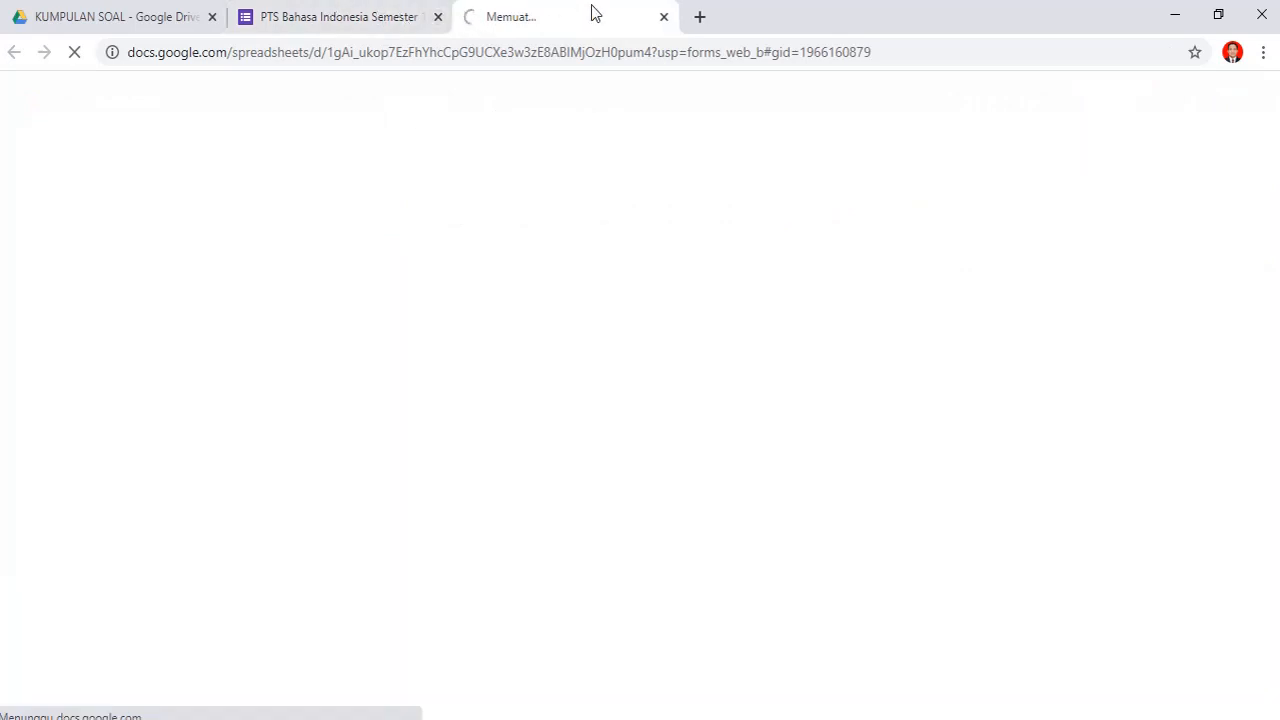
click(143, 8)
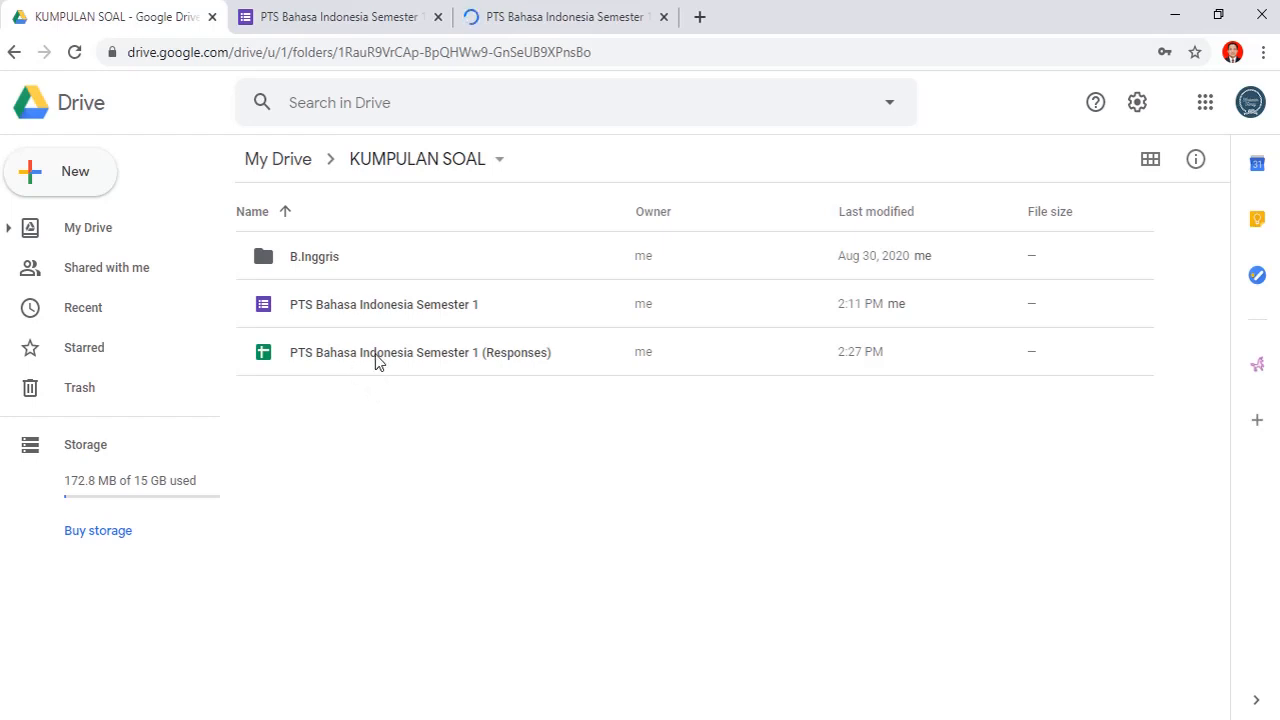
click(565, 10)
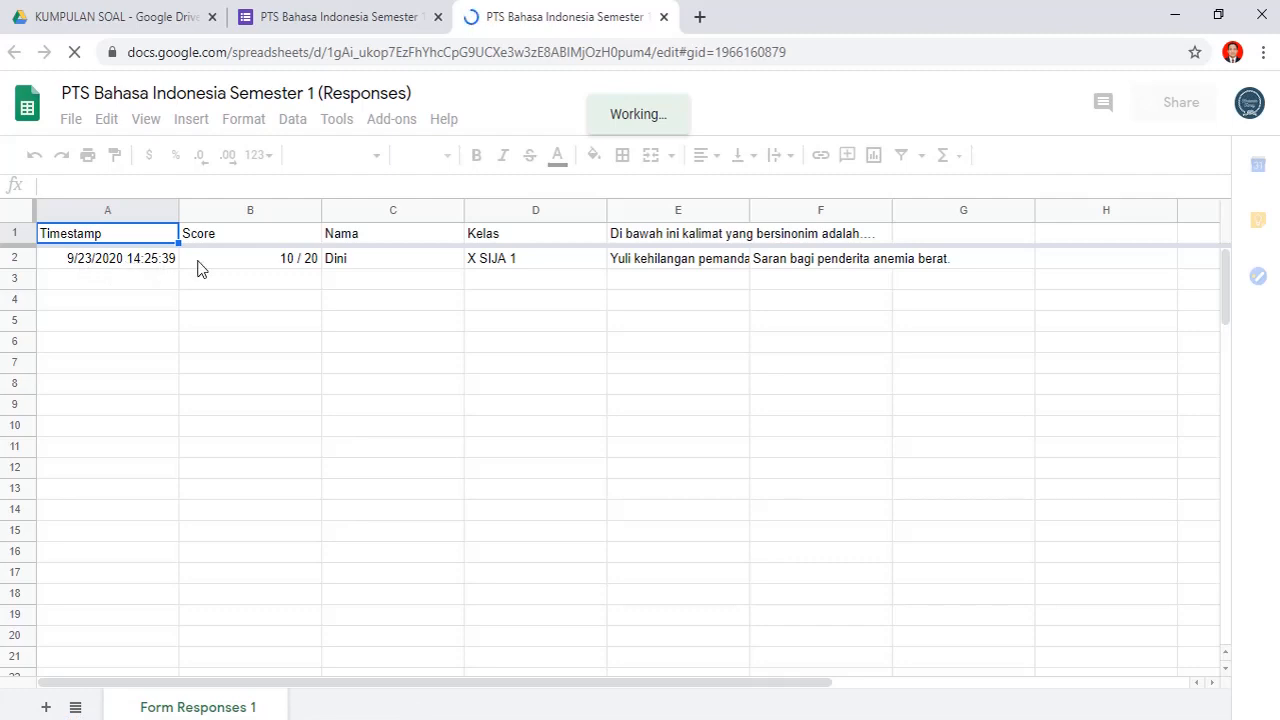
- Examine the student's name, class and answers in row 2 of the responses spreadsheet
click(384, 271)
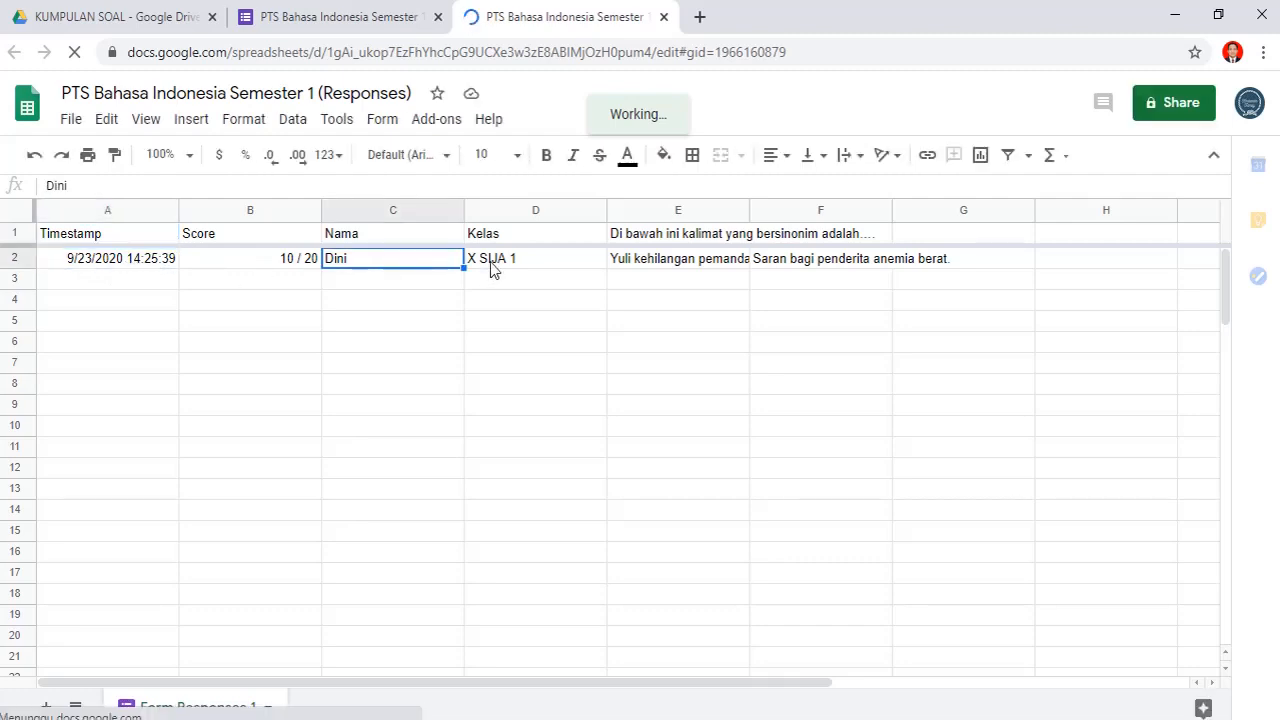
key(Right)
key(Right)
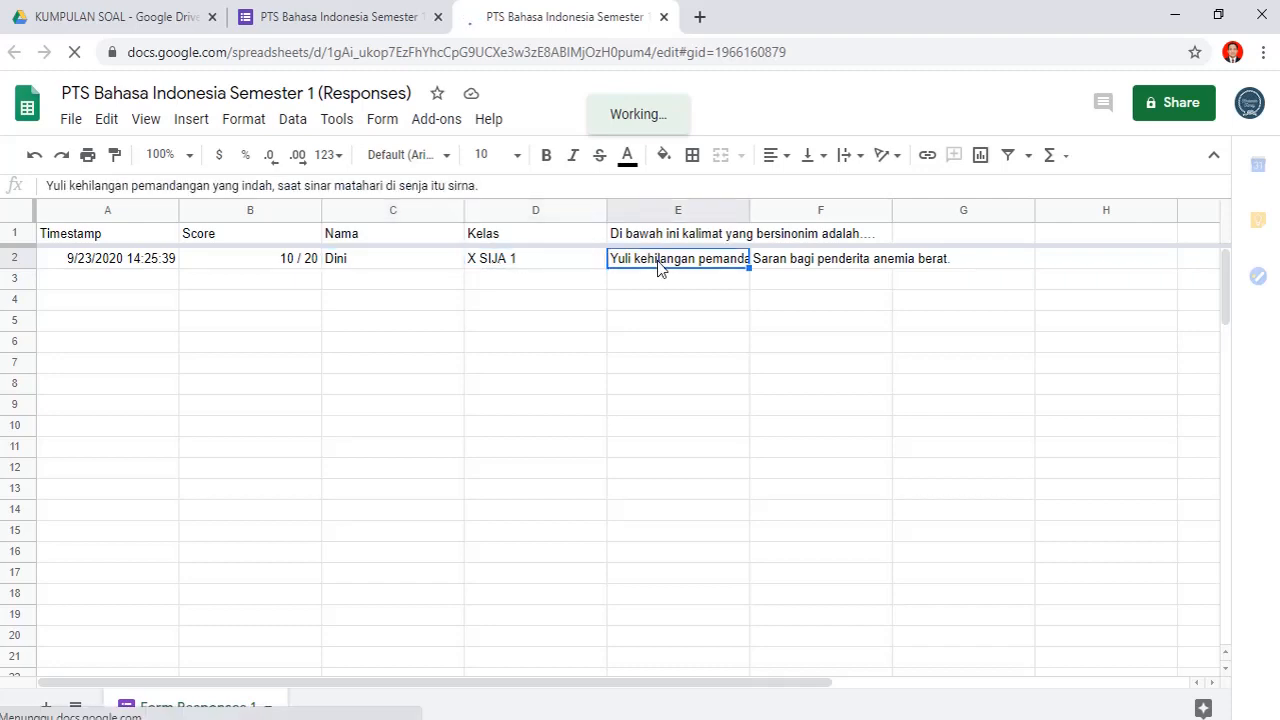
key(Right)
key(Right)
key(Right)
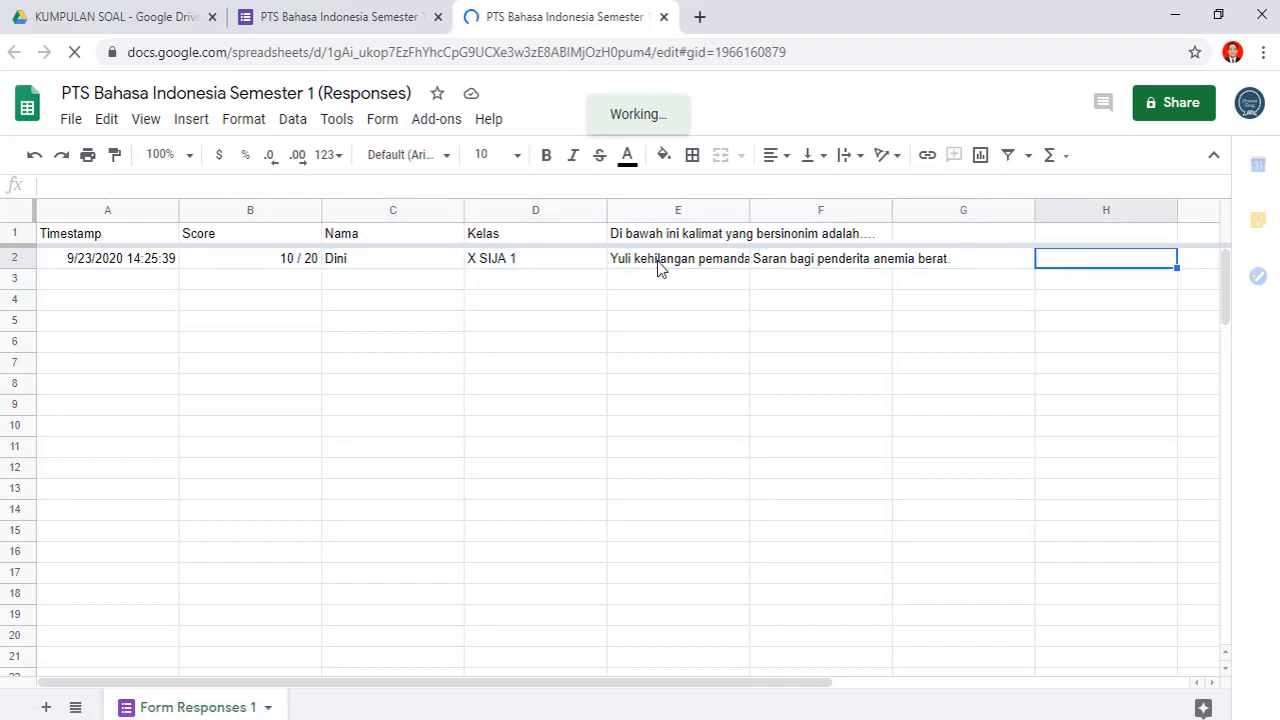
key(Left)
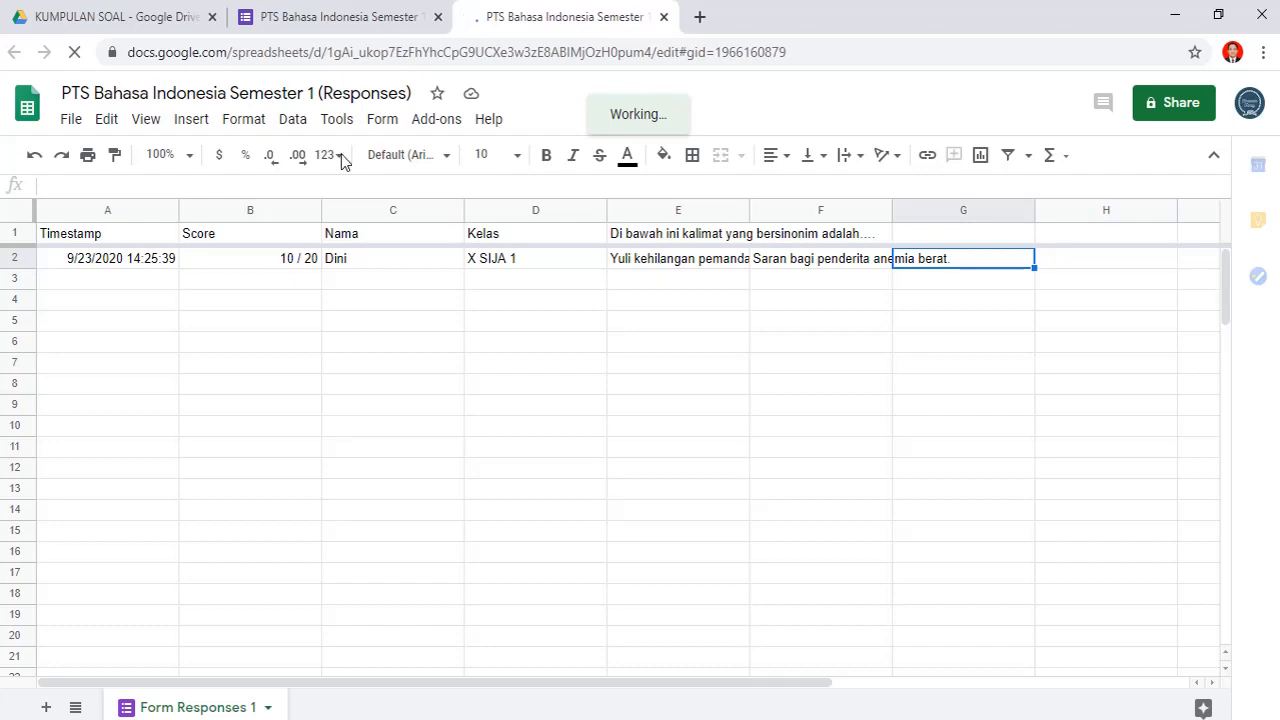
- Look at the download formats available for the responses spreadsheet, such as Microsoft Excel (.xlsx), without downloading it
click(68, 119)
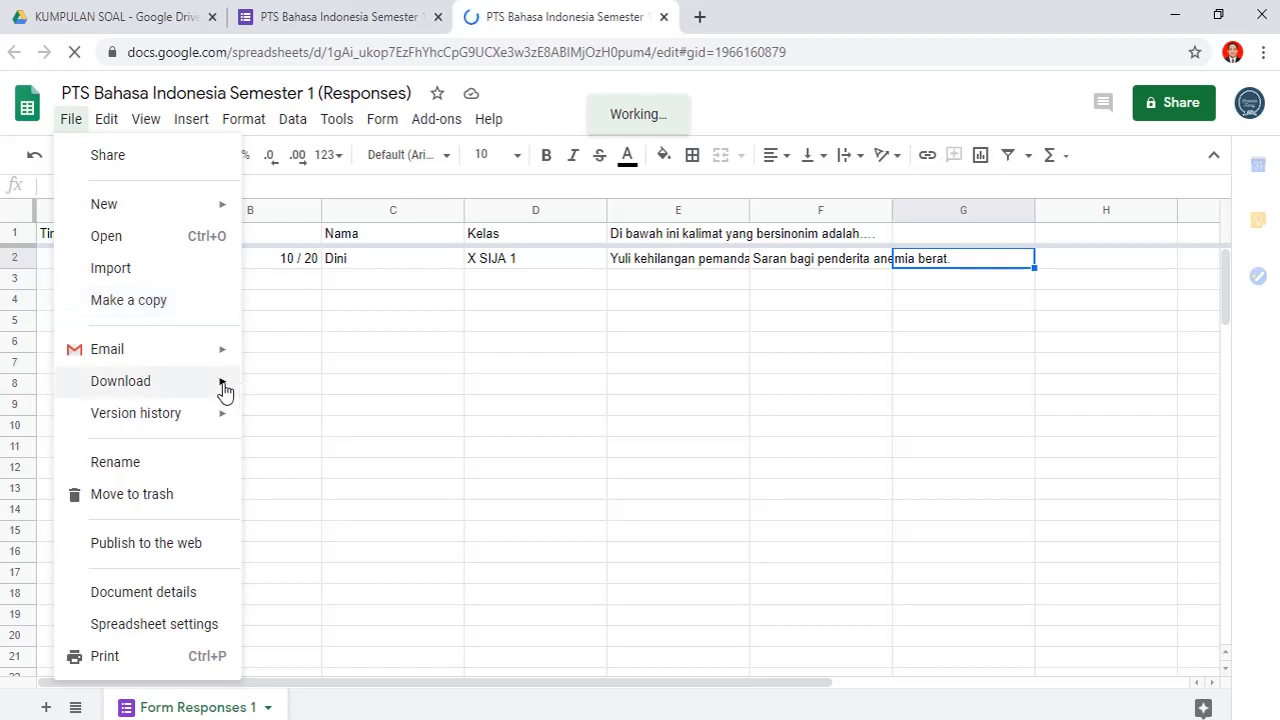
mouse_move(223, 391)
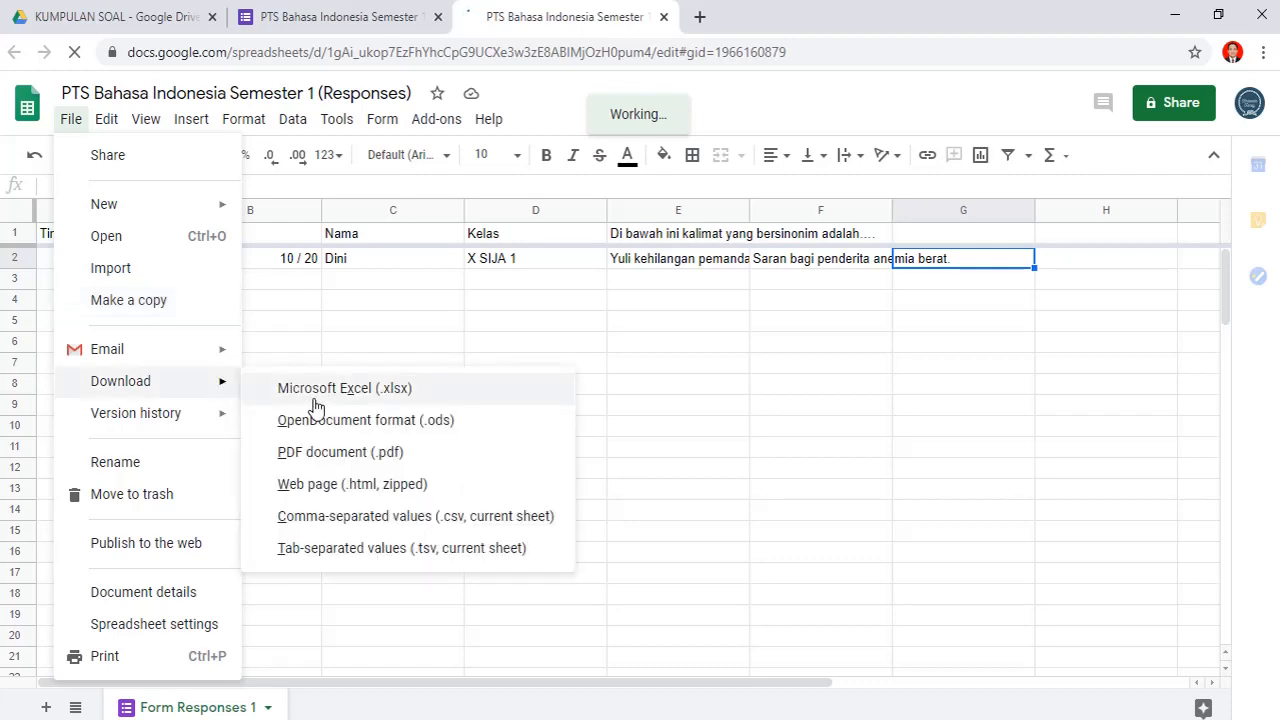
click(604, 323)
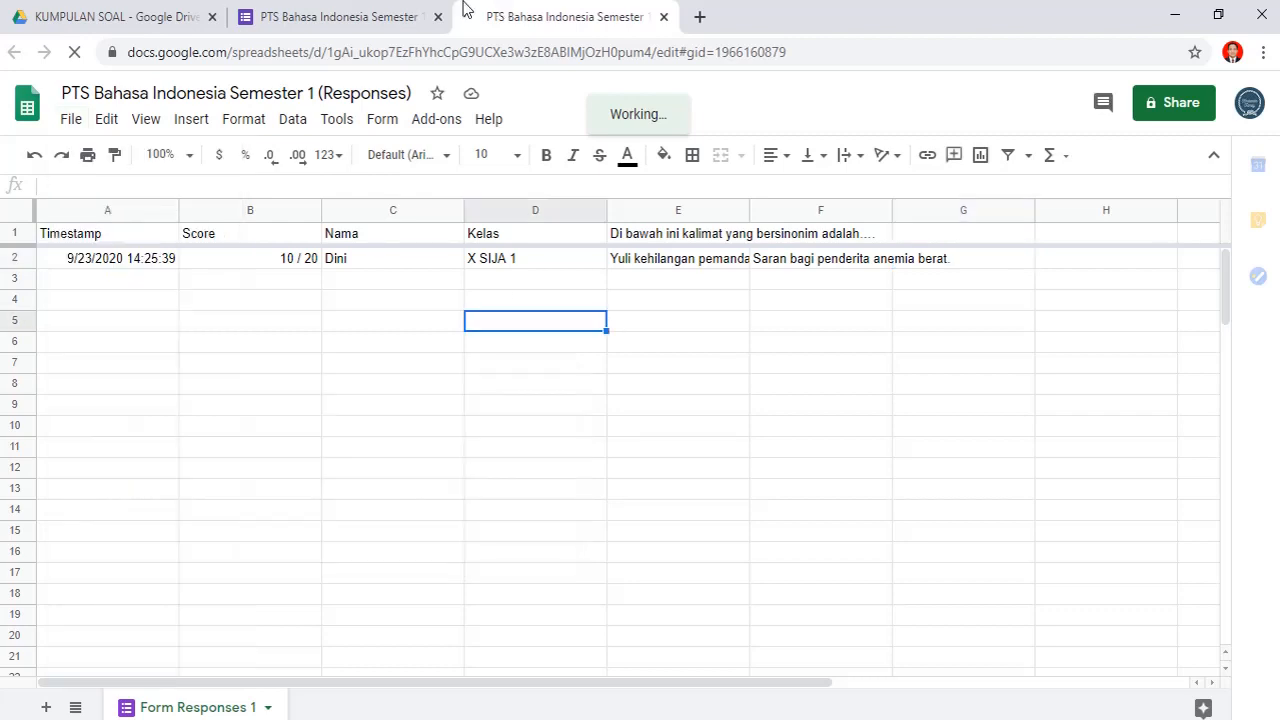
- Preview the form again from its question editor to check for repeat access, then close the preview and the responses spreadsheet
click(386, 10)
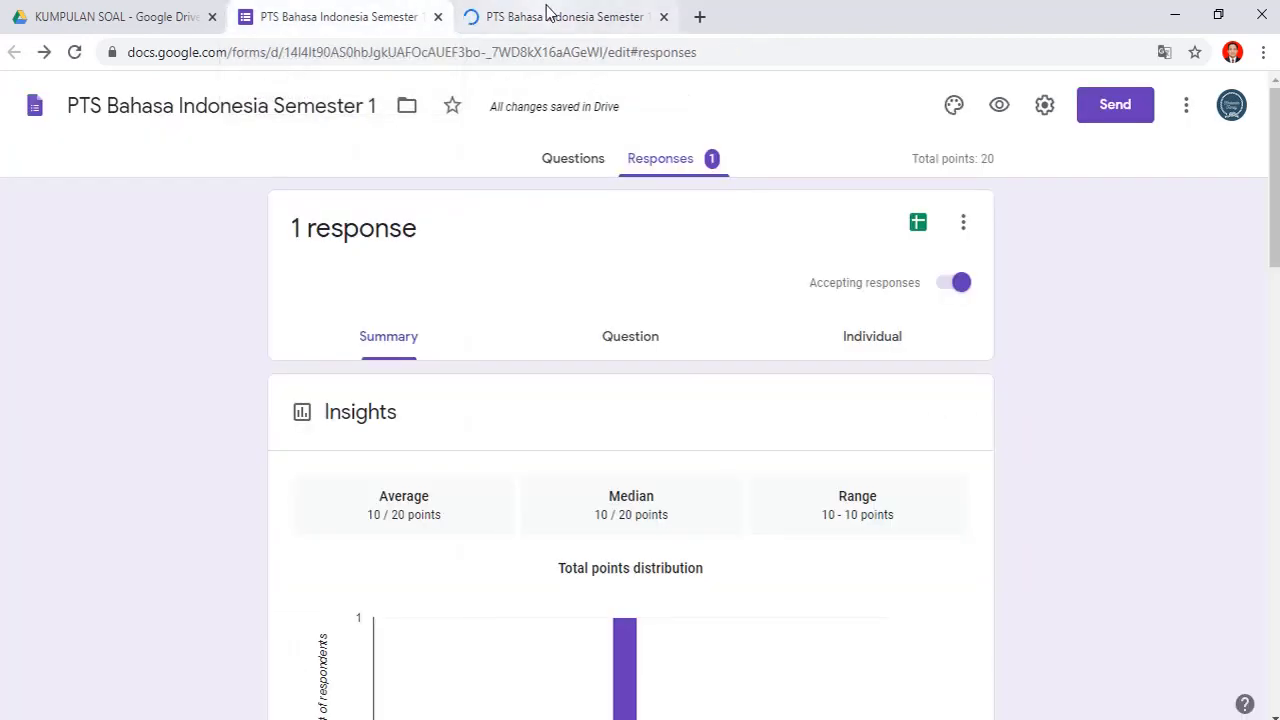
click(591, 168)
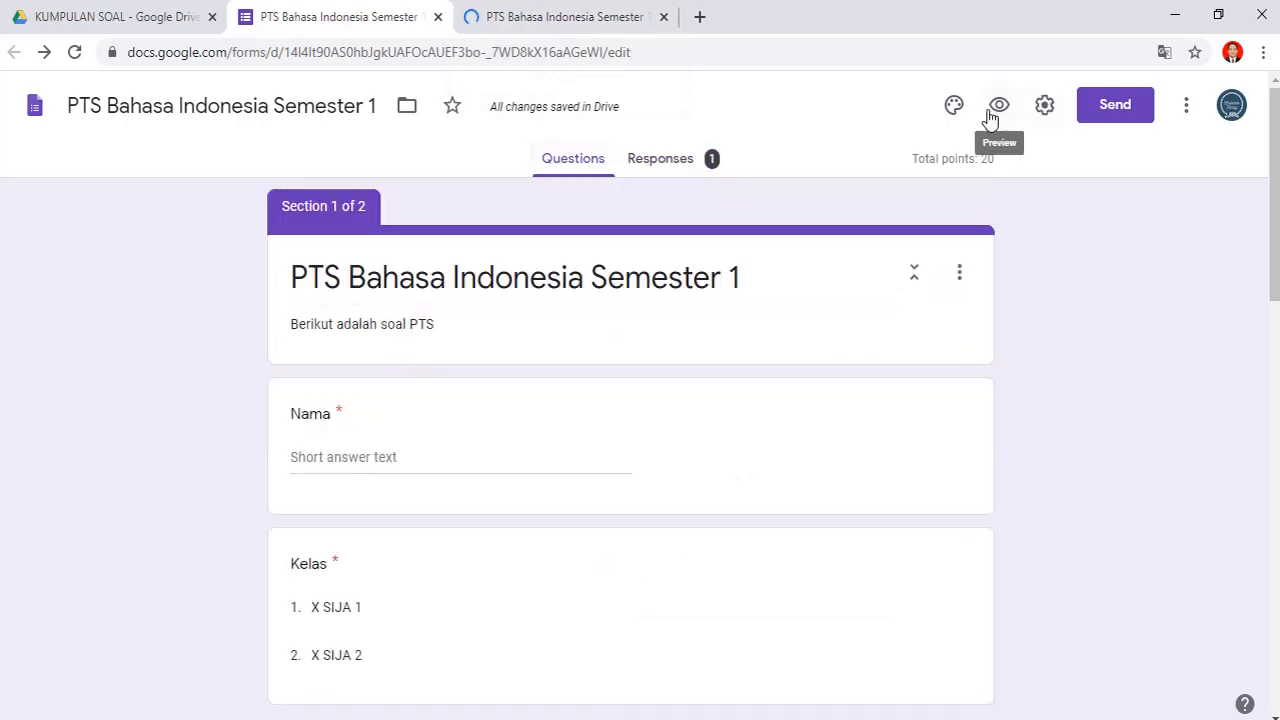
click(996, 112)
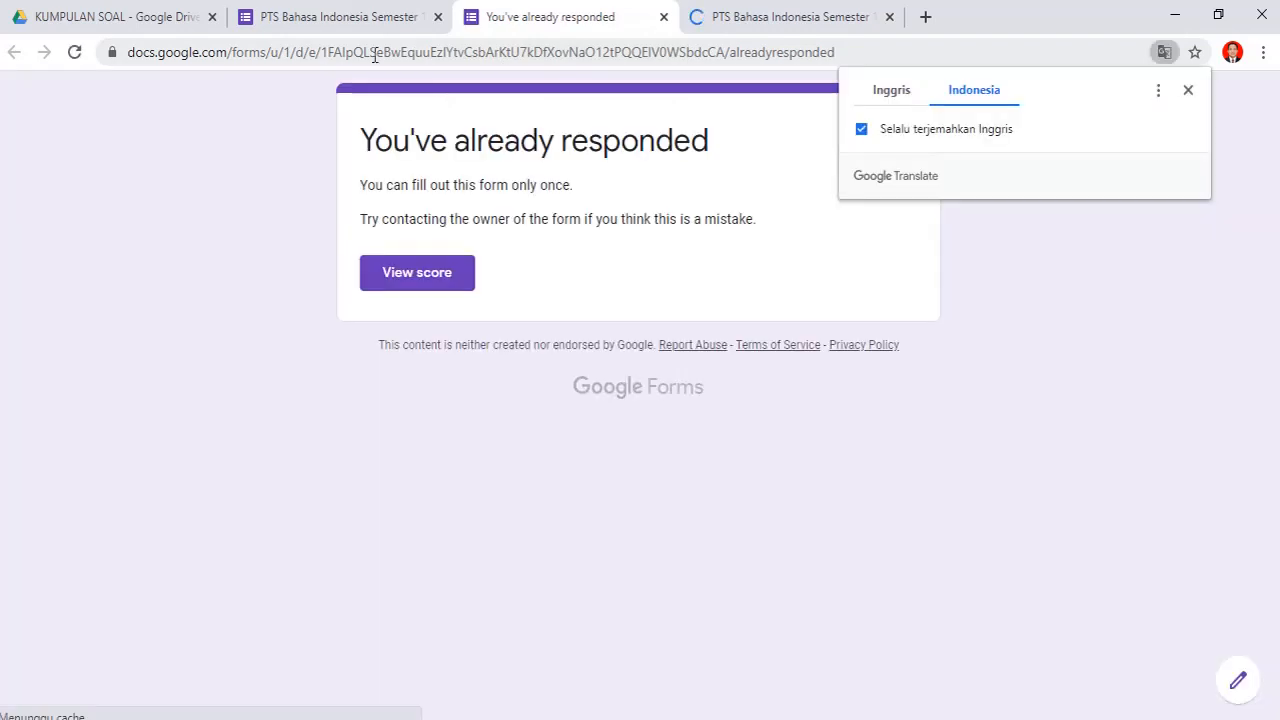
click(350, 8)
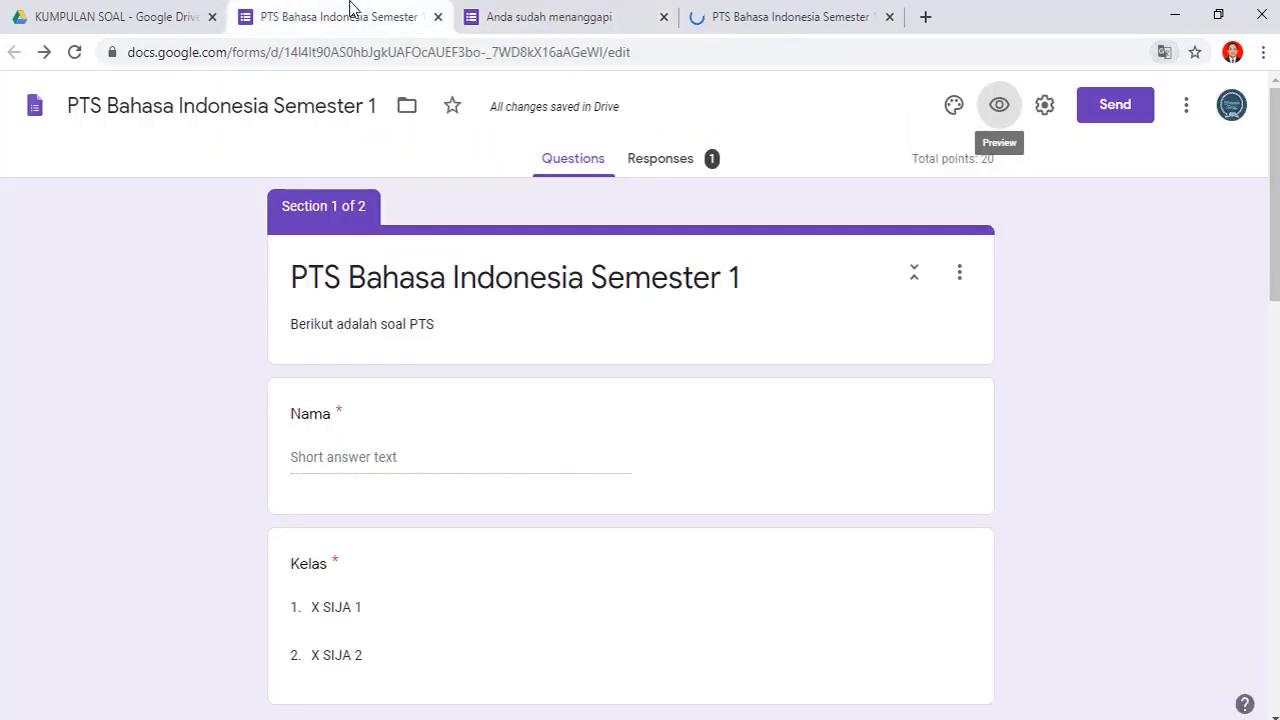
click(523, 10)
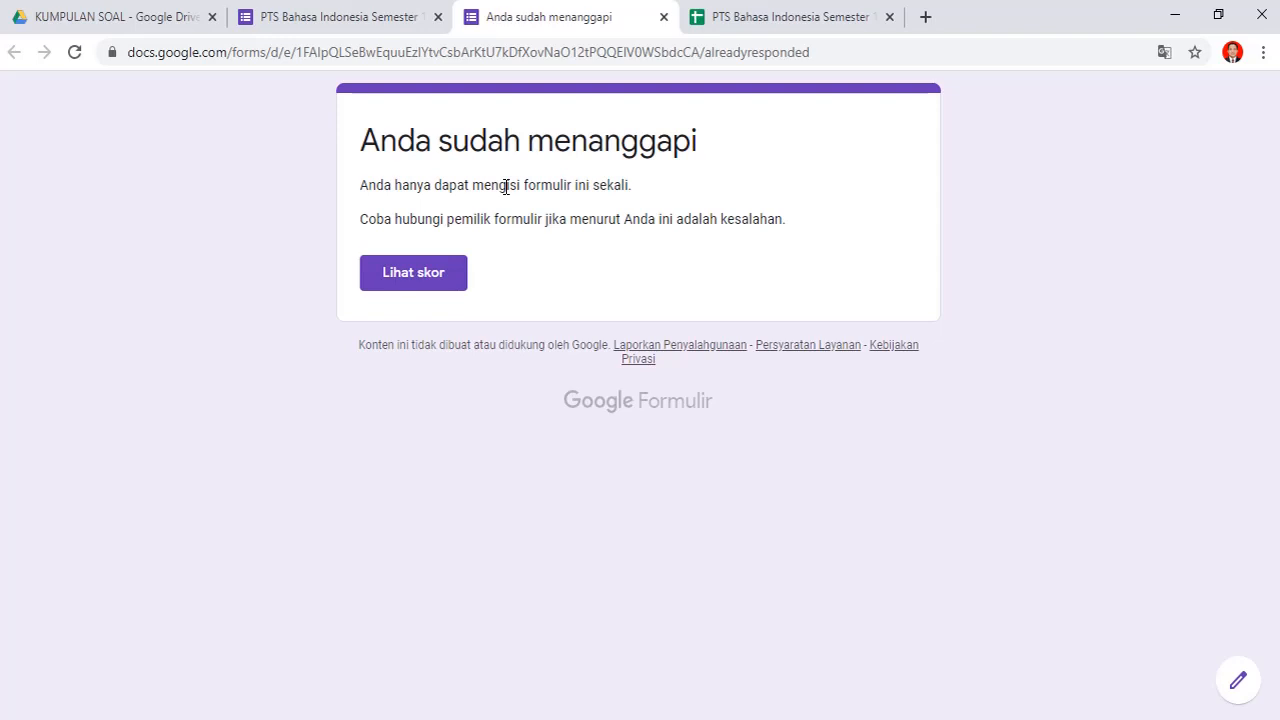
click(328, 14)
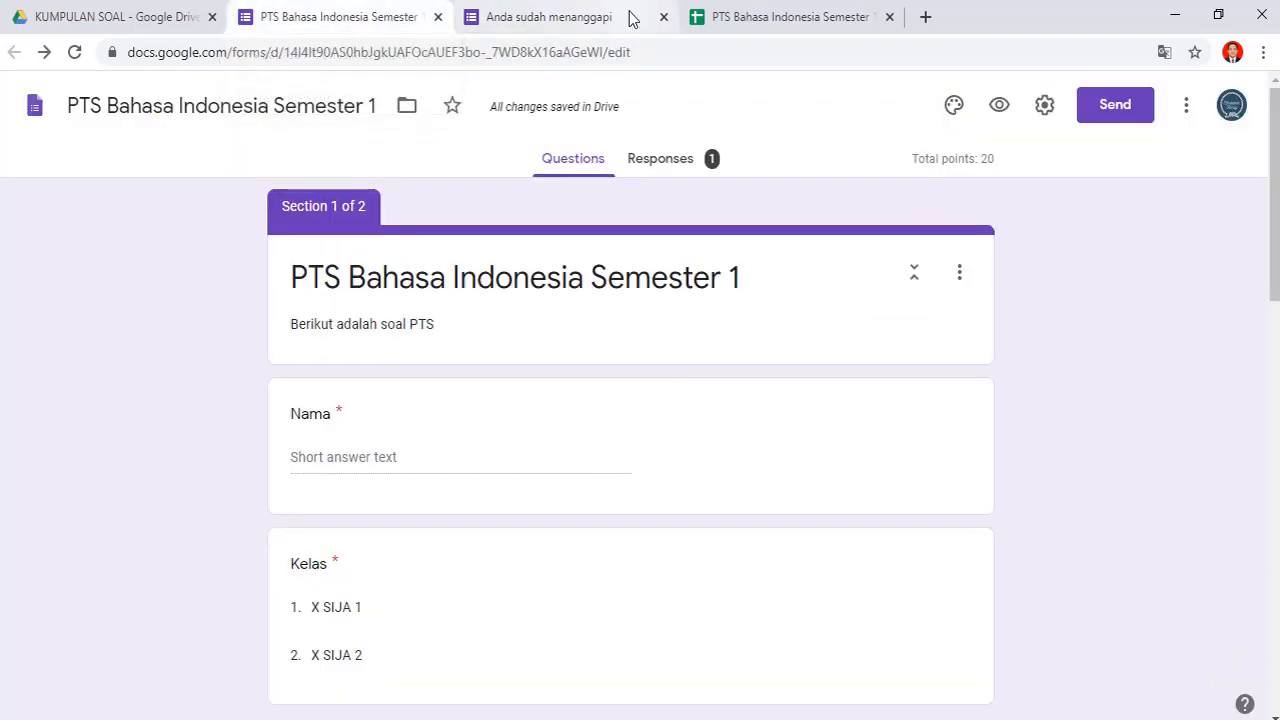
click(663, 17)
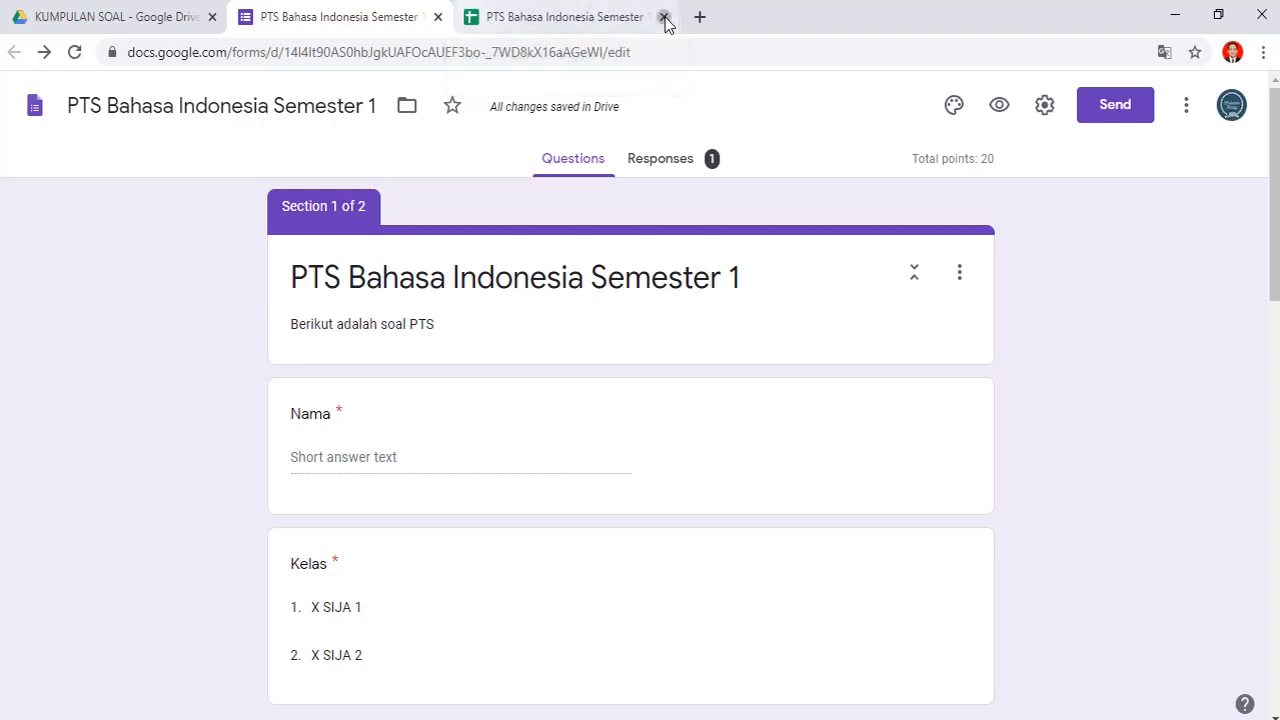
click(664, 17)
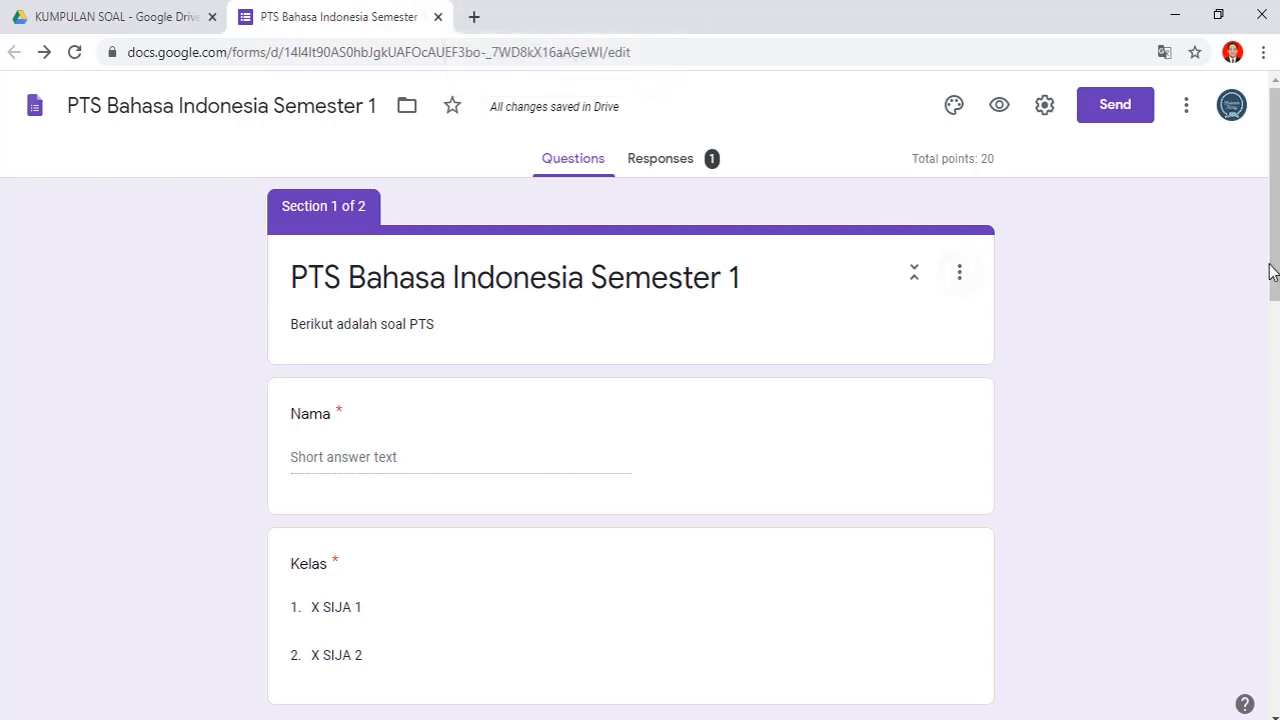
- Open the form's sending options, copy its link with the URL shortened, and close the sending options
drag(1275, 270, 1238, 227)
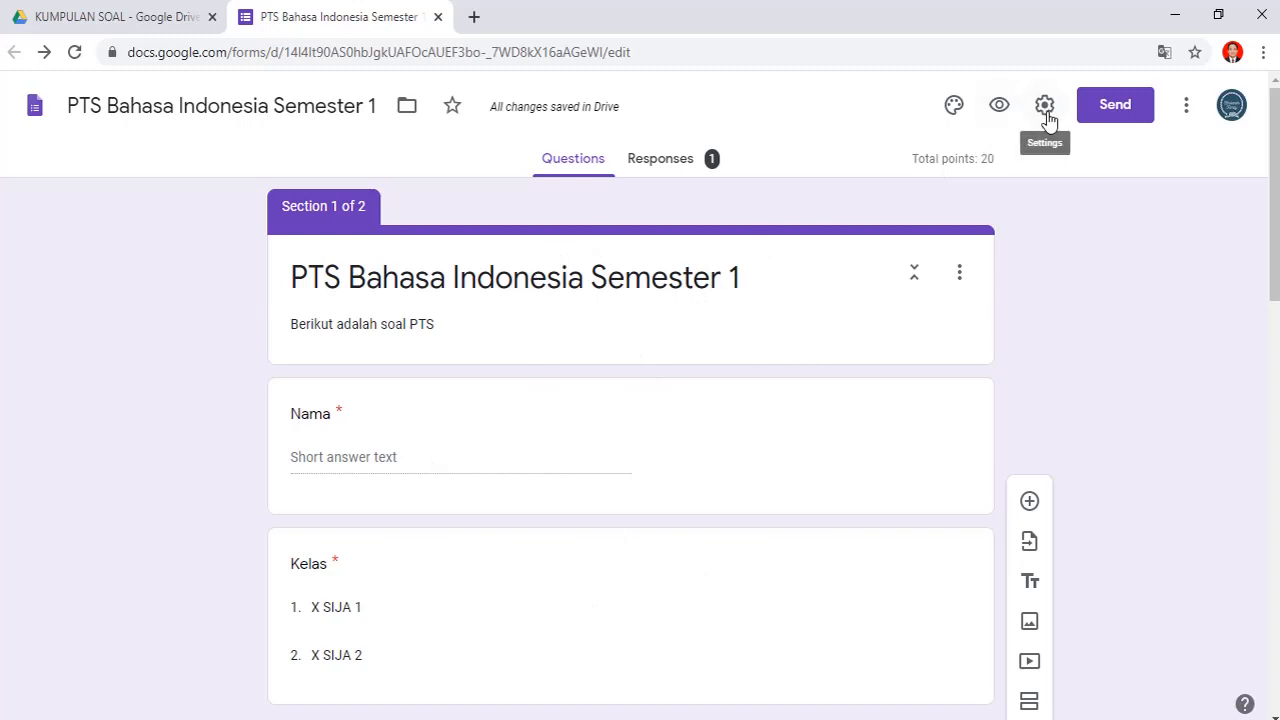
click(1120, 110)
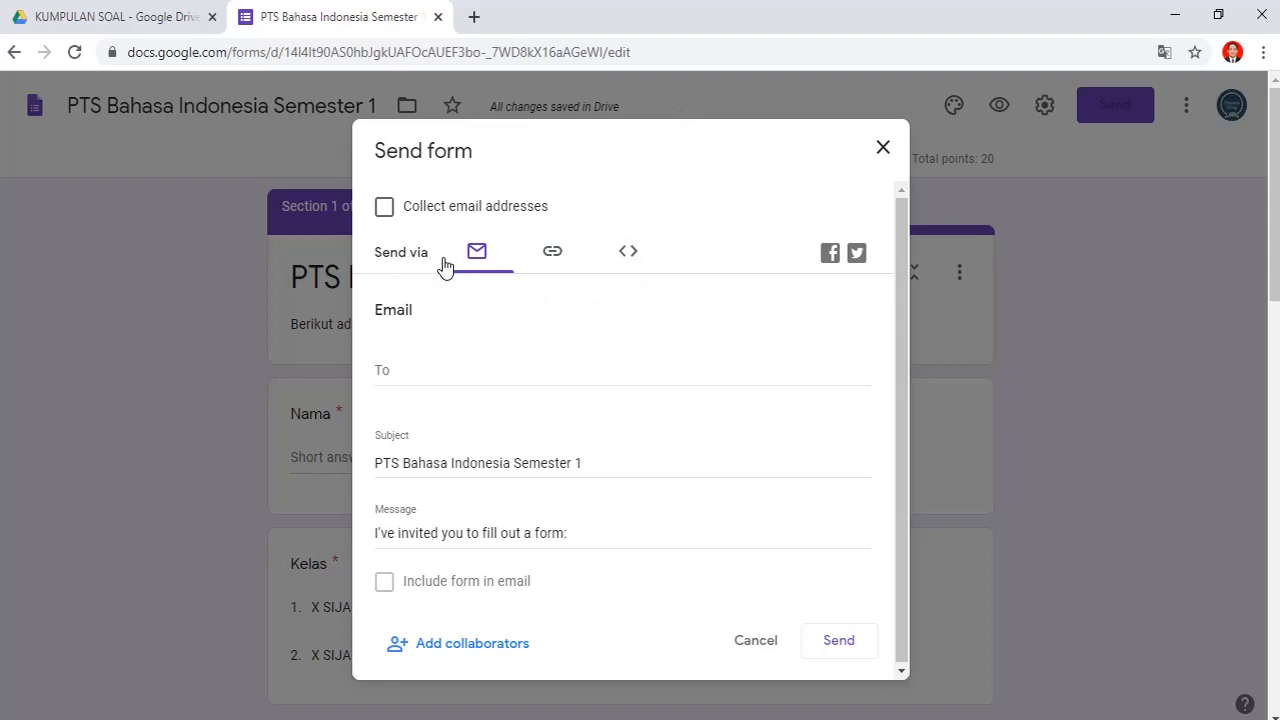
click(394, 369)
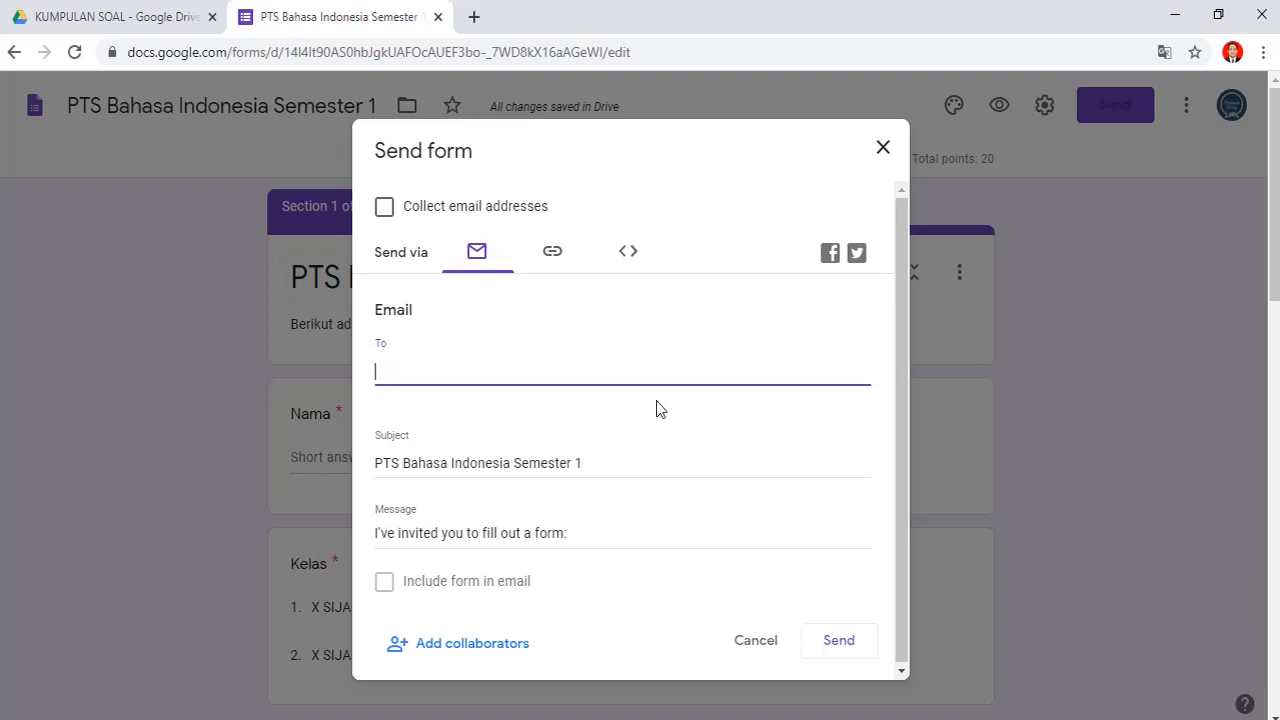
click(556, 268)
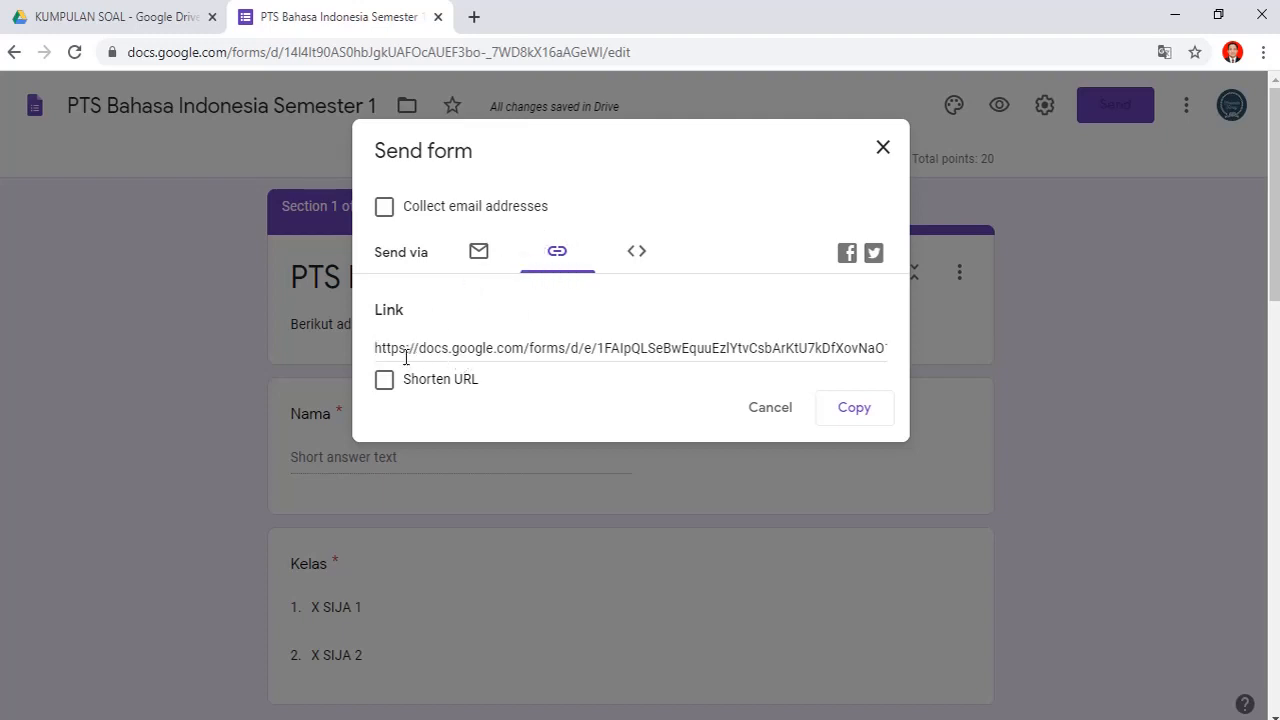
click(384, 380)
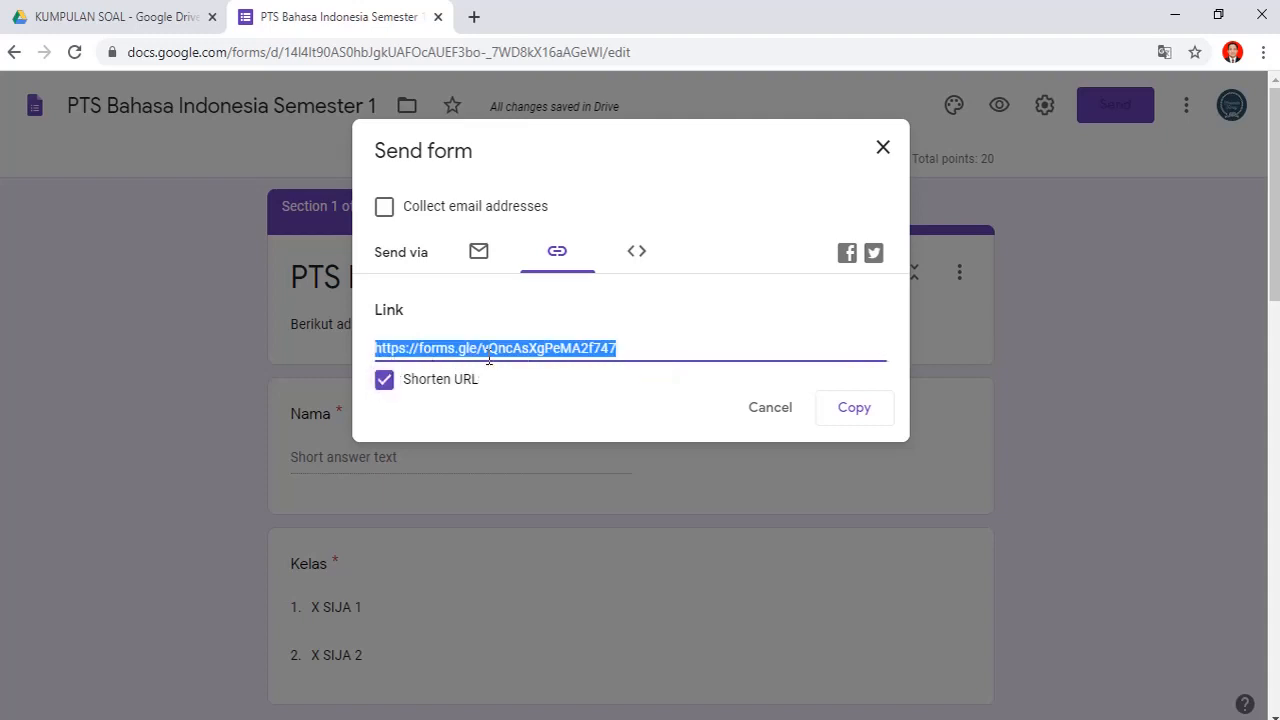
click(855, 408)
click(882, 148)
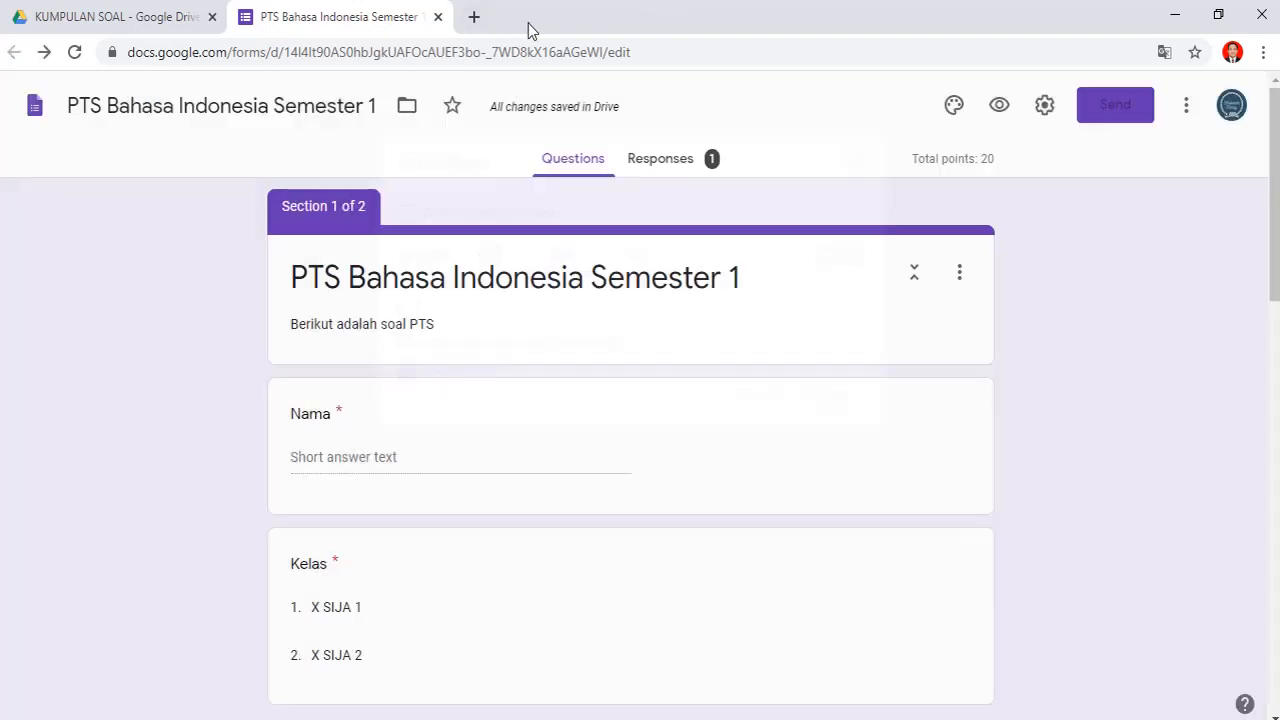
- Test the copied short form link in a new browser tab, dismiss the translation prompt, and return to the KUMPULAN SOAL Drive folder
click(475, 18)
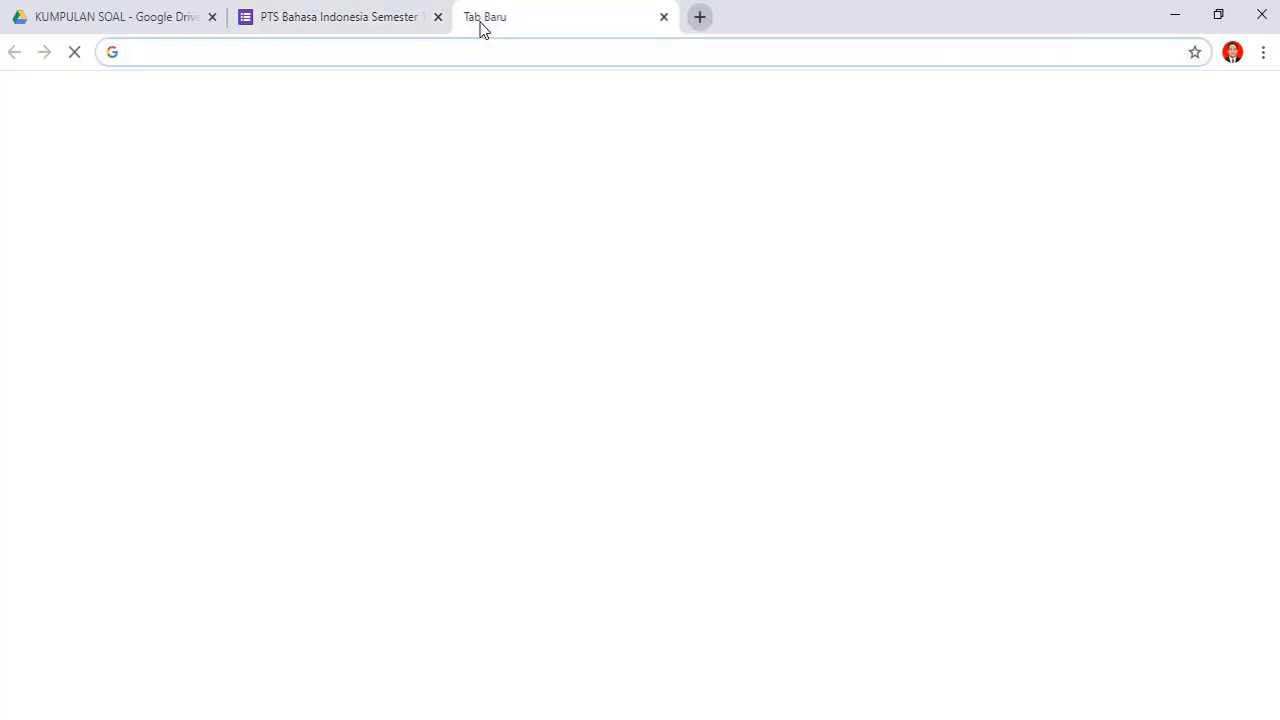
key(ctrl+v)
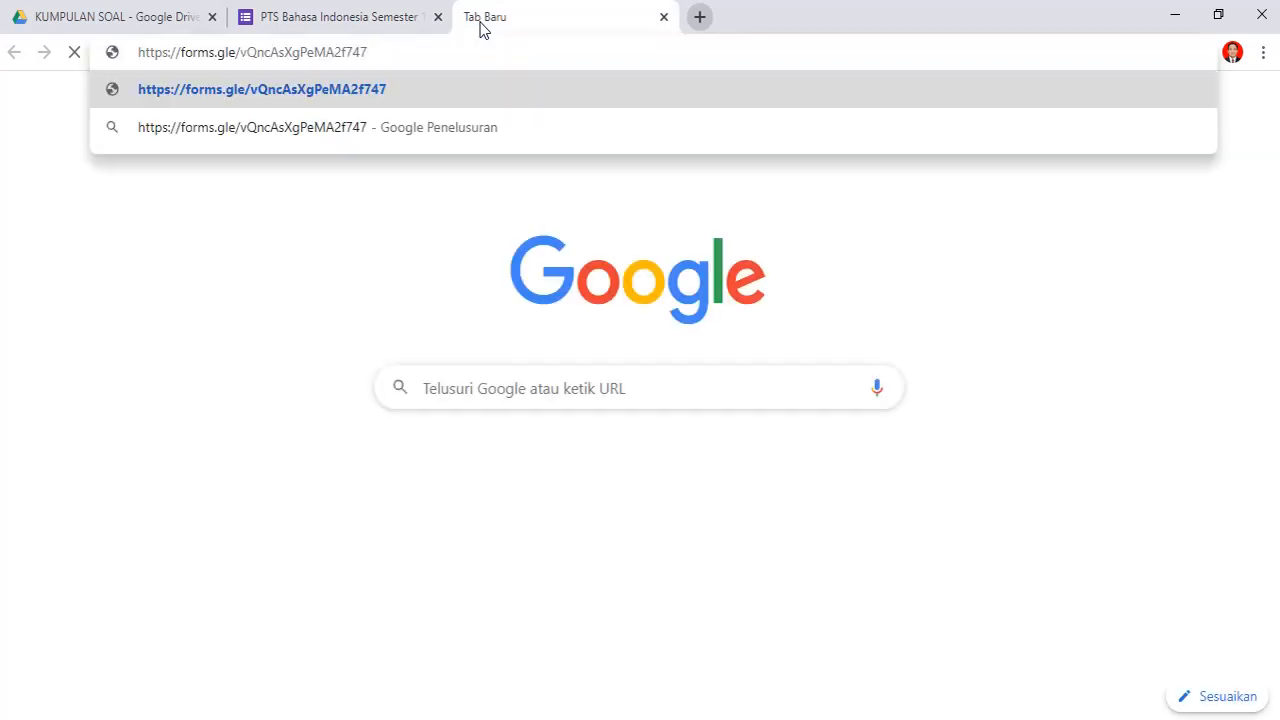
key(Return)
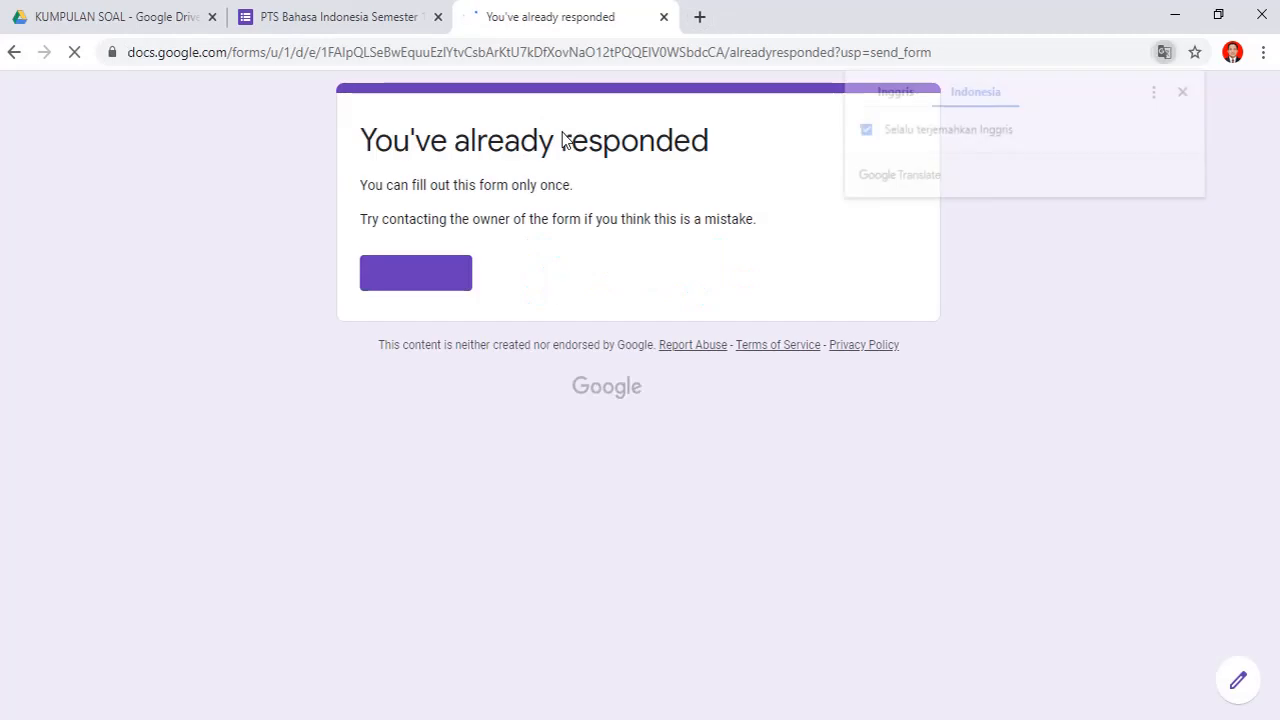
click(1188, 92)
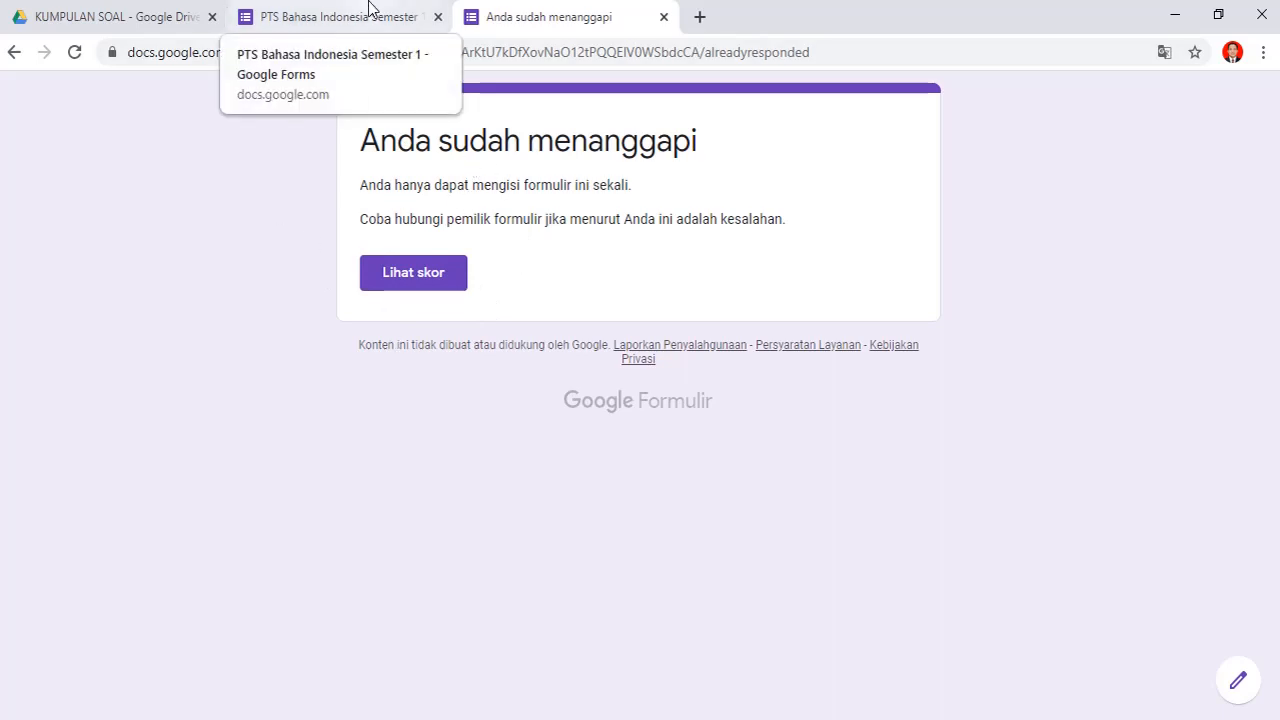
click(100, 15)
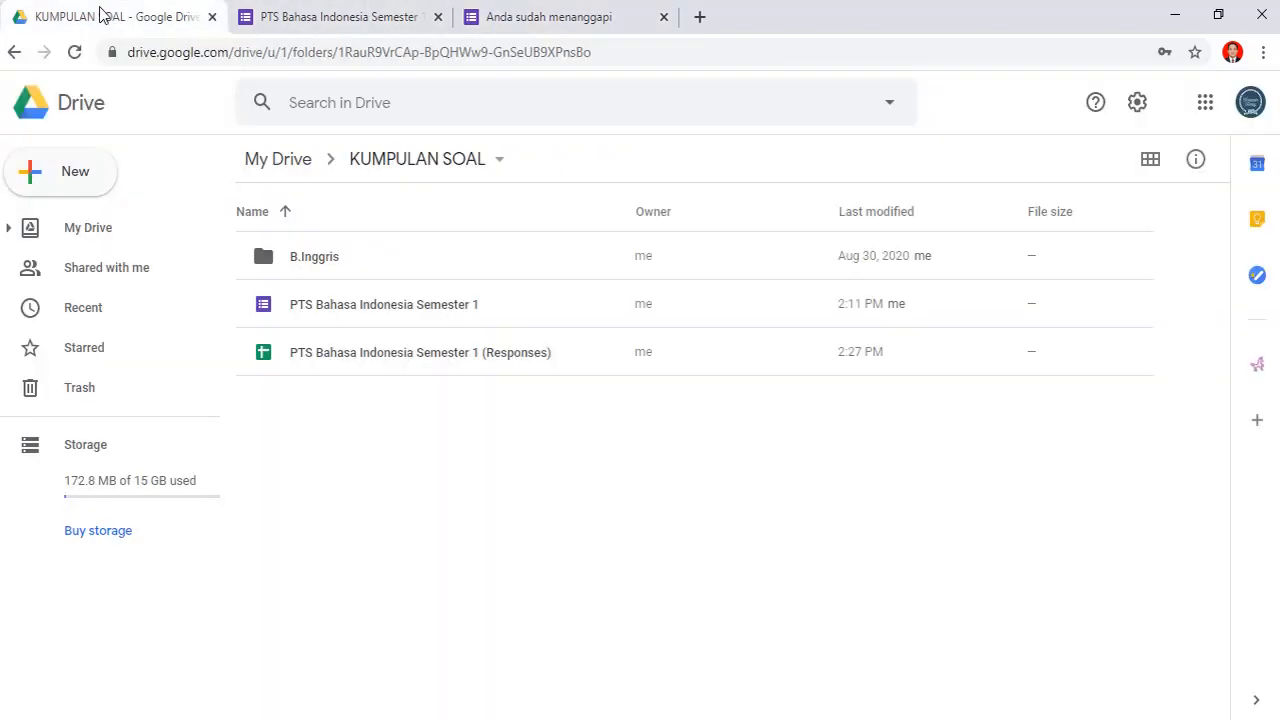